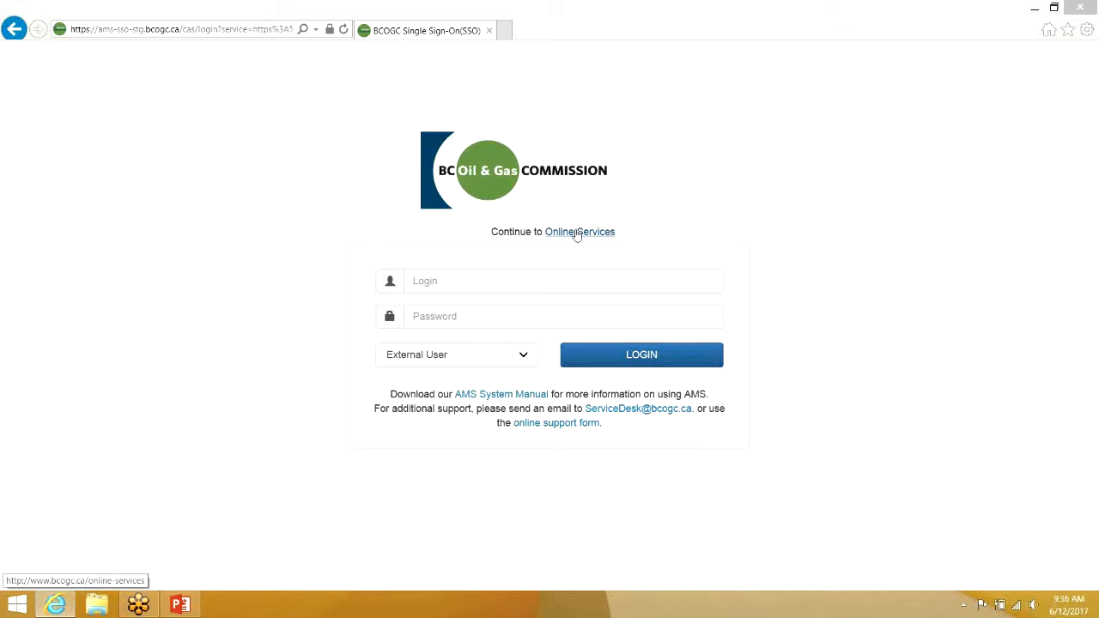
click(578, 232)
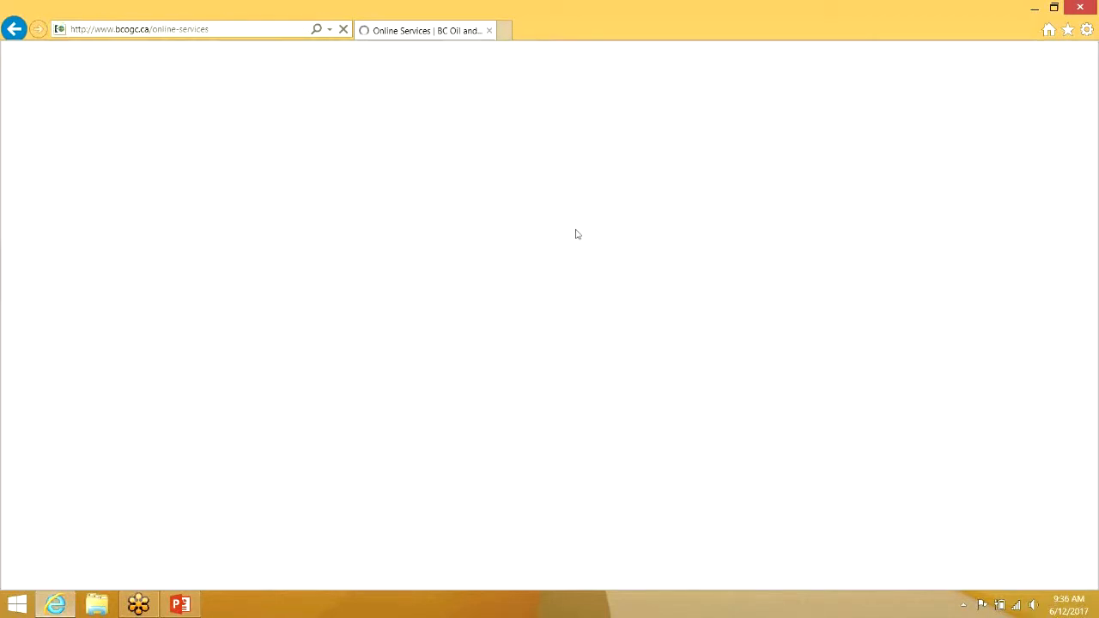
click(232, 30)
text(h)
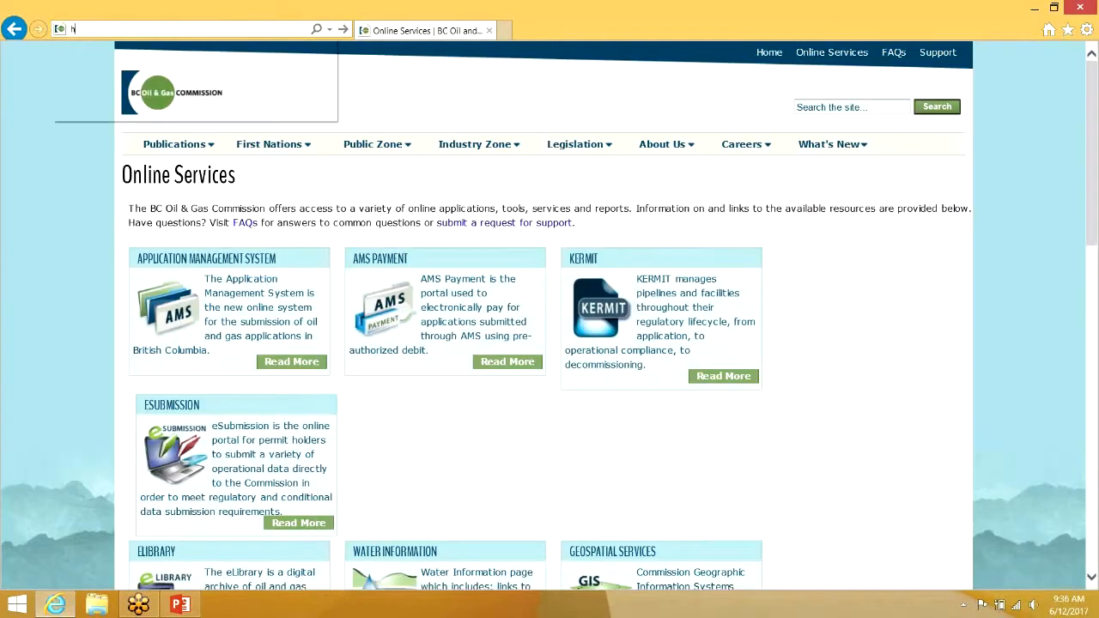
text(ttps://ams-epm-stg.bcogc.ca/)
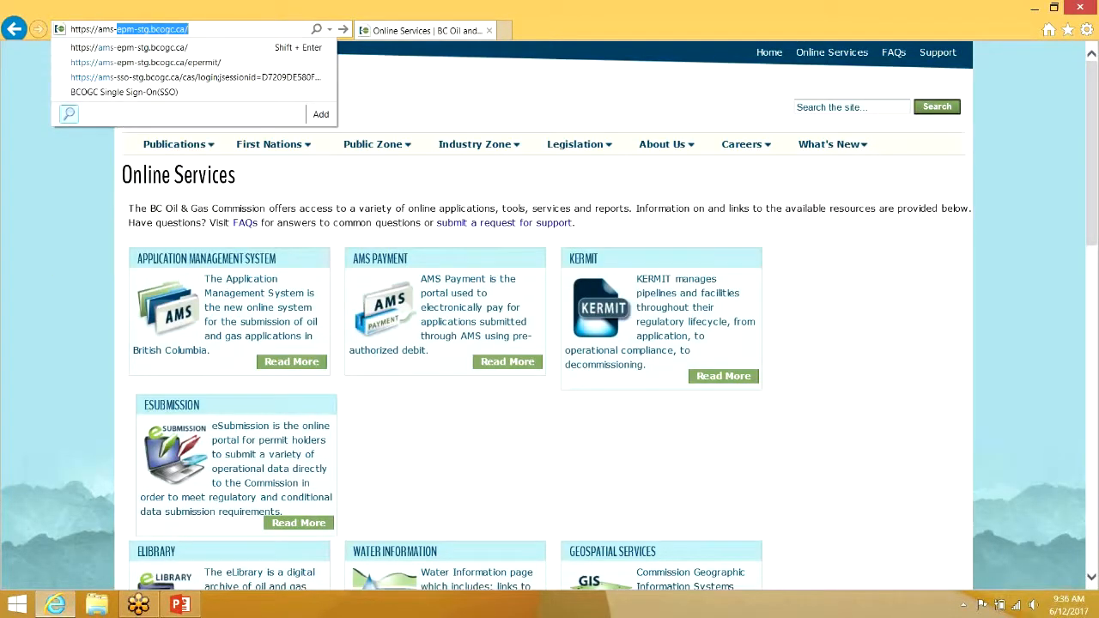
key(Return)
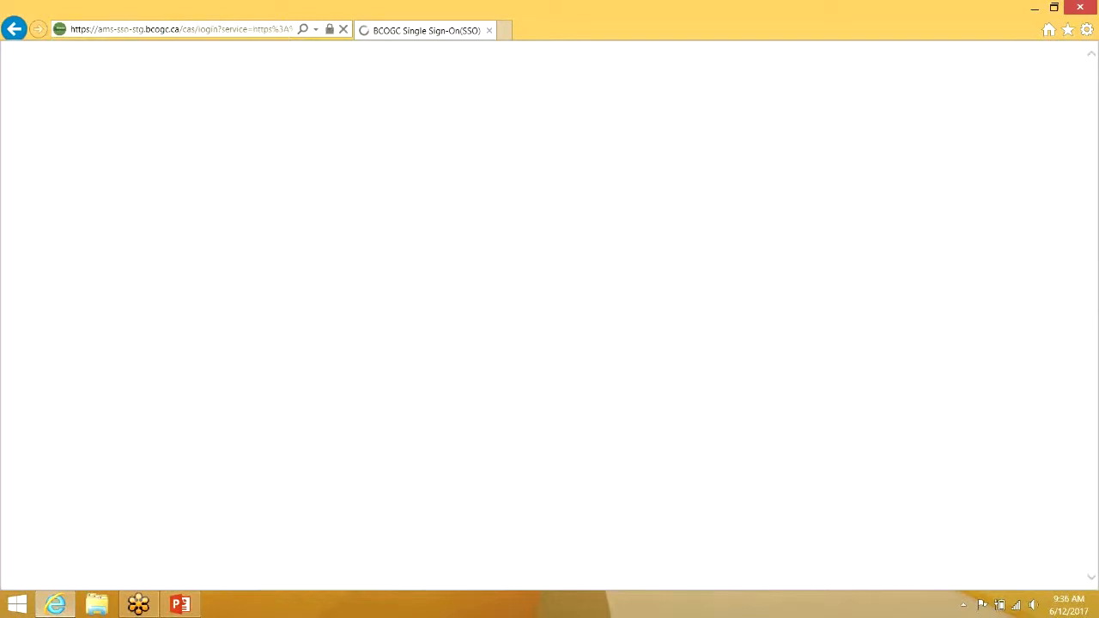
Log in as an external user with the account login and password, and dismiss the offer to store the password.
click(458, 286)
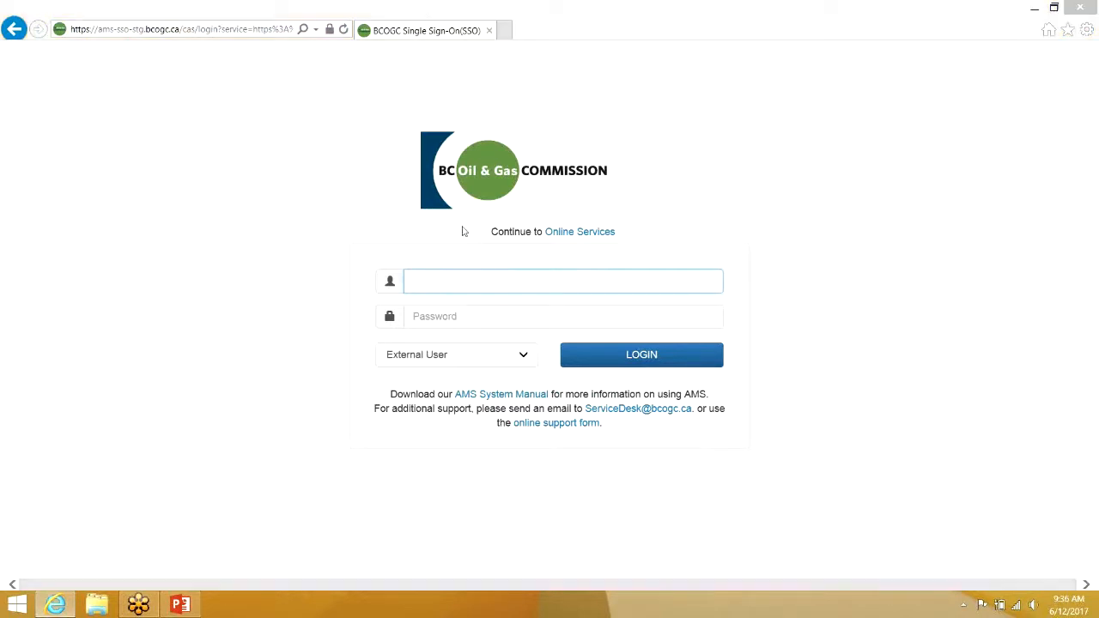
text(trnacc1)
key(Tab)
text(•••••••)
click(598, 359)
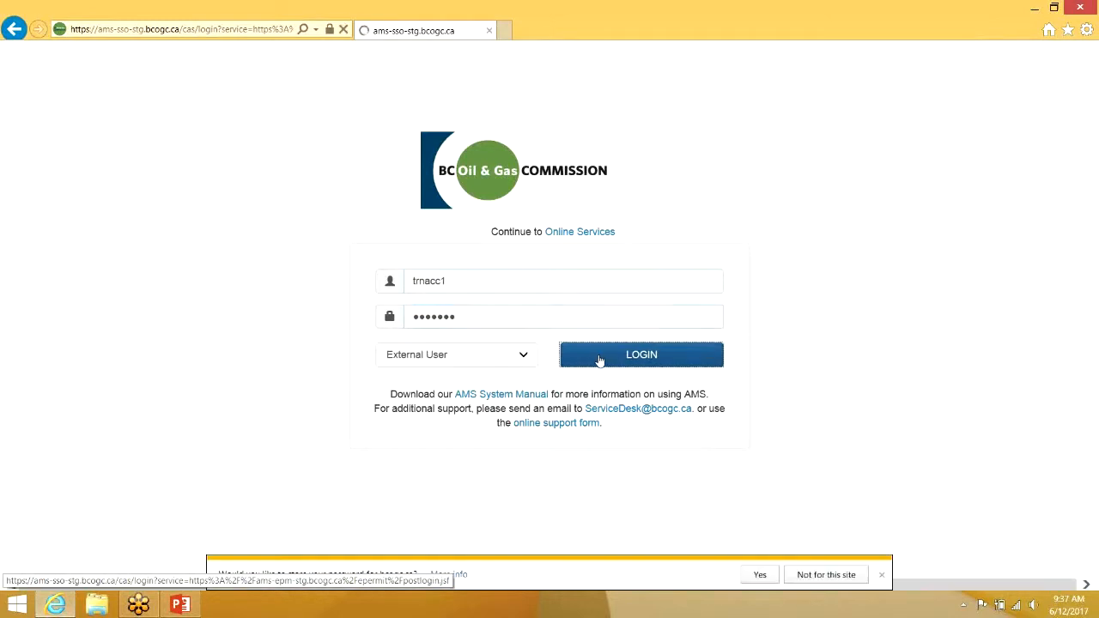
click(881, 574)
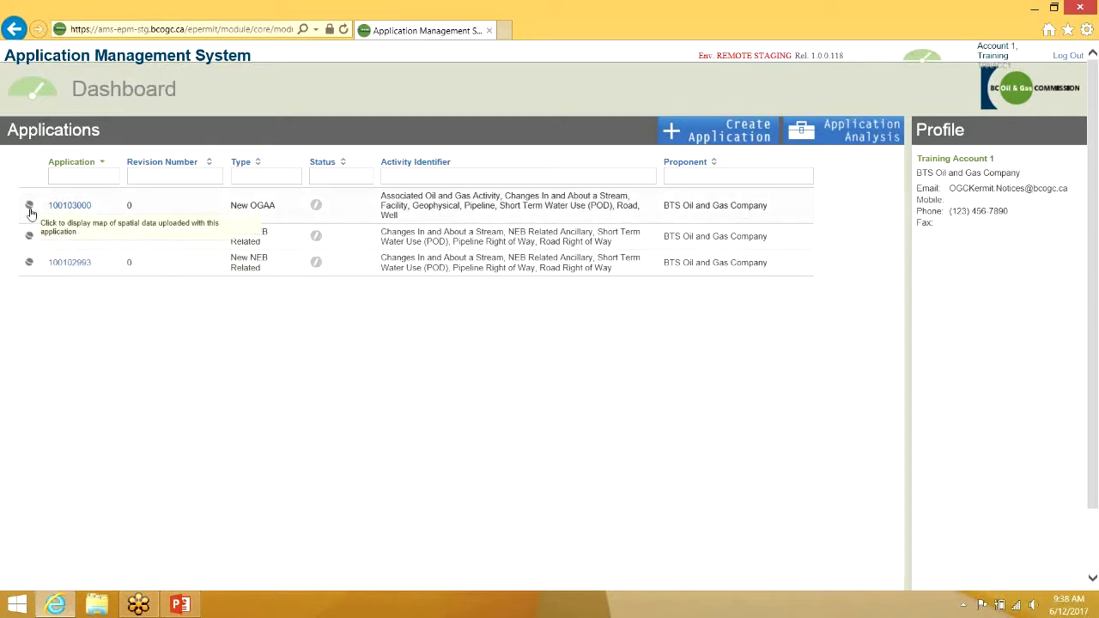
Open the map of spatial data uploaded with the New OGAA application and reposition its window higher on the screen.
click(417, 6)
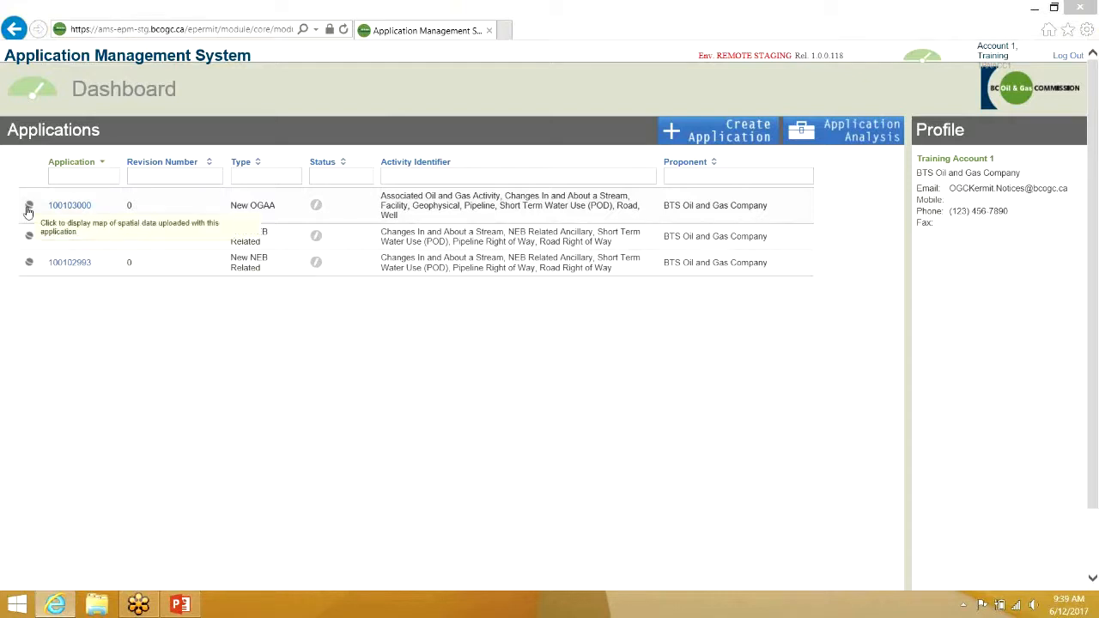
click(28, 207)
click(28, 209)
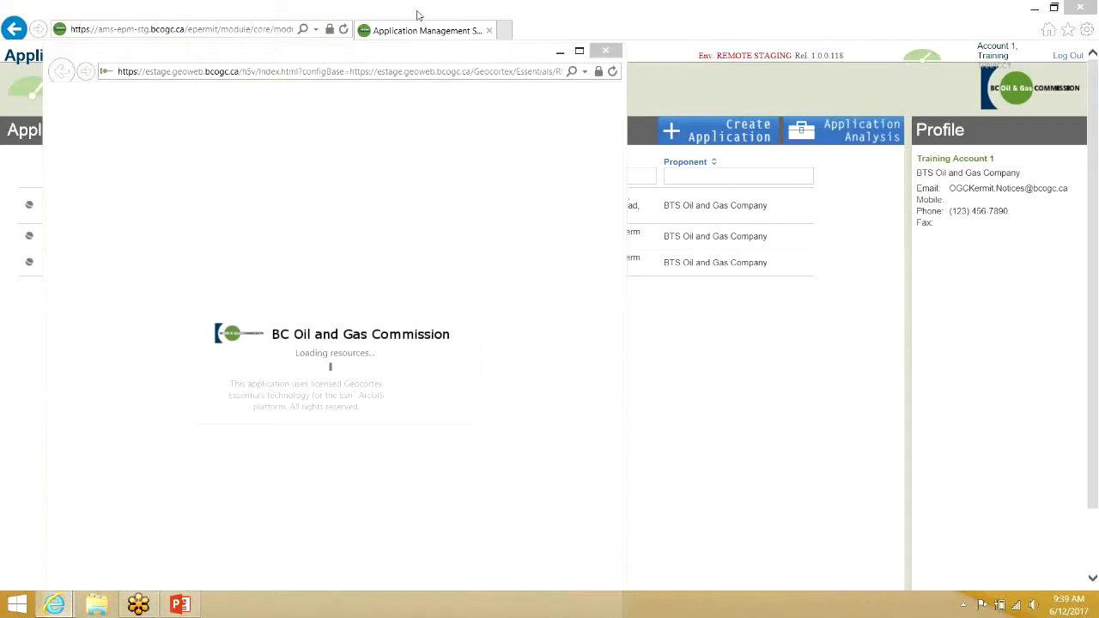
drag(383, 56, 366, 18)
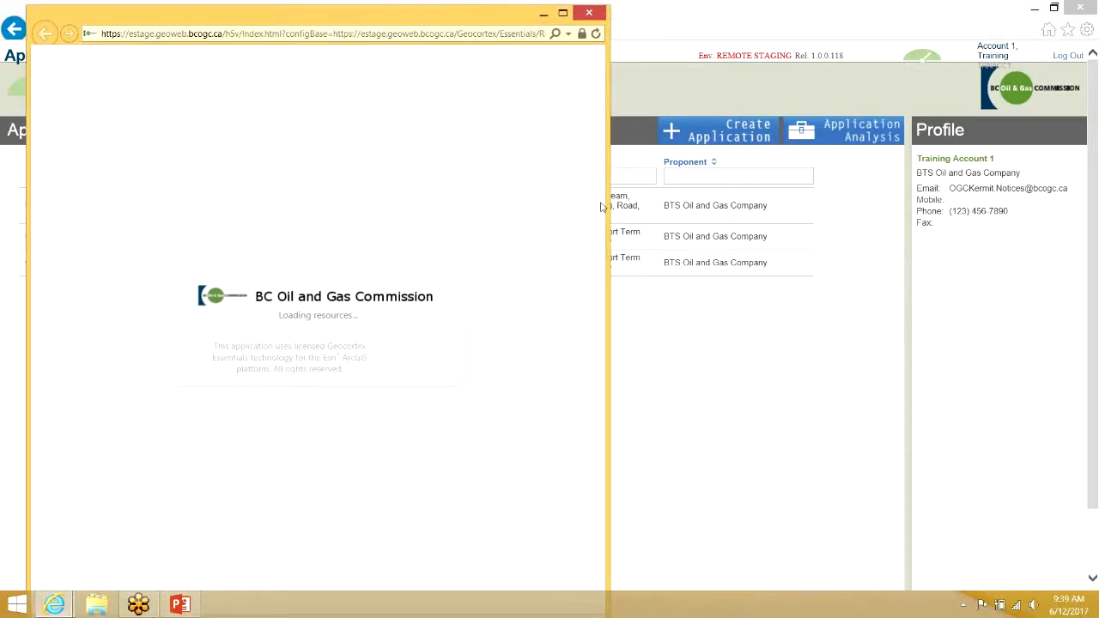
Check the loading progress of the application's map window and return to the applications dashboard.
click(706, 358)
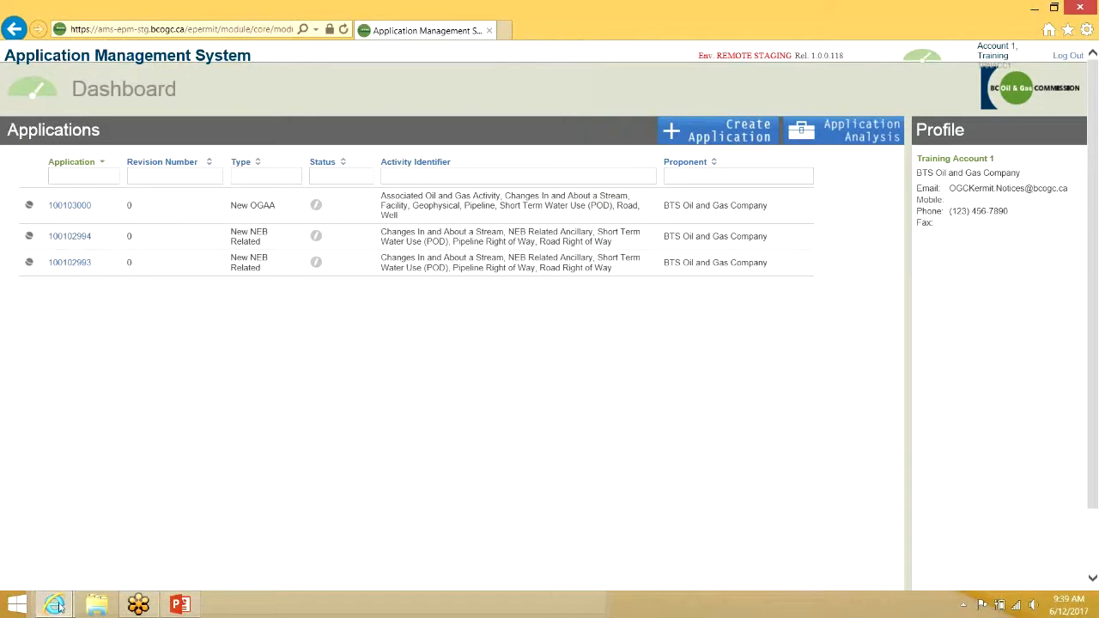
mouse_move(59, 606)
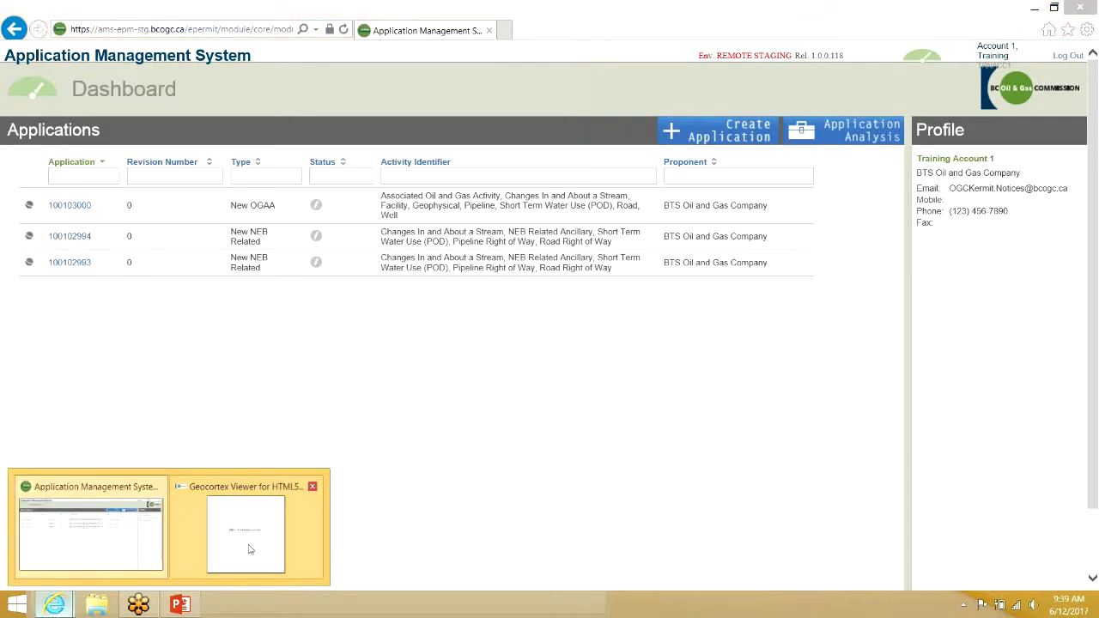
click(250, 549)
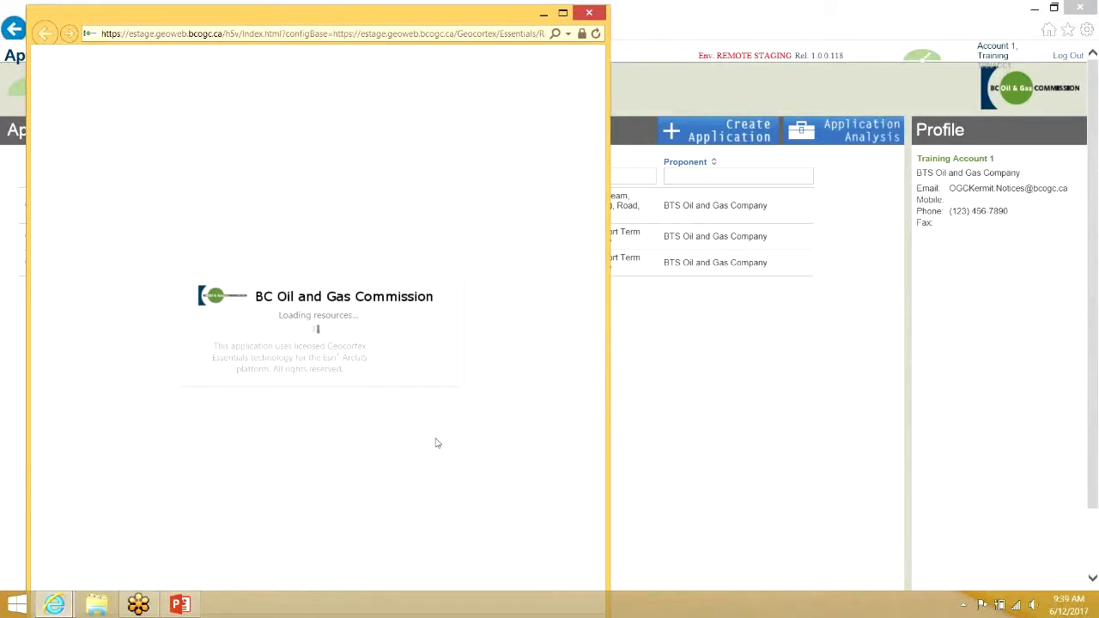
click(685, 376)
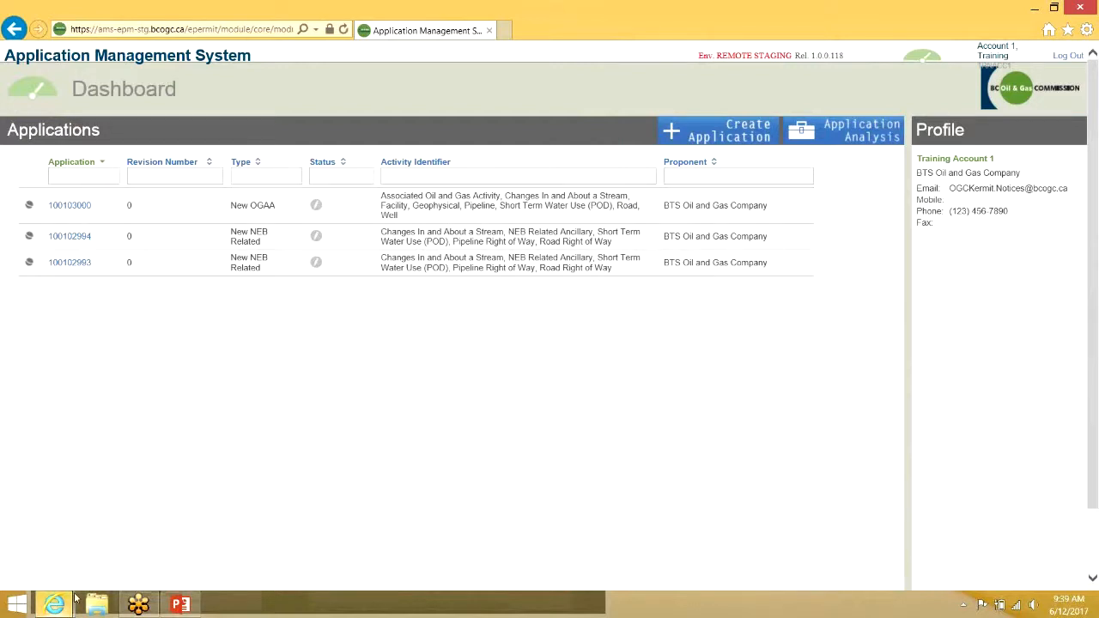
mouse_move(54, 604)
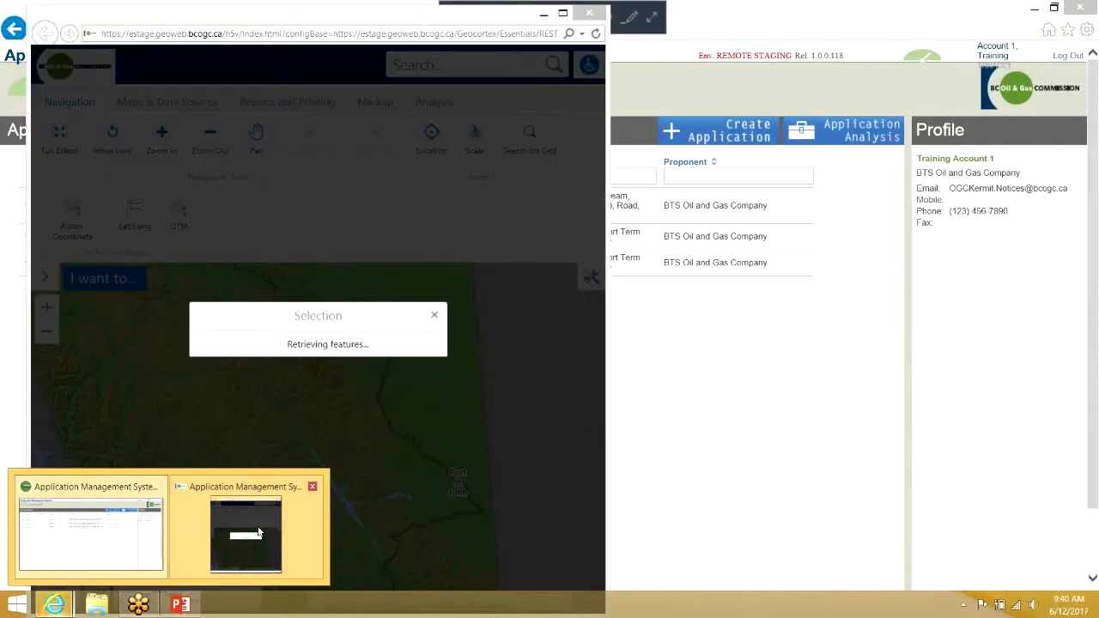
click(258, 533)
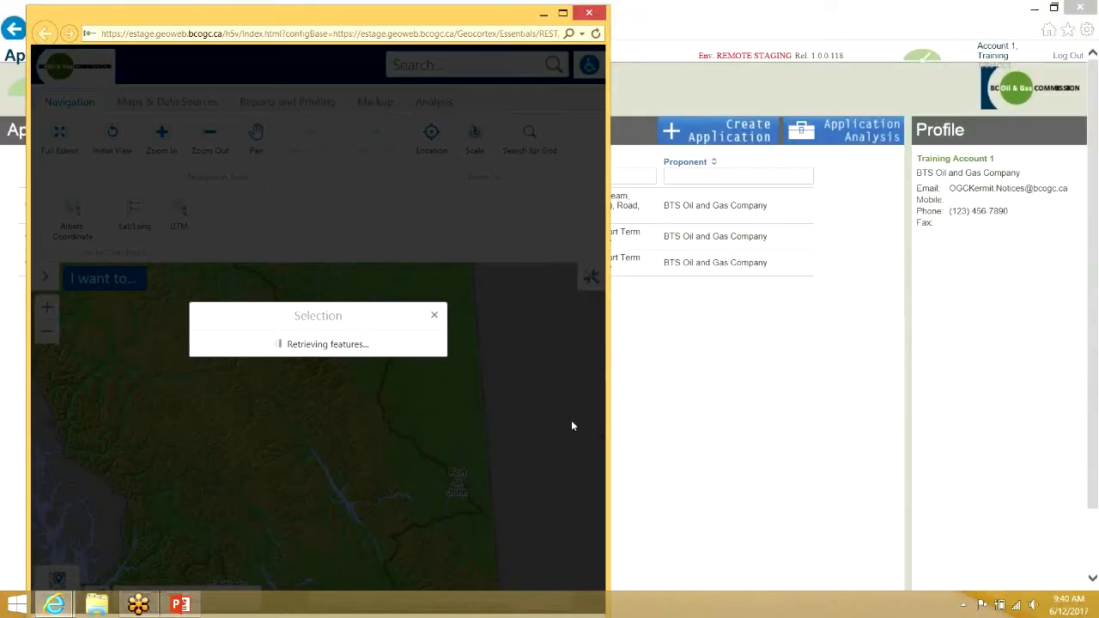
click(650, 431)
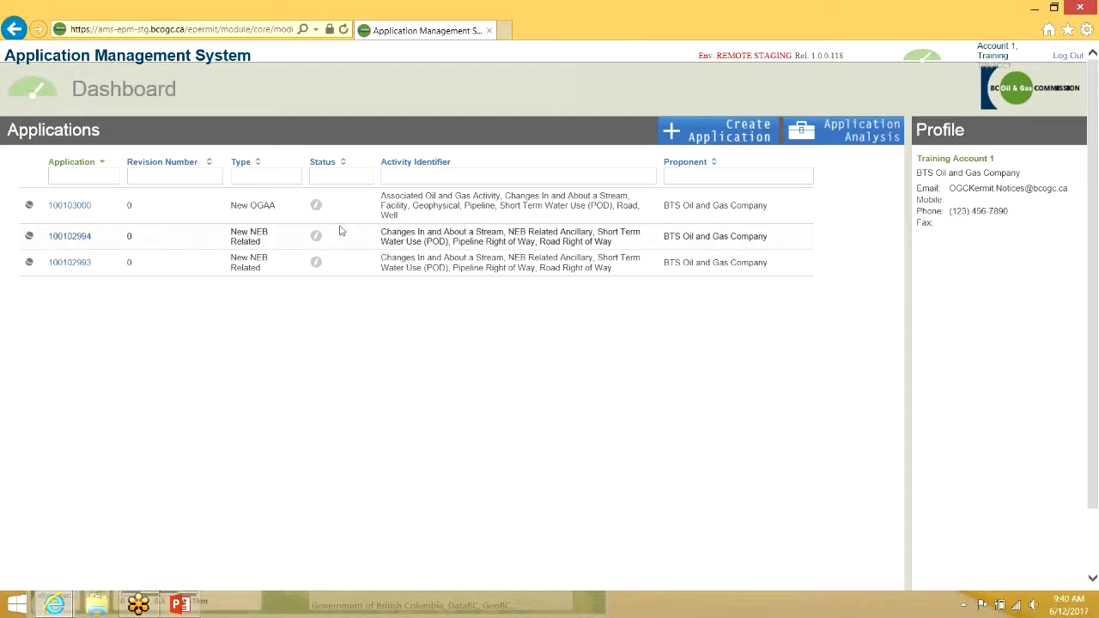
Bring the New OGAA application's map window back up, examine its uploaded spatial features, and close the map window.
mouse_move(316, 212)
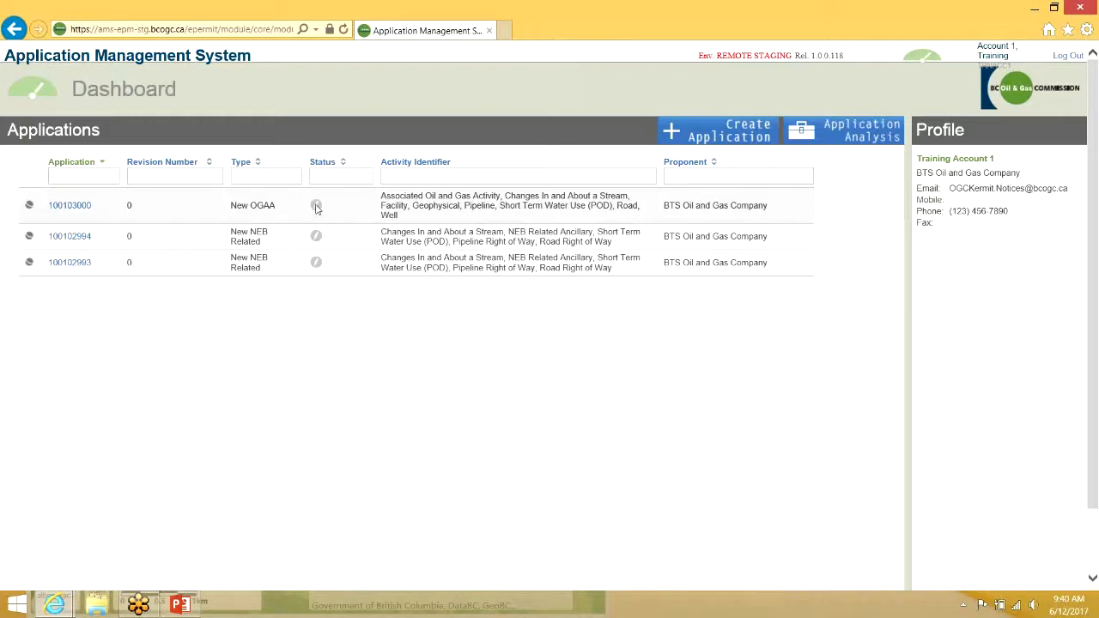
mouse_move(317, 240)
mouse_move(58, 607)
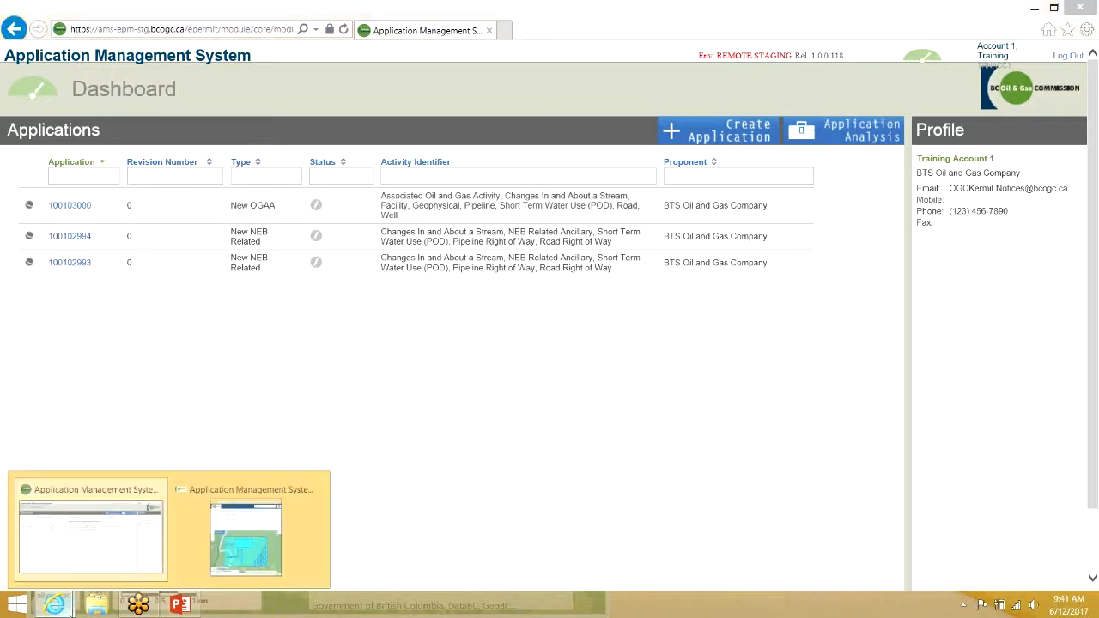
click(241, 540)
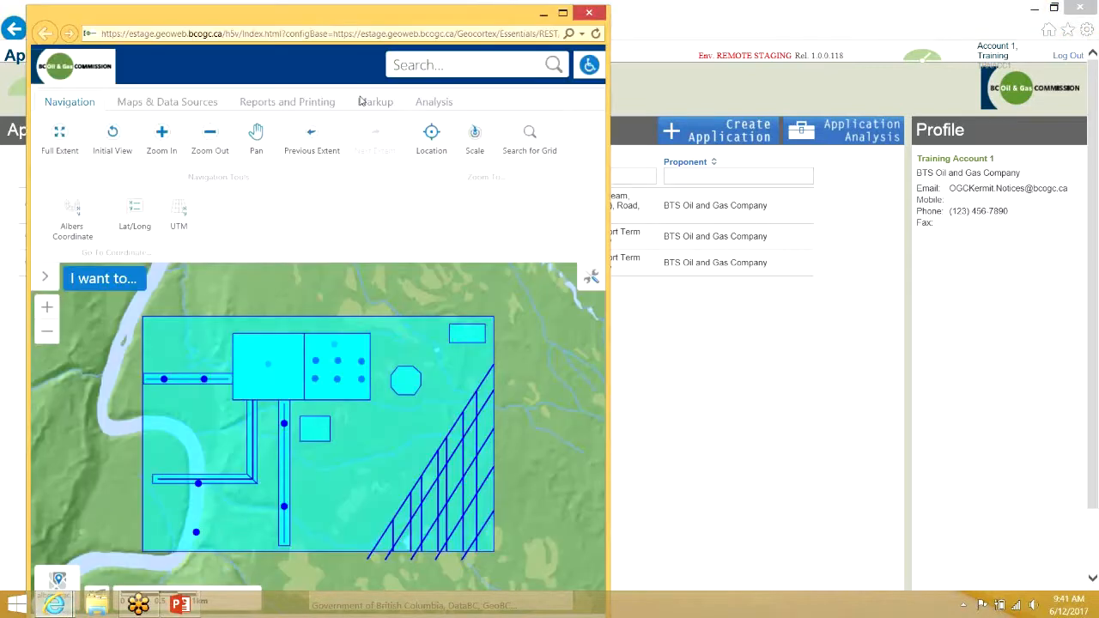
drag(334, 20, 371, 8)
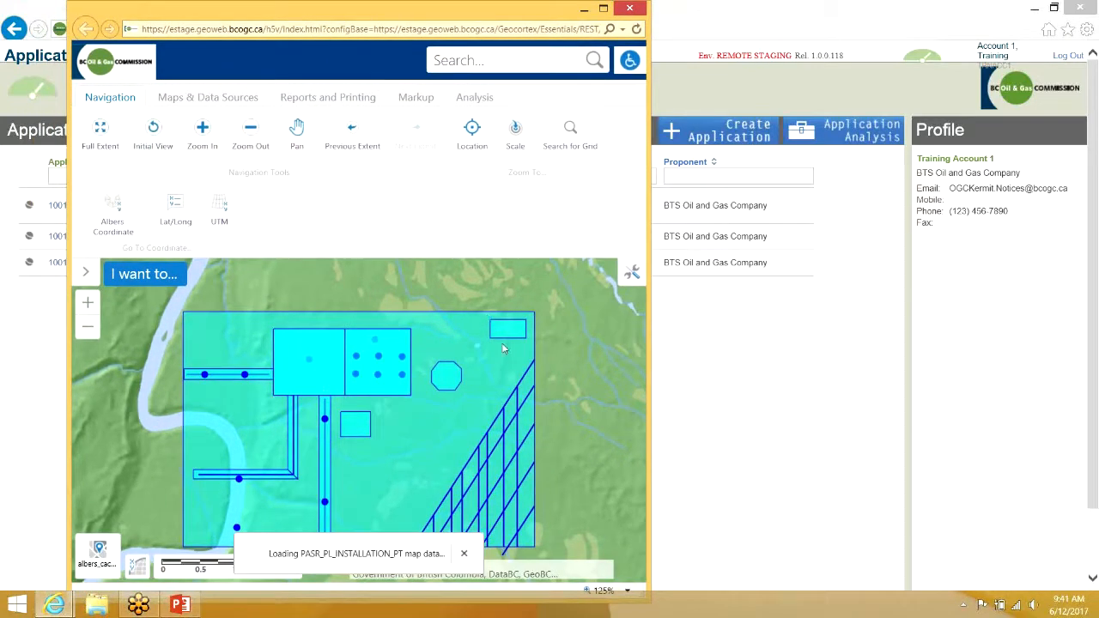
drag(345, 17, 339, 53)
click(625, 48)
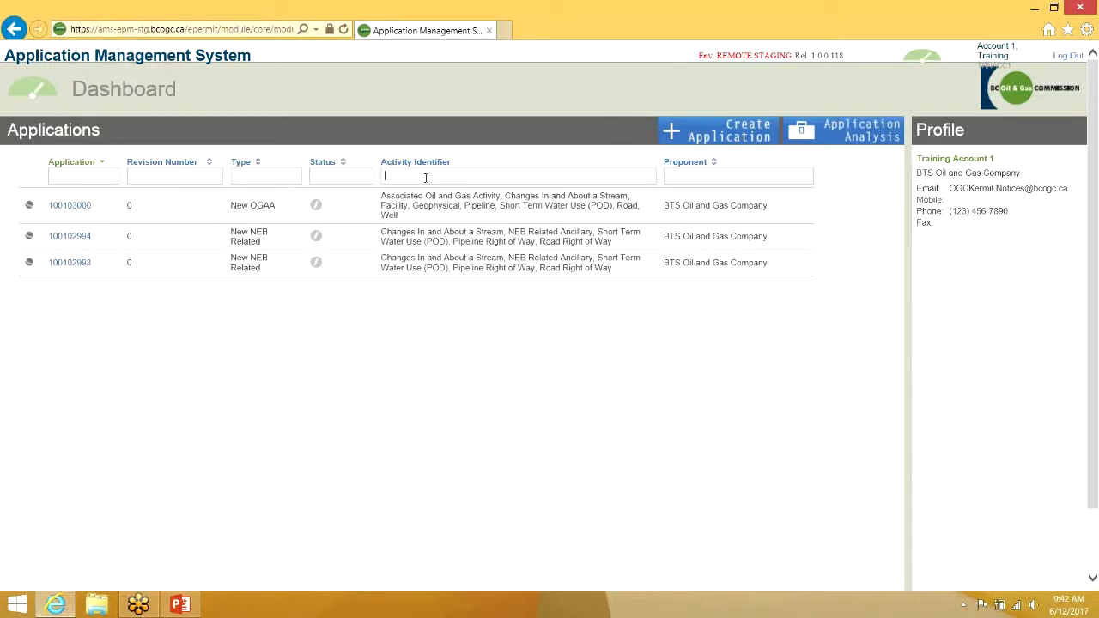
Filter the applications list by application number 2993, then clear that filter.
click(690, 177)
text(2993)
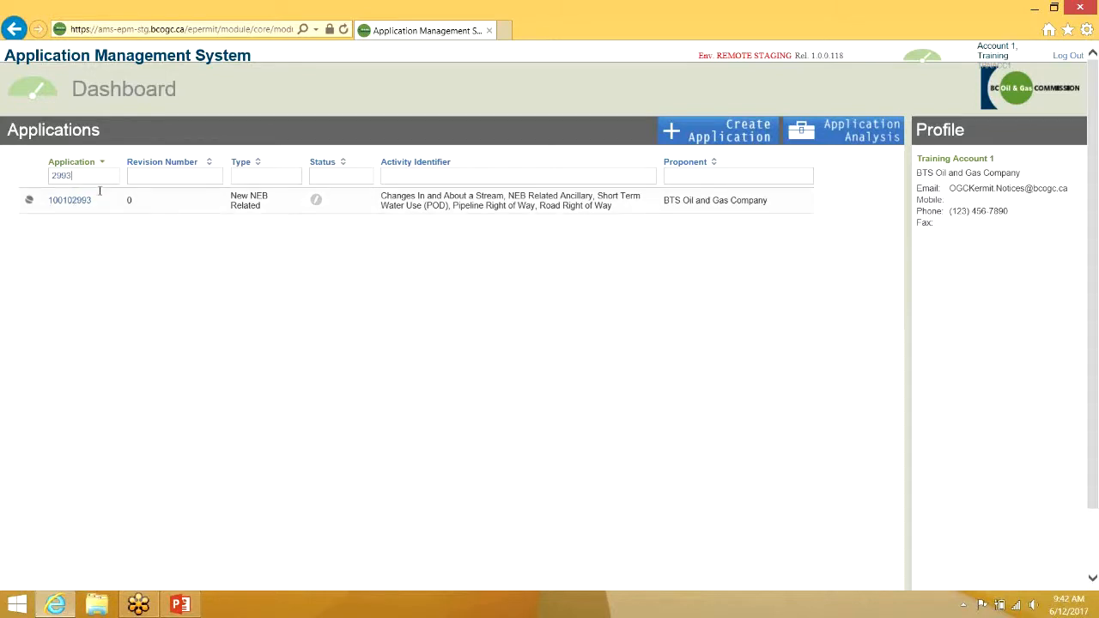
double_click(60, 176)
key(BackSpace)
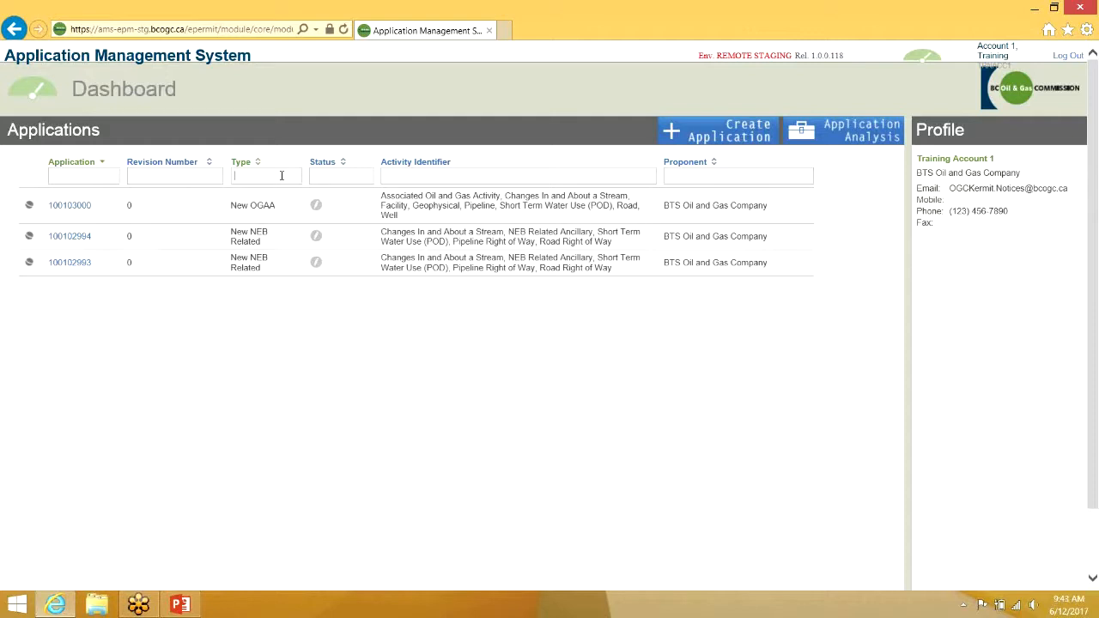
Filter the applications list by type "neb" and activity identifier "pipeline".
click(282, 175)
text(neb)
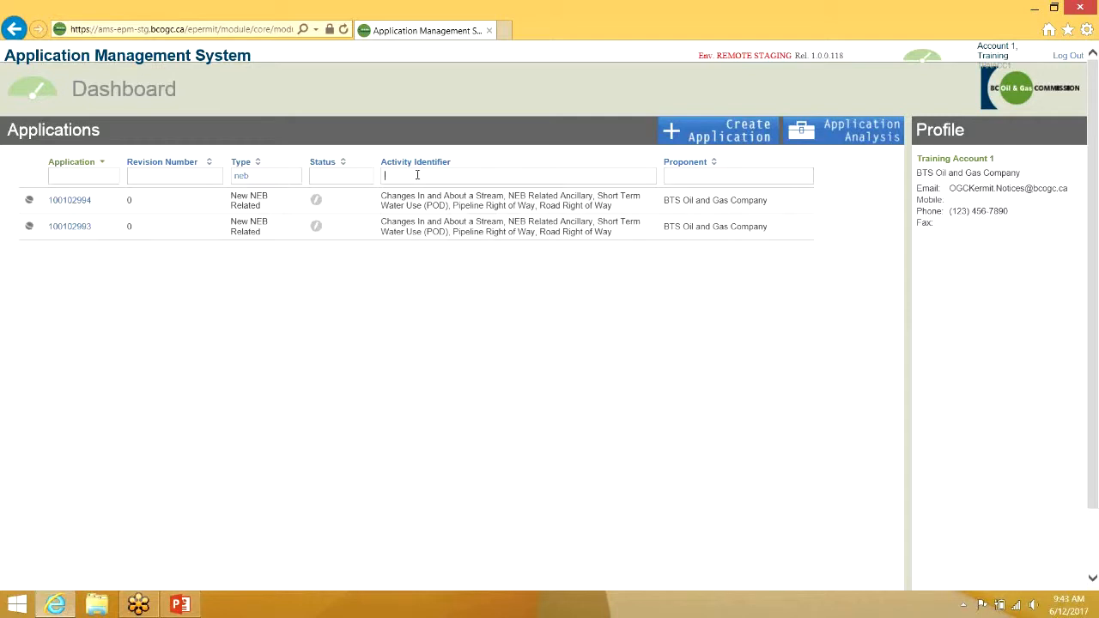
text(we)
key(BackSpace)
key(BackSpace)
text(pipeline)
Clear the activity identifier and type filters to list all applications again.
double_click(443, 178)
key(BackSpace)
double_click(241, 176)
key(BackSpace)
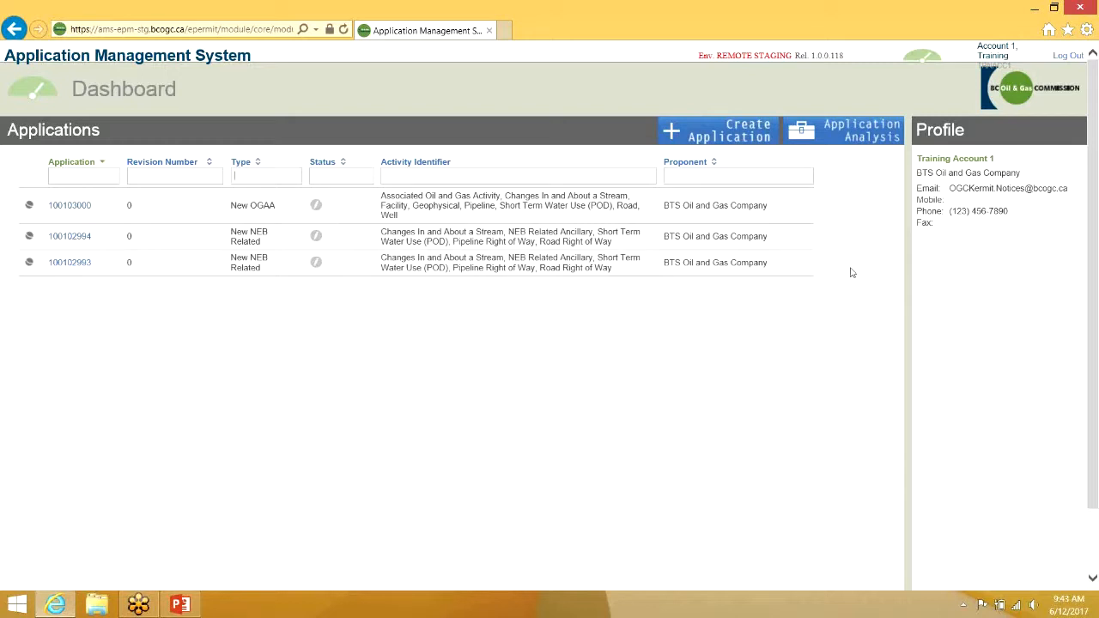
Open the Application Analysis page from the dashboard.
click(873, 136)
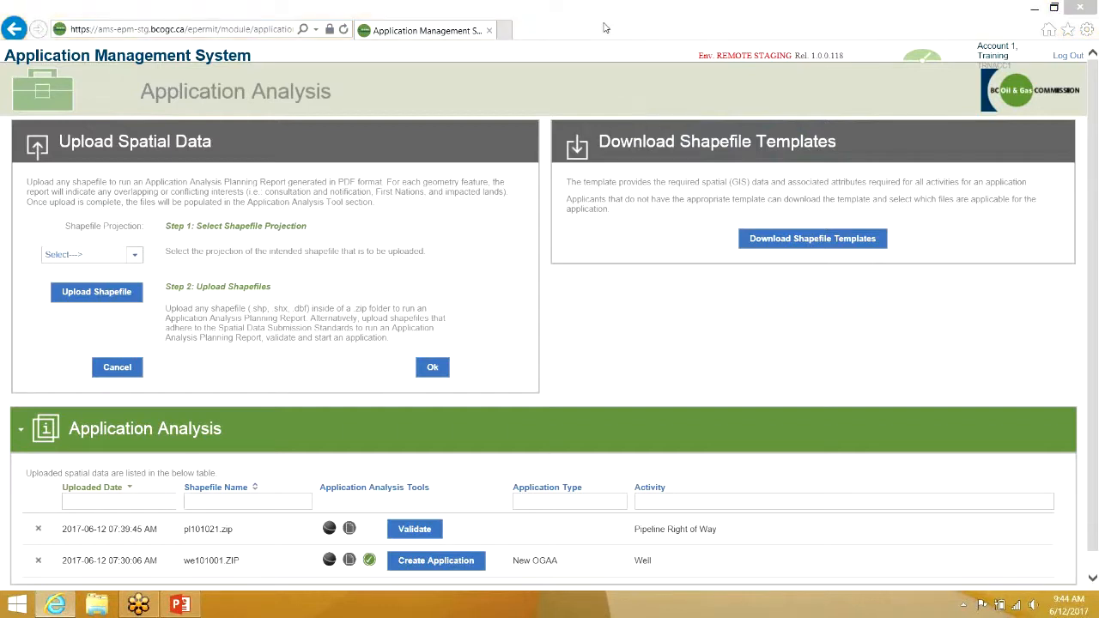
click(701, 94)
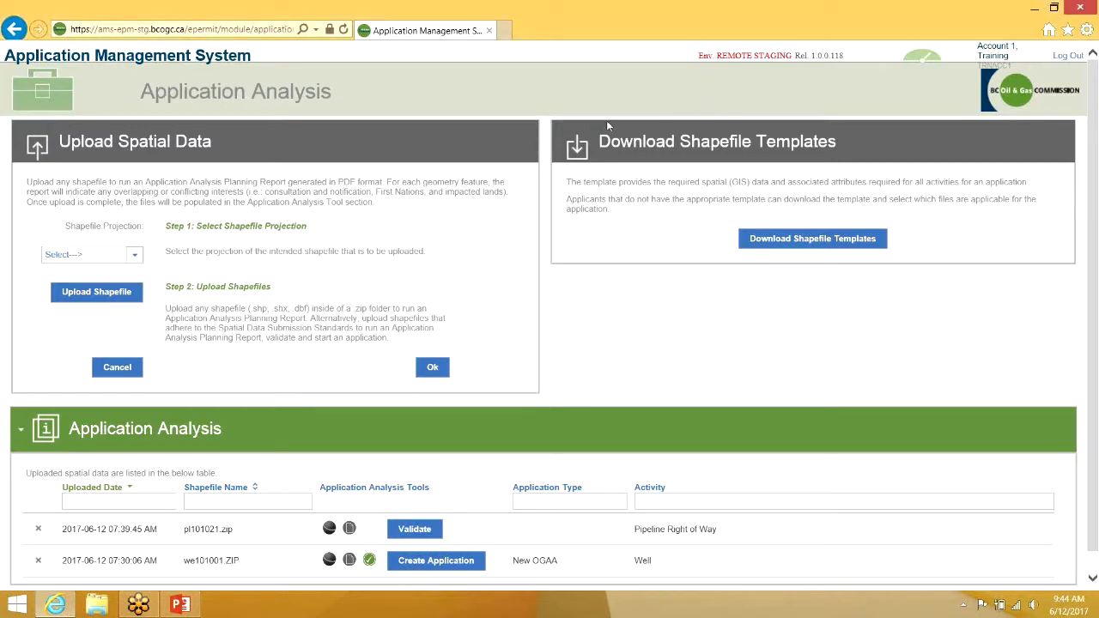
click(494, 25)
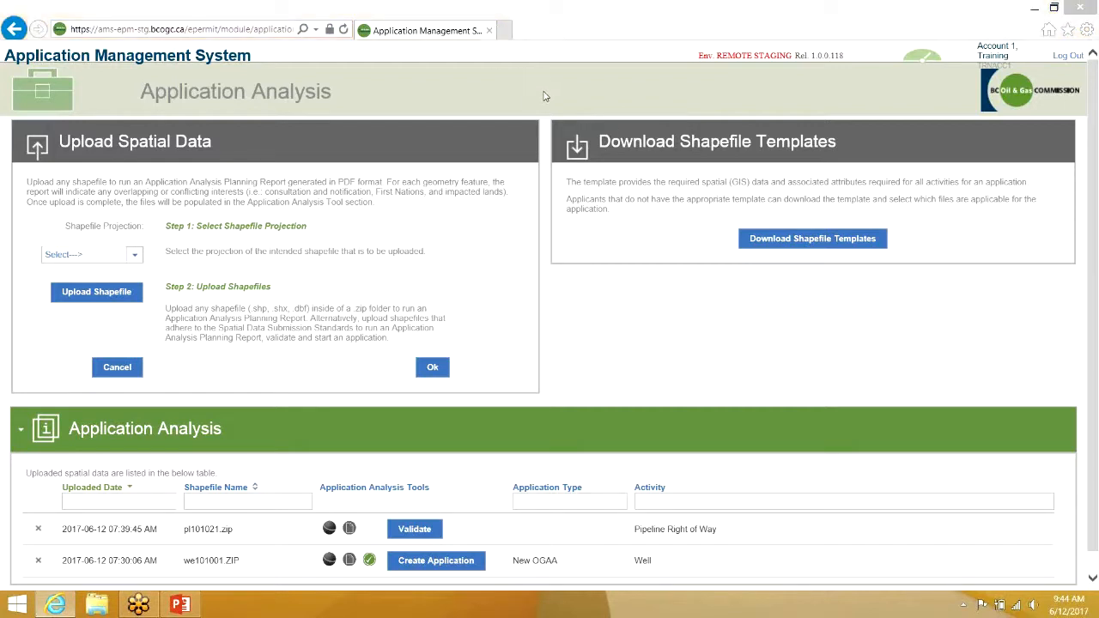
click(547, 137)
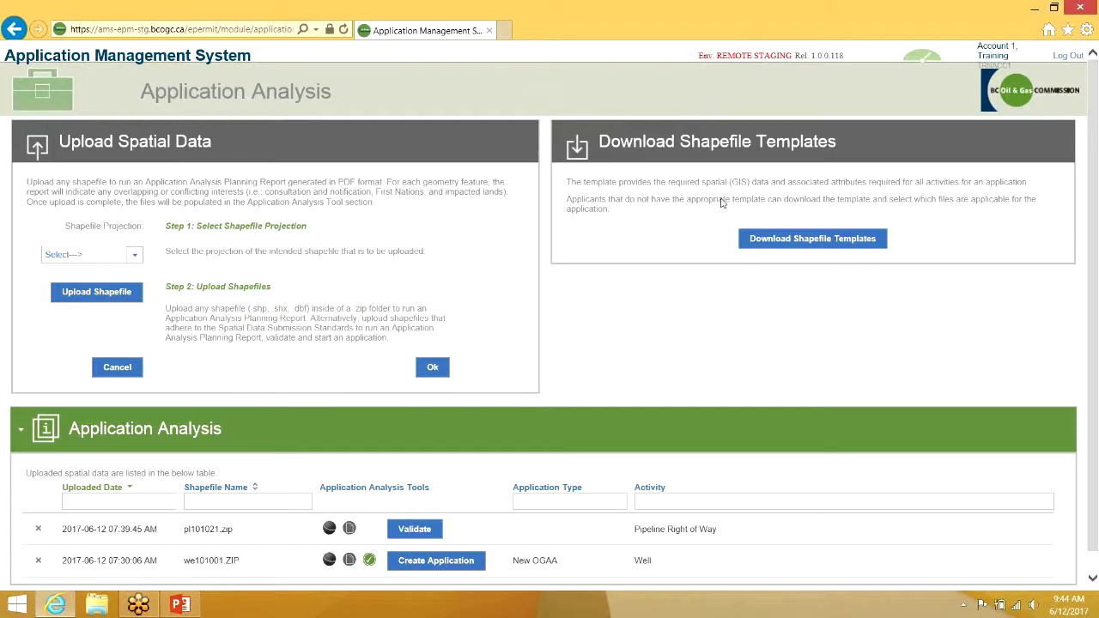
Download the shapefile templates for the New NEB Related application type with the Pipeline Right of Way activity and open templates.zip.
click(797, 244)
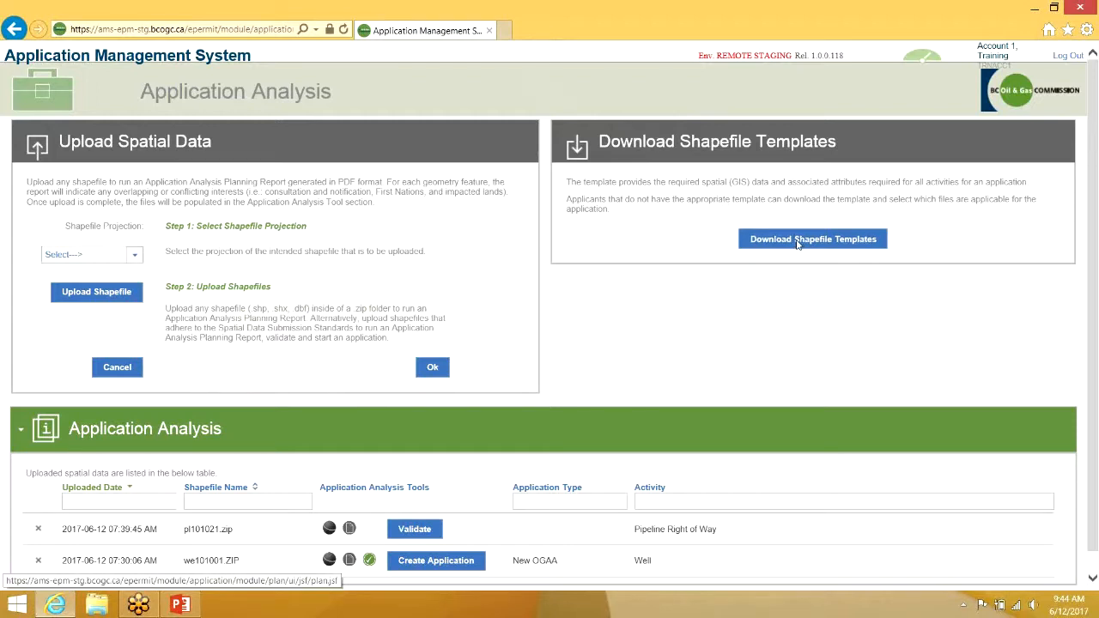
click(458, 279)
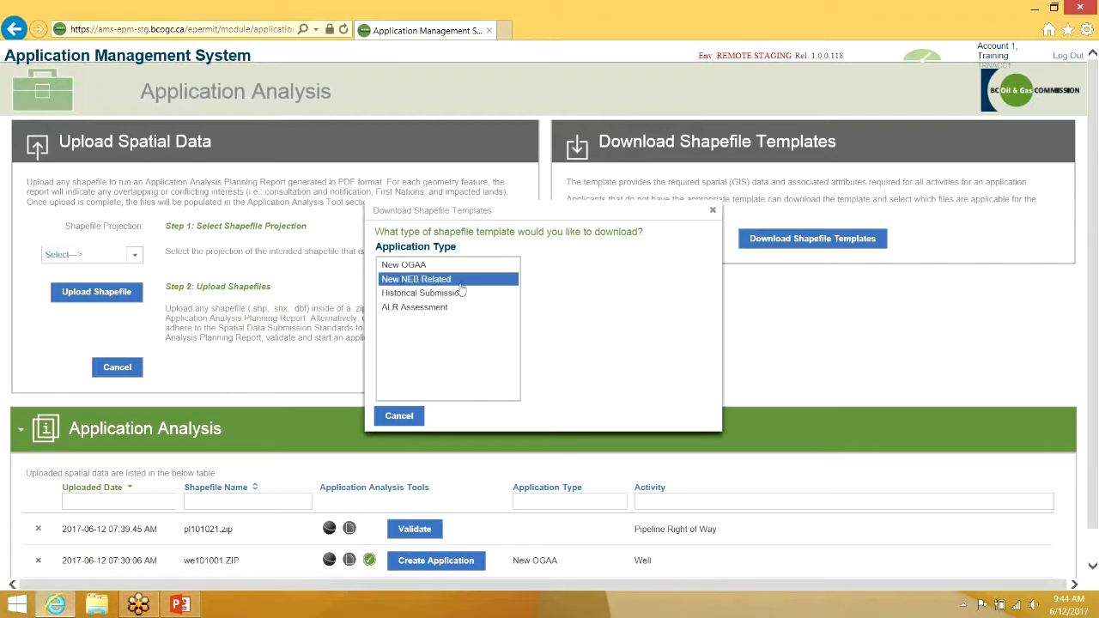
click(601, 307)
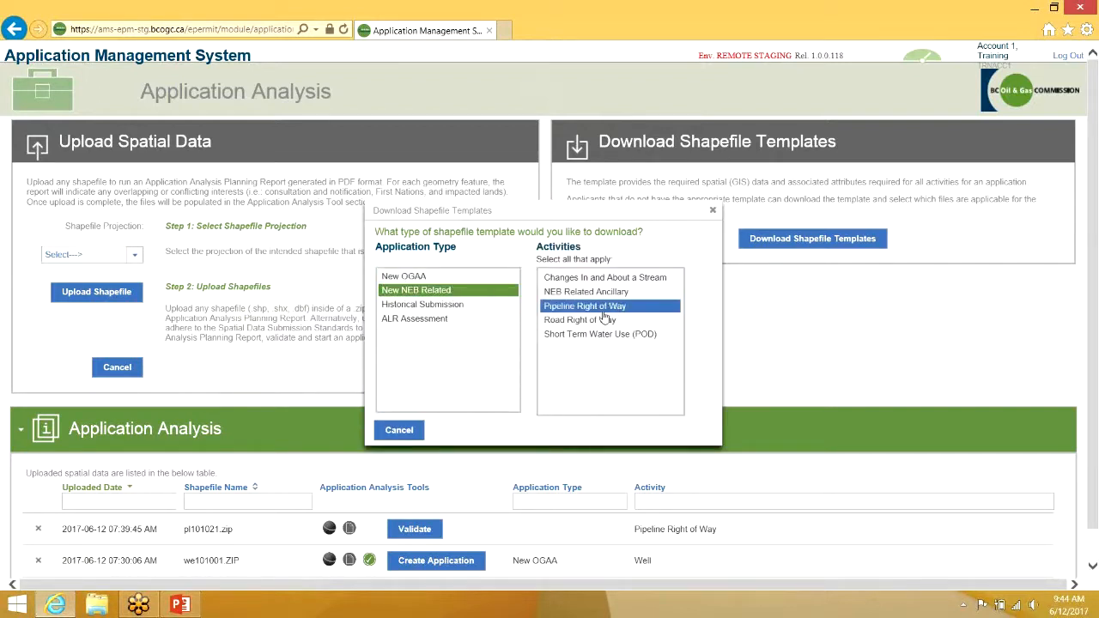
click(603, 316)
click(694, 430)
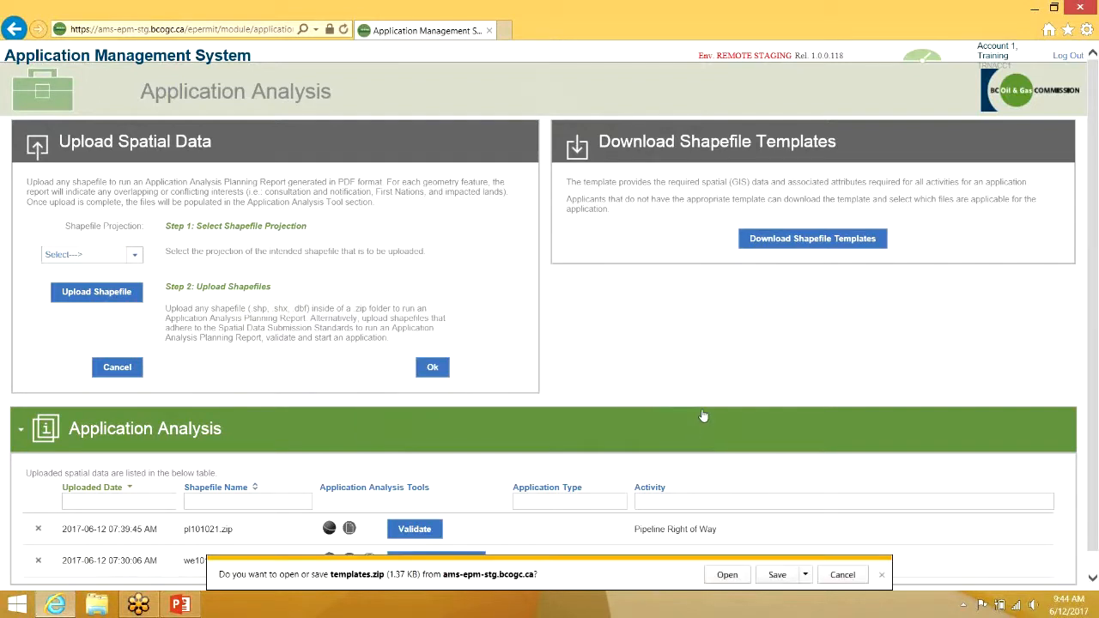
click(726, 574)
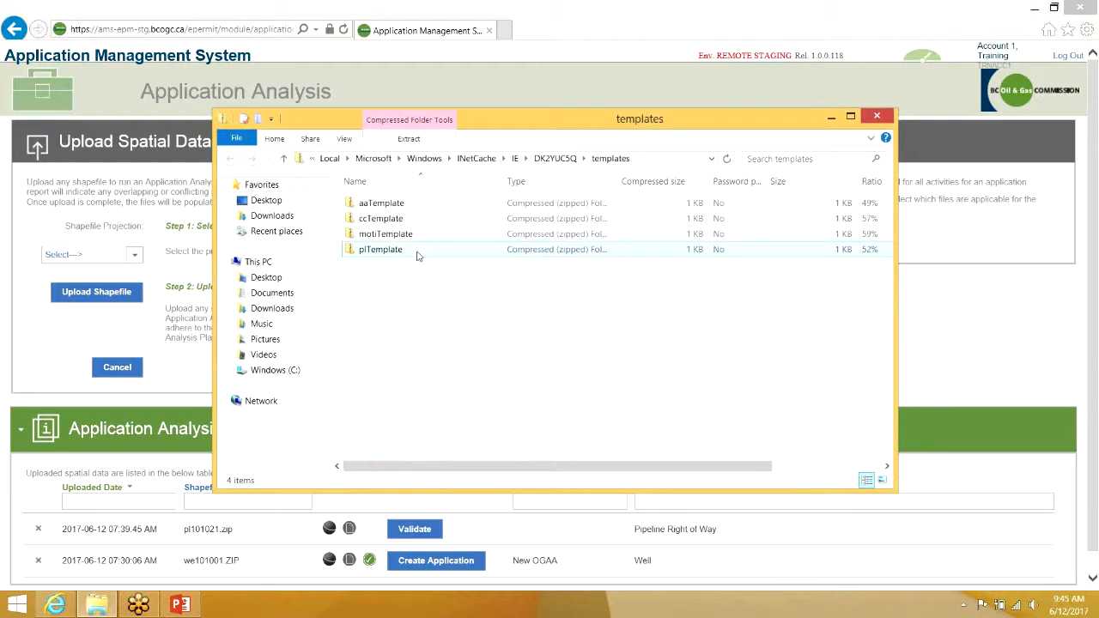
Close the templates folder window and return to the table of uploaded spatial data.
click(876, 125)
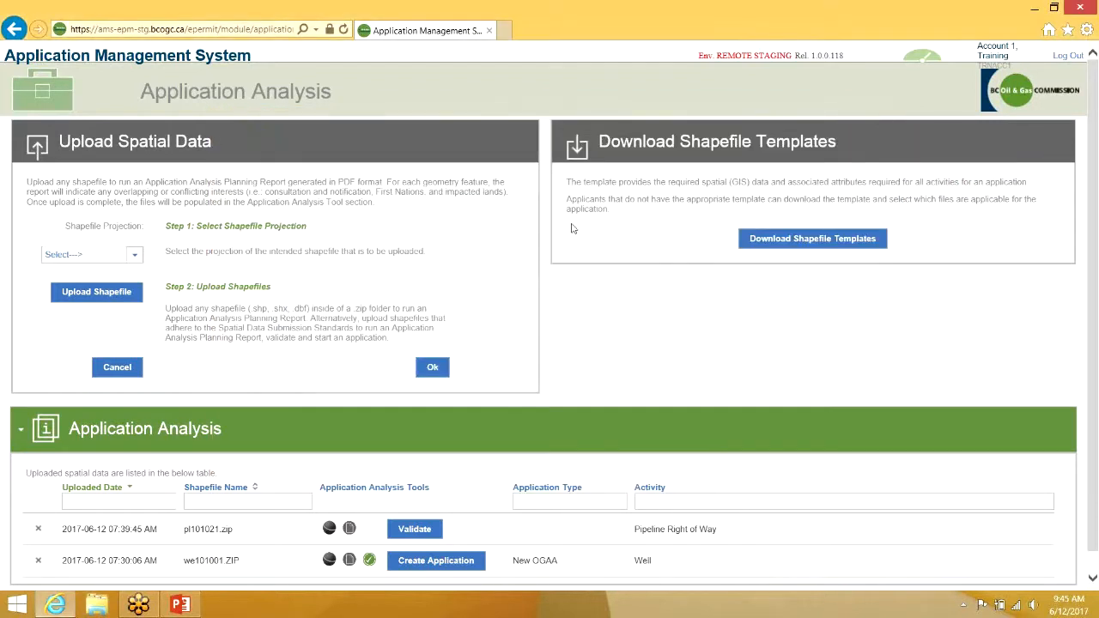
scroll(624, 393, down, 1)
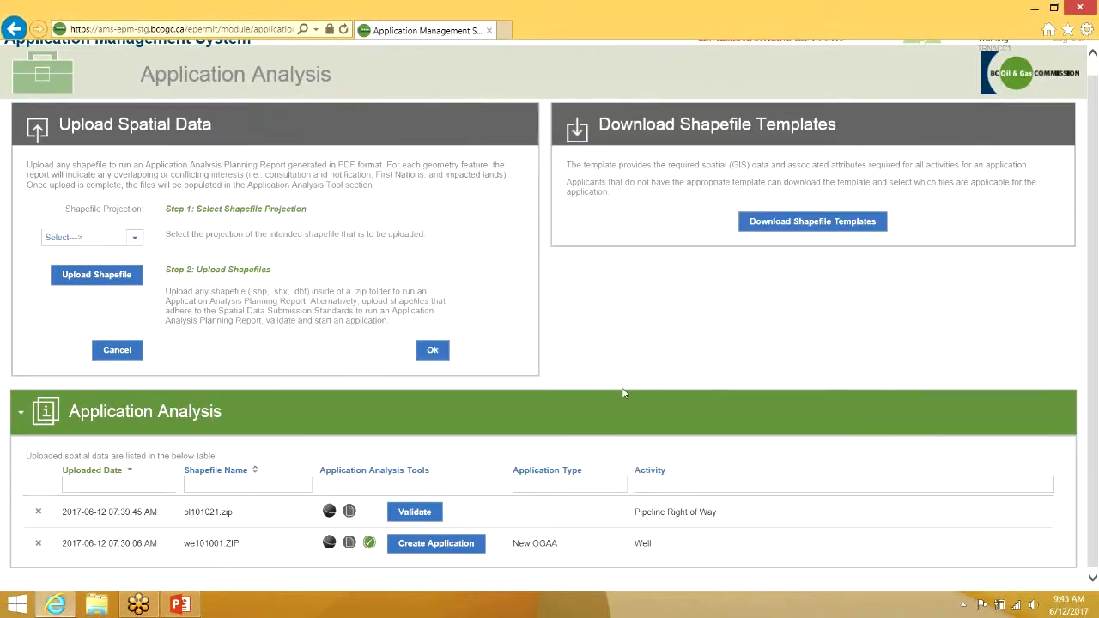
scroll(624, 393, down, 1)
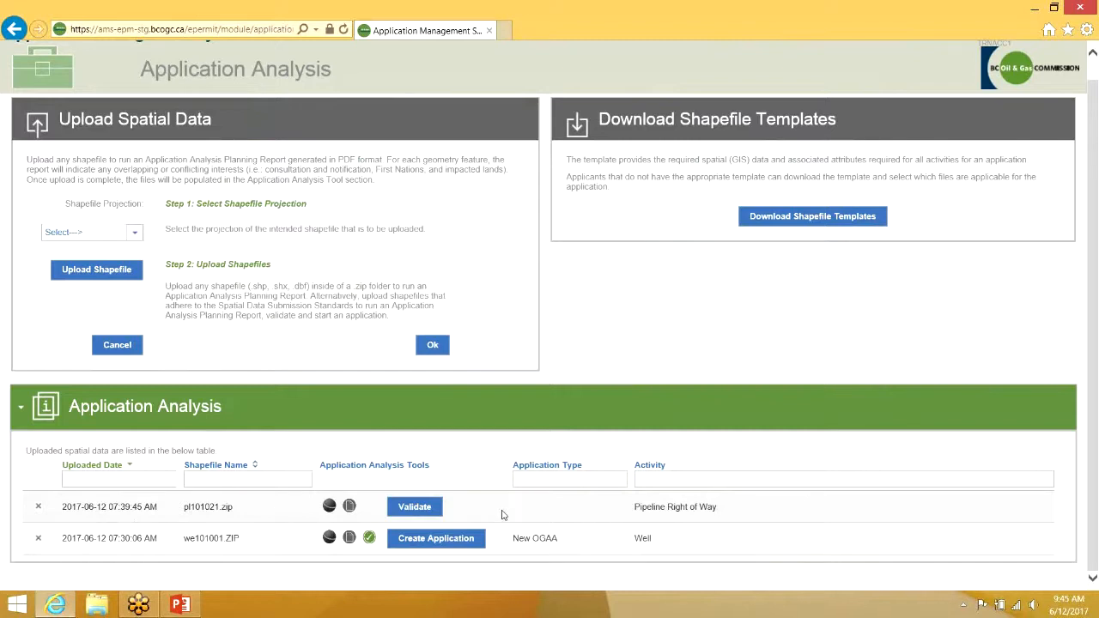
click(133, 234)
click(109, 318)
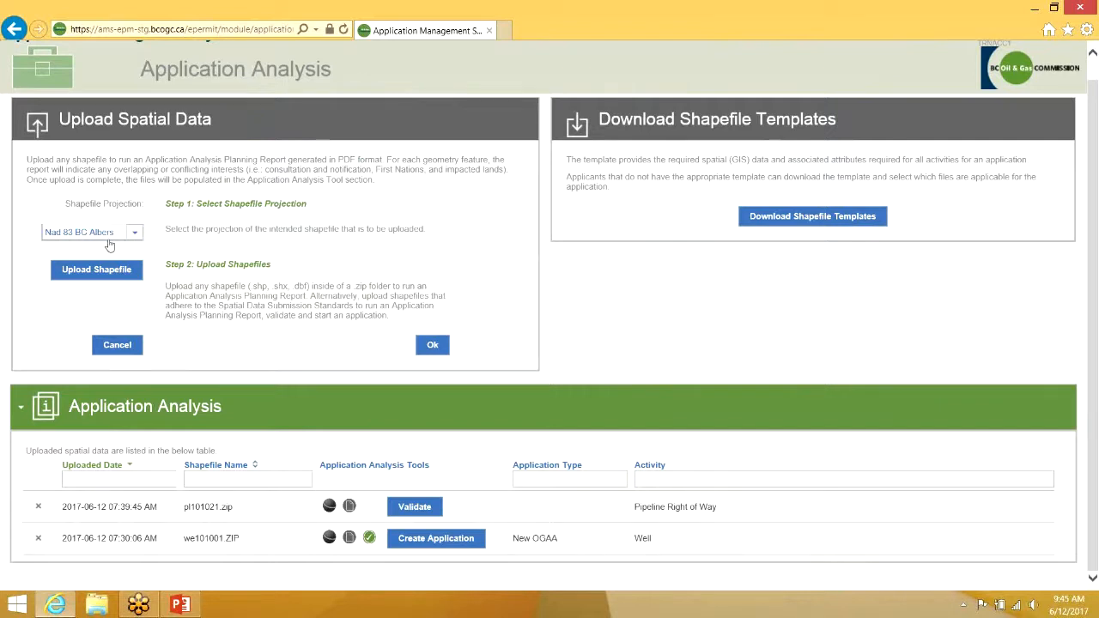
click(120, 282)
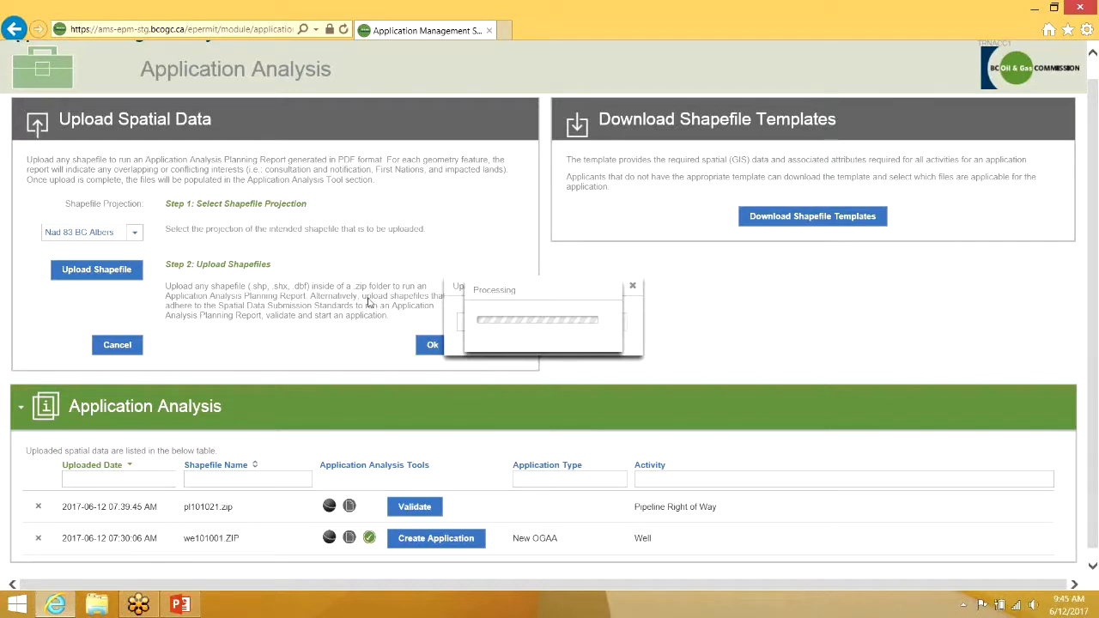
click(344, 30)
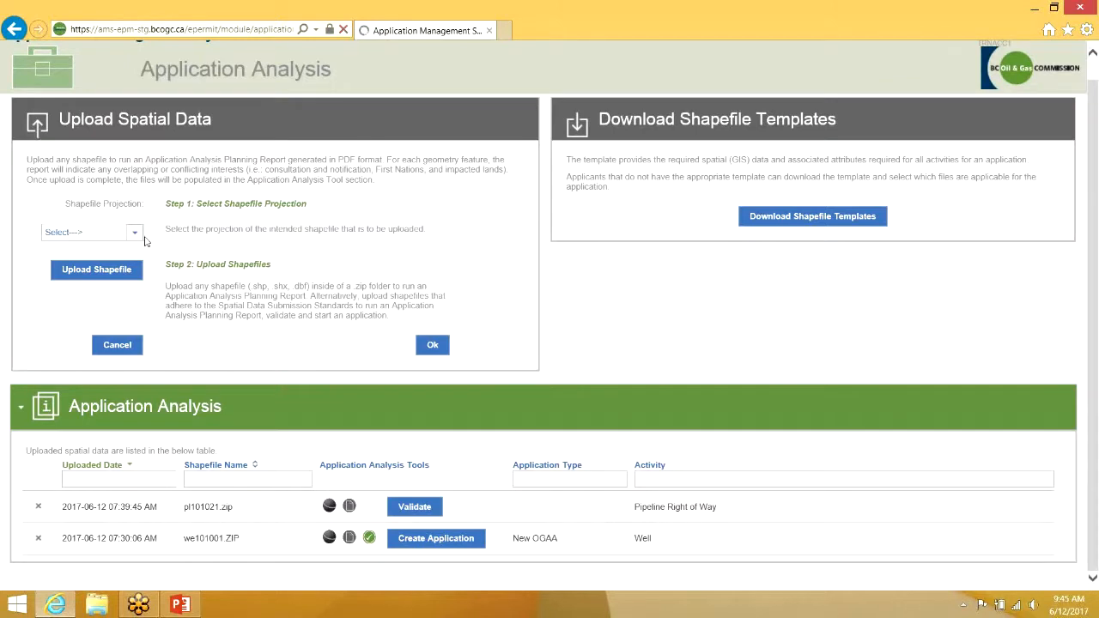
Set the shapefile projection to Nad 83 BC Albers and start choosing a shapefile to upload.
click(135, 232)
click(116, 312)
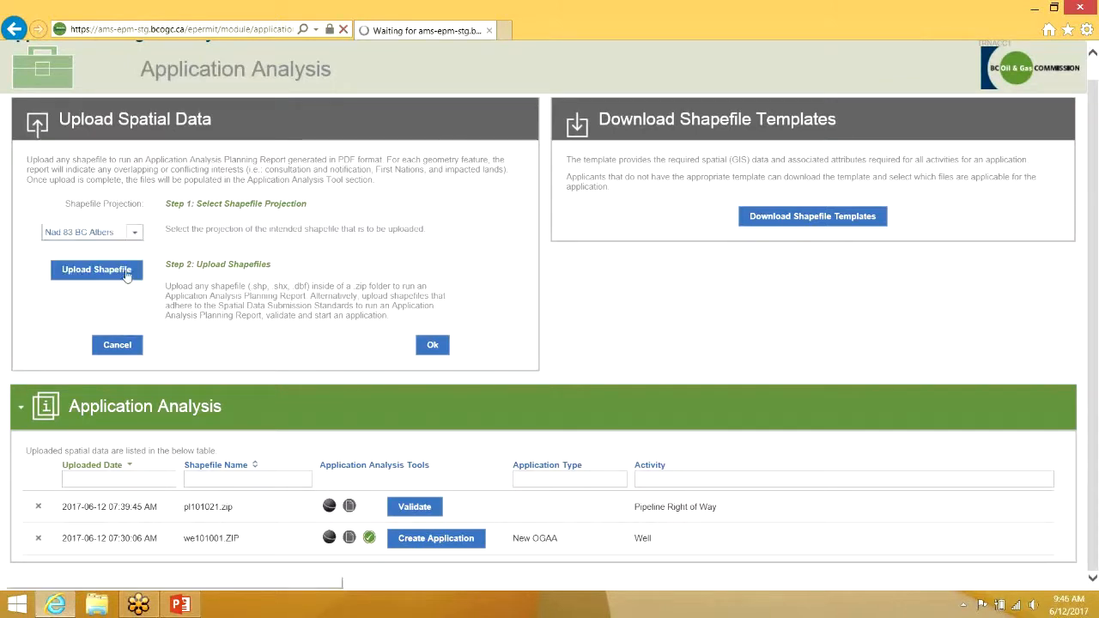
click(120, 271)
click(472, 321)
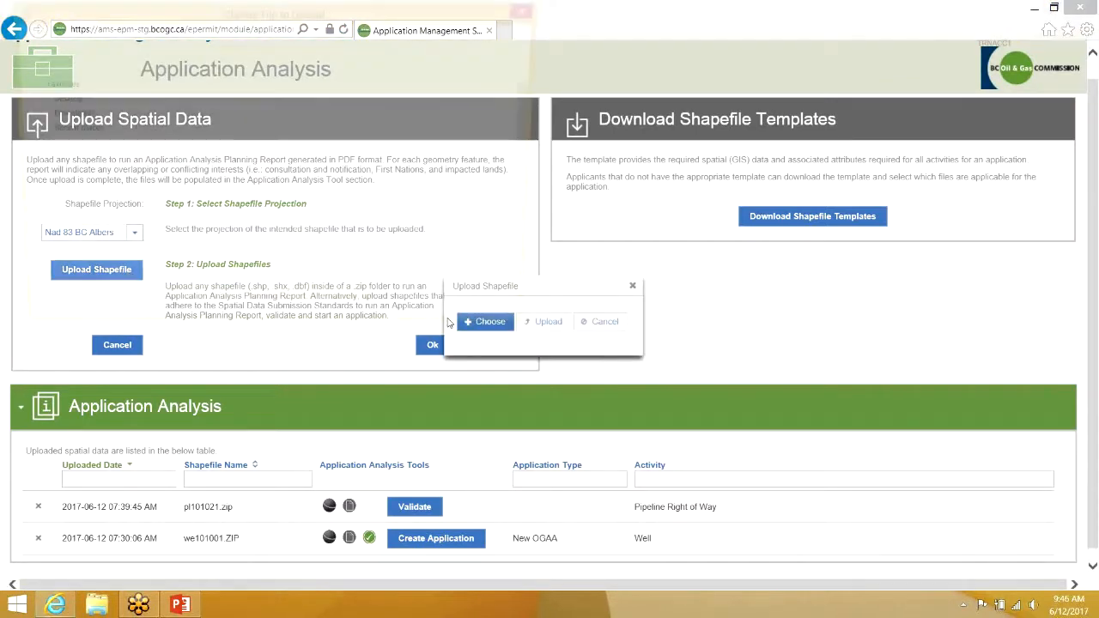
Try to open the network location \\bcogc in the file chooser.
click(304, 35)
text(\)
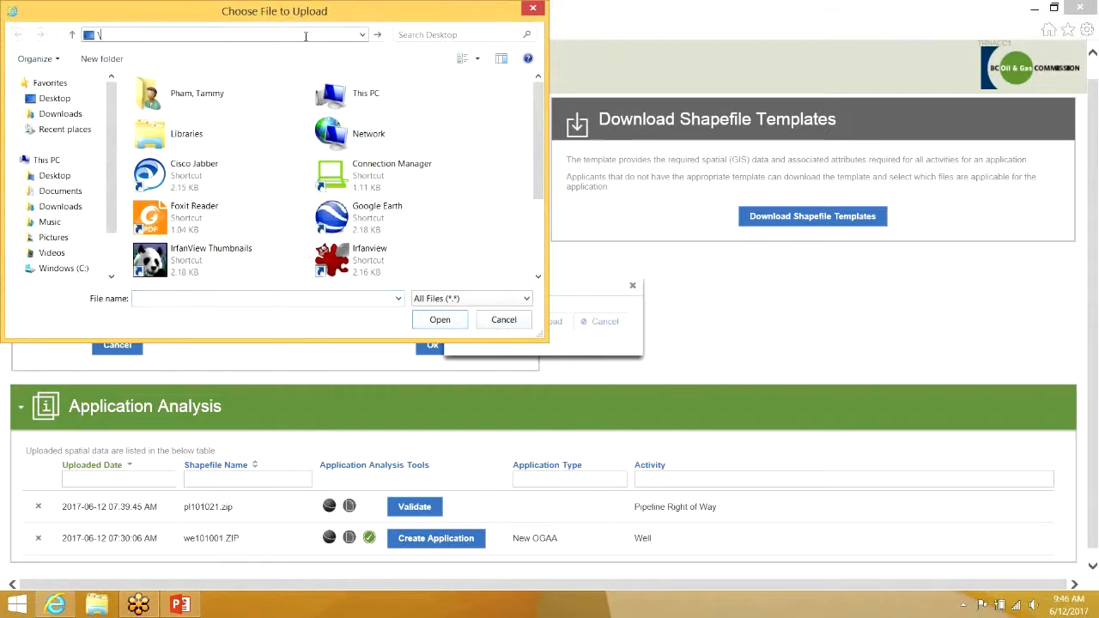
text(\bcogc\shares)
key(BackSpace)
key(BackSpace)
key(BackSpace)
key(BackSpace)
key(BackSpace)
key(BackSpace)
key(BackSpace)
key(Return)
click(697, 314)
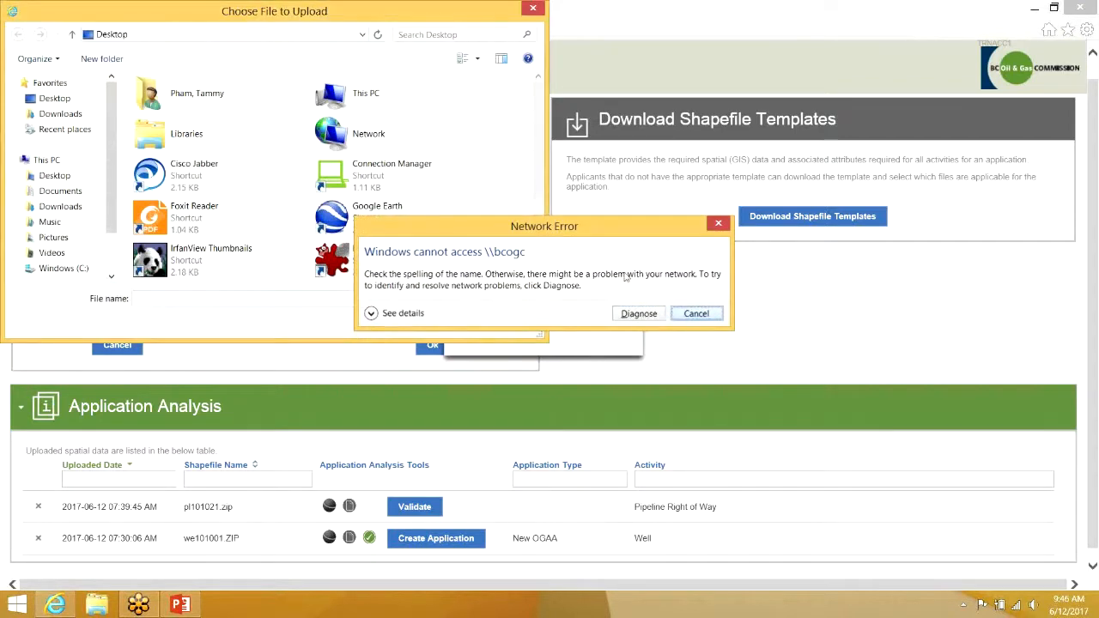
Browse to \\bcogc\shares\BTS Testing, and in Spatial Test Data open the folder 201607 E-Permit Sprint 3 Release 1.0.0.112.
click(225, 35)
text(\\bcogc)
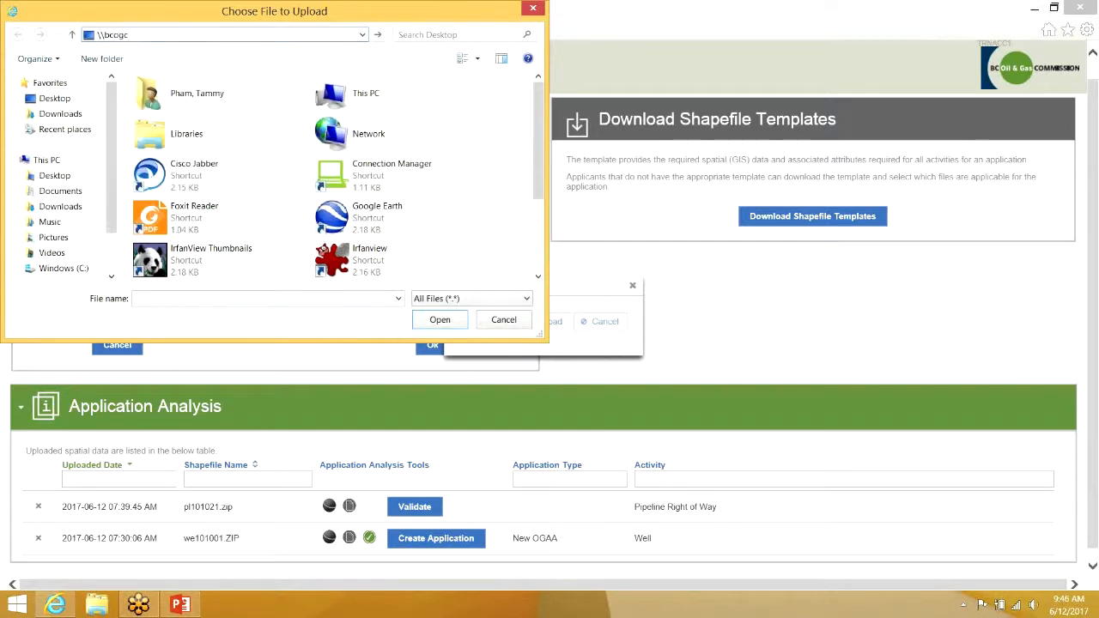
text(\shares\bt)
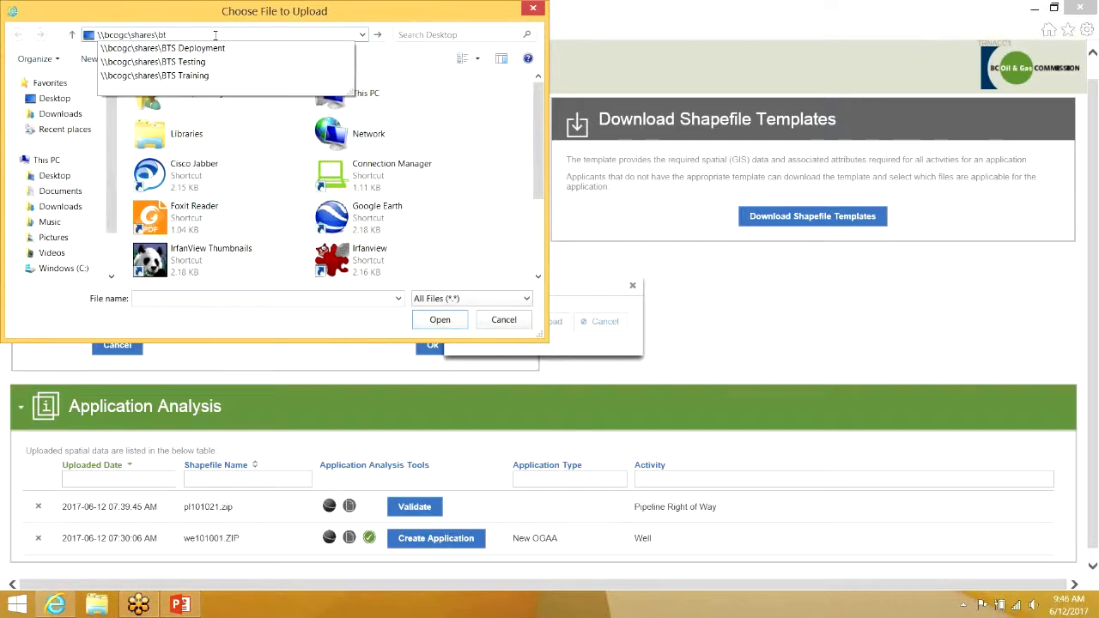
click(190, 63)
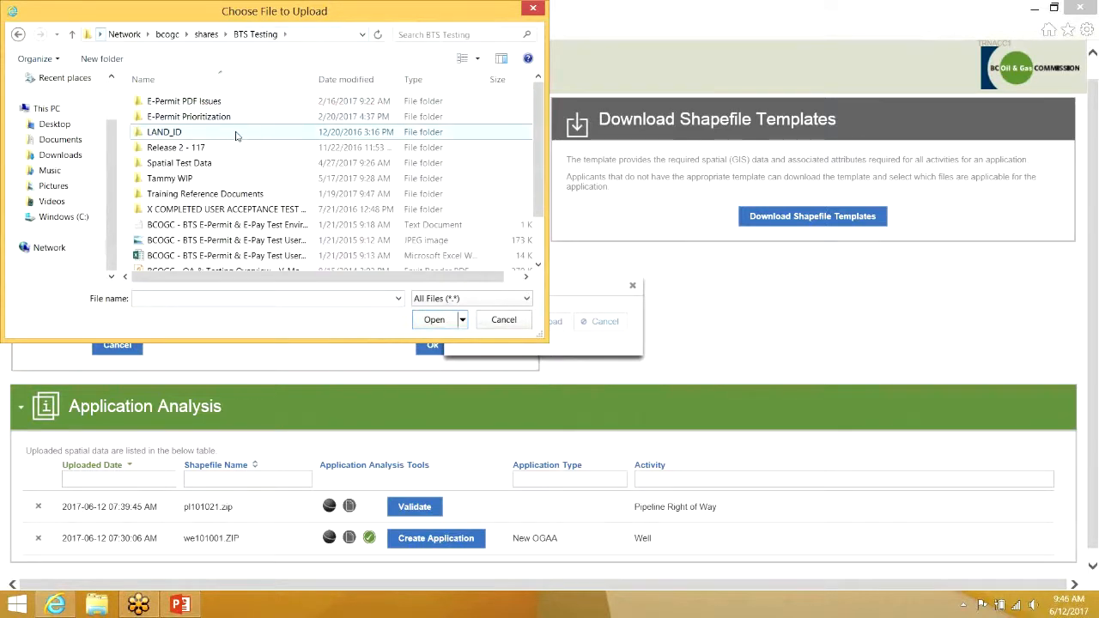
double_click(234, 163)
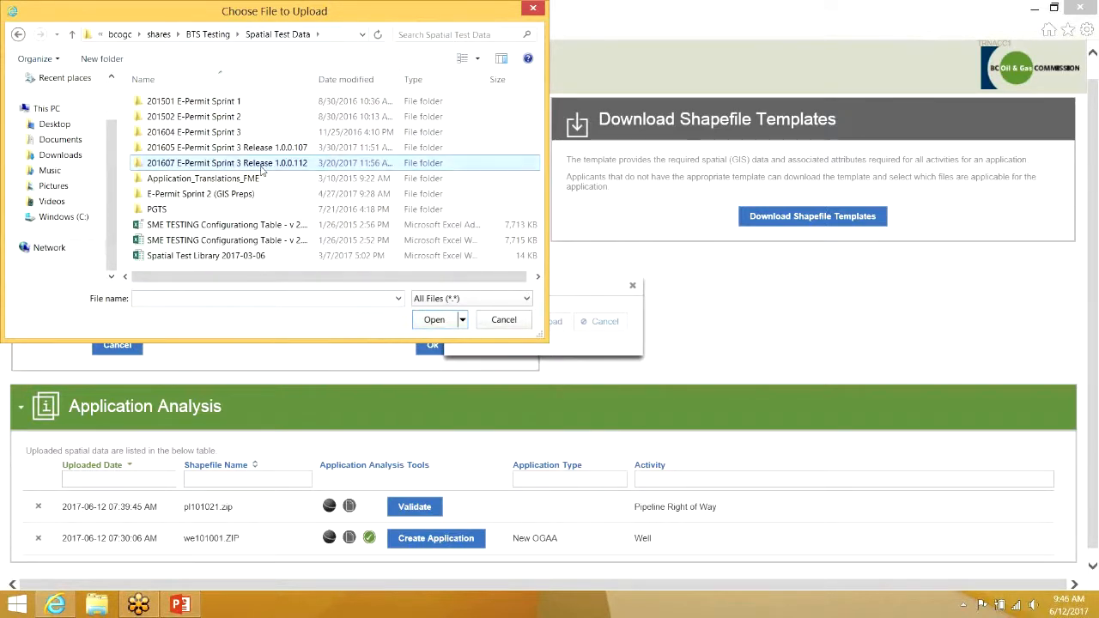
double_click(261, 166)
Upload the zipped shapefile we101001 and submit it for application analysis.
click(255, 163)
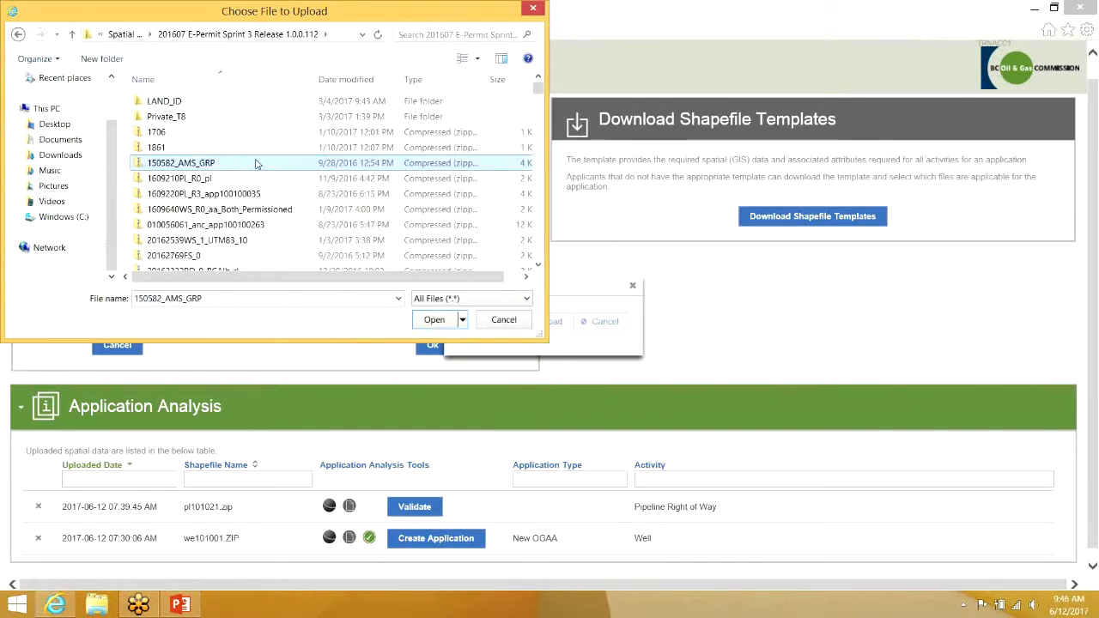
key(w)
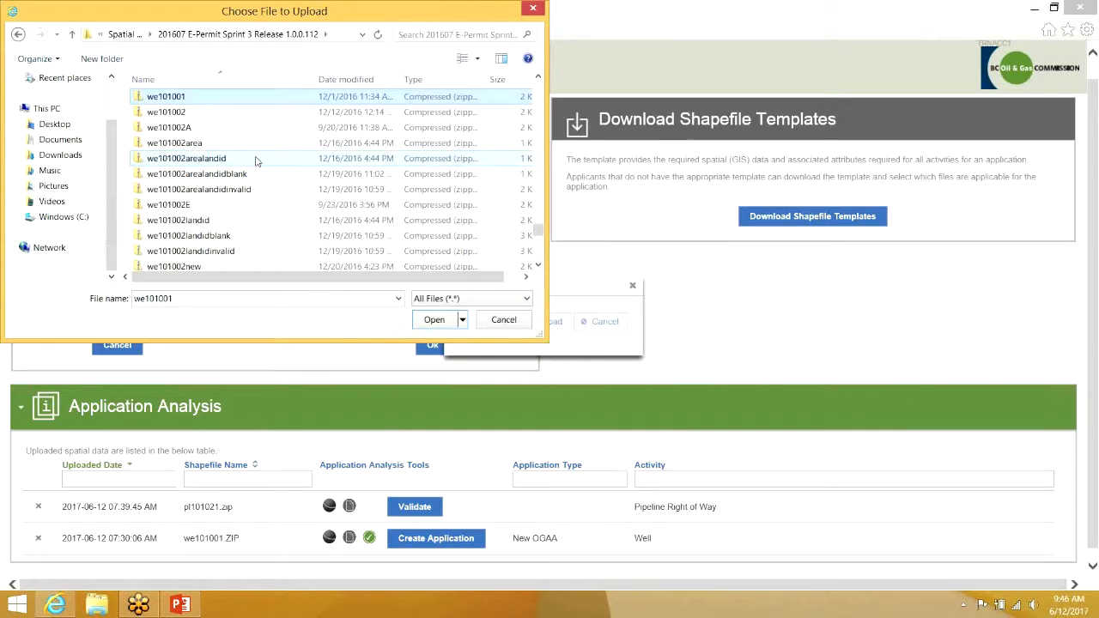
double_click(203, 100)
click(543, 322)
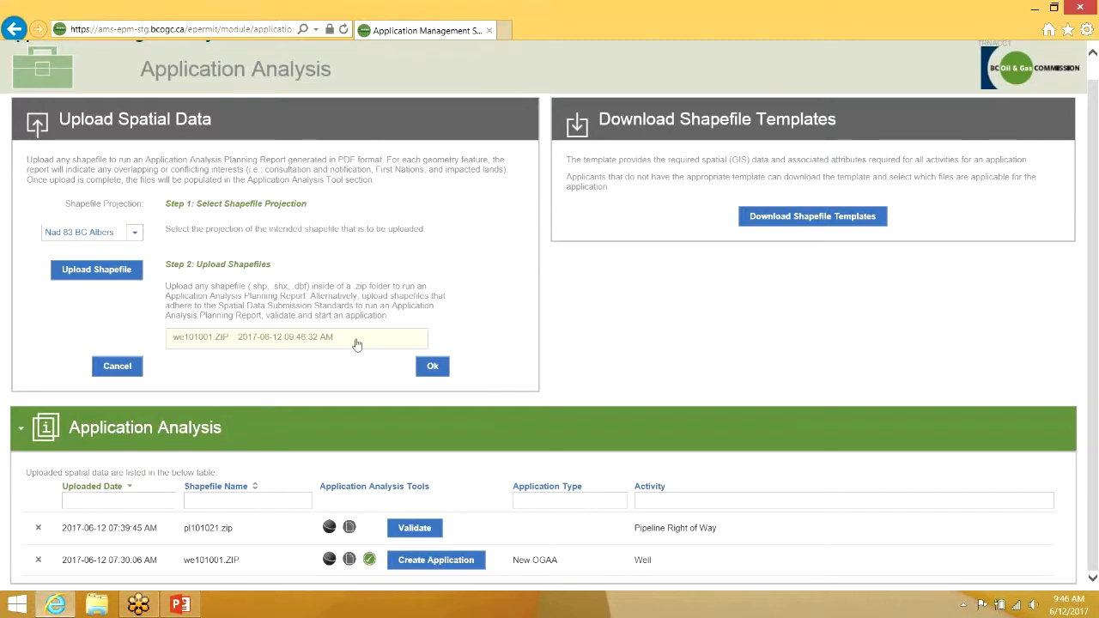
click(433, 366)
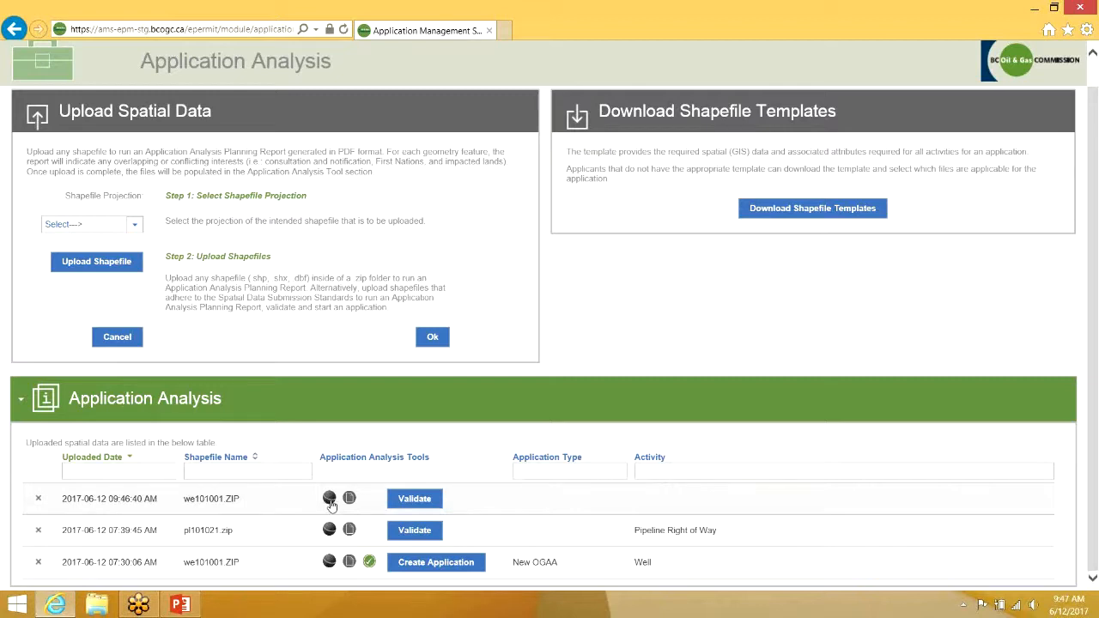
View the newest we101001.ZIP upload on the map and close the map window.
click(329, 500)
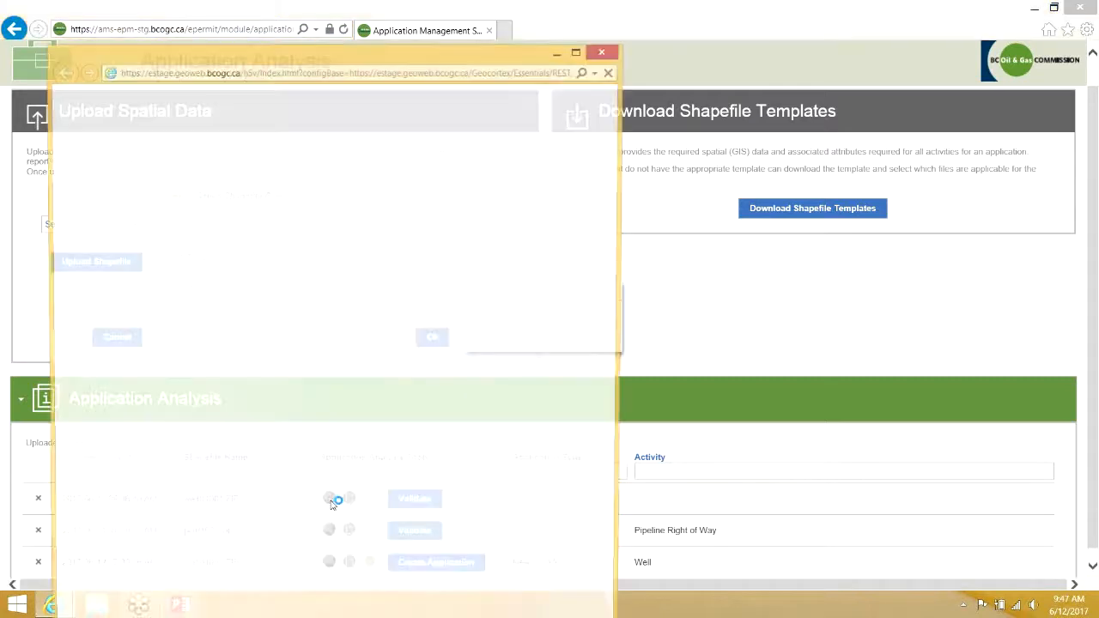
click(688, 300)
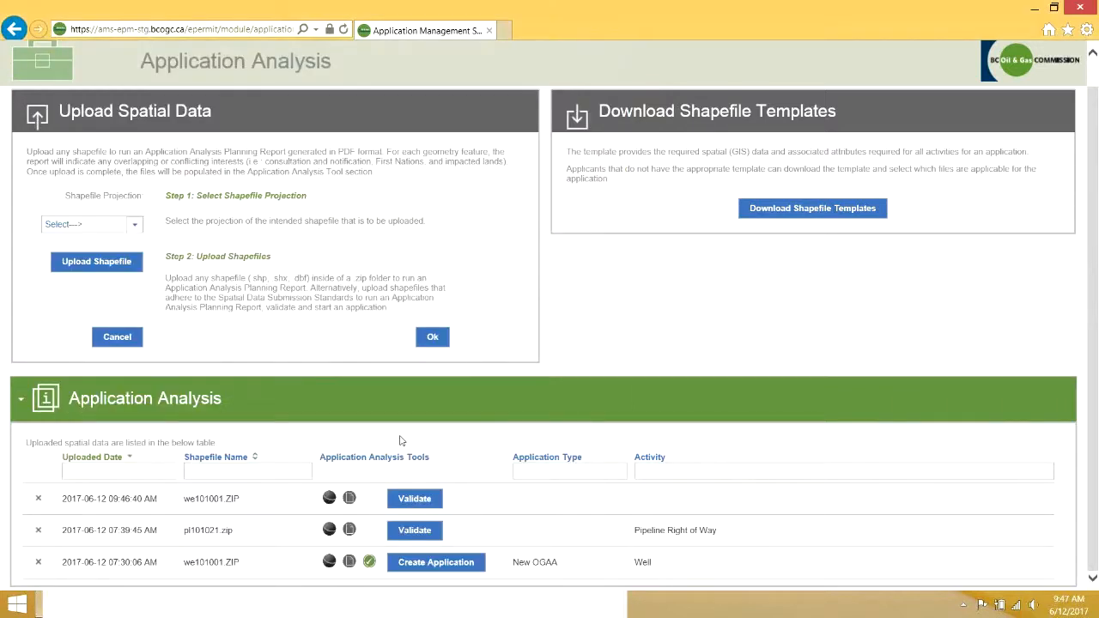
click(349, 500)
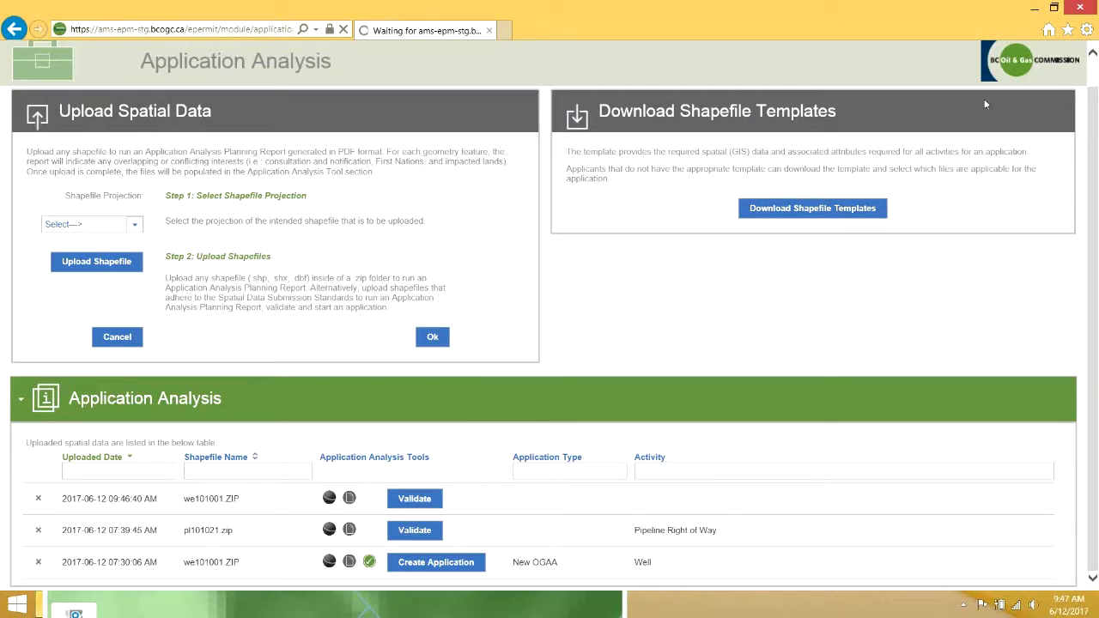
click(1054, 8)
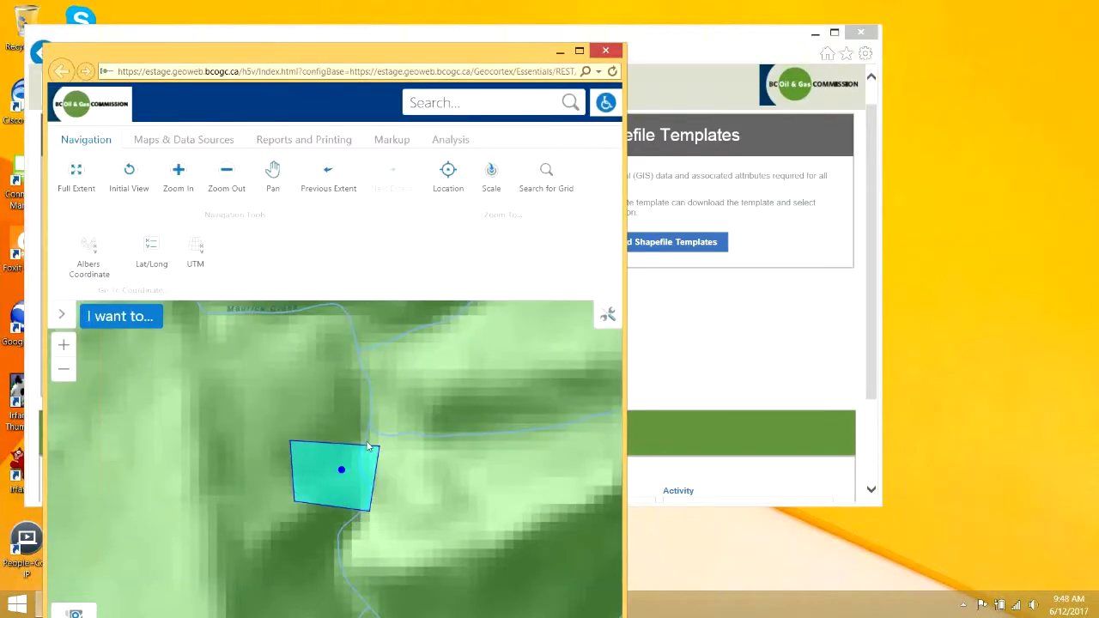
click(607, 52)
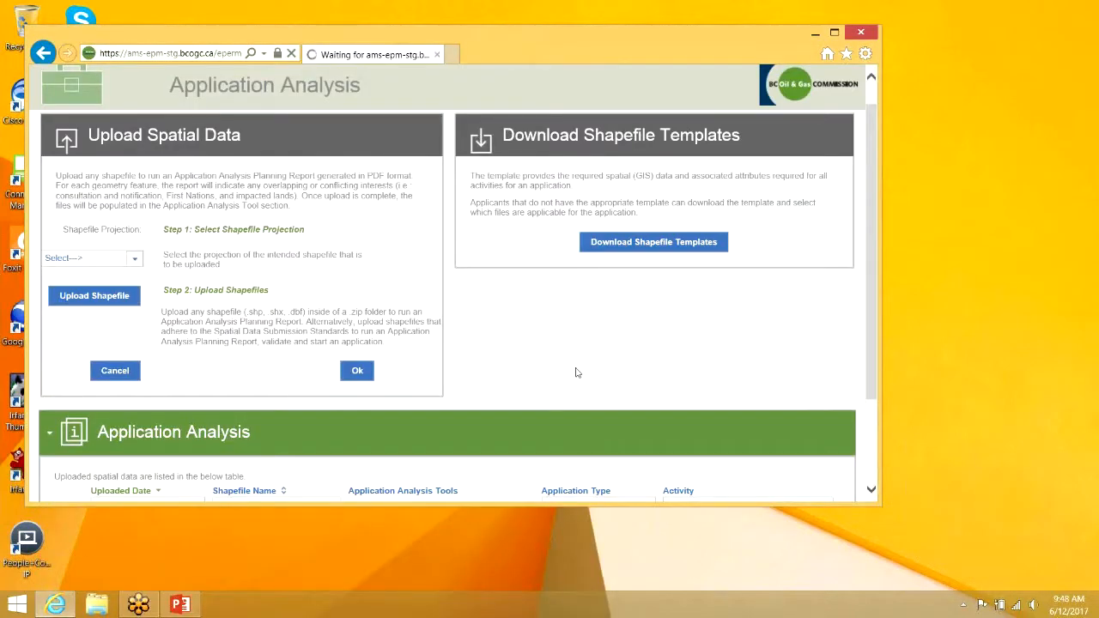
Open the PDF analysis report for the newest we101001.ZIP upload, examine its boundaries, basemapping and forest tenure sections, and close it.
scroll(576, 369, down, 3)
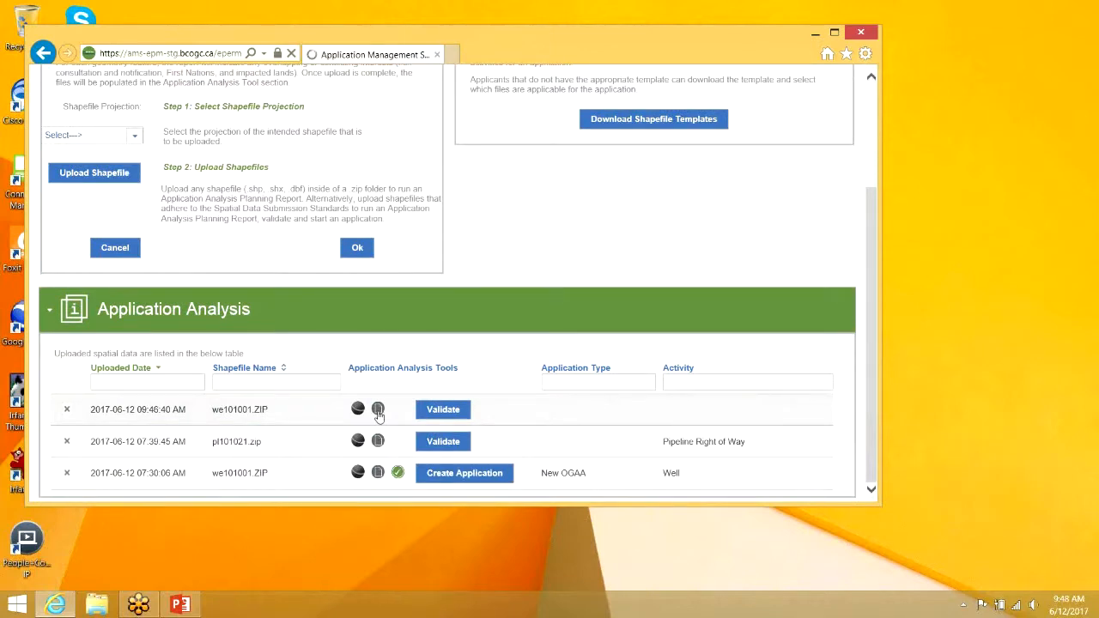
click(833, 32)
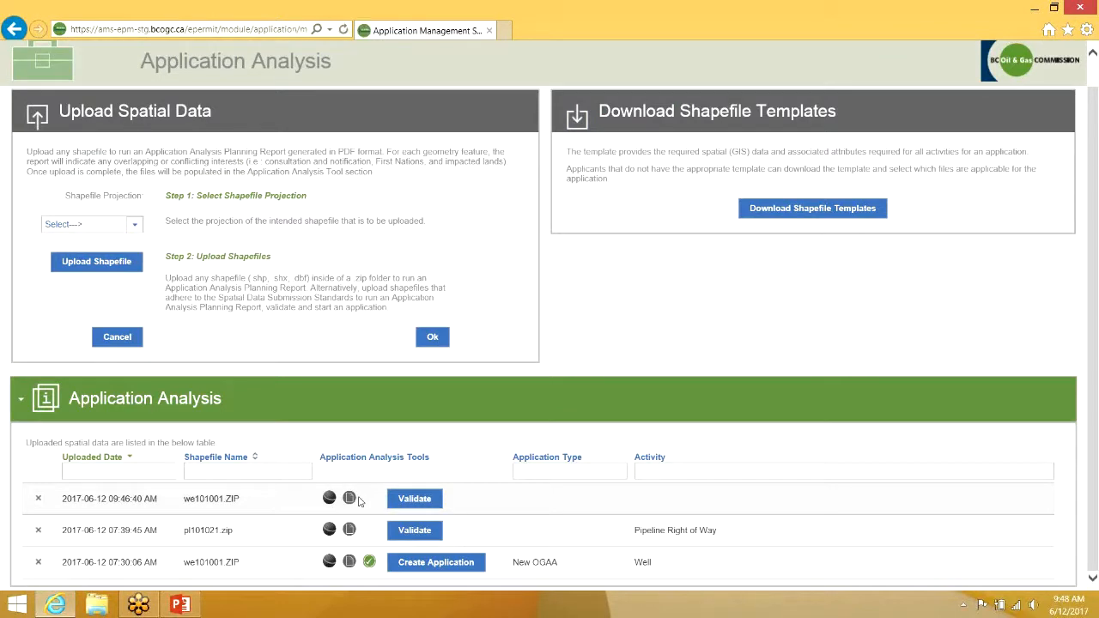
click(735, 579)
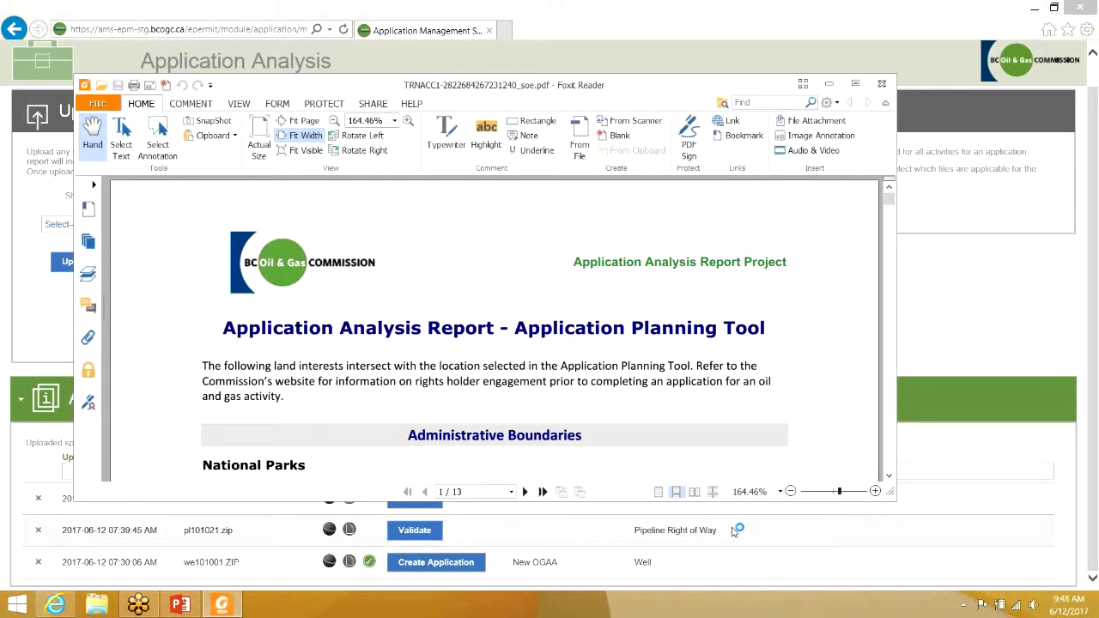
scroll(683, 378, down, 5)
scroll(683, 376, down, 5)
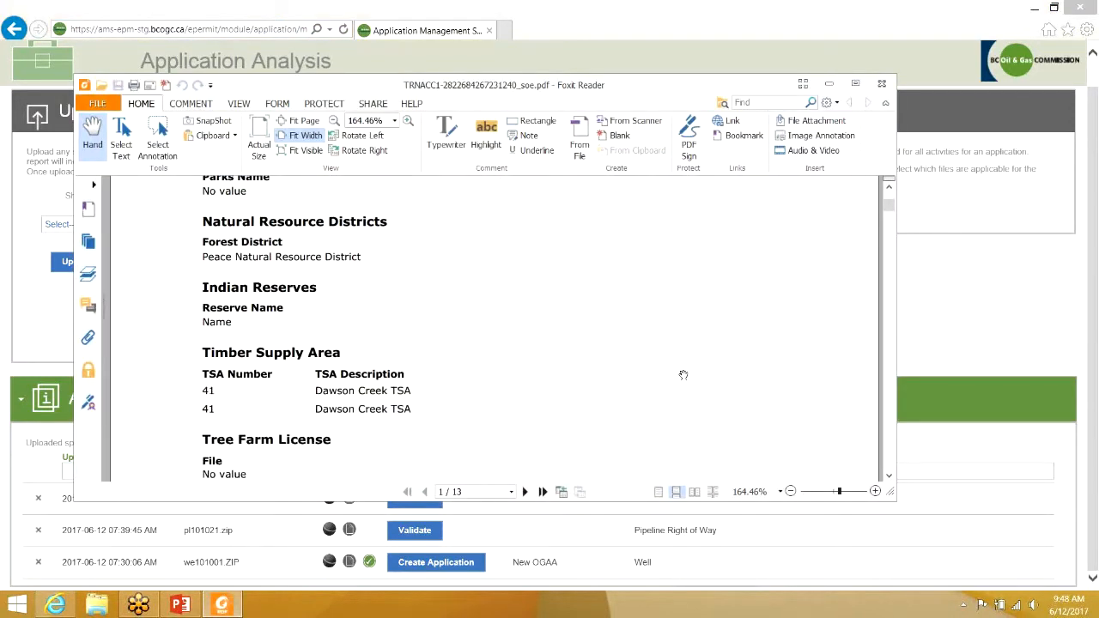
scroll(685, 374, down, 3)
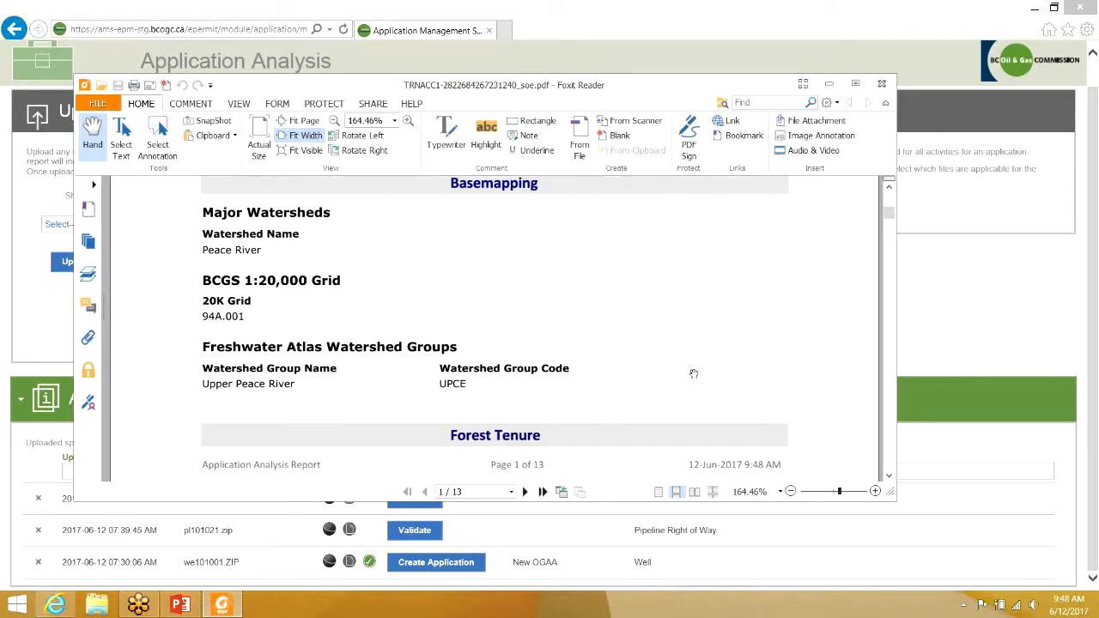
scroll(692, 373, down, 3)
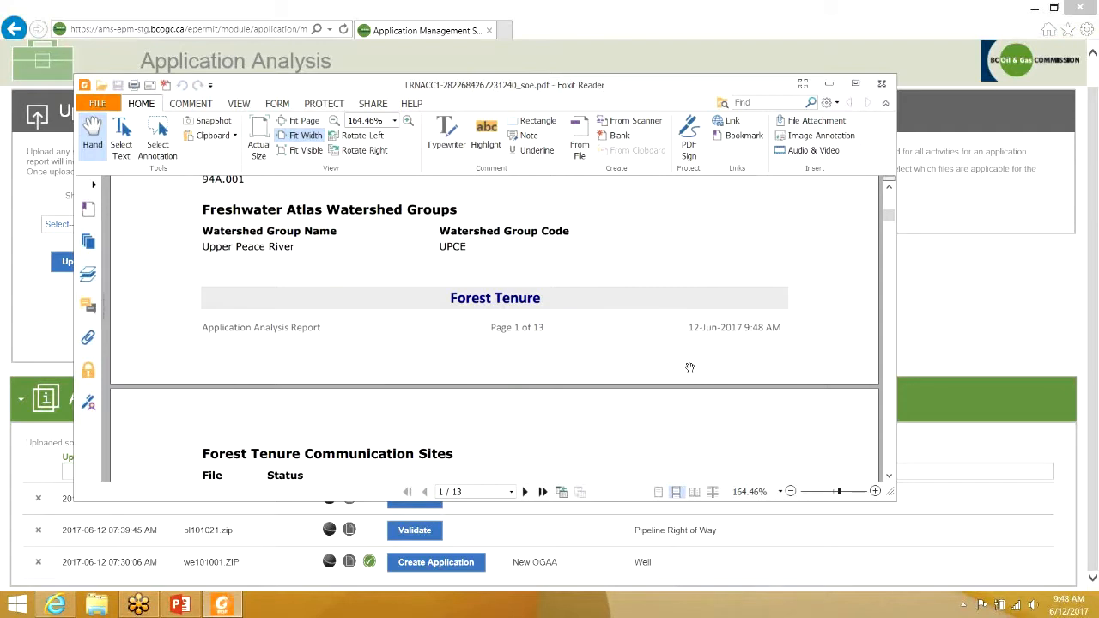
click(881, 83)
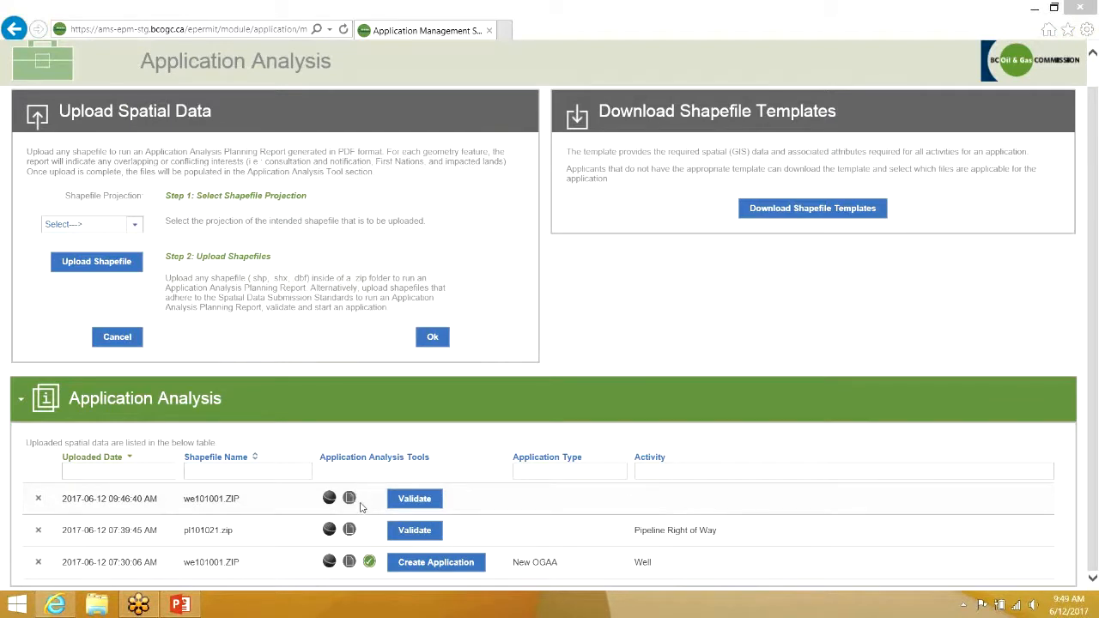
Validate the newest we101001.ZIP upload as a New OGAA application with the Well activity.
click(405, 504)
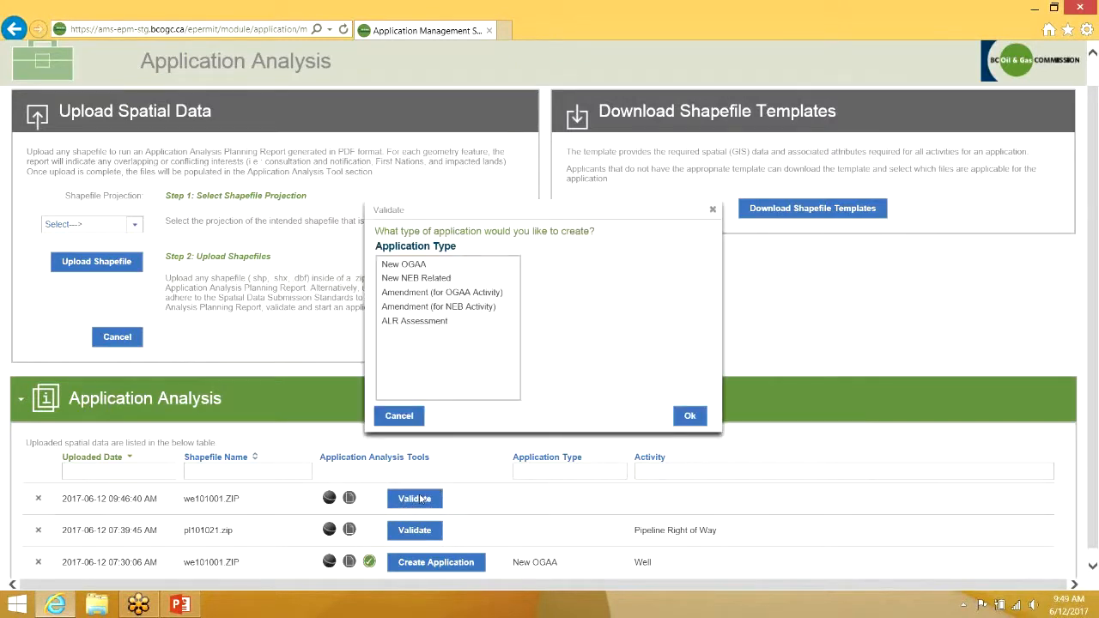
click(485, 266)
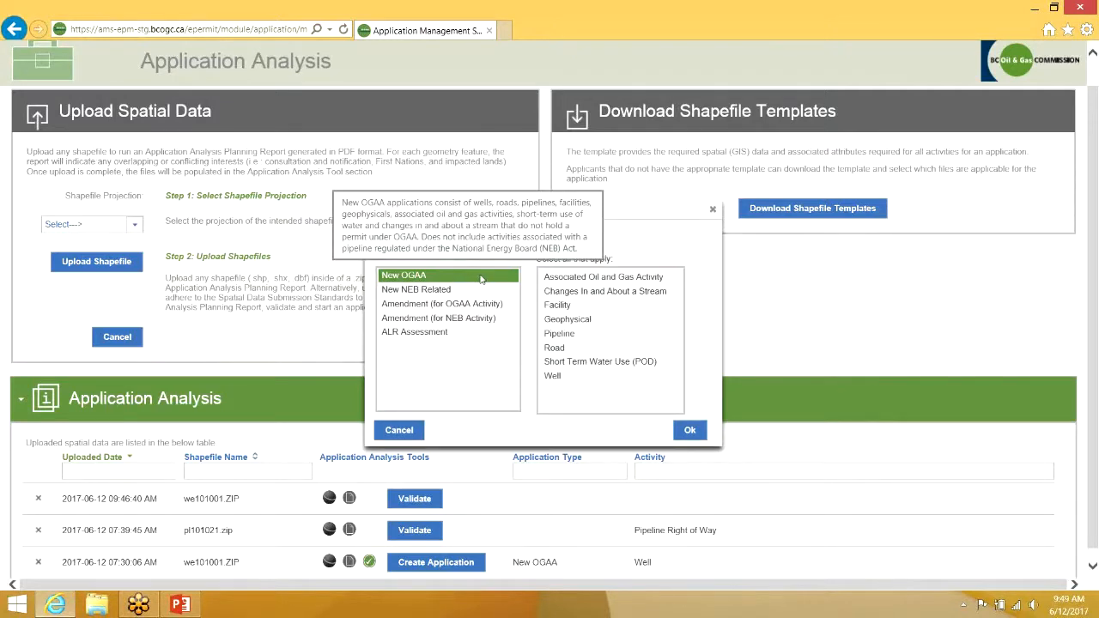
click(604, 379)
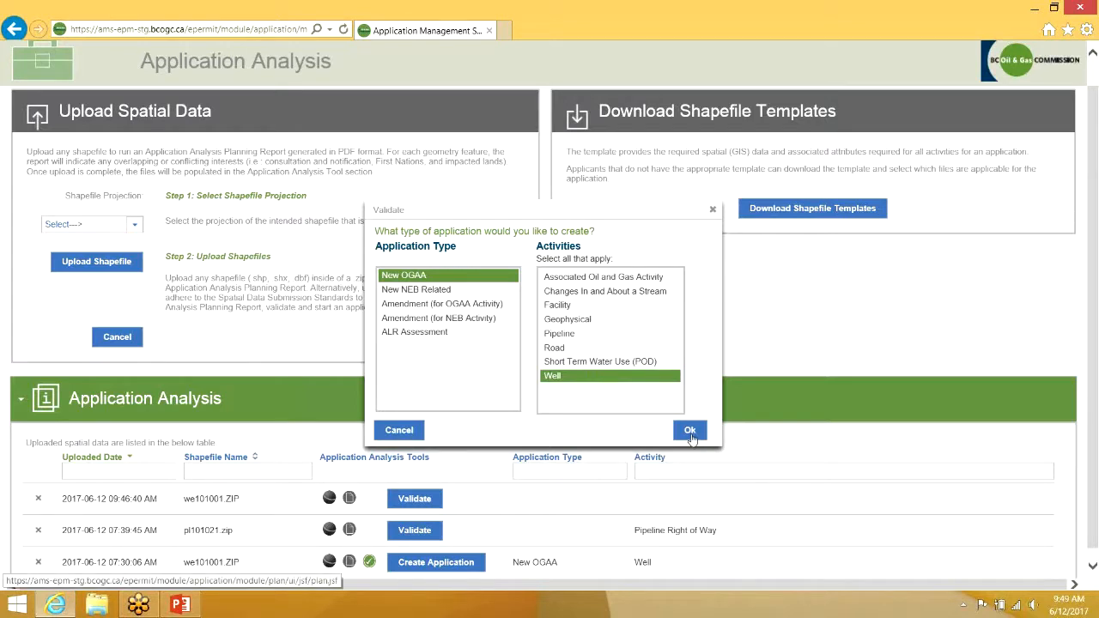
click(689, 431)
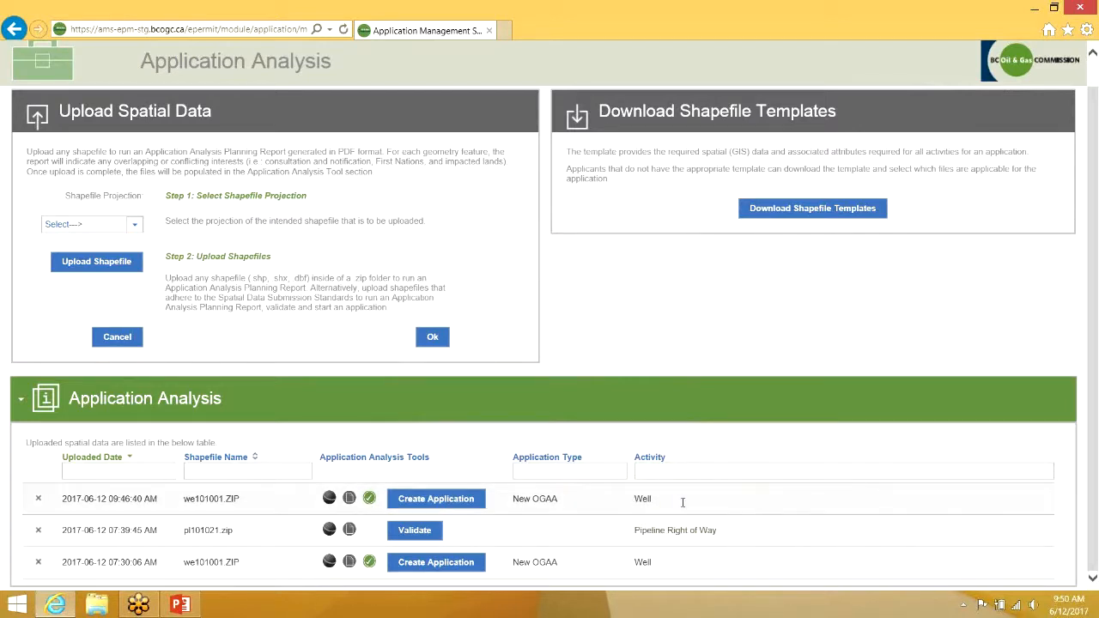
Upload the zipped shapefile we101001 again using the Nad 83 BC Albers projection and submit it for application analysis.
click(130, 224)
click(103, 309)
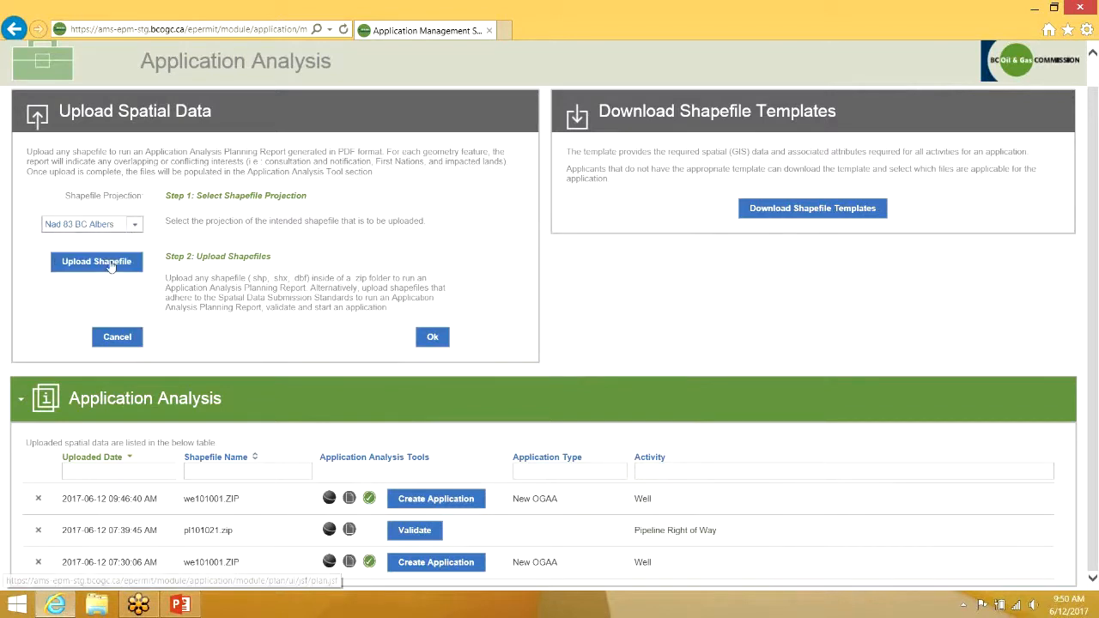
click(108, 262)
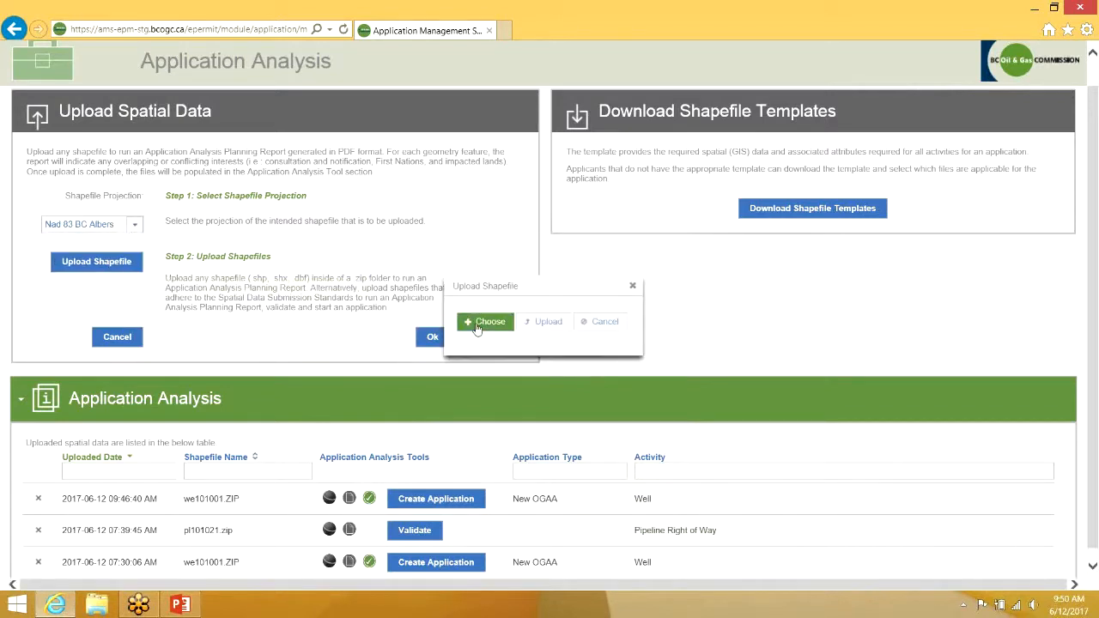
click(477, 327)
click(347, 147)
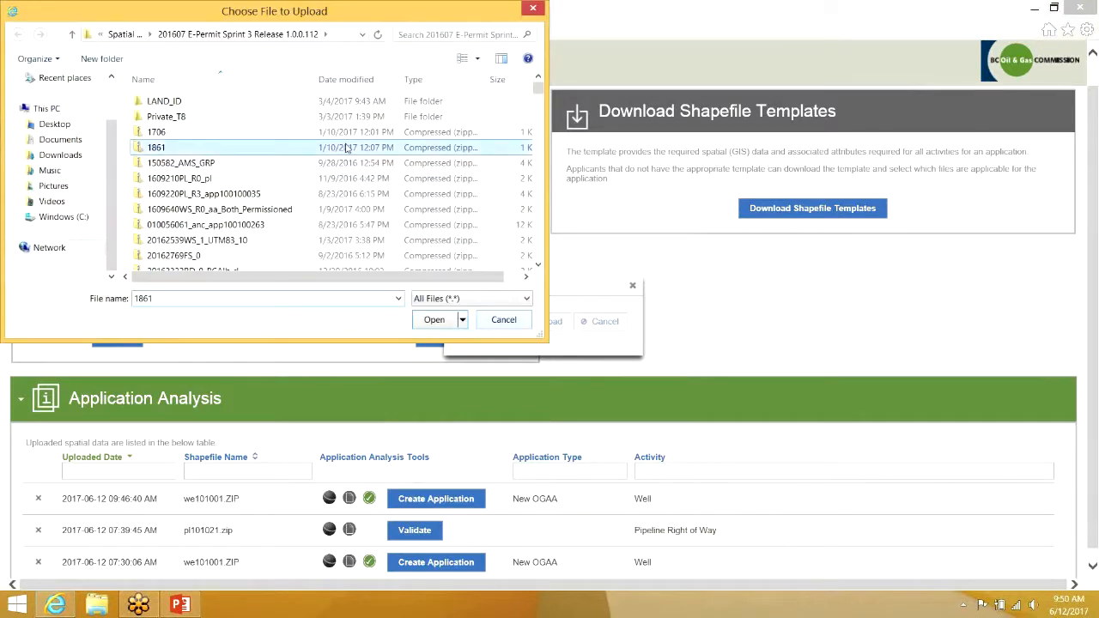
key(w)
double_click(306, 97)
click(531, 322)
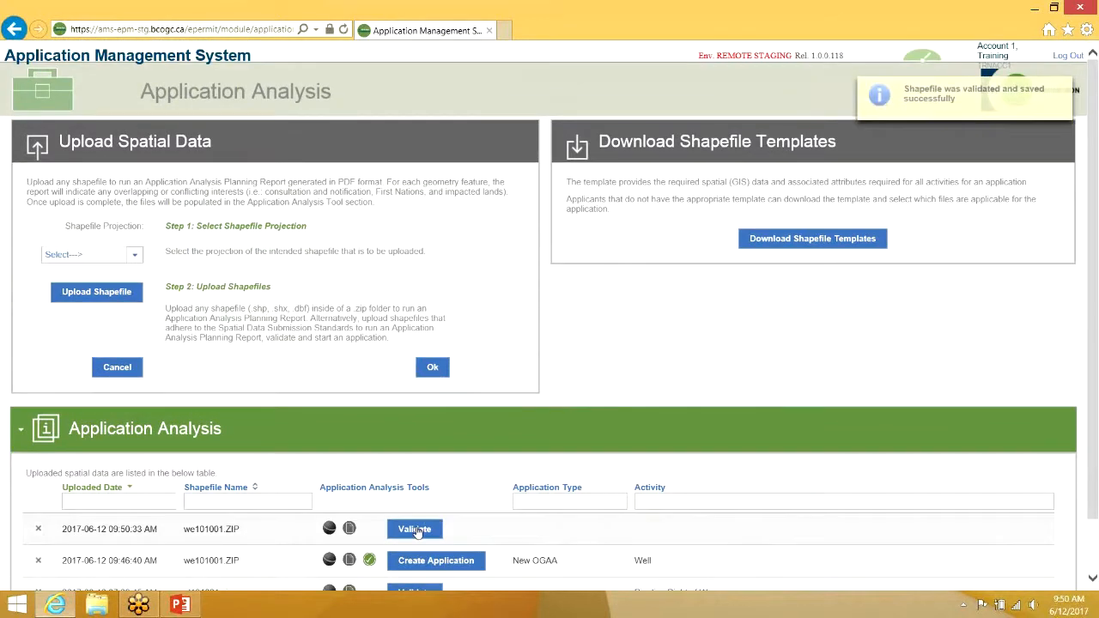
Try to validate the newest we101001.ZIP upload as a New OGAA application with the Pipeline activity, and close the validation dialog.
click(419, 525)
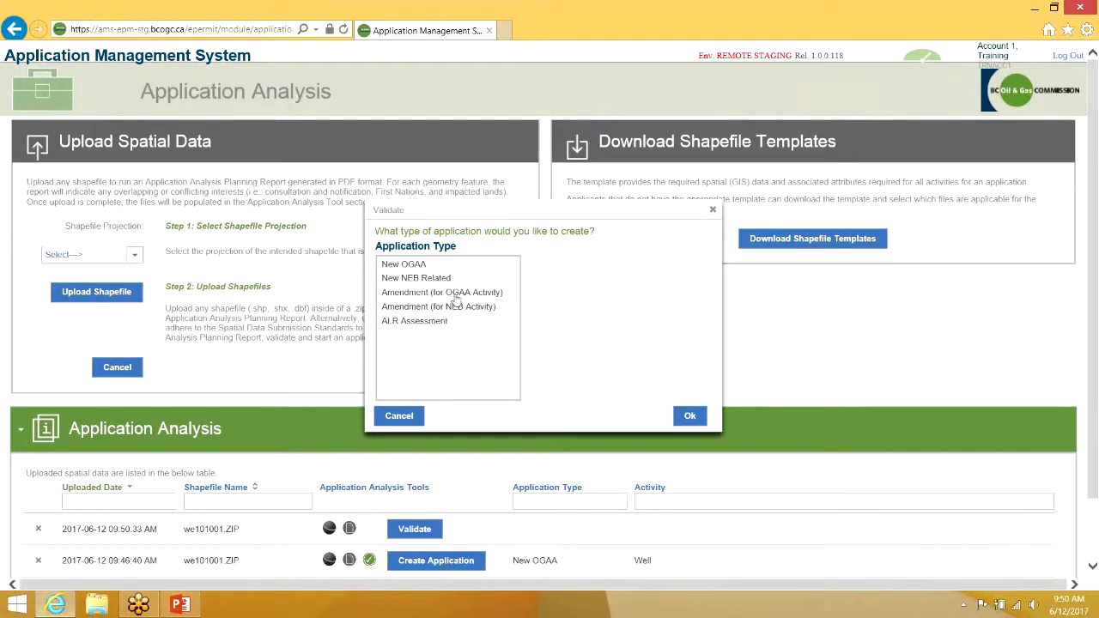
click(445, 265)
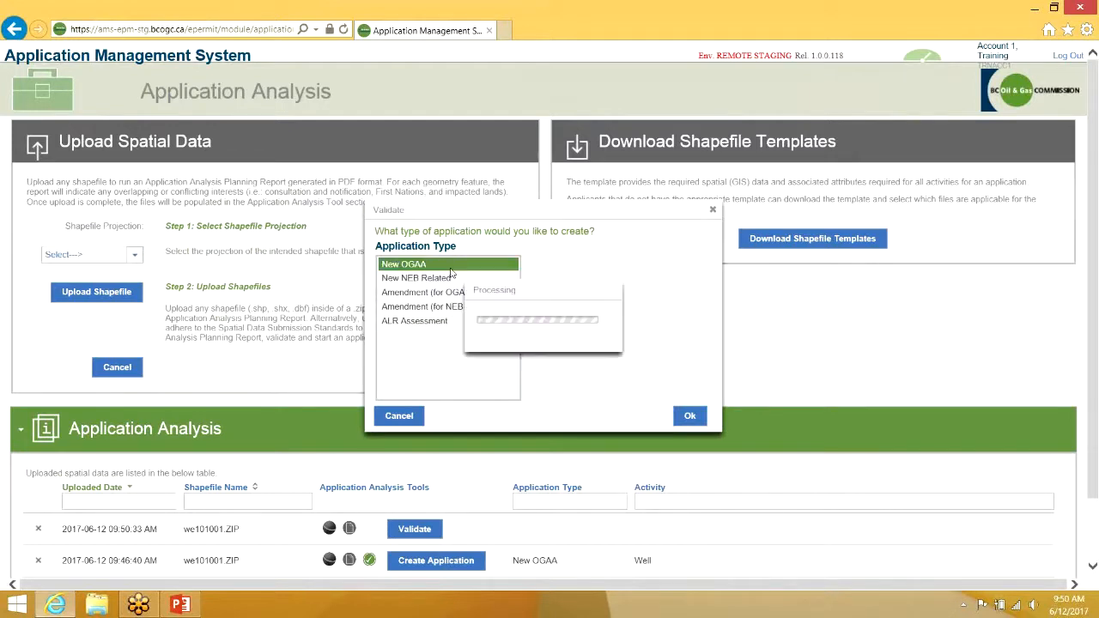
click(137, 605)
click(732, 354)
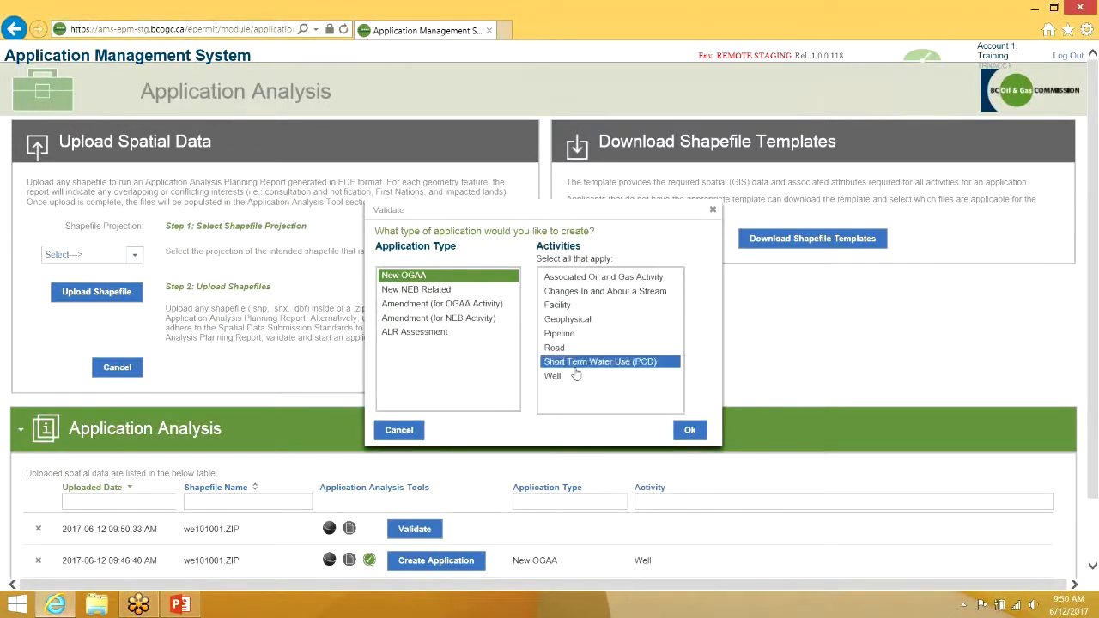
click(572, 335)
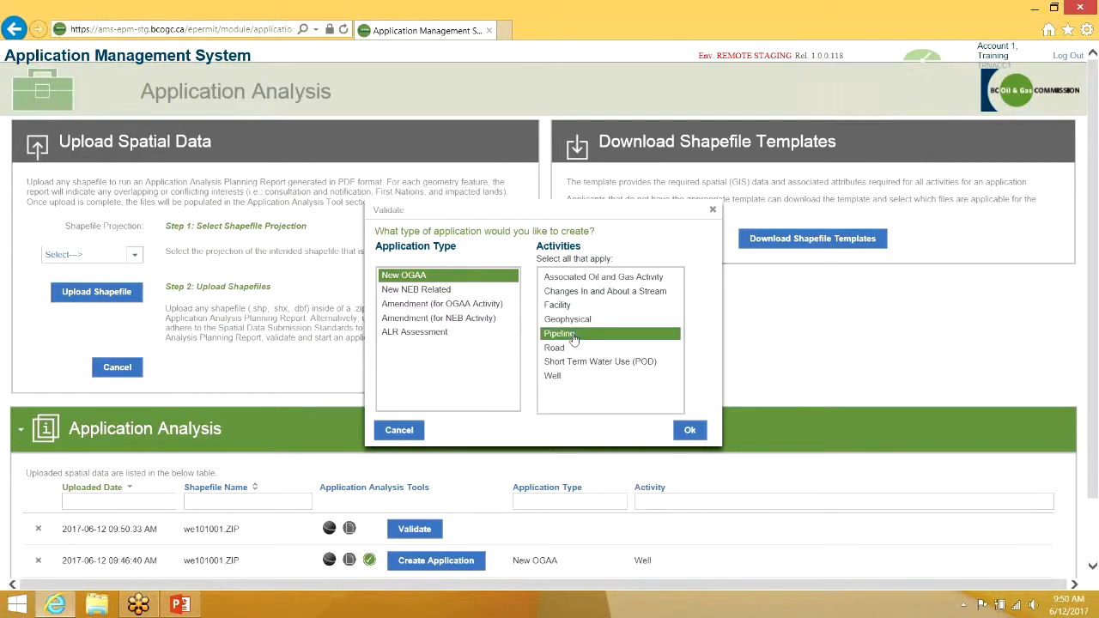
click(691, 431)
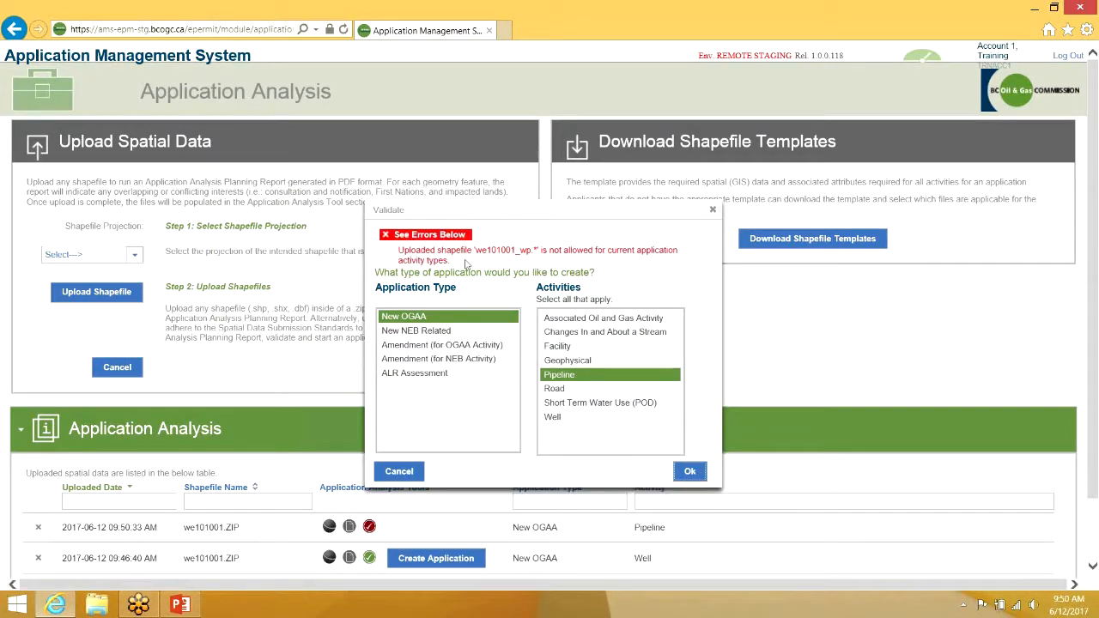
drag(456, 263, 404, 250)
click(484, 261)
click(711, 210)
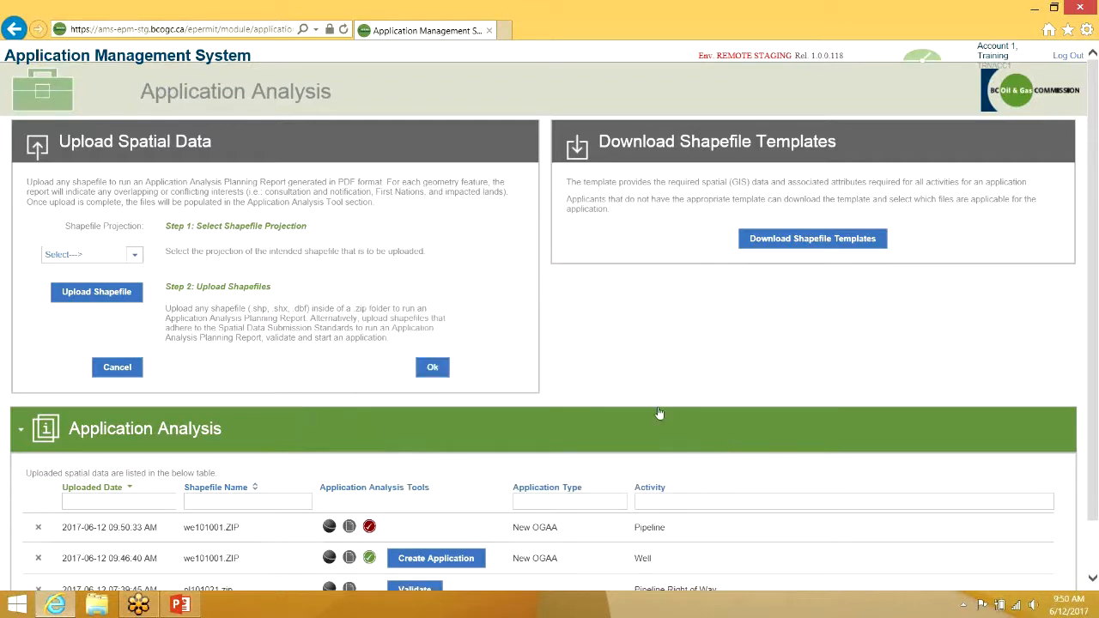
scroll(658, 414, down, 1)
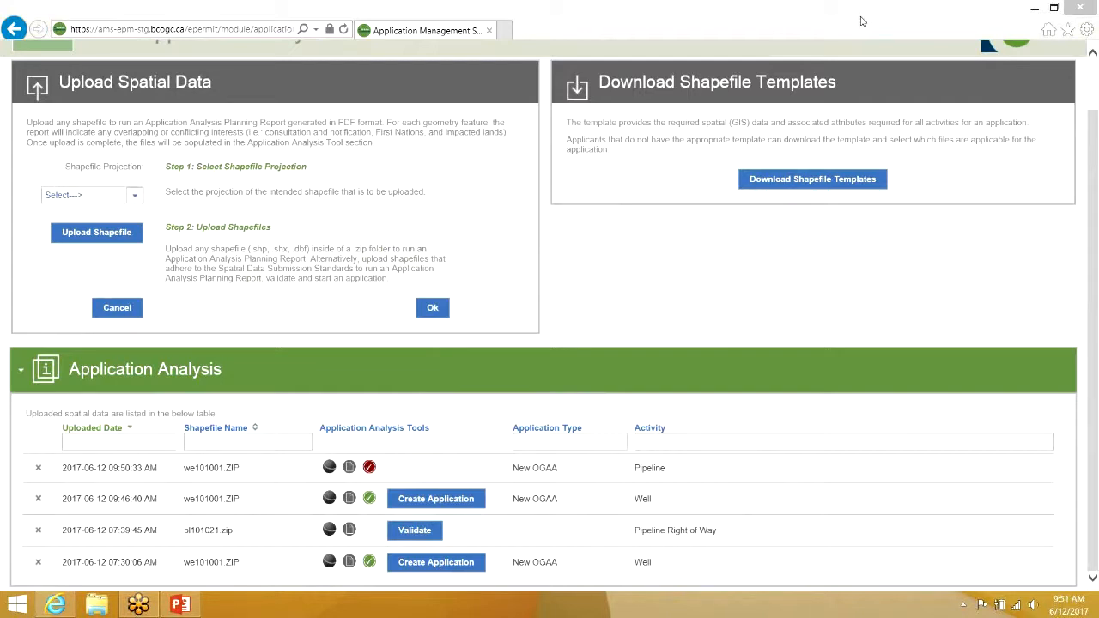
click(787, 384)
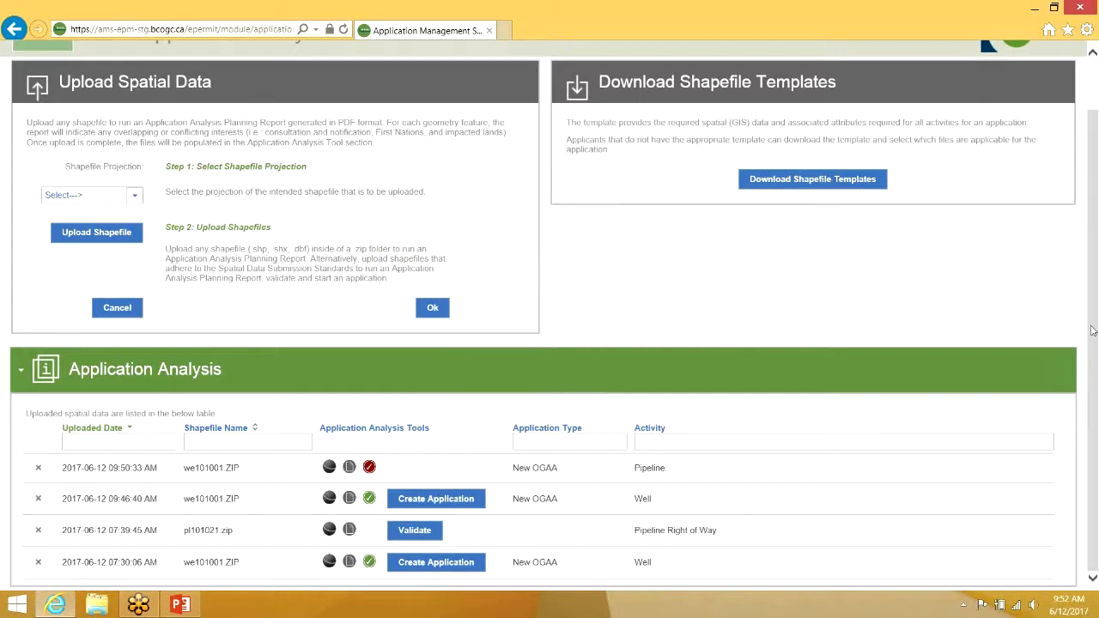
drag(1092, 330, 1093, 275)
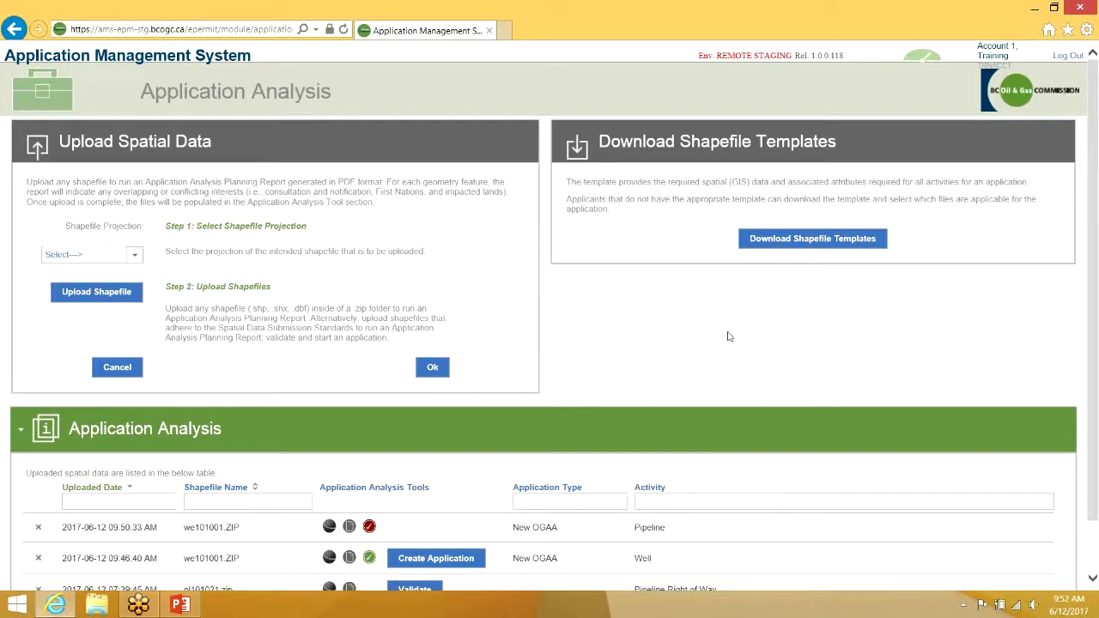
scroll(727, 338, down, 1)
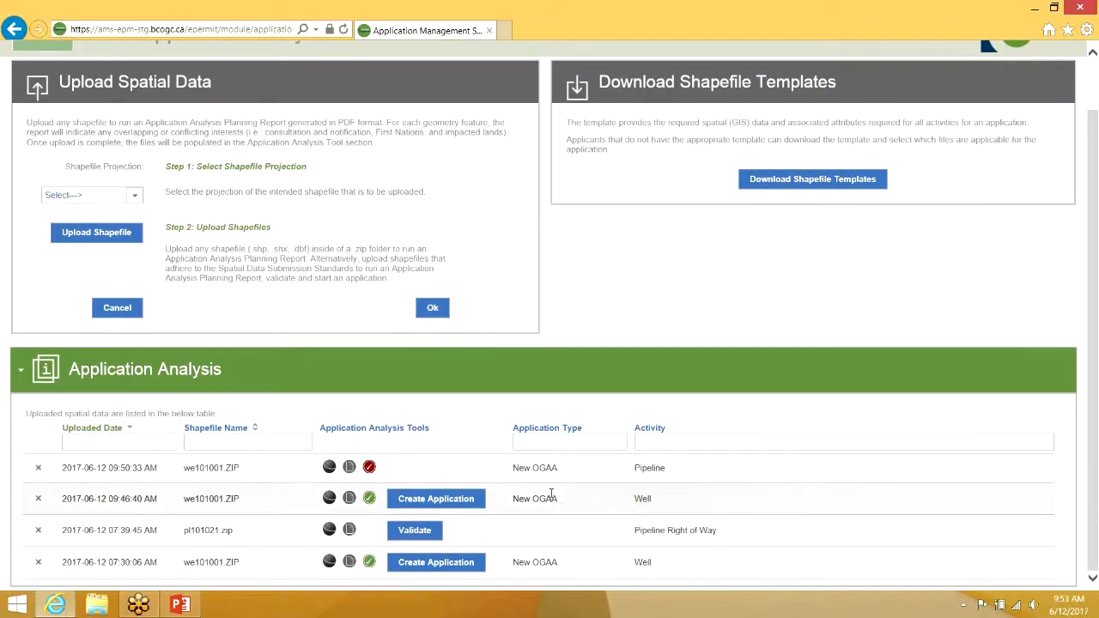
scroll(653, 391, up, 1)
scroll(653, 390, up, 1)
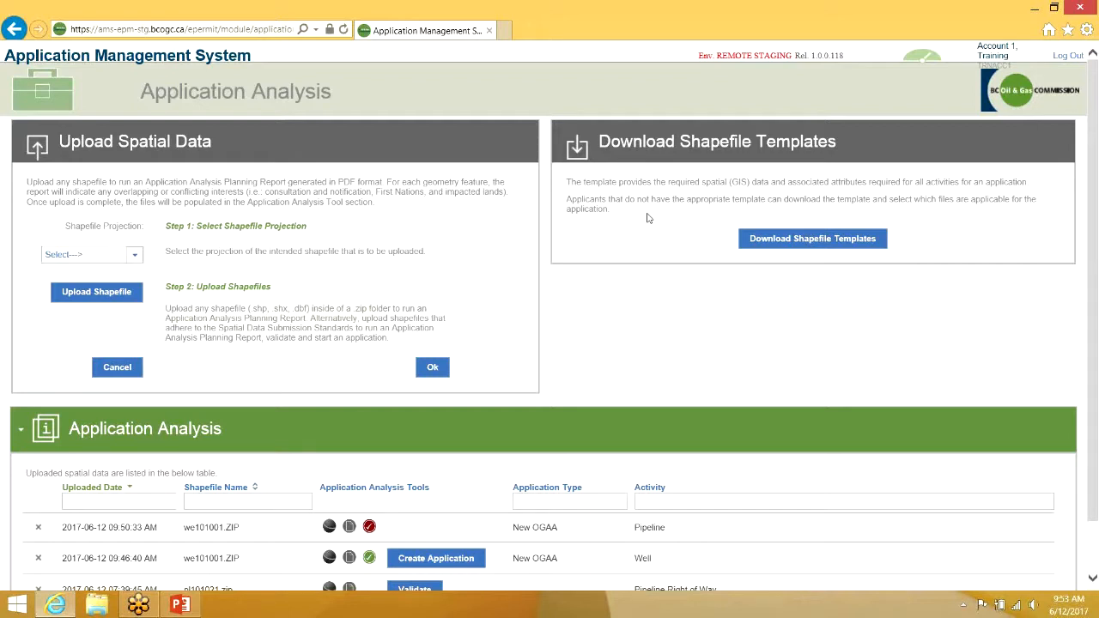
scroll(648, 218, down, 1)
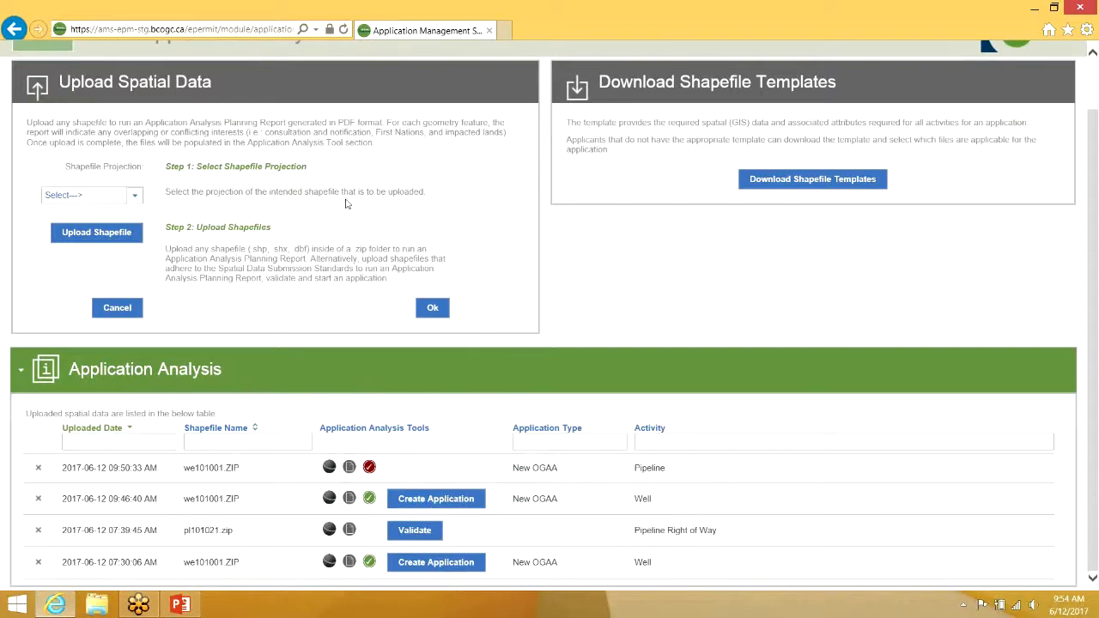
scroll(346, 204, up, 1)
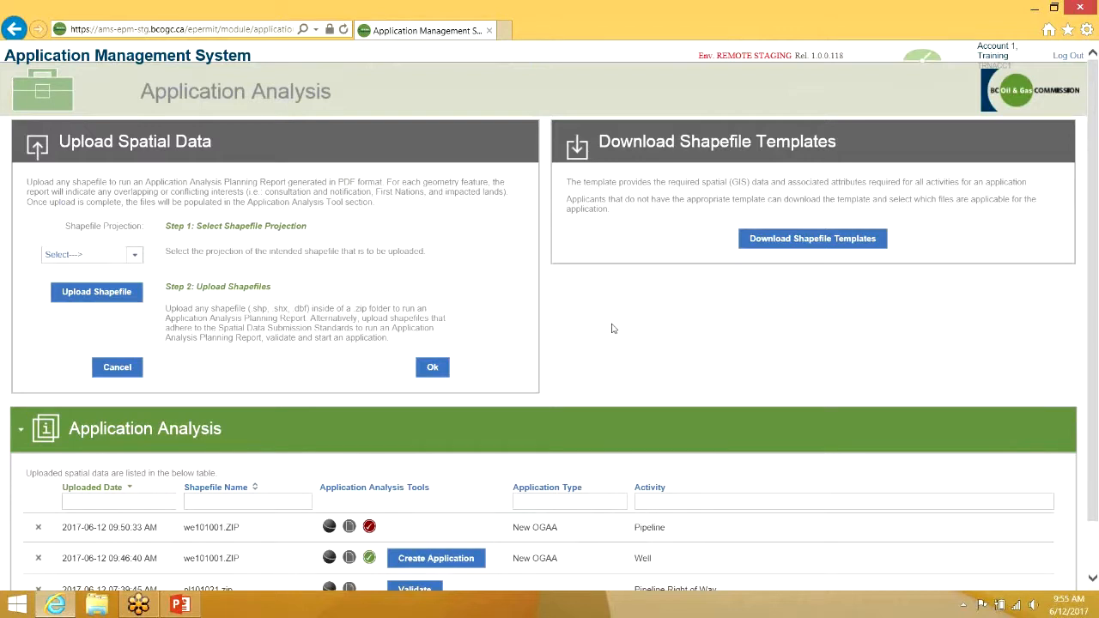
Start creating an application from the validated 09:46:40 AM we101001.ZIP upload and choose BTS Oil and Gas Company as project proponent.
scroll(612, 329, down, 1)
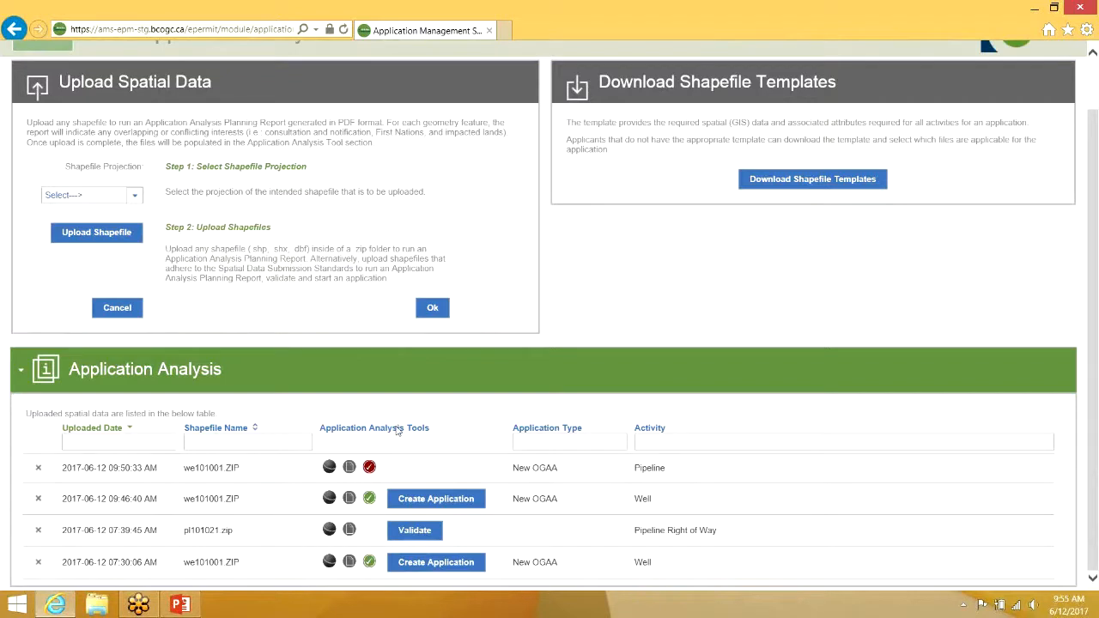
click(438, 507)
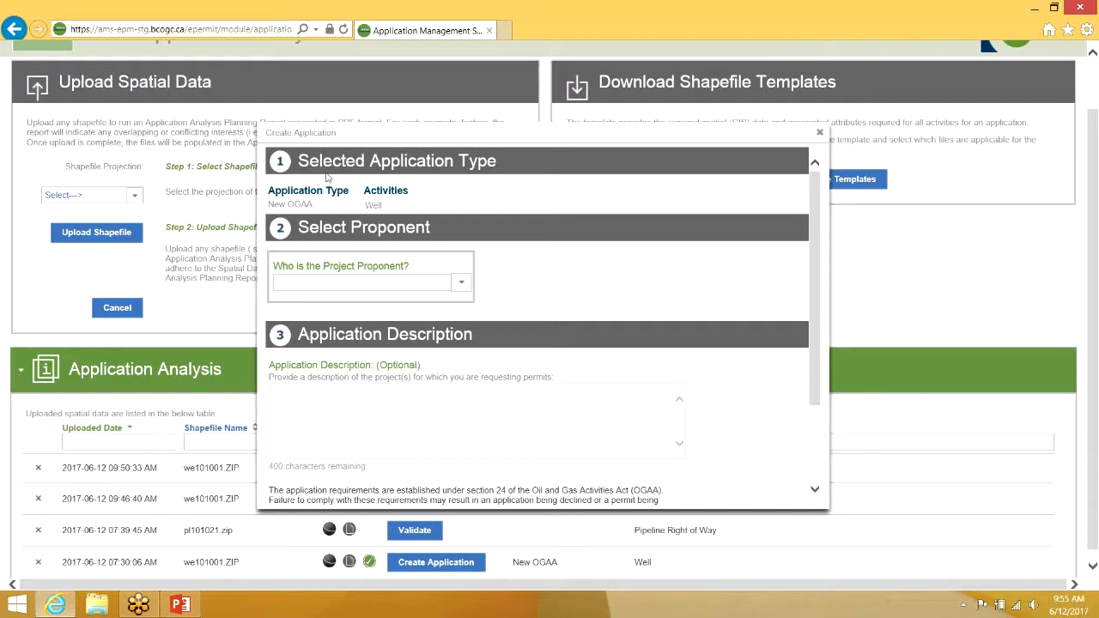
drag(286, 203, 386, 205)
click(370, 201)
click(459, 285)
click(419, 304)
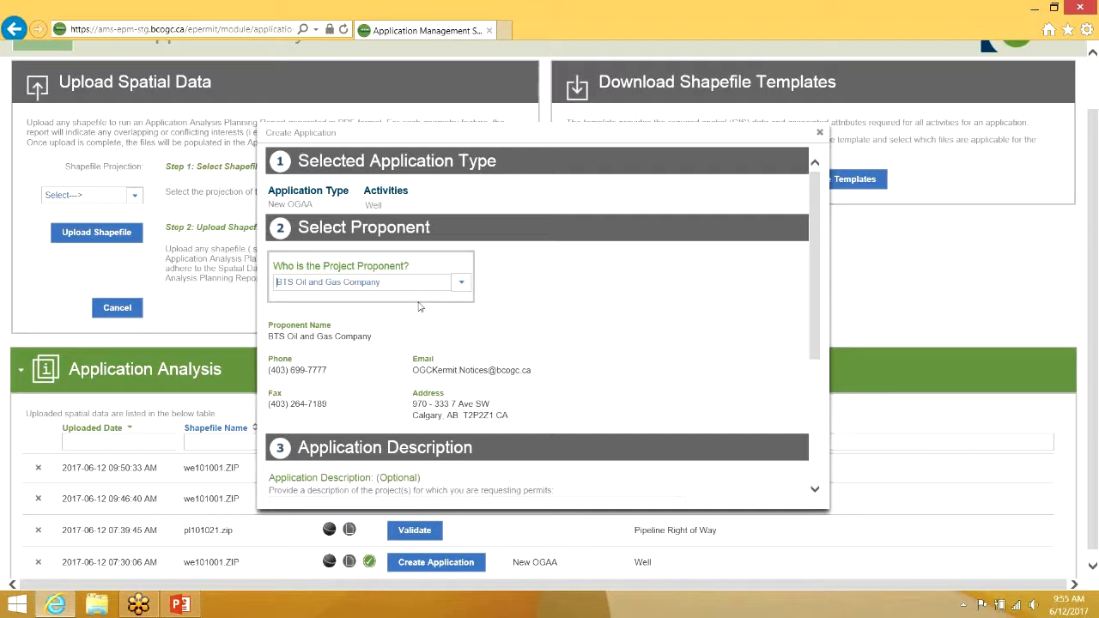
click(461, 283)
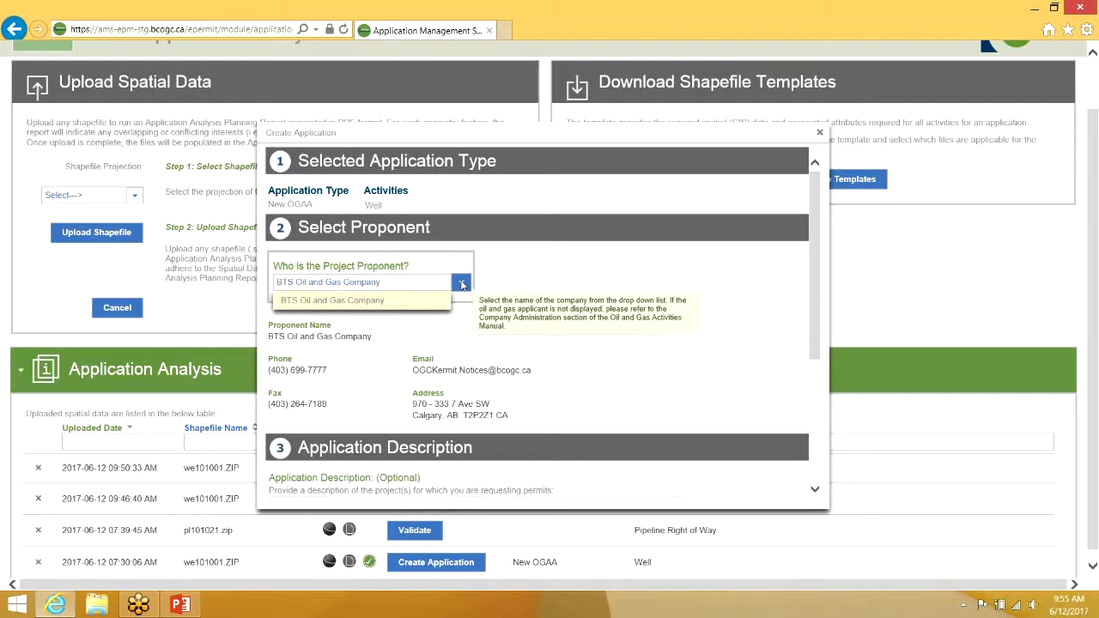
click(420, 336)
Enter "well application" as the optional application description.
scroll(526, 341, down, 1)
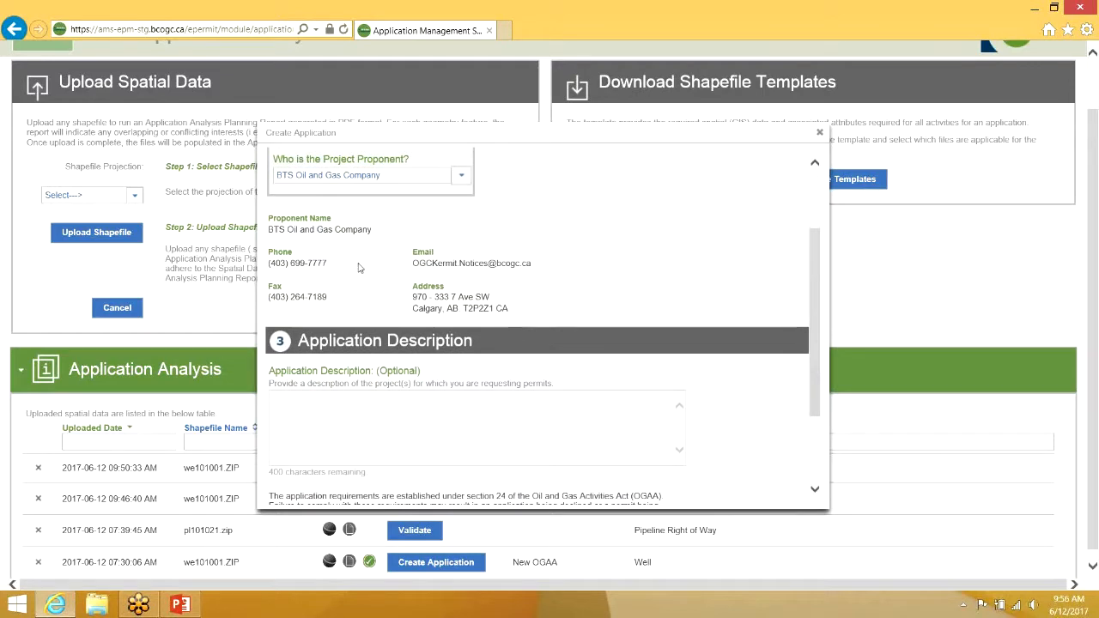
scroll(375, 259, down, 1)
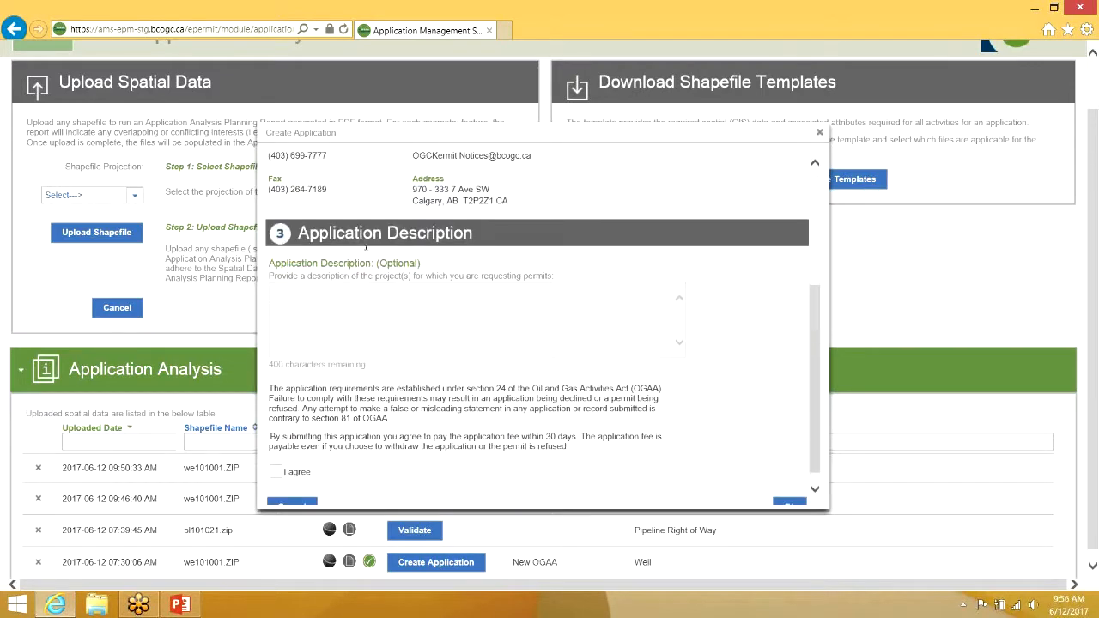
click(331, 299)
drag(409, 264, 387, 263)
click(384, 311)
text(well application)
Agree to the application requirements and fee terms, and submit the form to create the application.
scroll(390, 300, down, 1)
drag(269, 378, 419, 436)
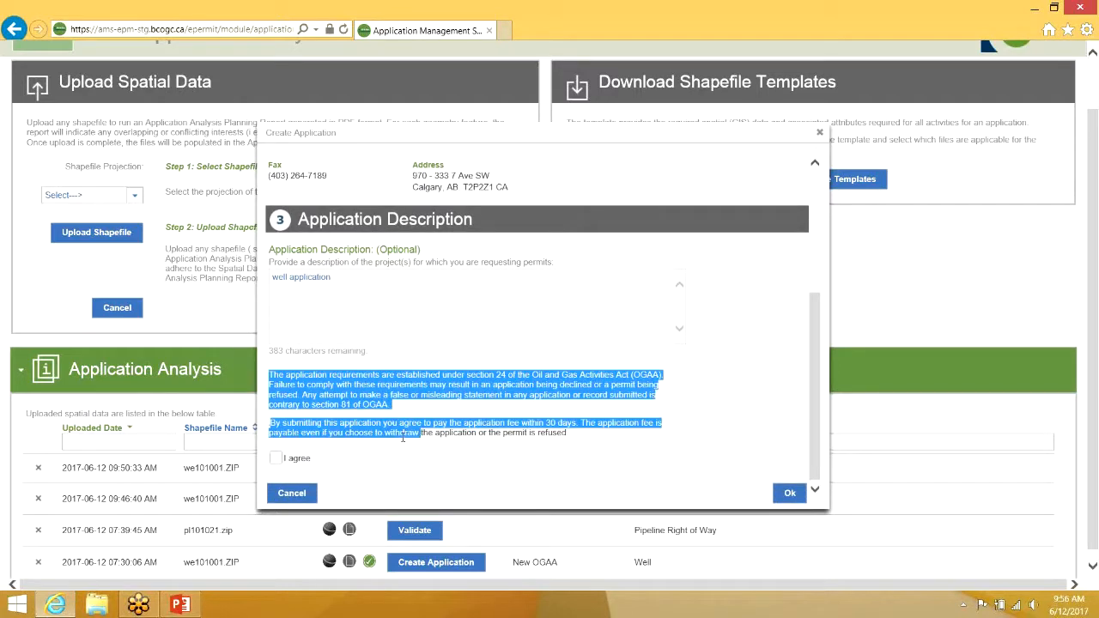
click(292, 458)
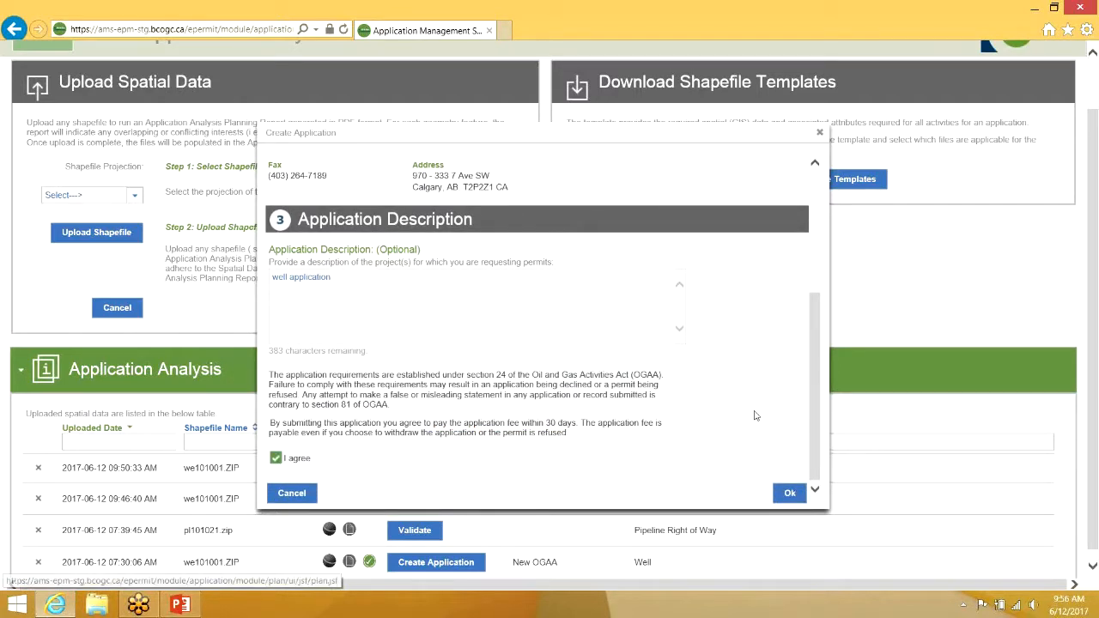
scroll(754, 416, up, 3)
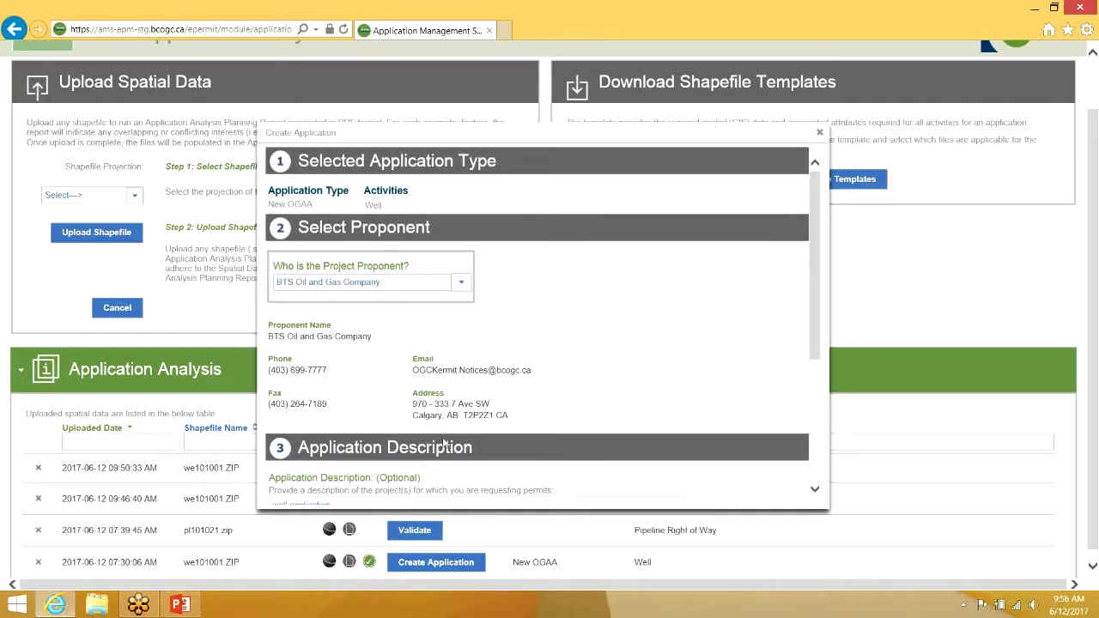
scroll(575, 421, down, 5)
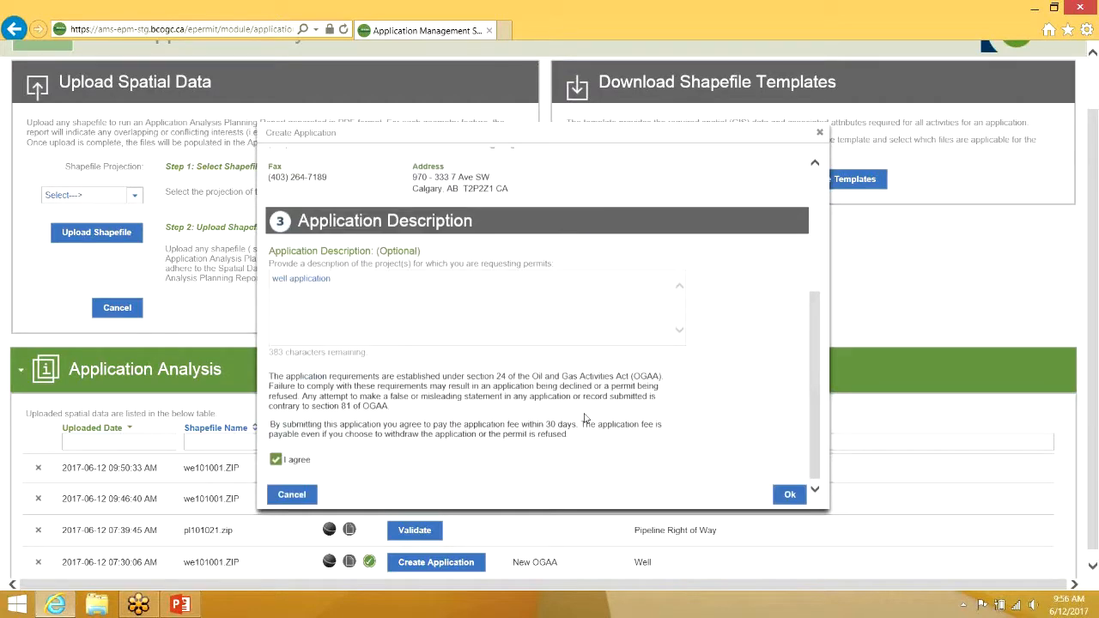
scroll(584, 418, down, 1)
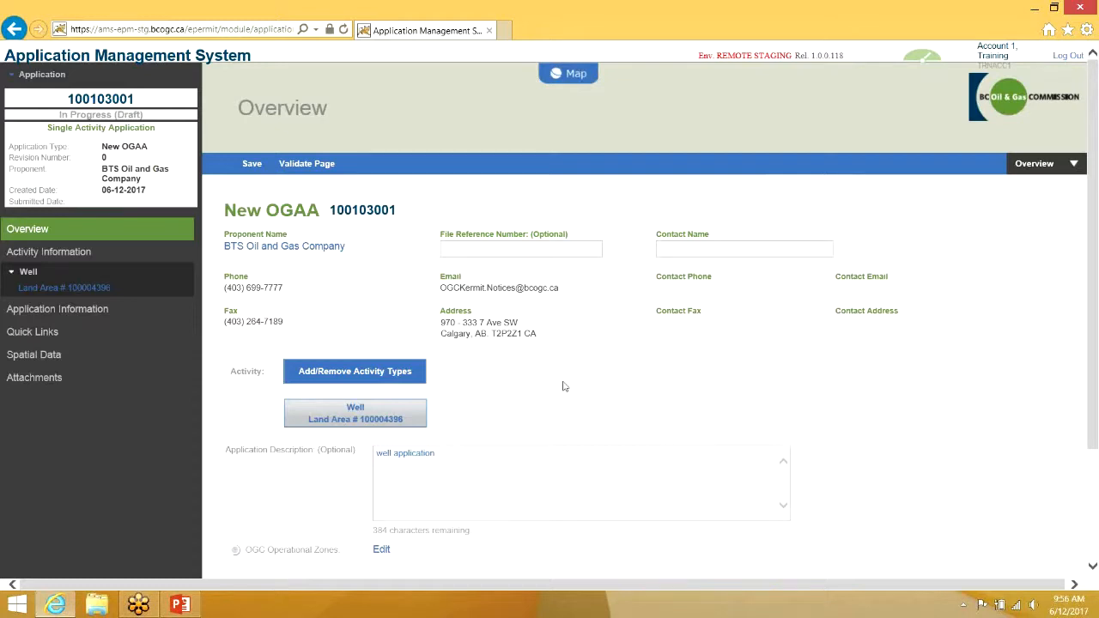
Return to Application Analysis through the dashboard and examine the 09:46:40 AM we101001.ZIP entry's link to its application.
click(919, 62)
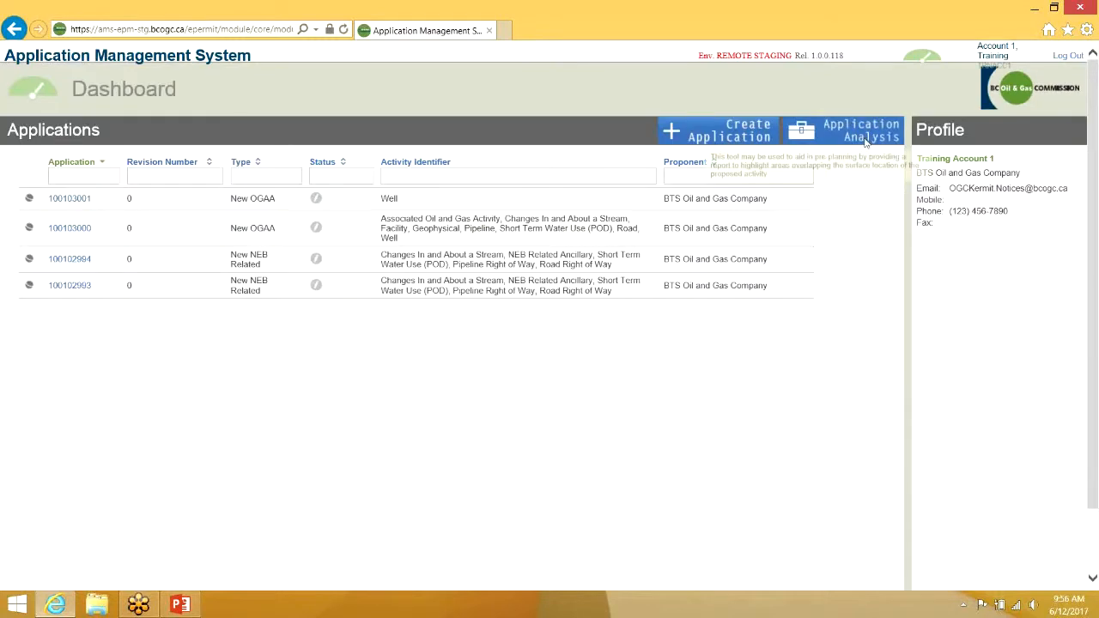
click(866, 142)
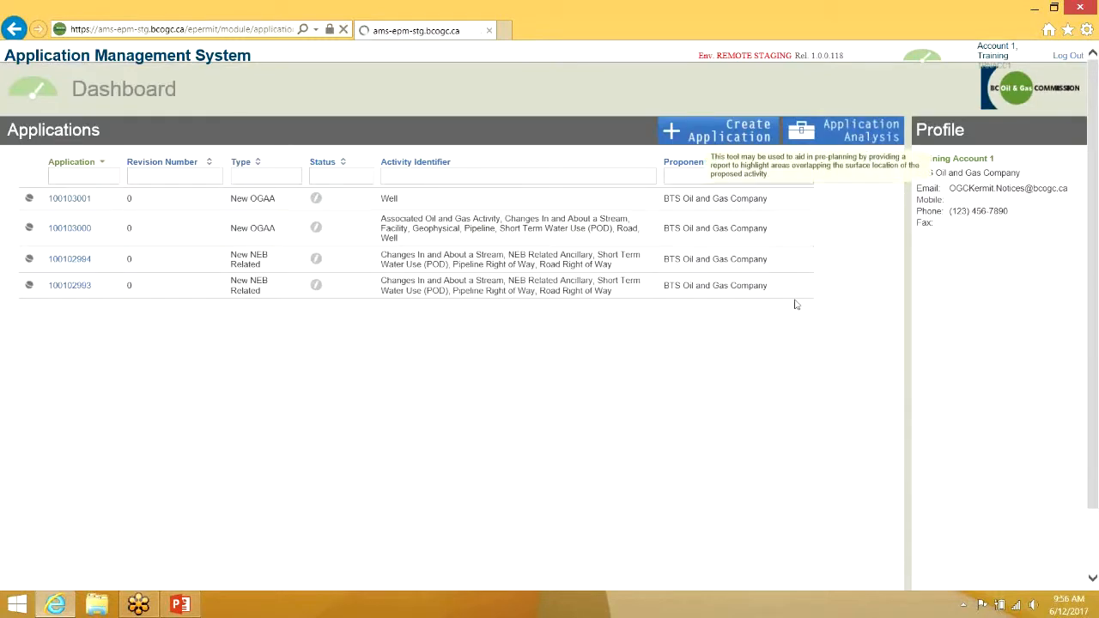
scroll(734, 346, down, 1)
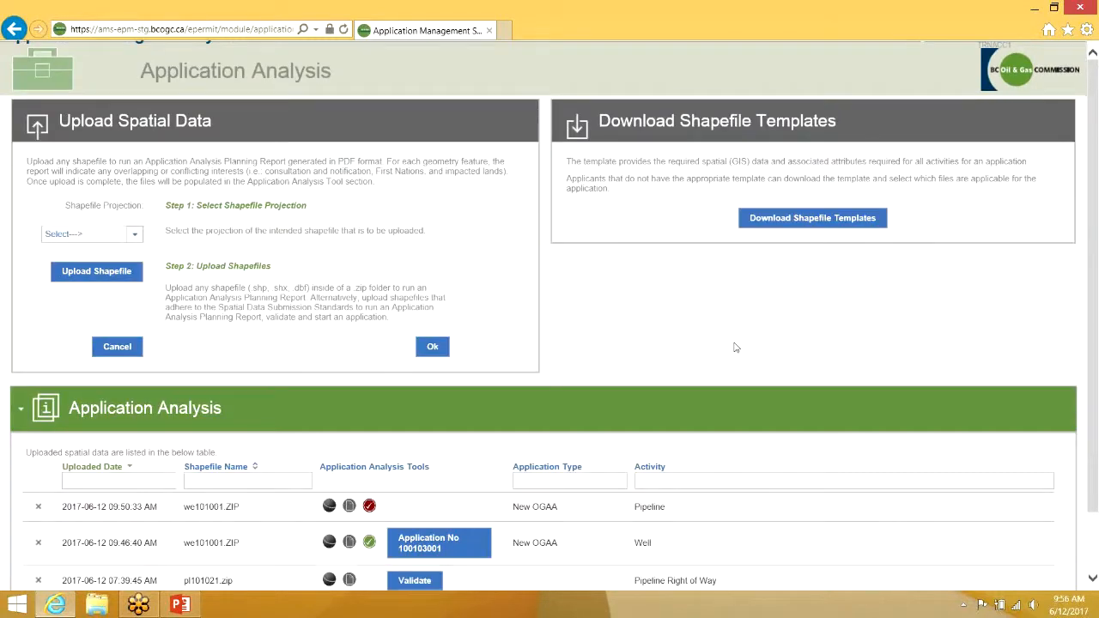
scroll(733, 347, down, 2)
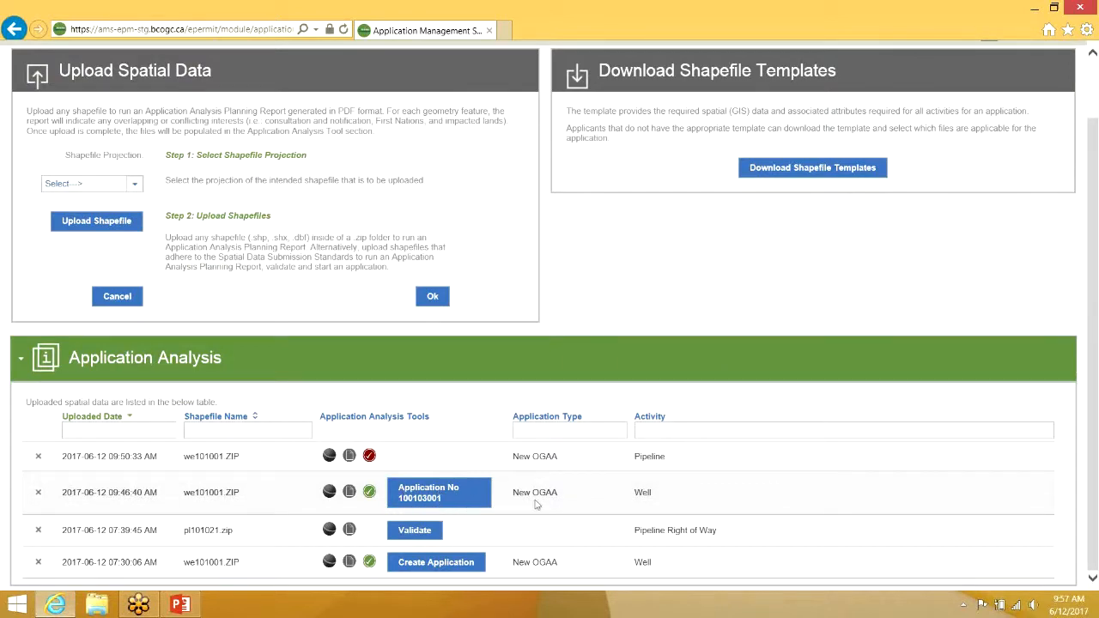
scroll(532, 504, up, 2)
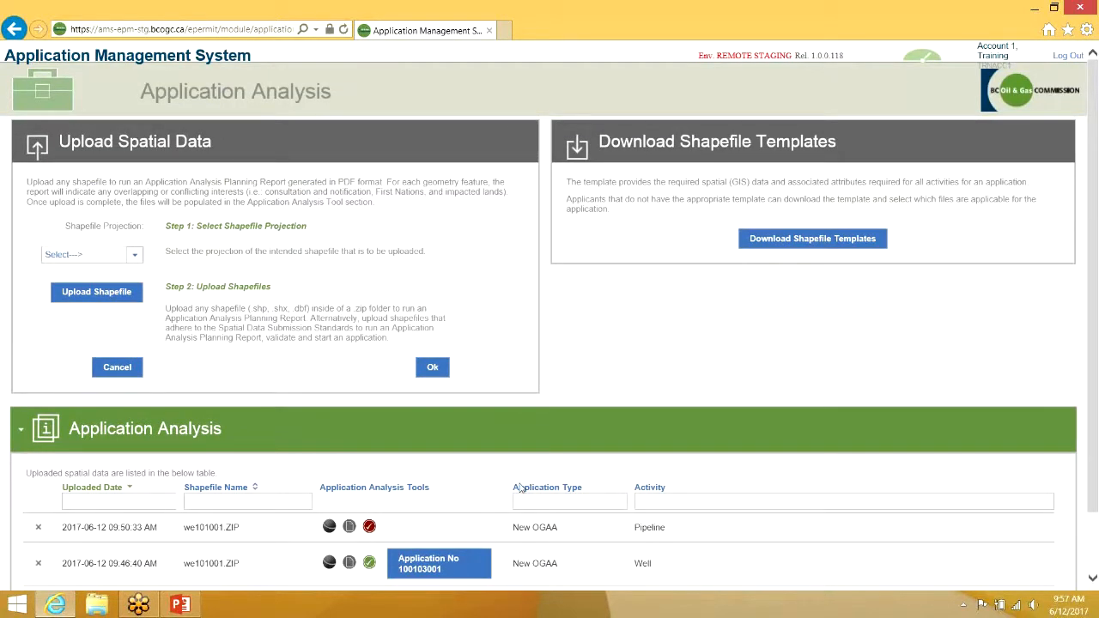
scroll(521, 486, down, 2)
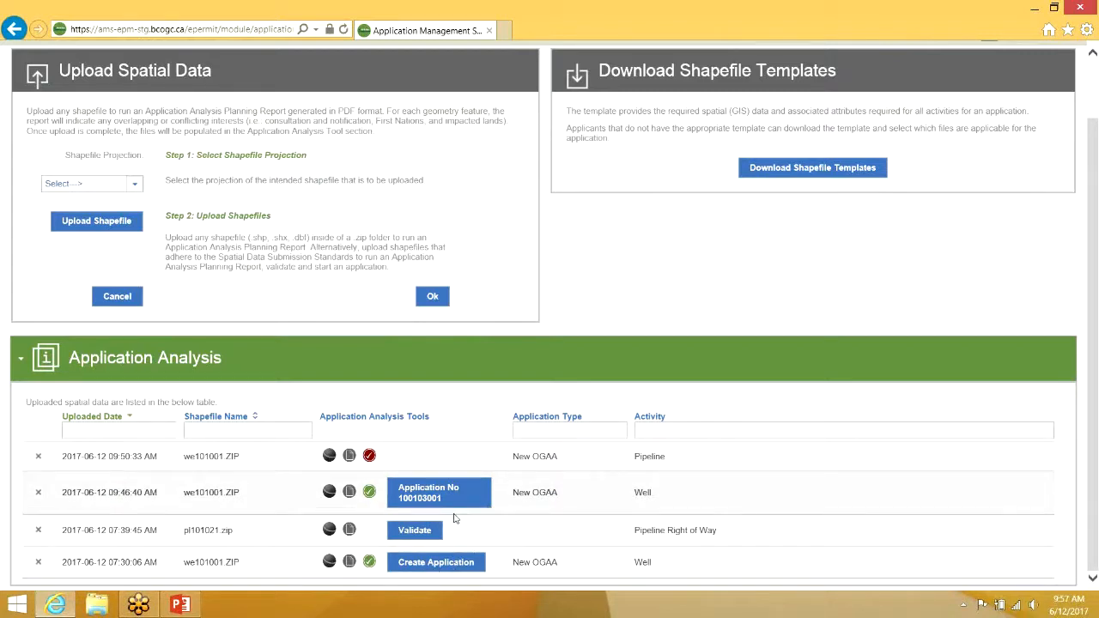
scroll(922, 121, up, 2)
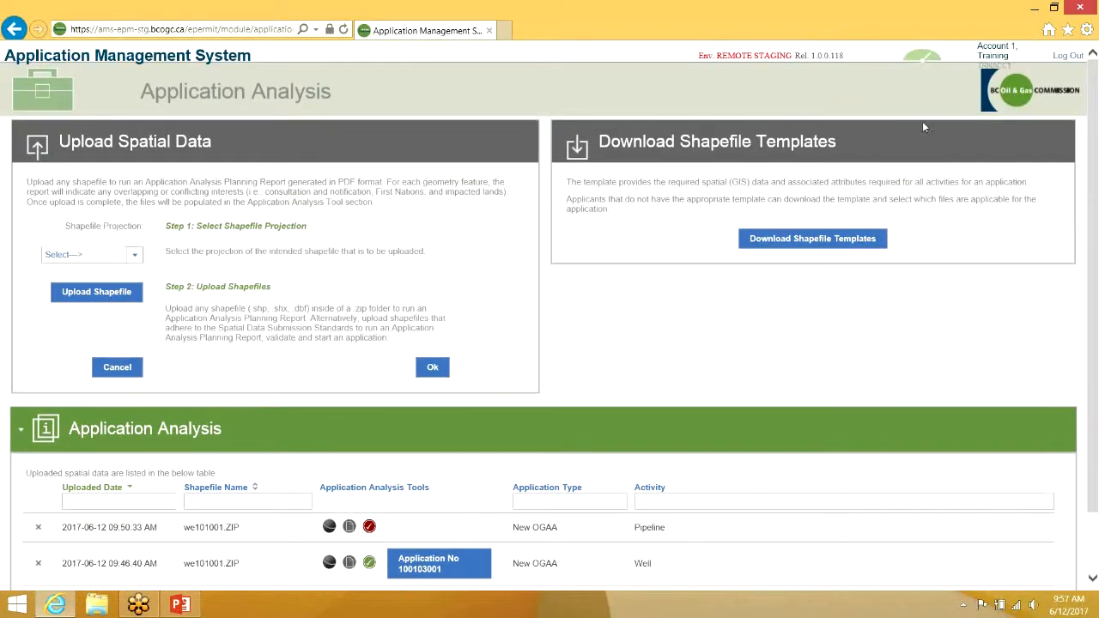
Start a new application from the dashboard, compare the New NEB Related and New OGAA activities, and select Pipeline Right of Way under New NEB Related.
click(922, 61)
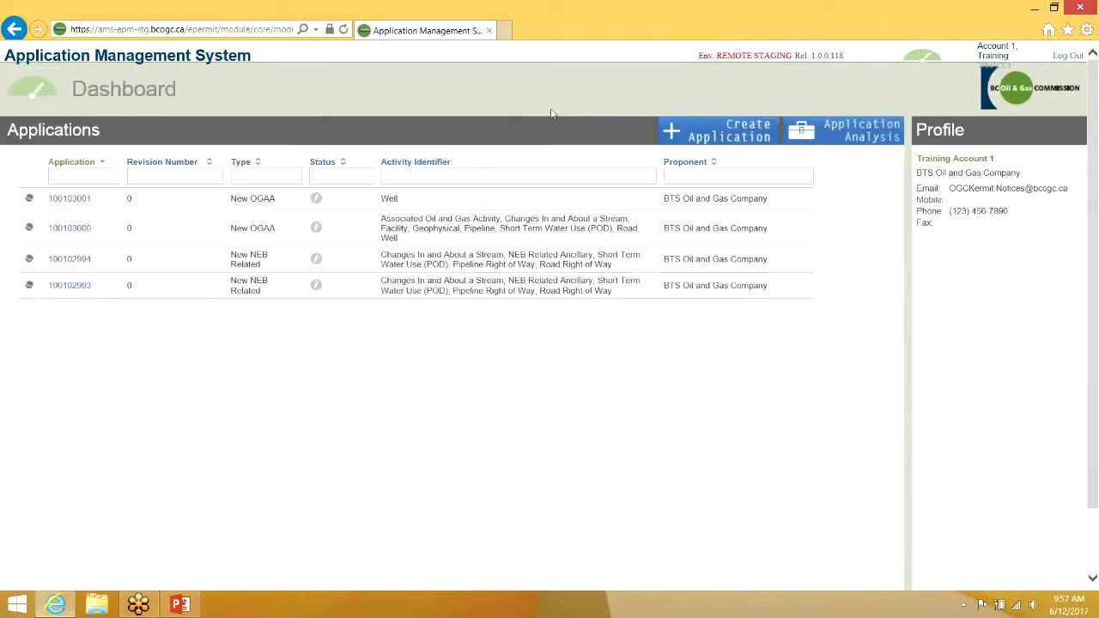
click(736, 137)
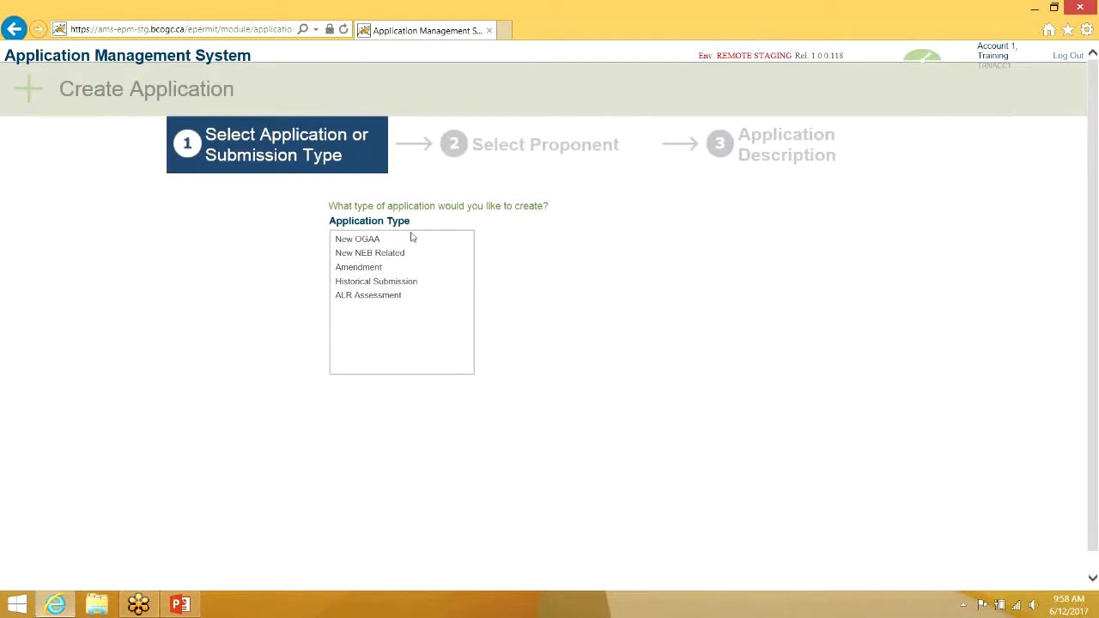
click(387, 257)
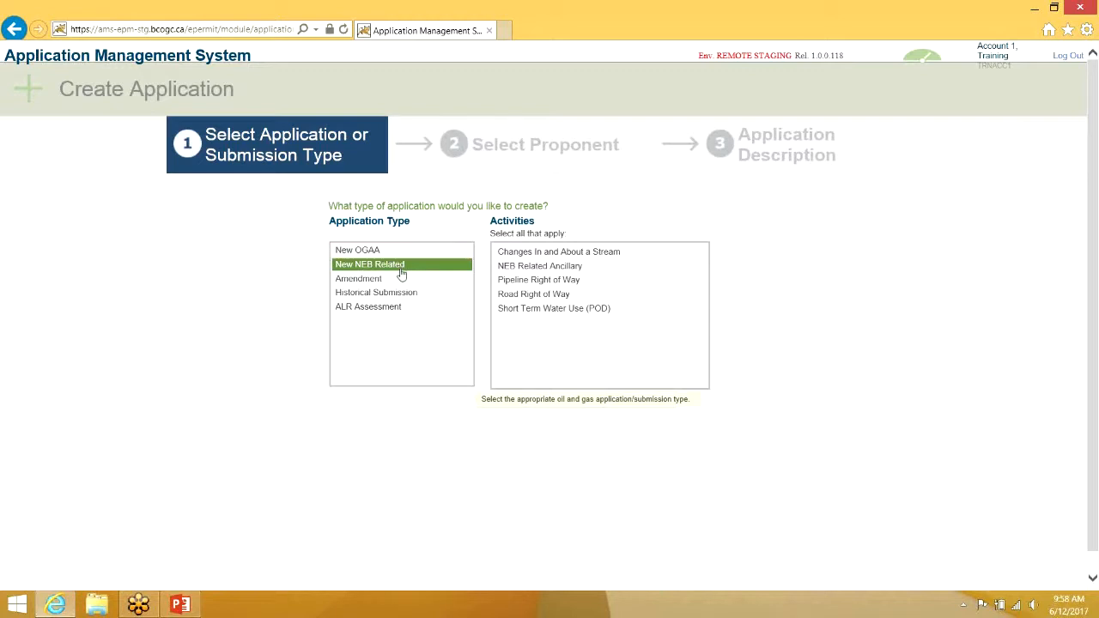
click(403, 256)
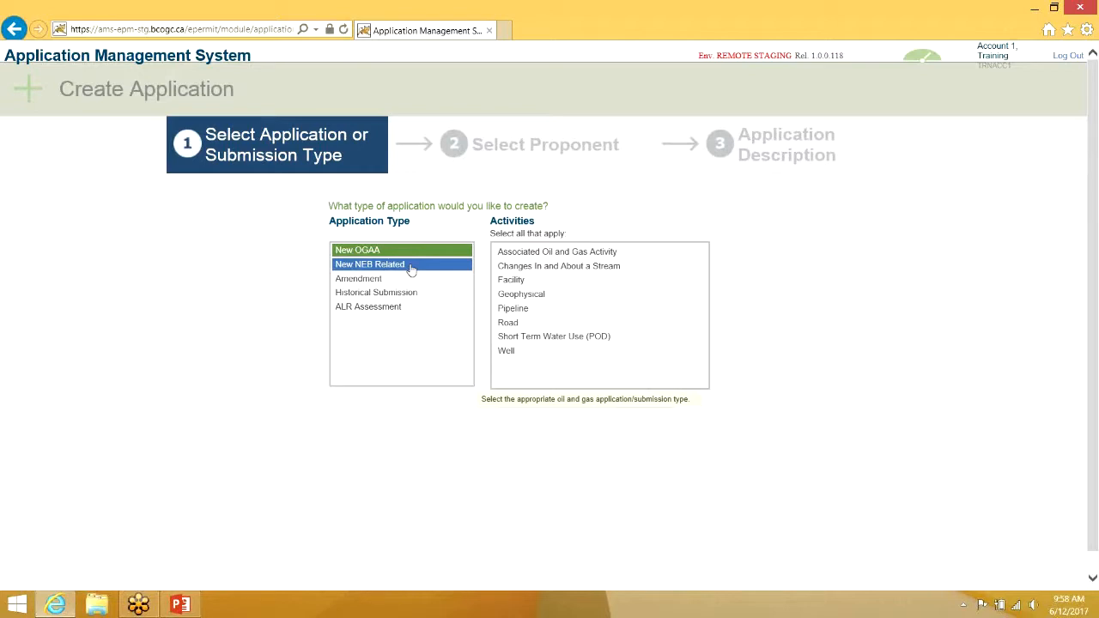
click(411, 269)
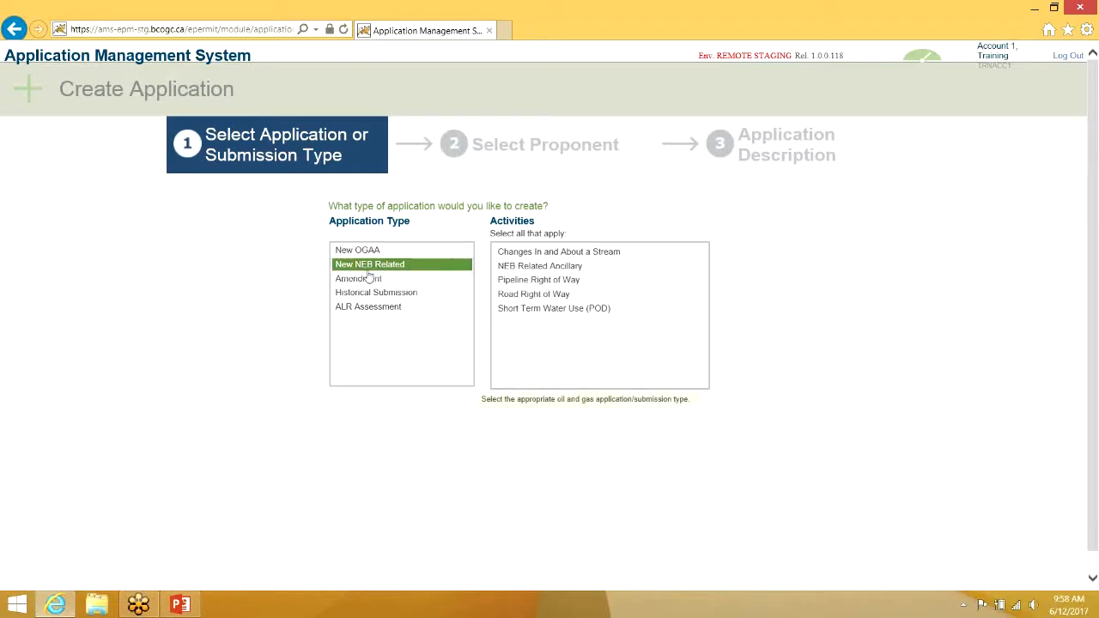
click(541, 280)
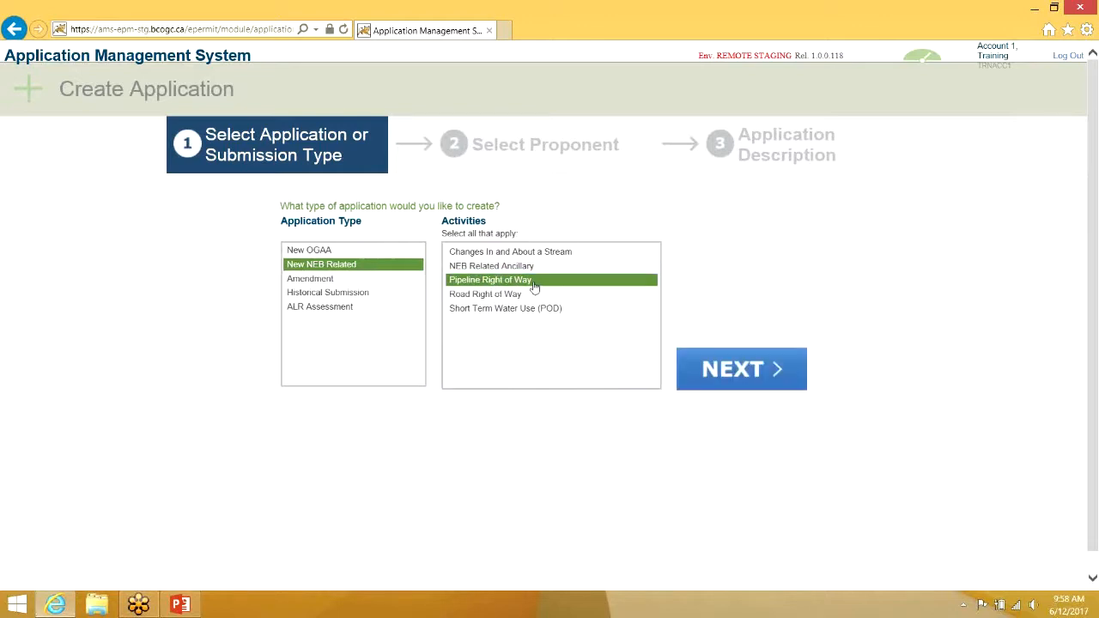
Switch the application type to New OGAA and select the Pipeline activity.
click(382, 250)
click(571, 282)
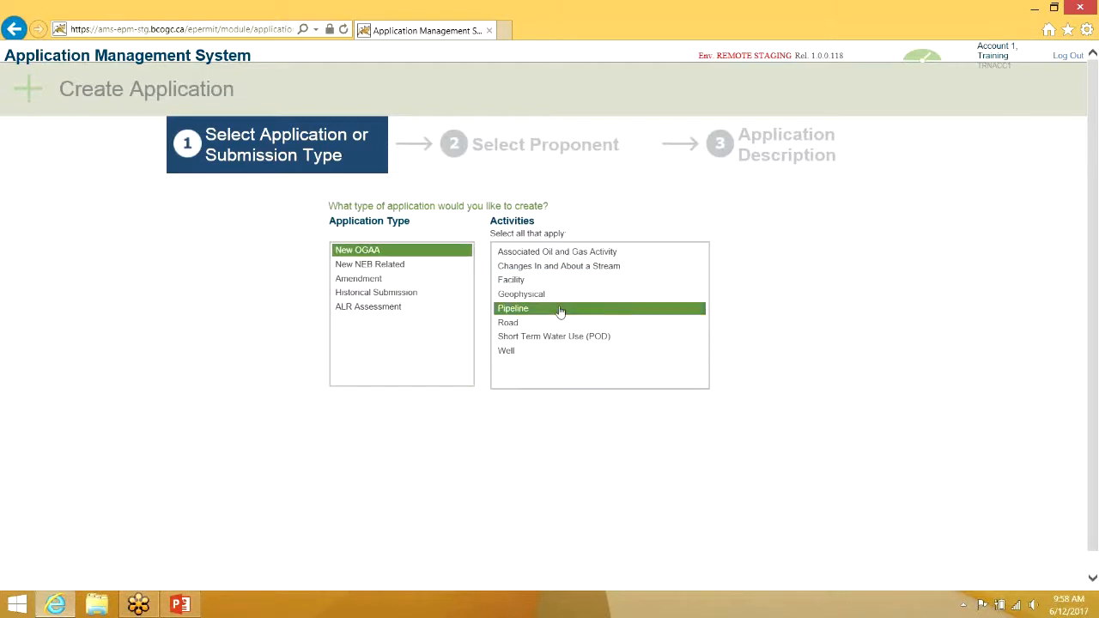
click(558, 311)
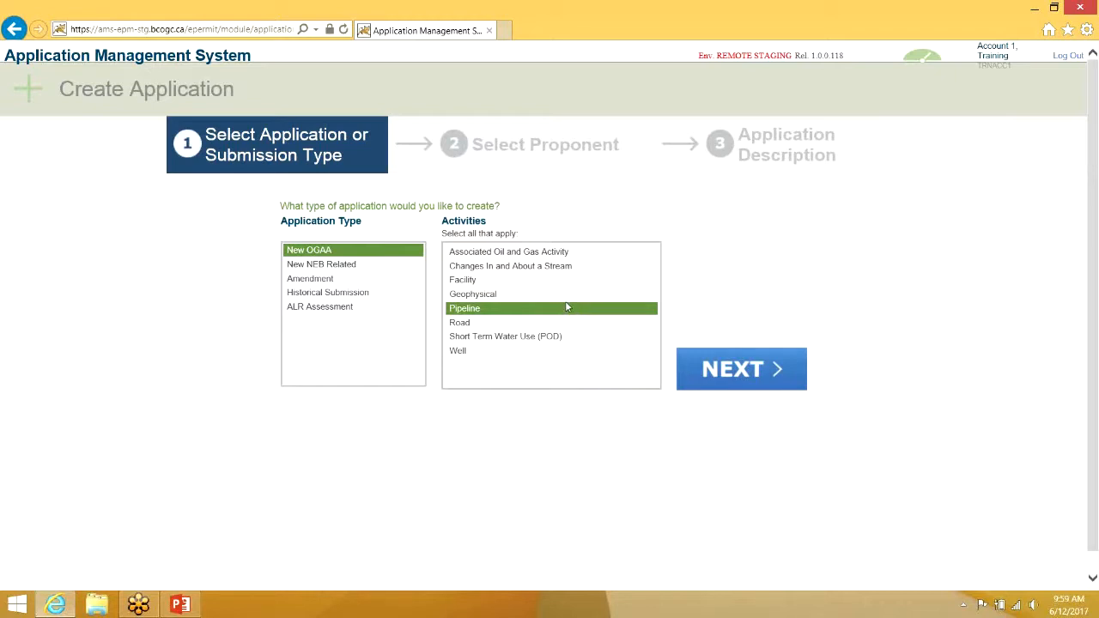
click(570, 298)
Set the application type to New NEB Related with the Pipeline Right of Way activity and continue to proponent selection.
click(394, 272)
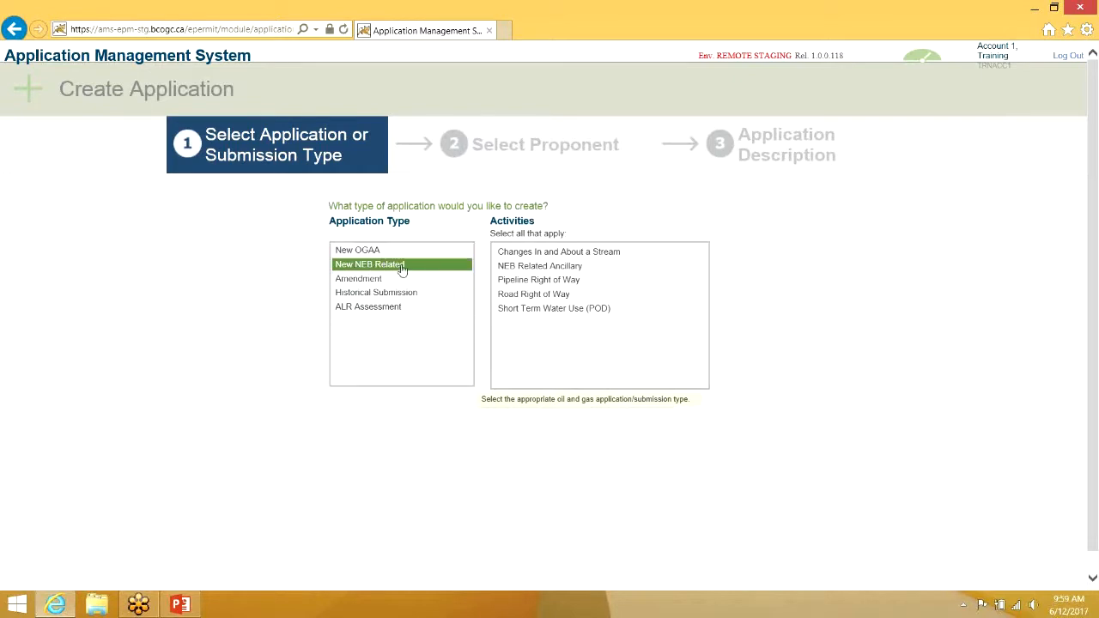
click(501, 283)
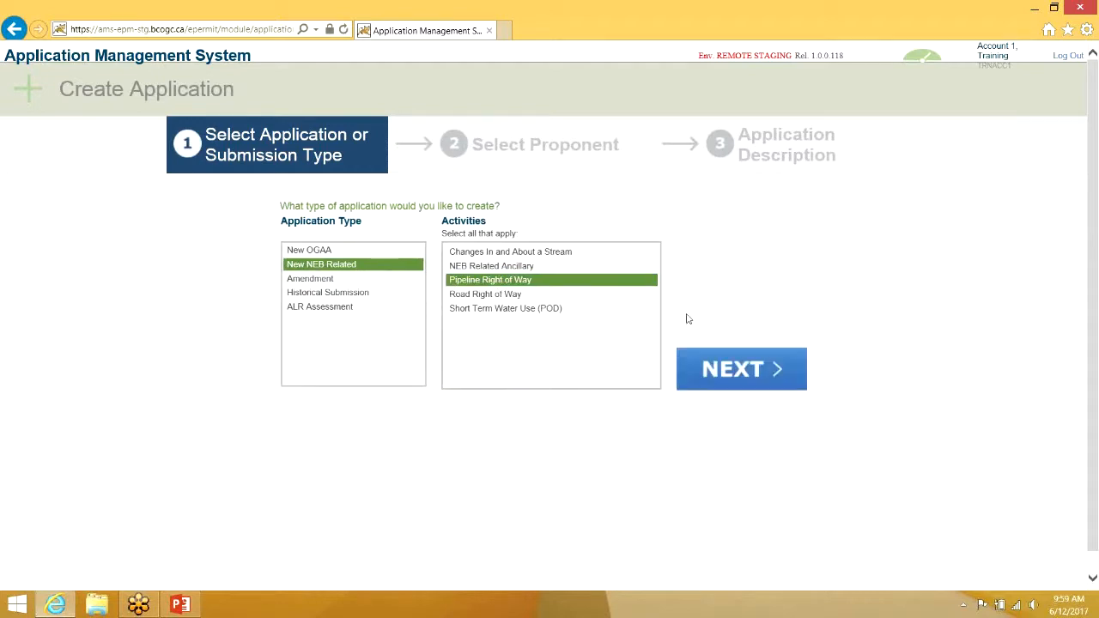
click(728, 369)
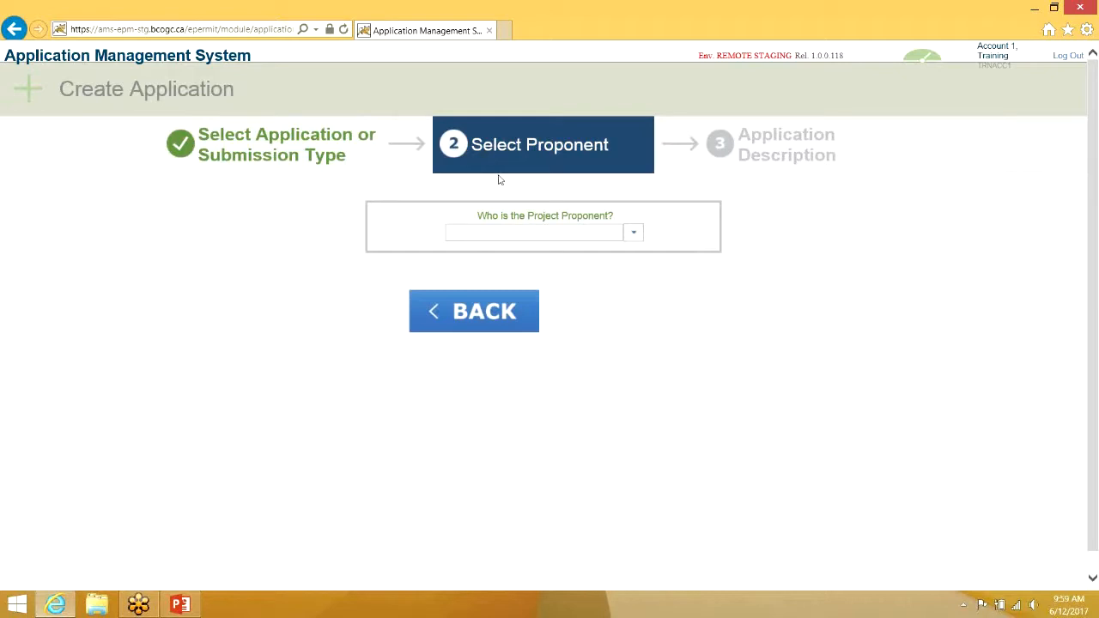
Choose BTS Oil and Gas Company as the project proponent and continue to the application description.
click(635, 232)
click(559, 250)
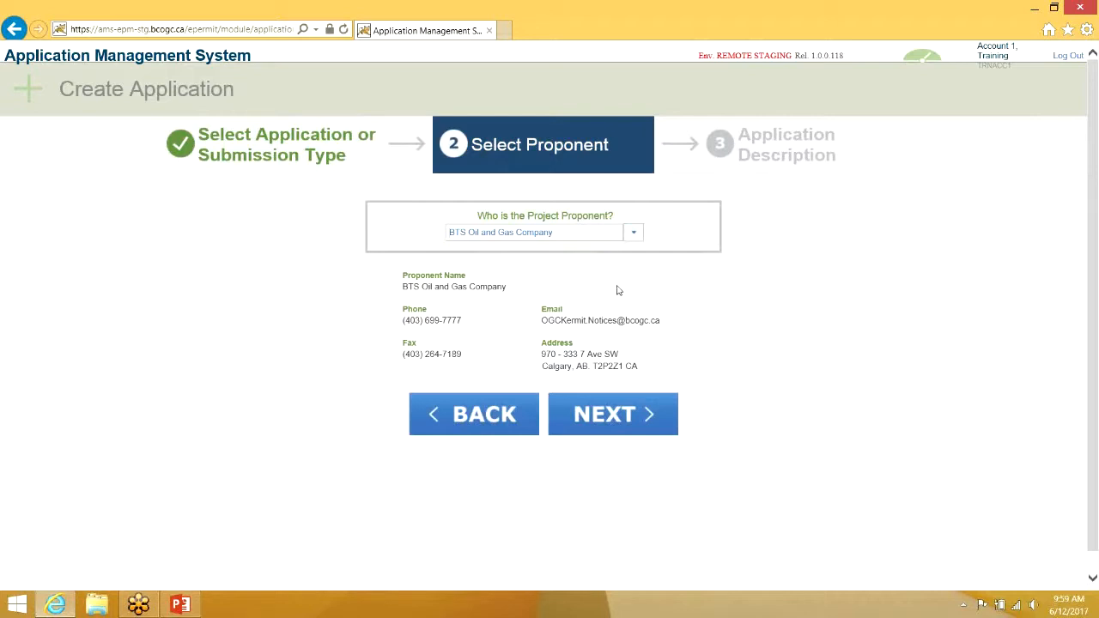
click(601, 414)
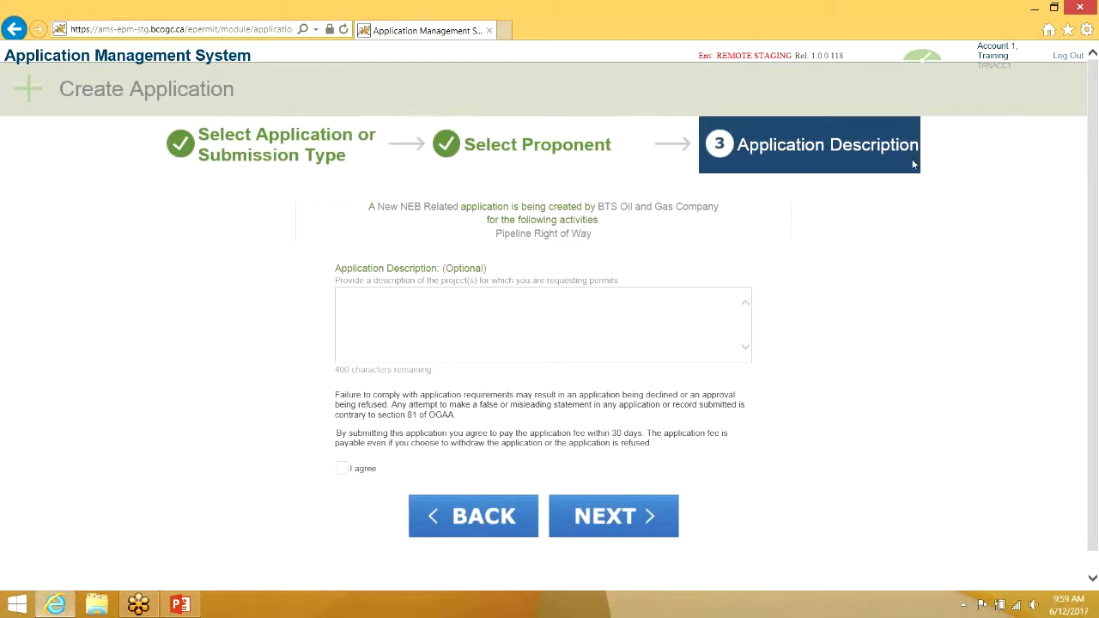
Review the application type, proponent and activity in the summary above the description field.
drag(378, 206, 596, 209)
click(591, 232)
drag(386, 207, 447, 208)
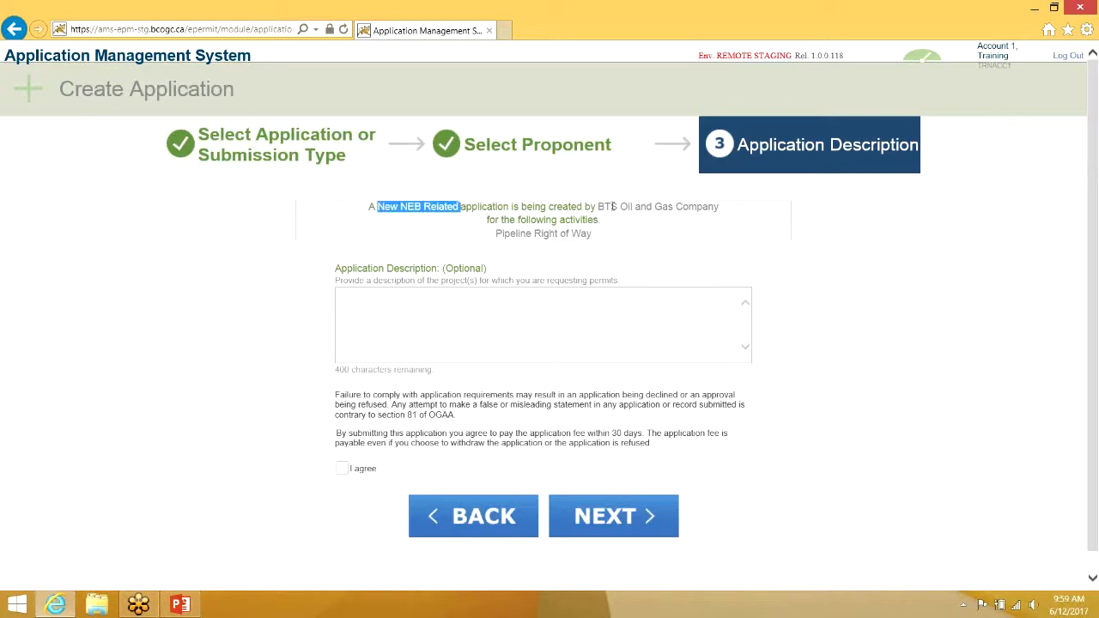
drag(599, 207, 718, 208)
drag(497, 234, 555, 238)
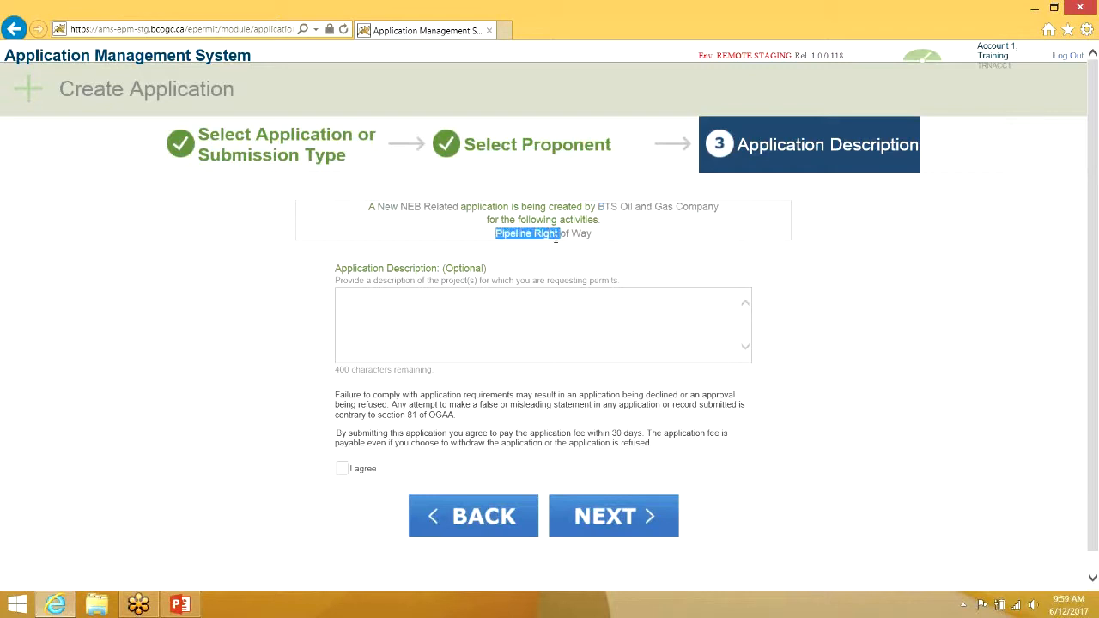
Describe the application as "new neb application for pipeline right of way", agree to the terms, and try to submit it.
click(557, 316)
text(new neb appliatio ntion )
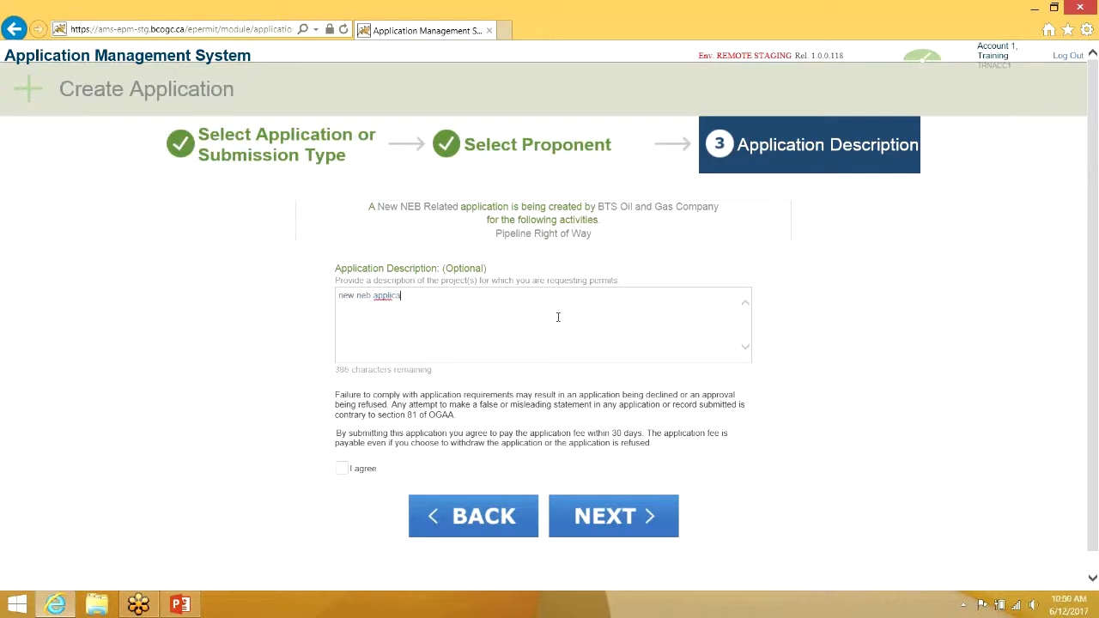
text(for pipeline right of way)
click(341, 468)
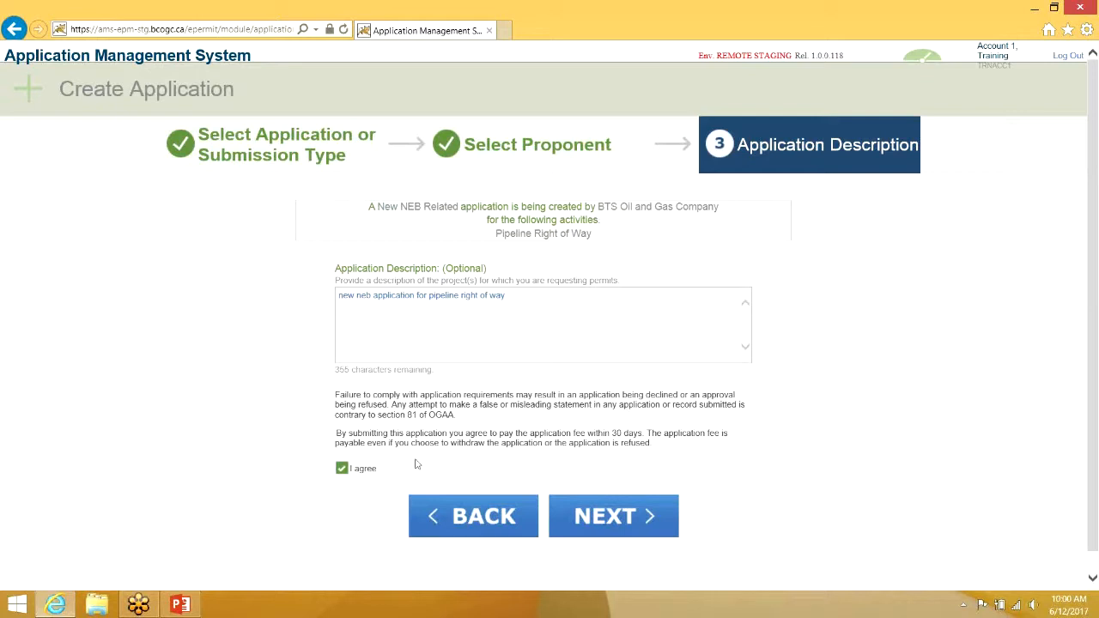
click(658, 528)
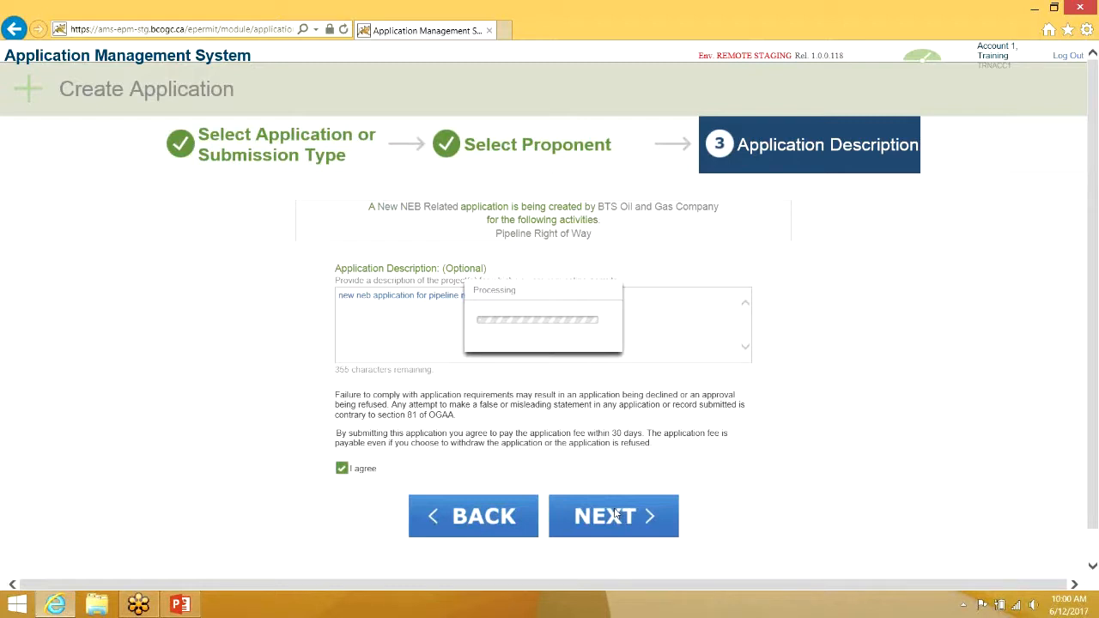
Reload the form, agree to the terms, enter "app for pipeline right of way" as the description, and submit it to create the application.
click(343, 30)
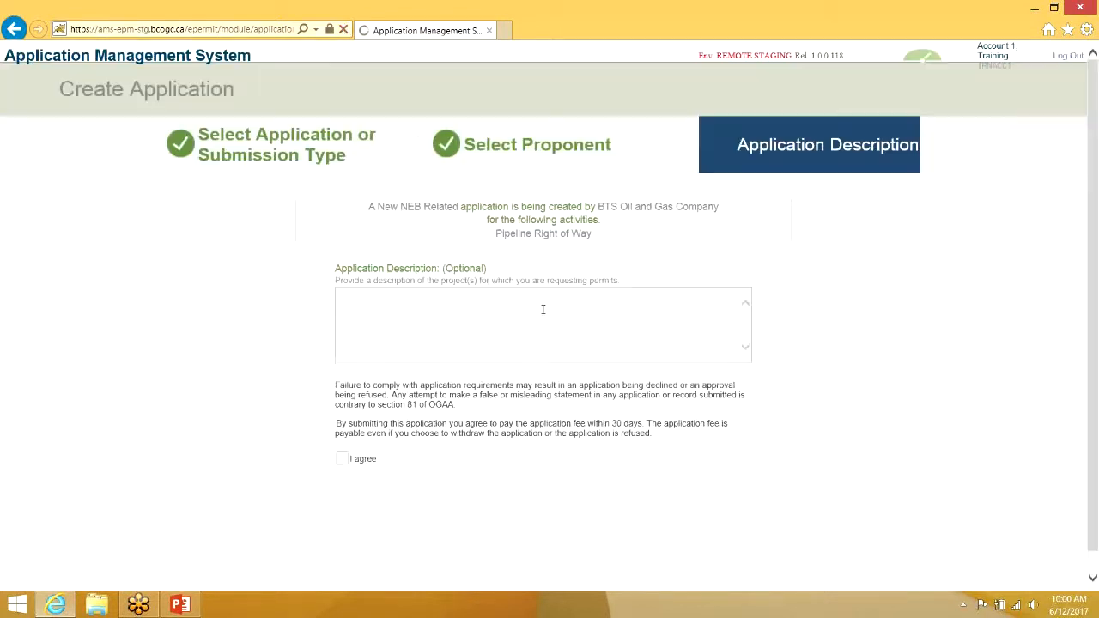
click(342, 468)
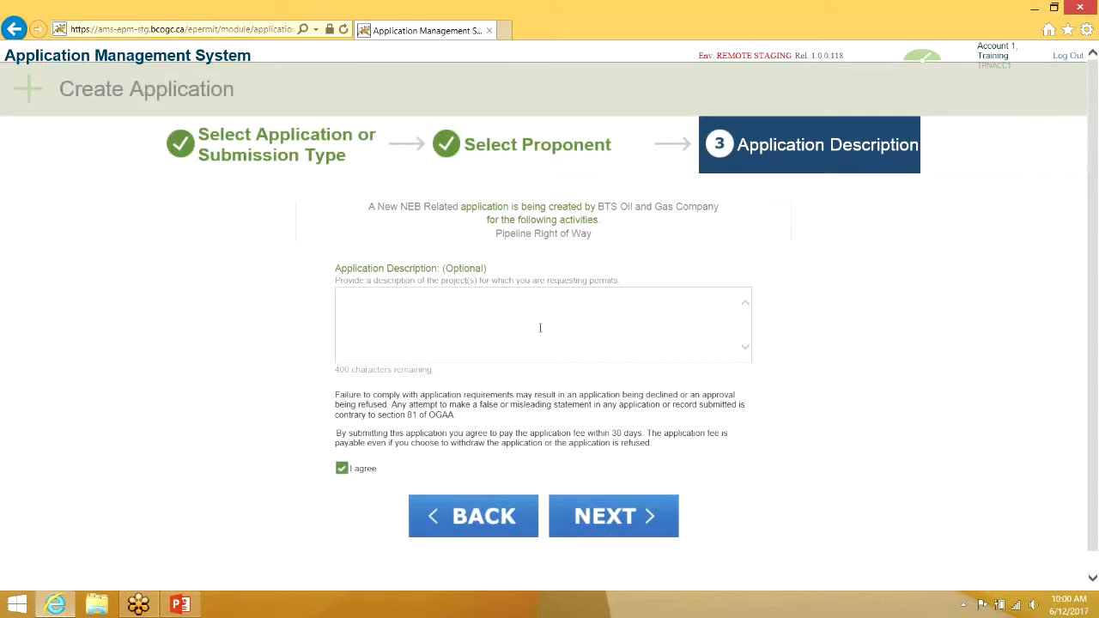
text(pp for pipeline right of way)
click(594, 499)
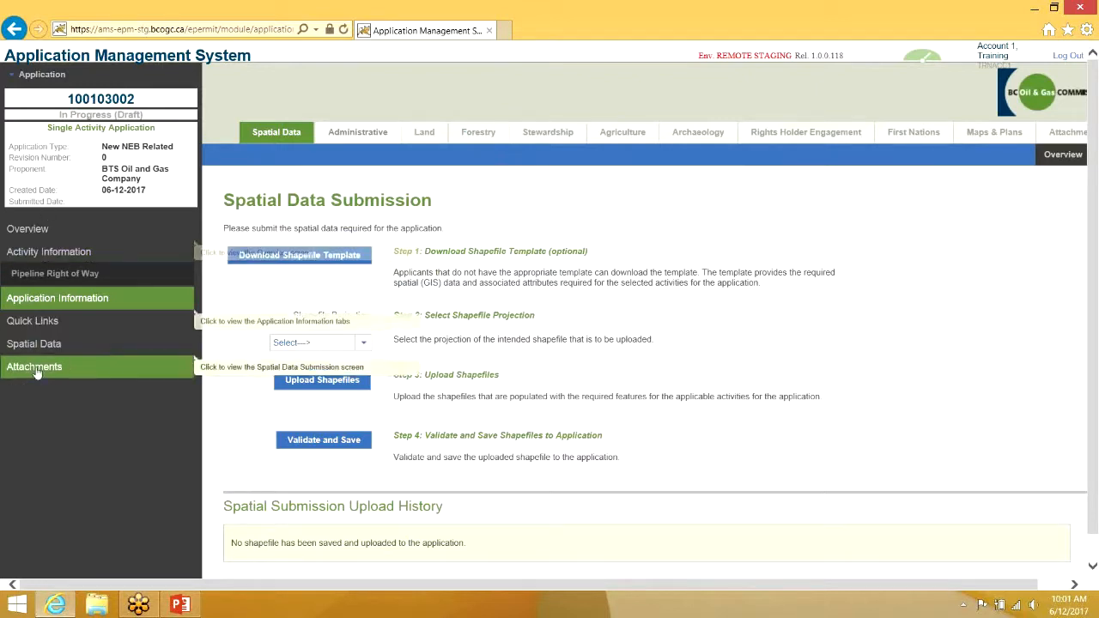
Examine the new application's summary box for its number, status, type, revision, proponent and created date.
drag(67, 100, 139, 101)
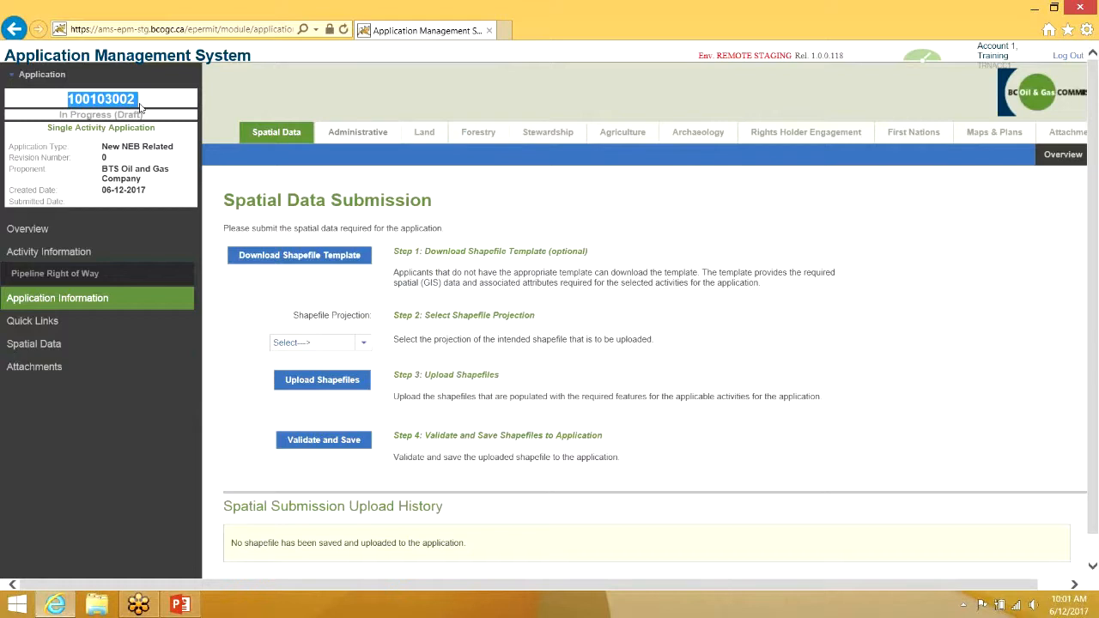
drag(159, 119, 62, 119)
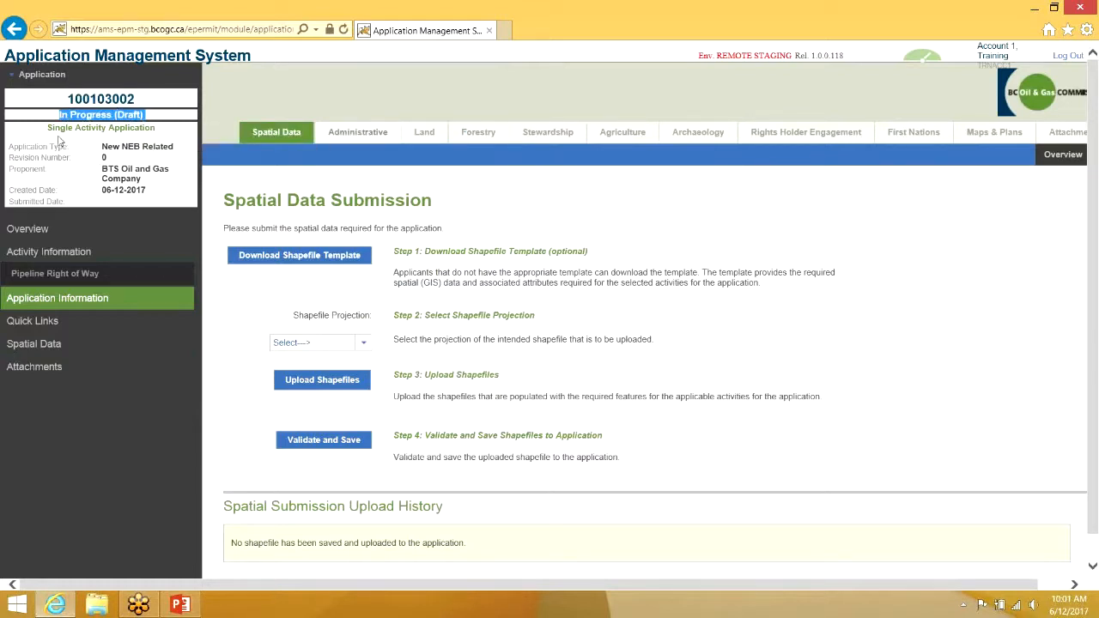
drag(96, 148, 157, 193)
click(157, 193)
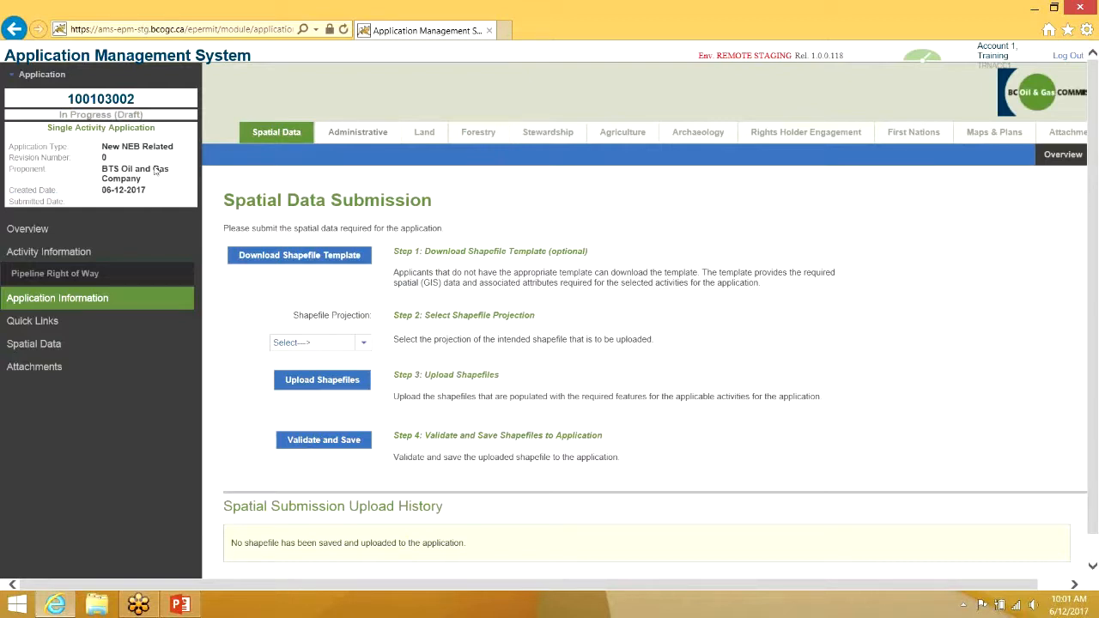
drag(123, 150, 115, 193)
click(110, 155)
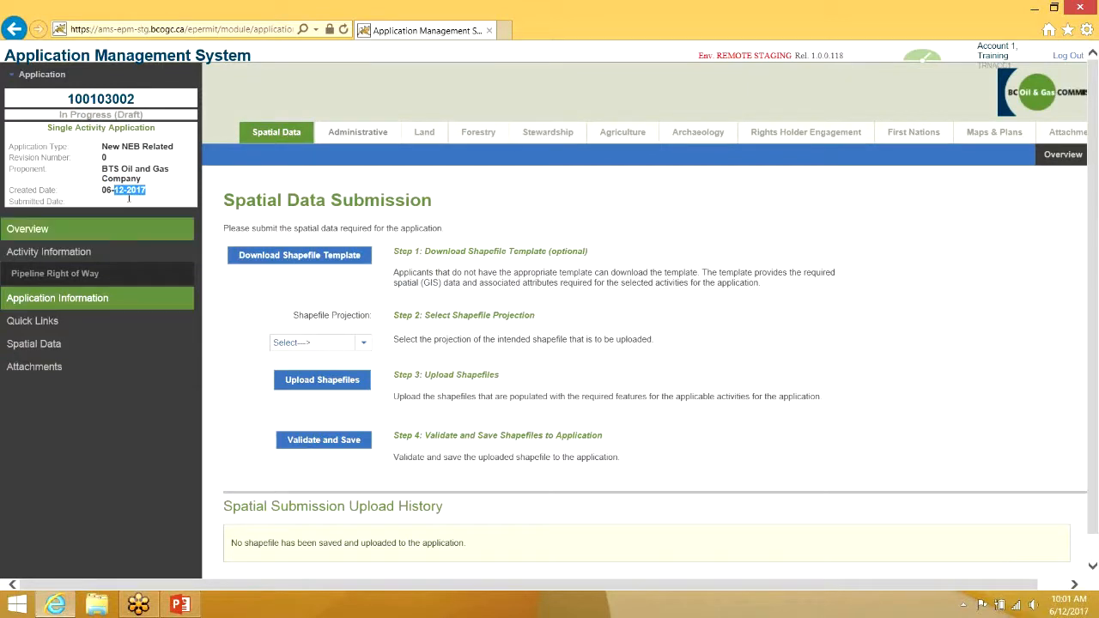
Open the application's Overview and examine its proponent details, activity types, description and area details.
drag(207, 241, 75, 234)
click(76, 234)
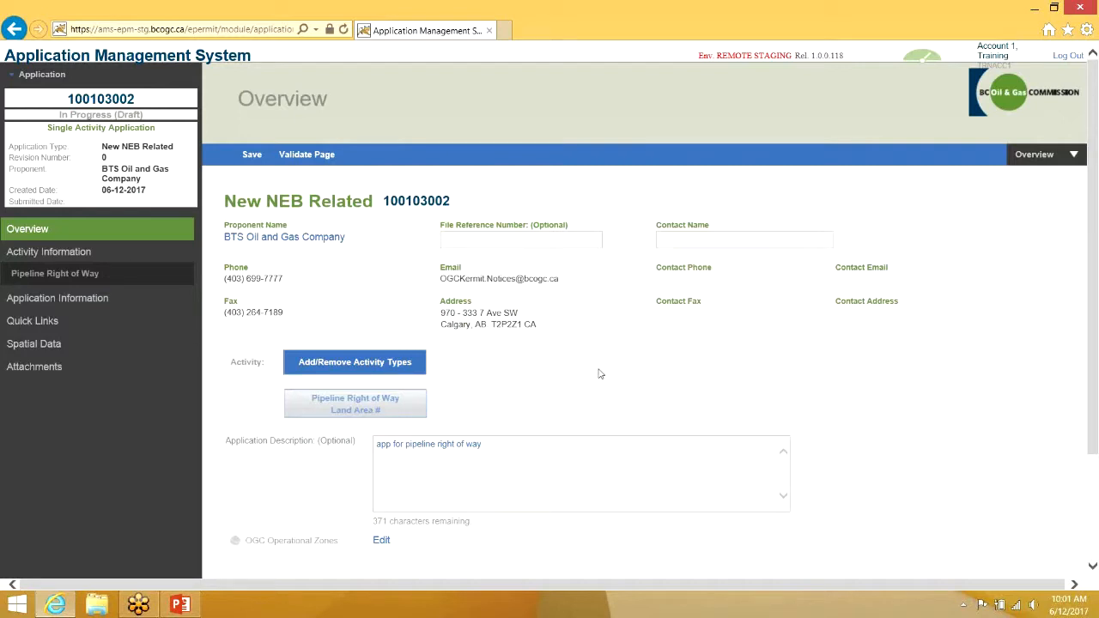
triple_click(250, 225)
scroll(404, 271, down, 2)
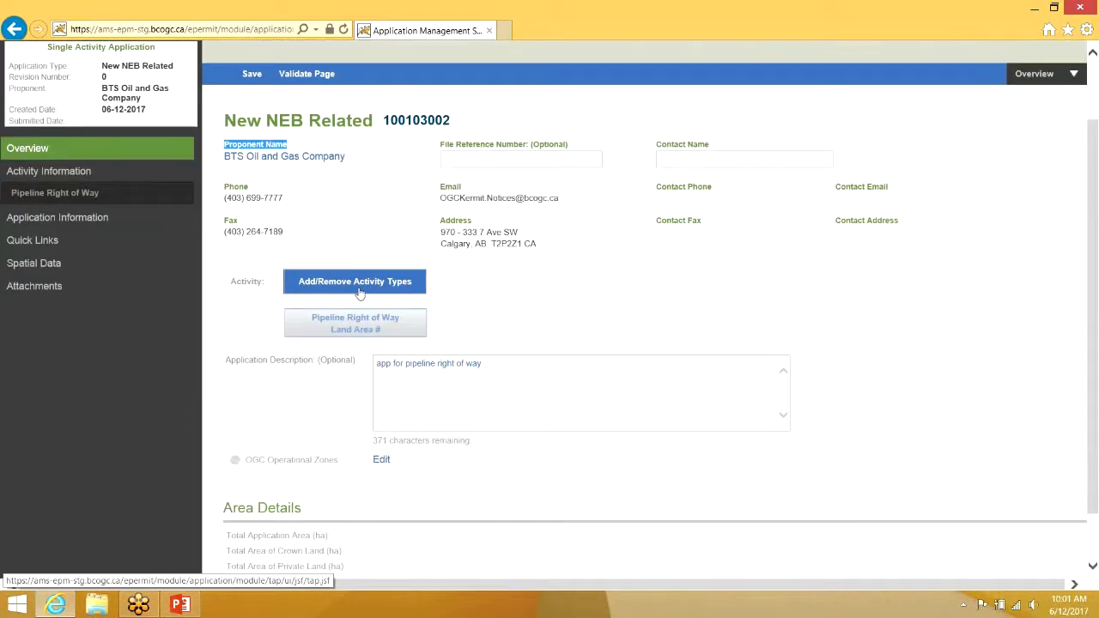
scroll(578, 424, down, 1)
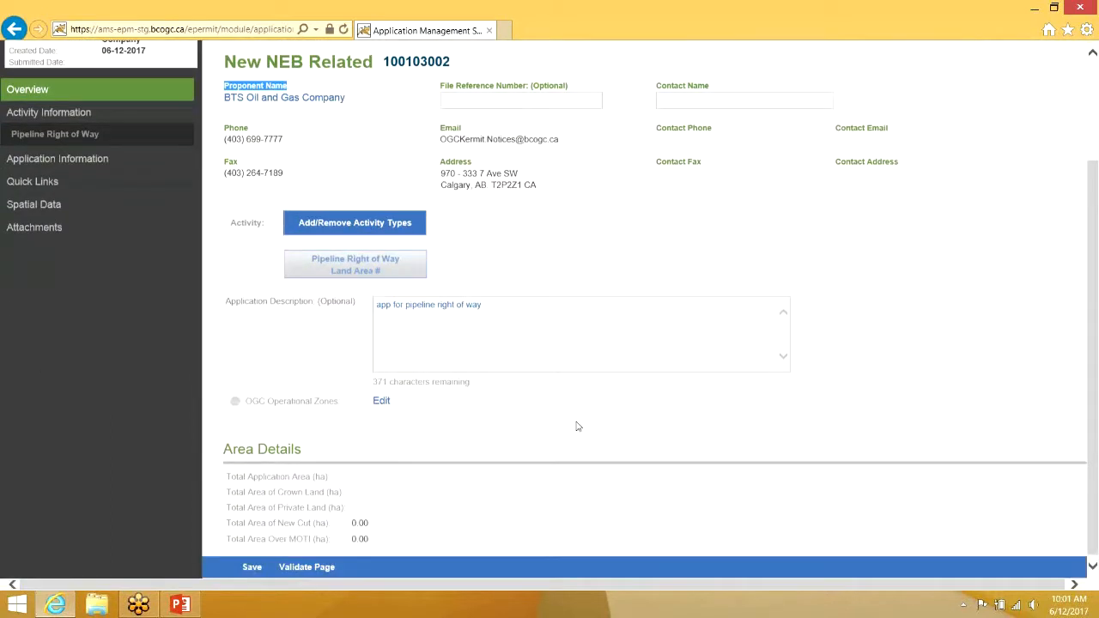
scroll(424, 466, up, 2)
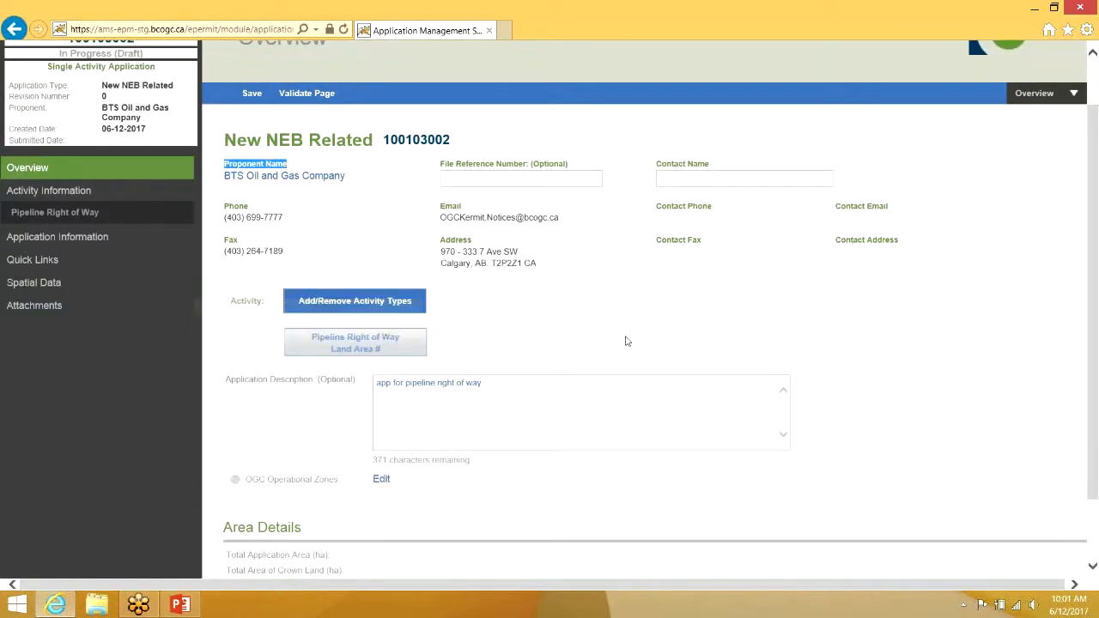
click(552, 288)
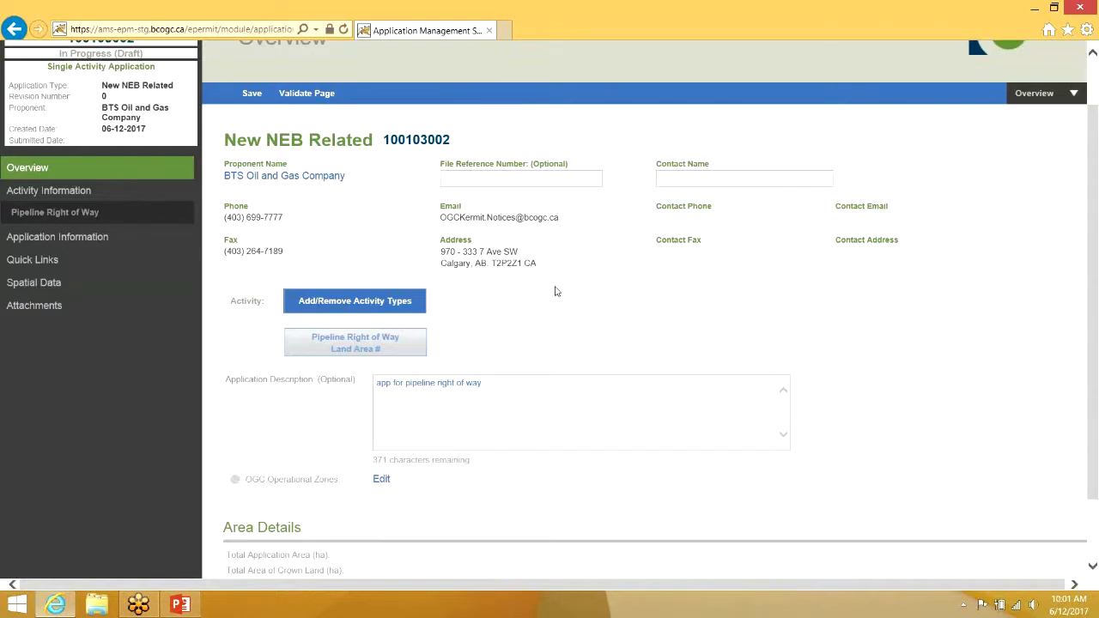
scroll(554, 292, up, 2)
Look at the application's Discard option and the Add/Remove Activity Types dialog, closing both without making changes.
double_click(101, 98)
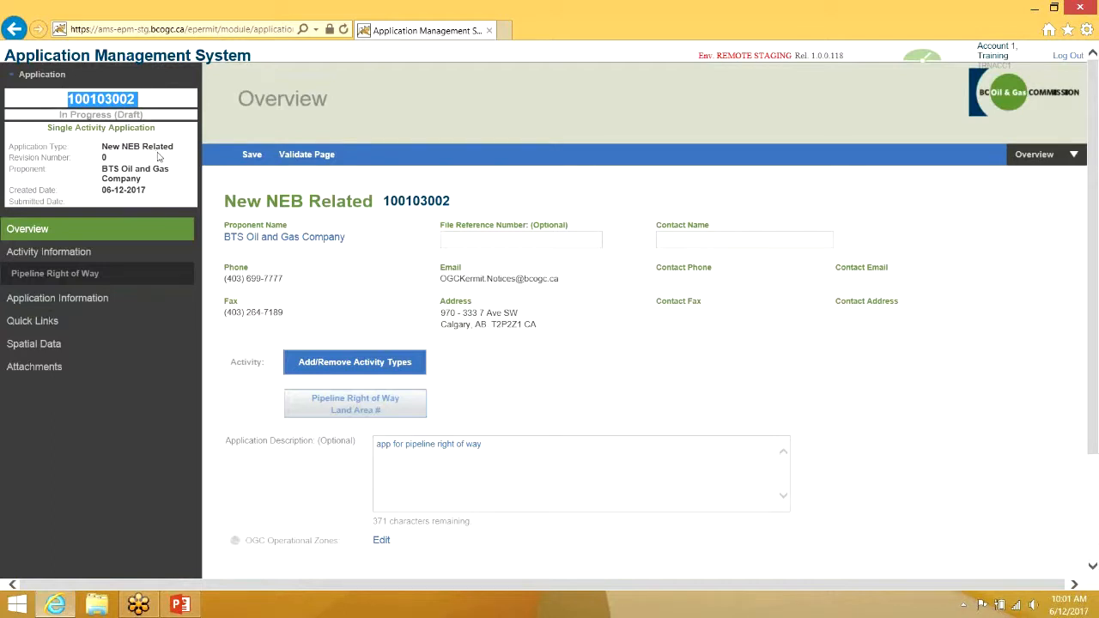
click(41, 75)
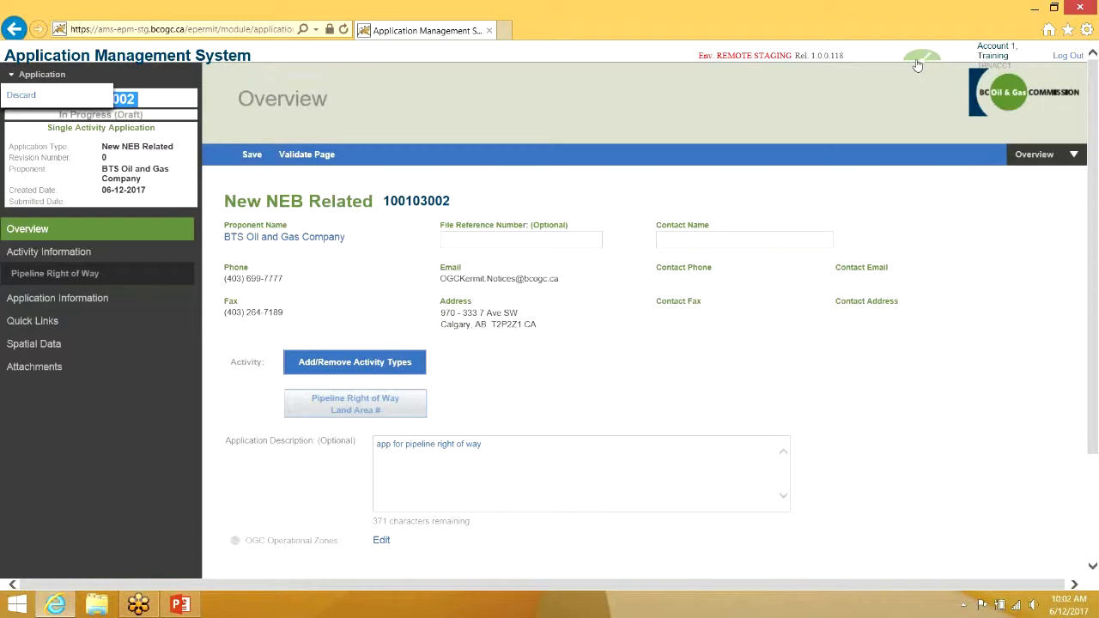
click(719, 135)
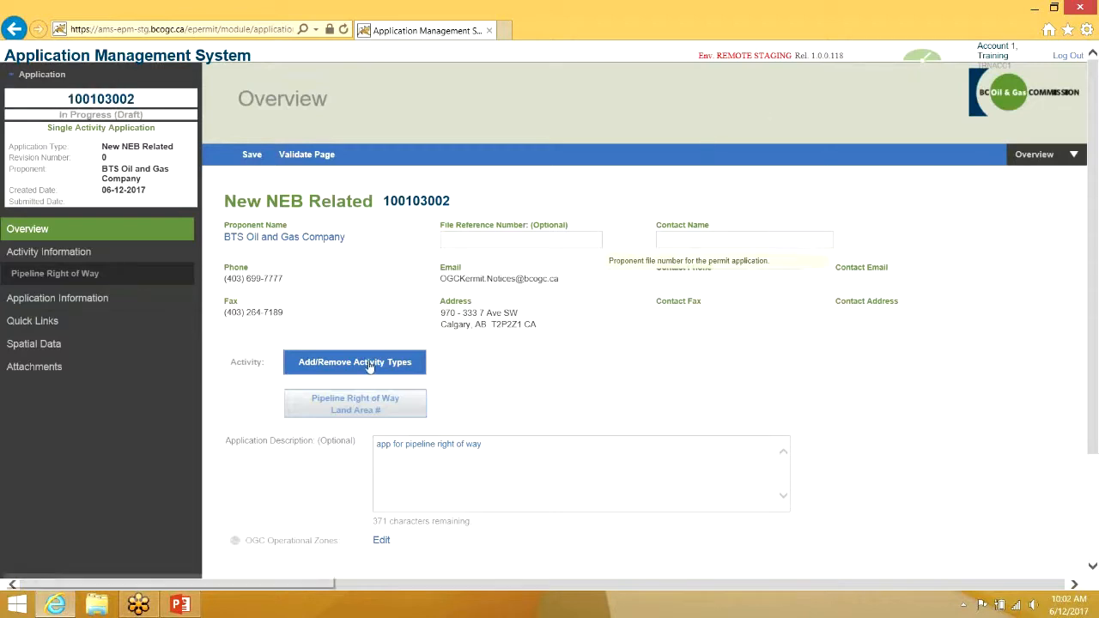
click(306, 365)
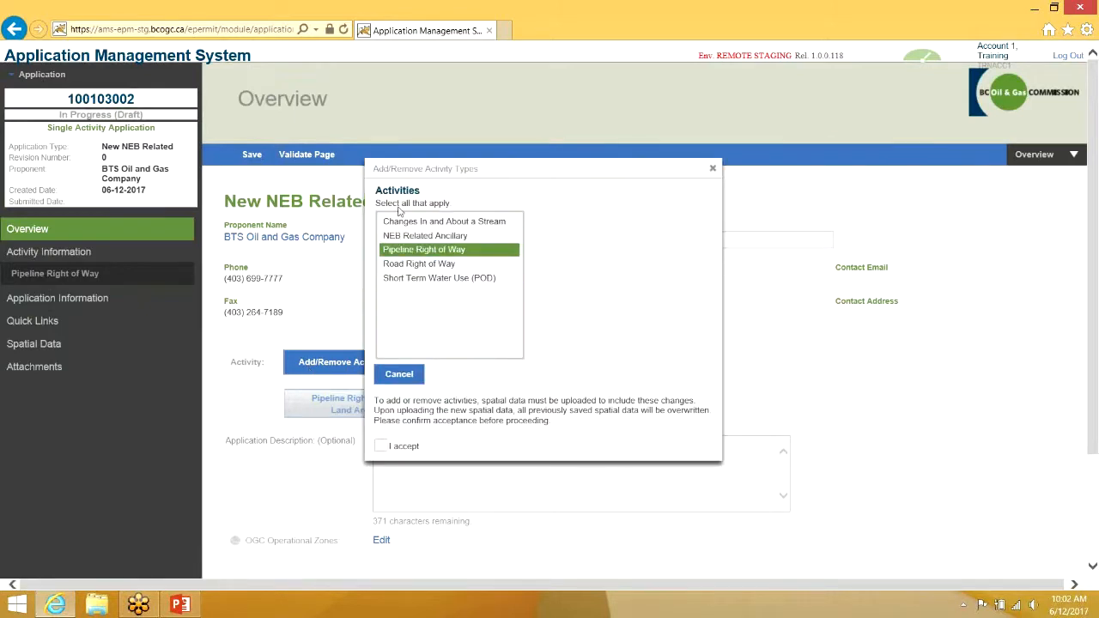
click(711, 169)
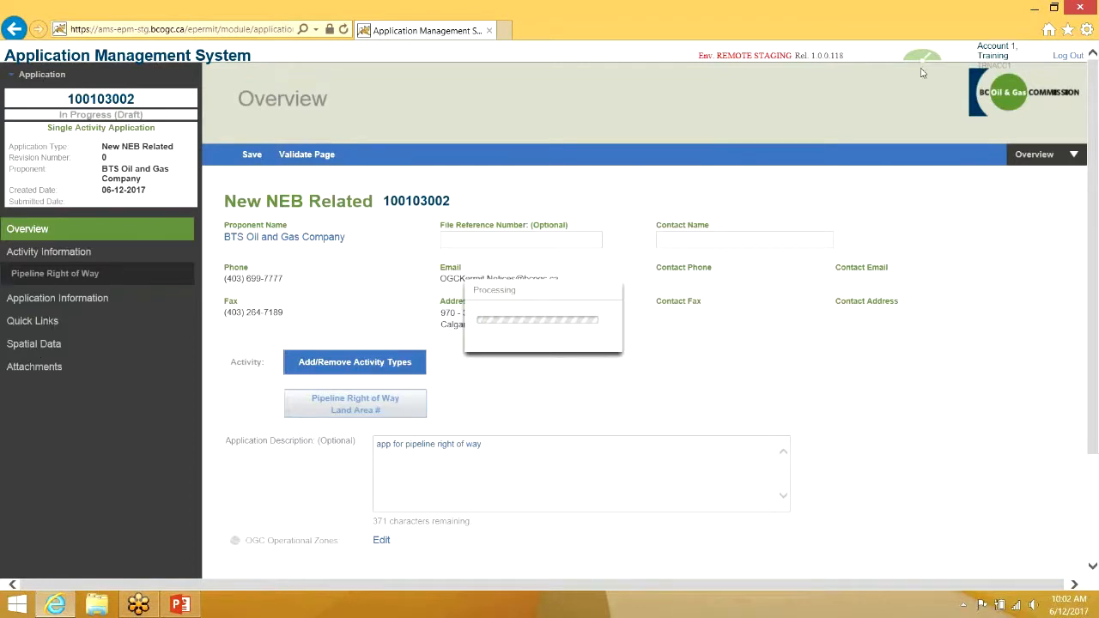
Reload the page, open the application's spatial data submission and set the shapefile projection to Nad 83 BC Albers.
click(343, 29)
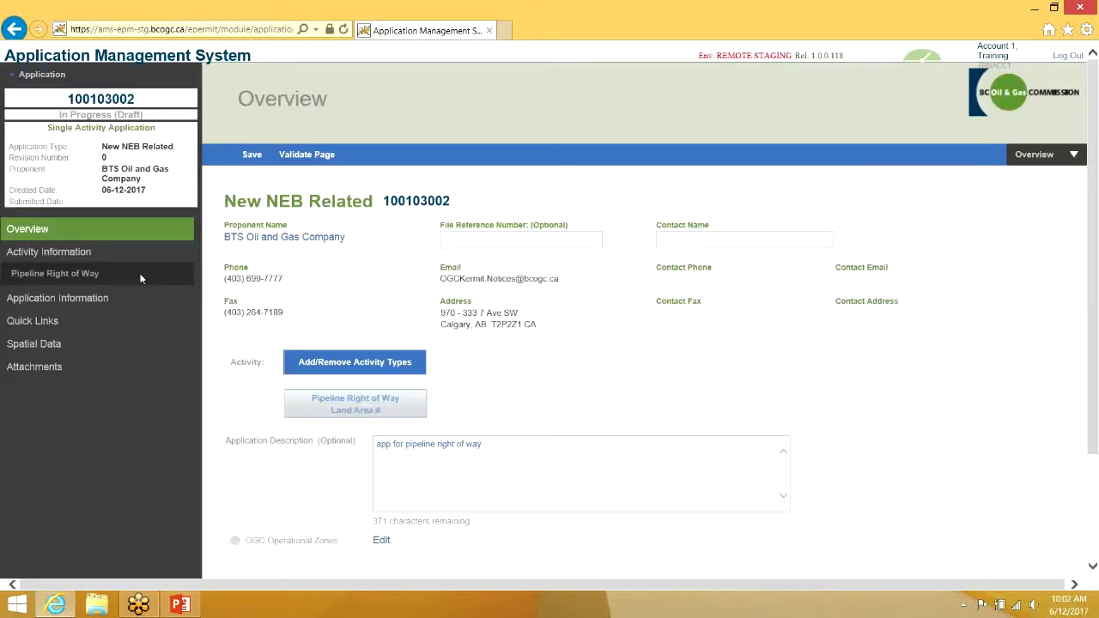
click(23, 343)
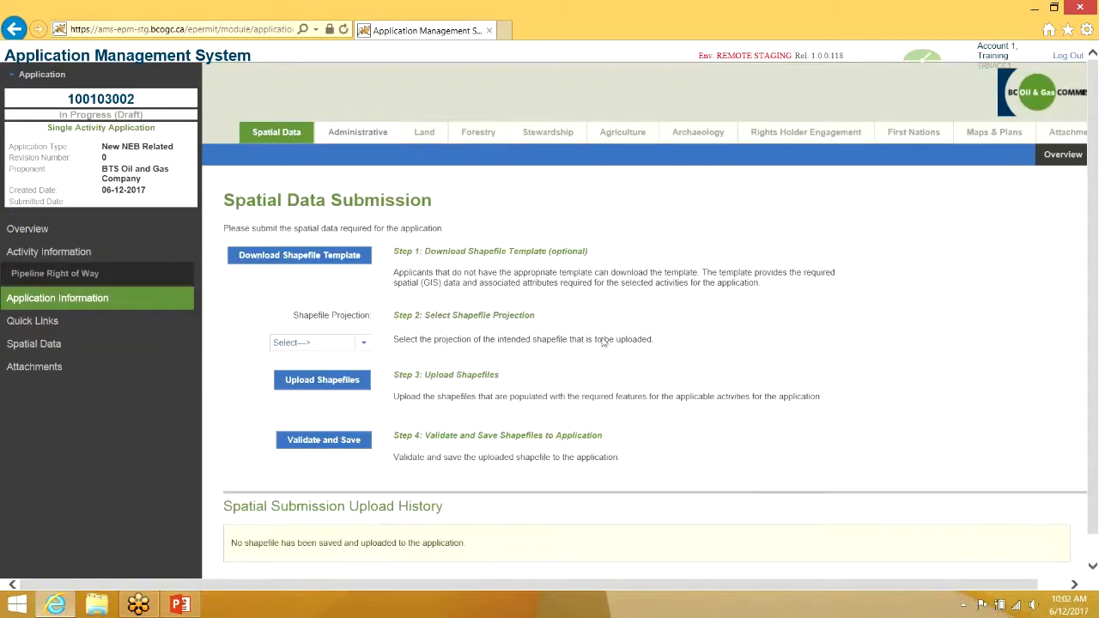
scroll(592, 337, down, 1)
click(353, 315)
click(331, 399)
Upload the pl101021 shapefile, then validate and save it to the application.
click(338, 357)
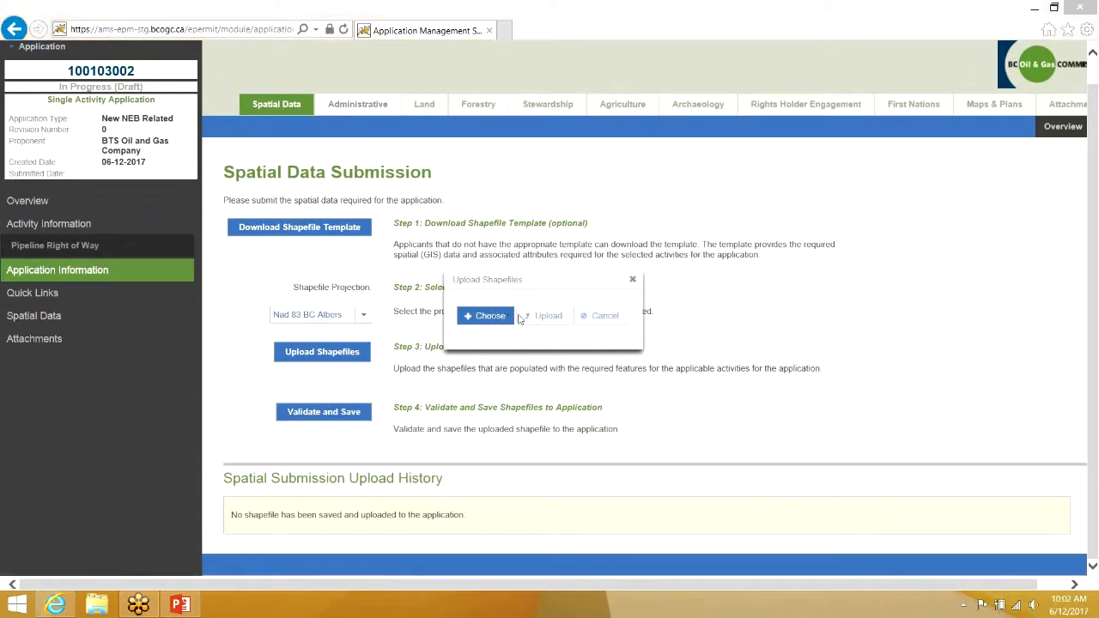
click(493, 317)
click(314, 142)
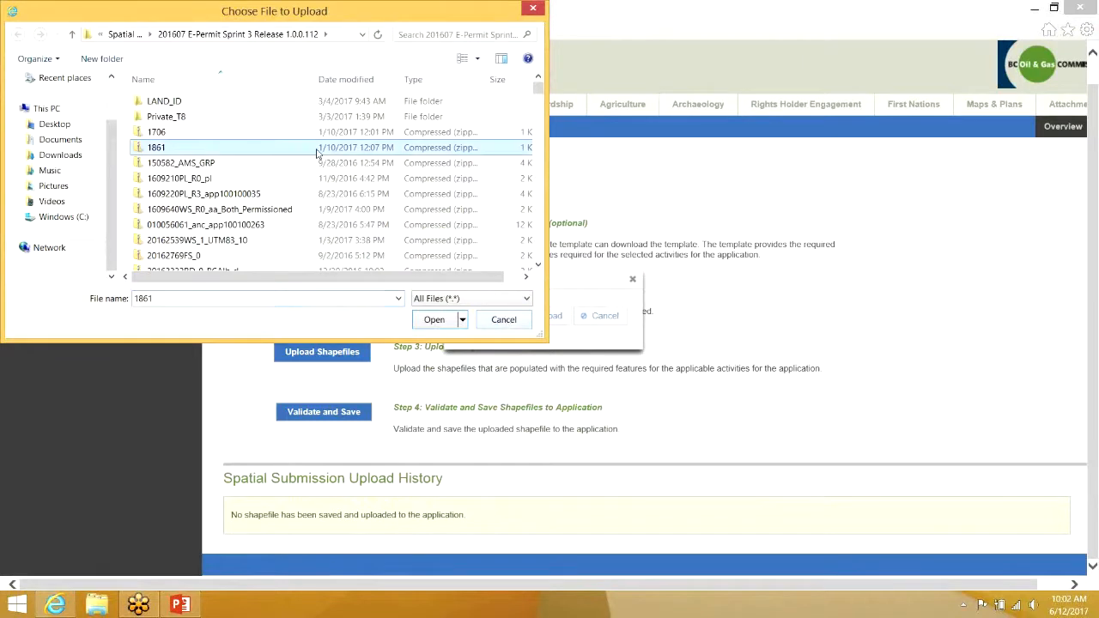
text(pl101001)
scroll(300, 159, down, 8)
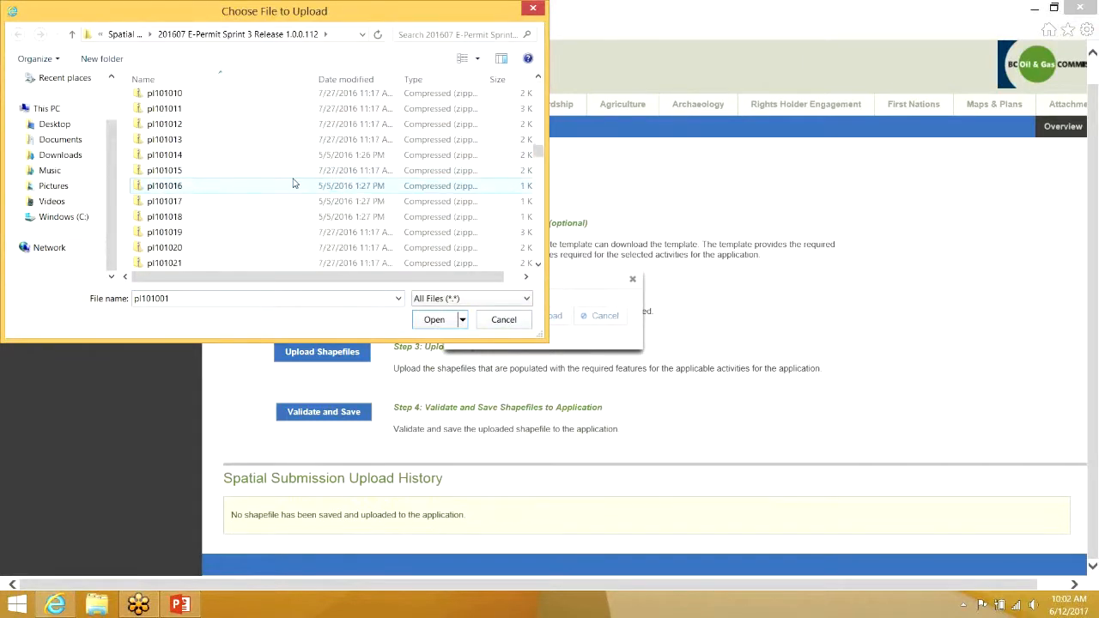
double_click(200, 174)
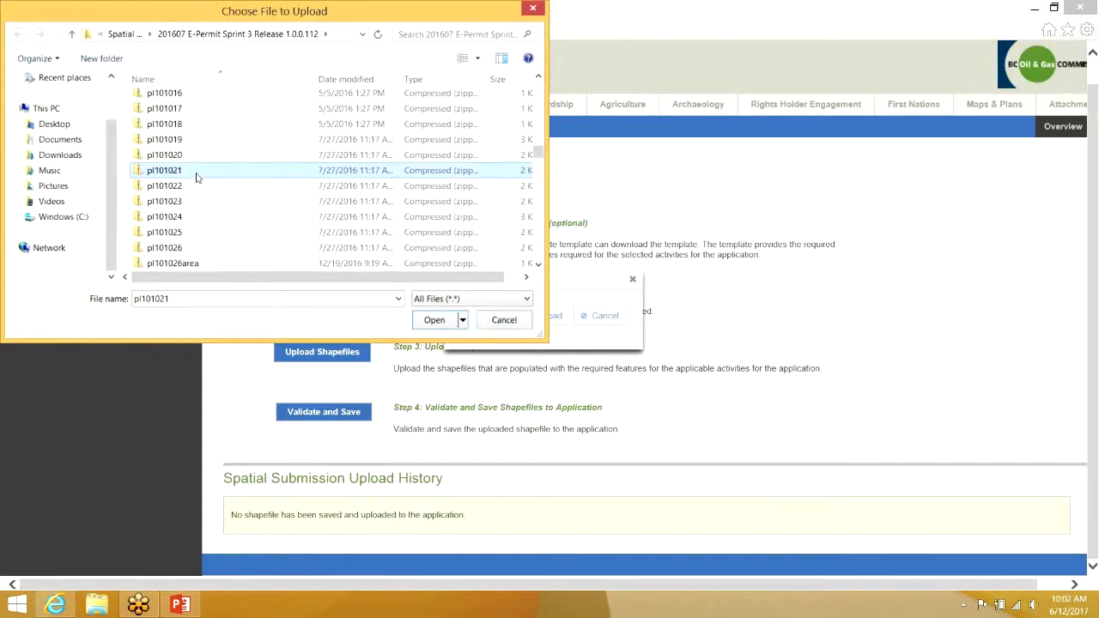
click(546, 320)
click(361, 443)
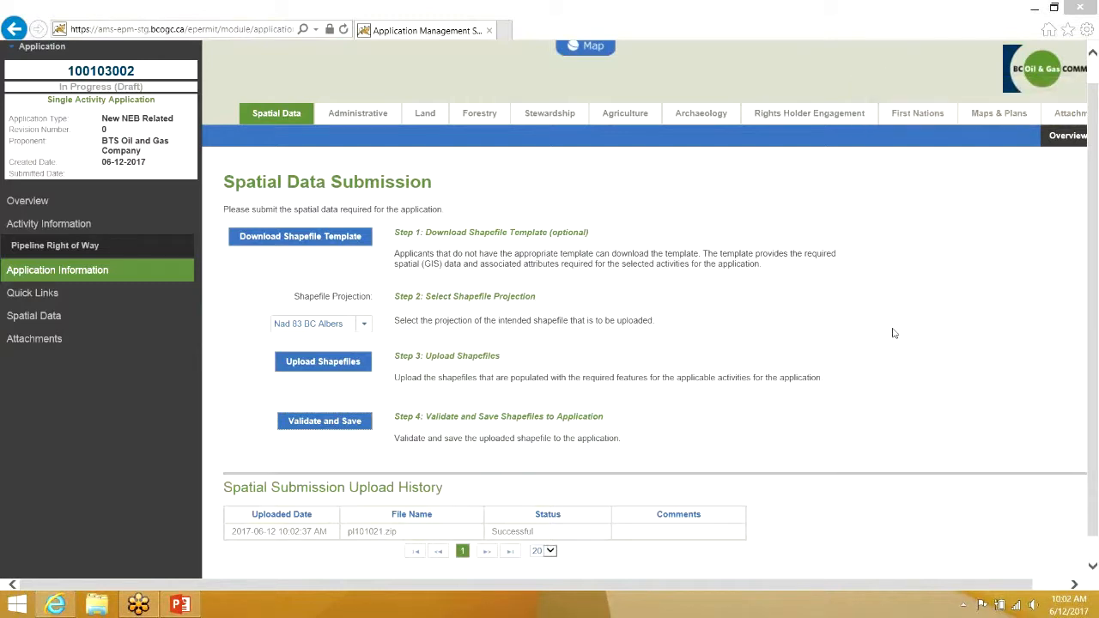
Look through the application's Forestry and Stewardship details and the Pipeline Right of Way's overview and details.
click(436, 127)
click(485, 144)
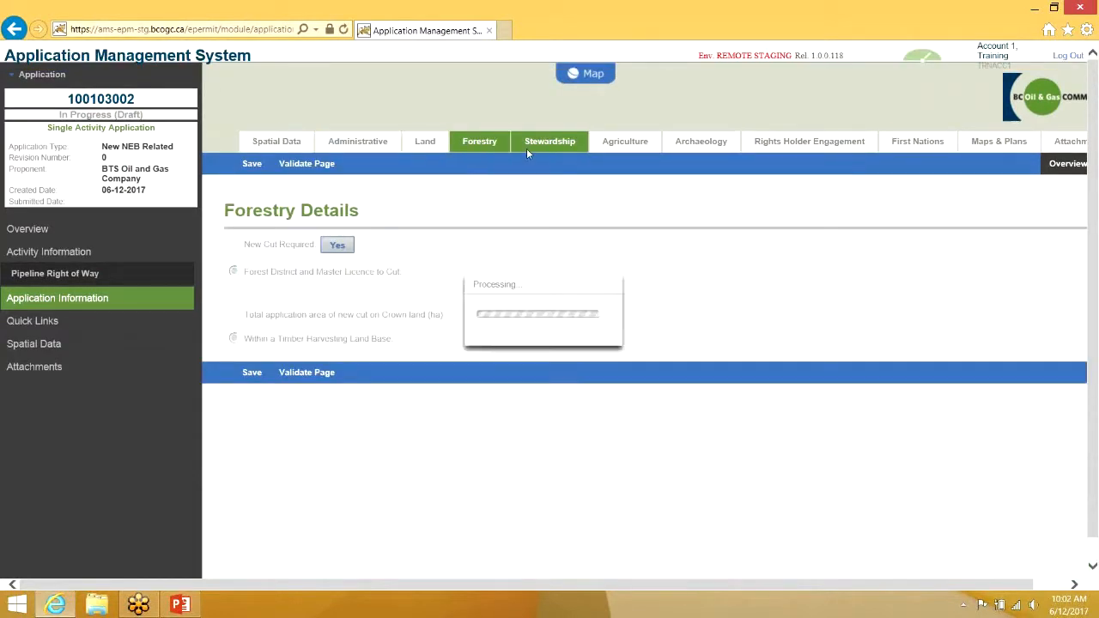
click(526, 148)
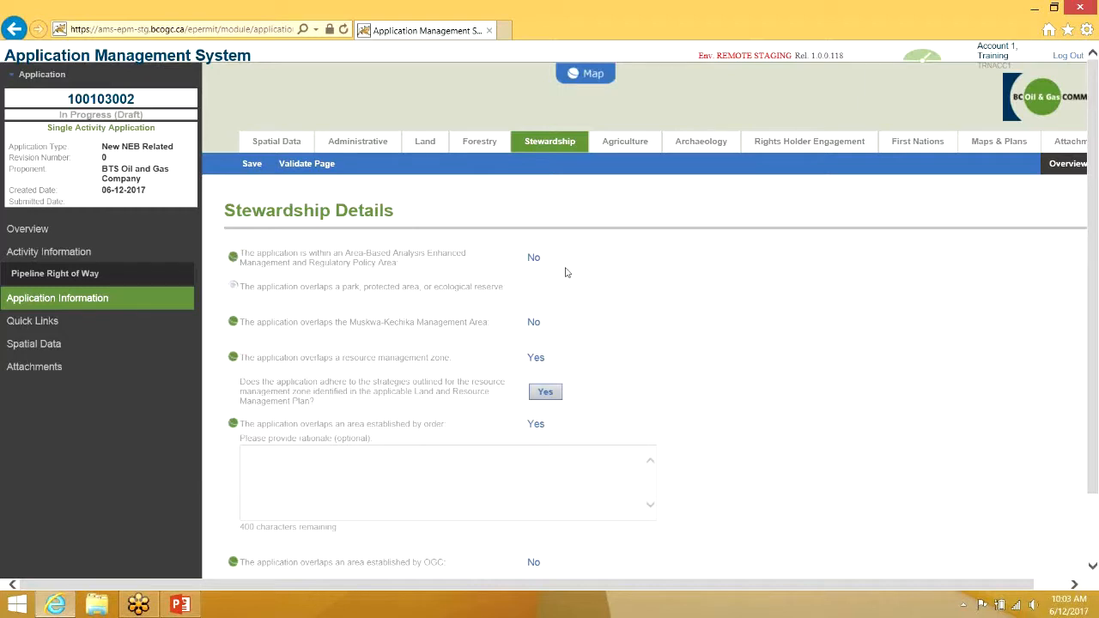
click(167, 284)
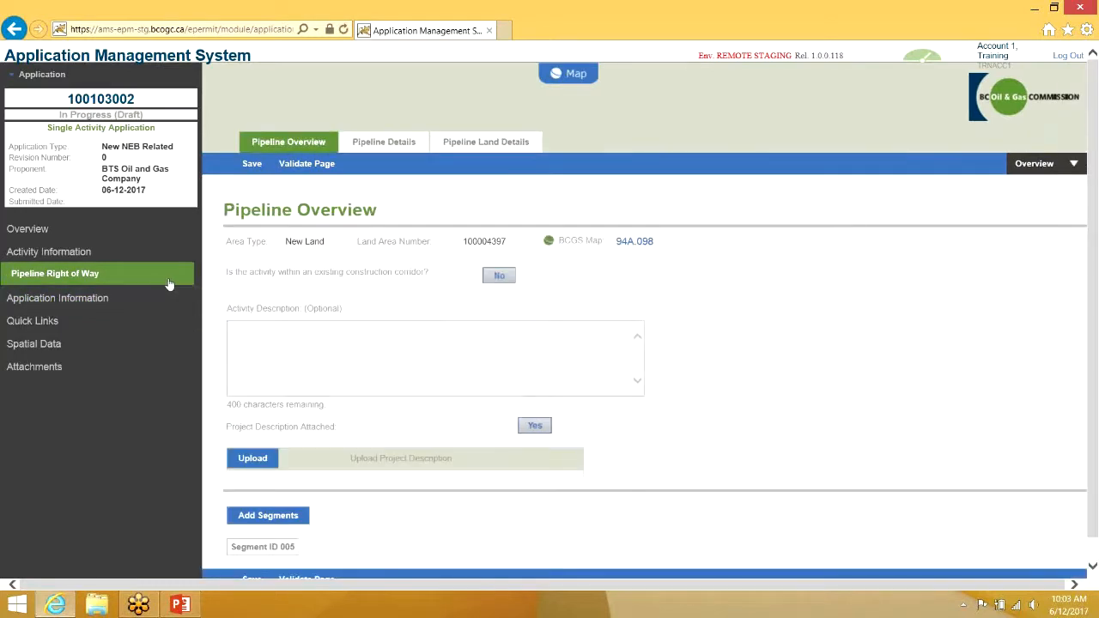
click(417, 149)
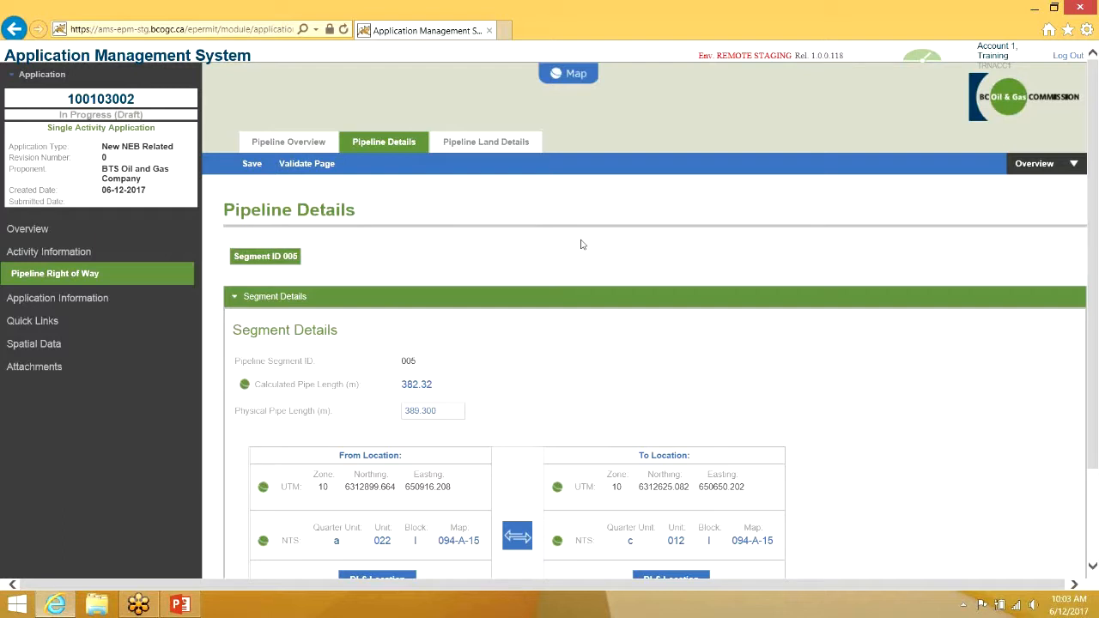
Return to the application's Stewardship details and examine its overlap answers down to the end of the page.
click(64, 297)
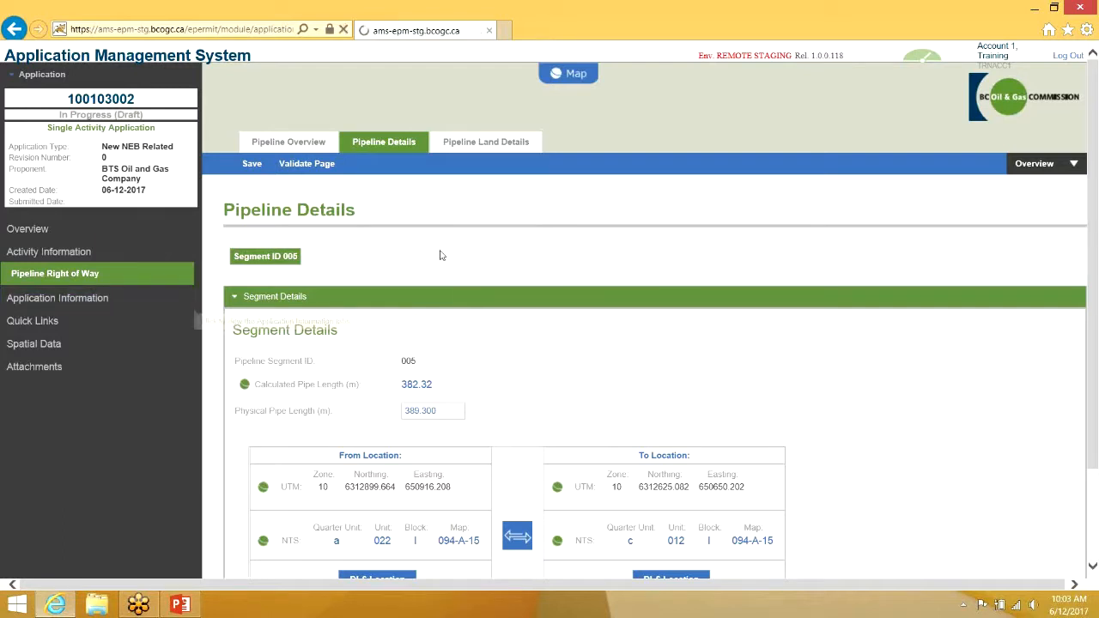
click(529, 142)
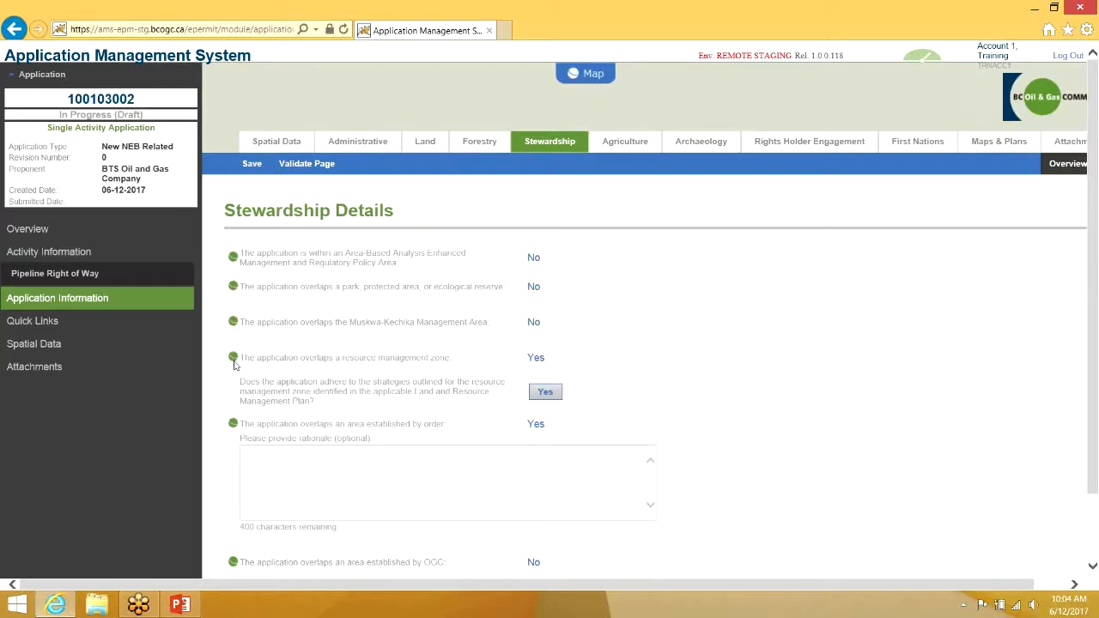
scroll(341, 431, down, 2)
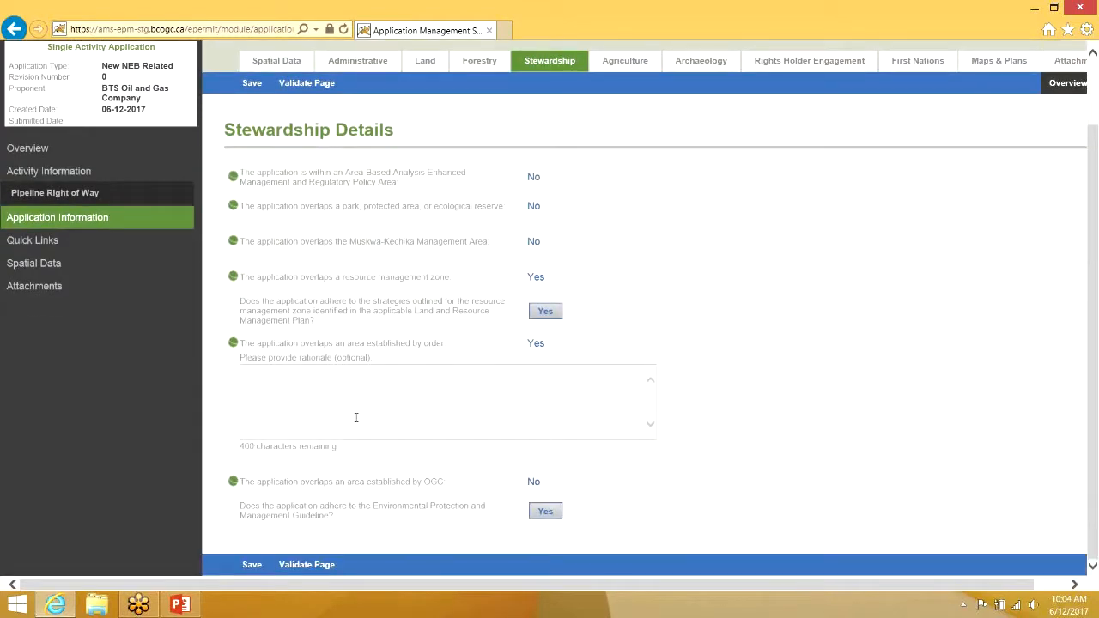
scroll(646, 320, up, 2)
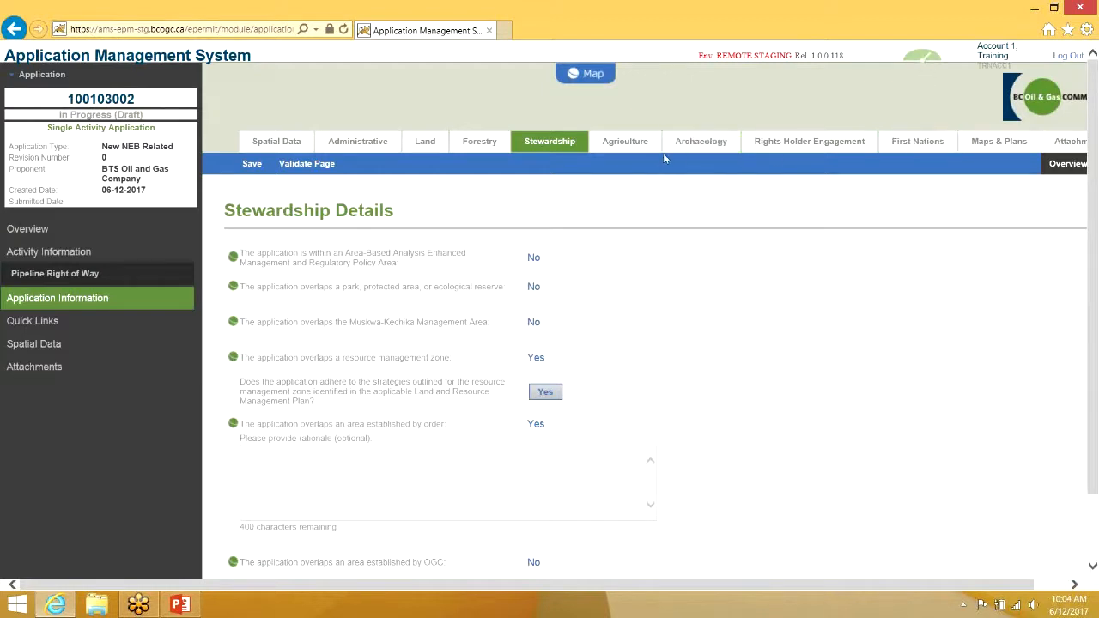
From the dashboard, start a New OGAA application for the Well activity with BTS Oil and Gas Company as proponent.
click(921, 65)
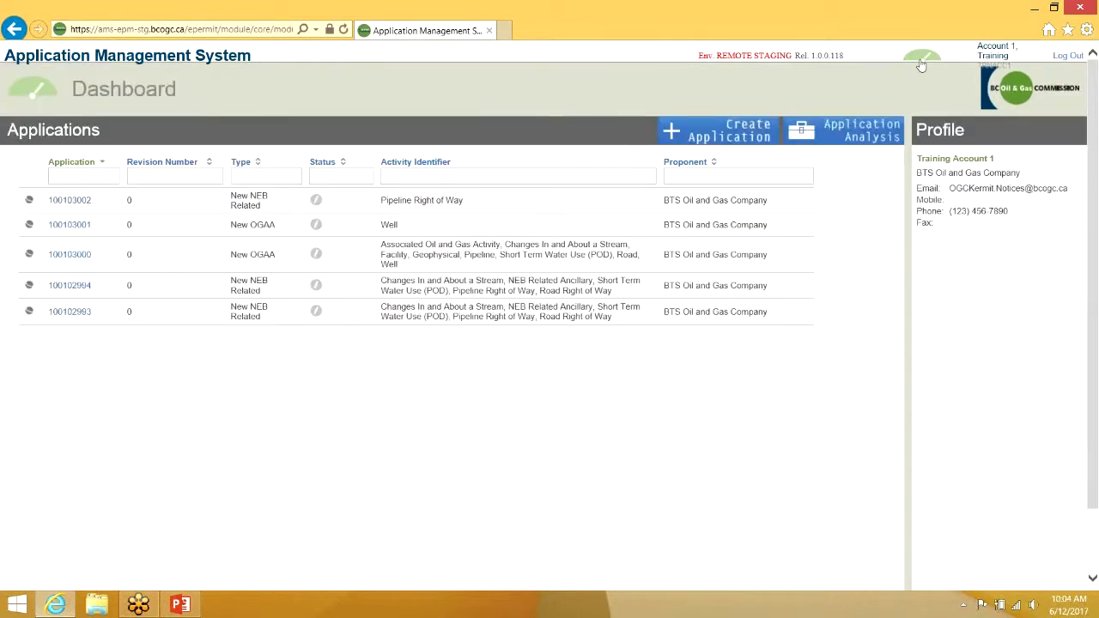
click(736, 140)
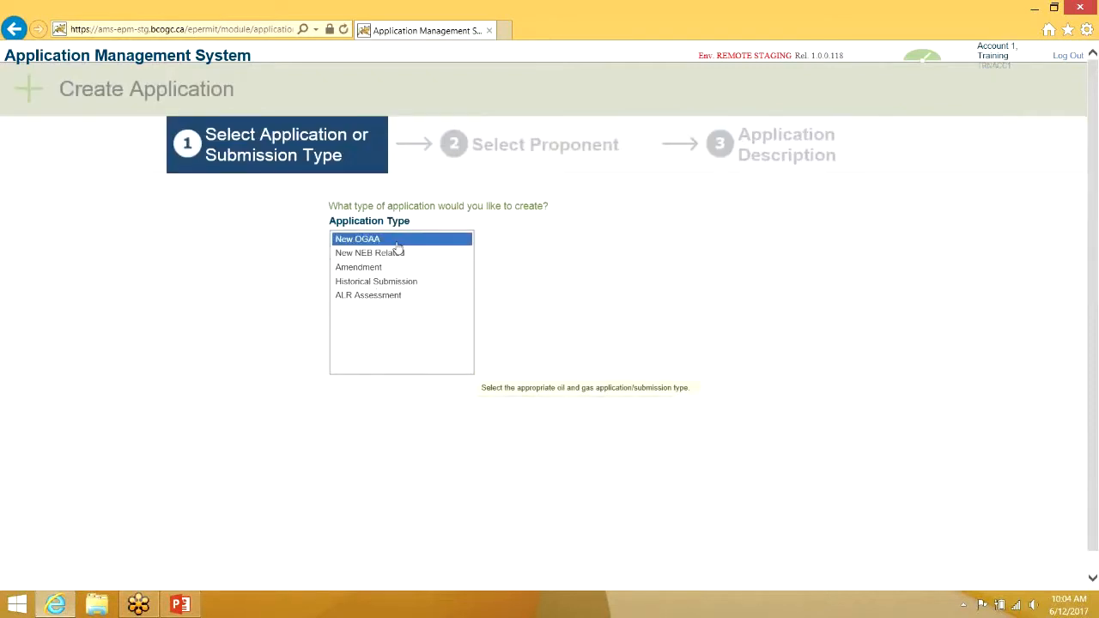
click(397, 242)
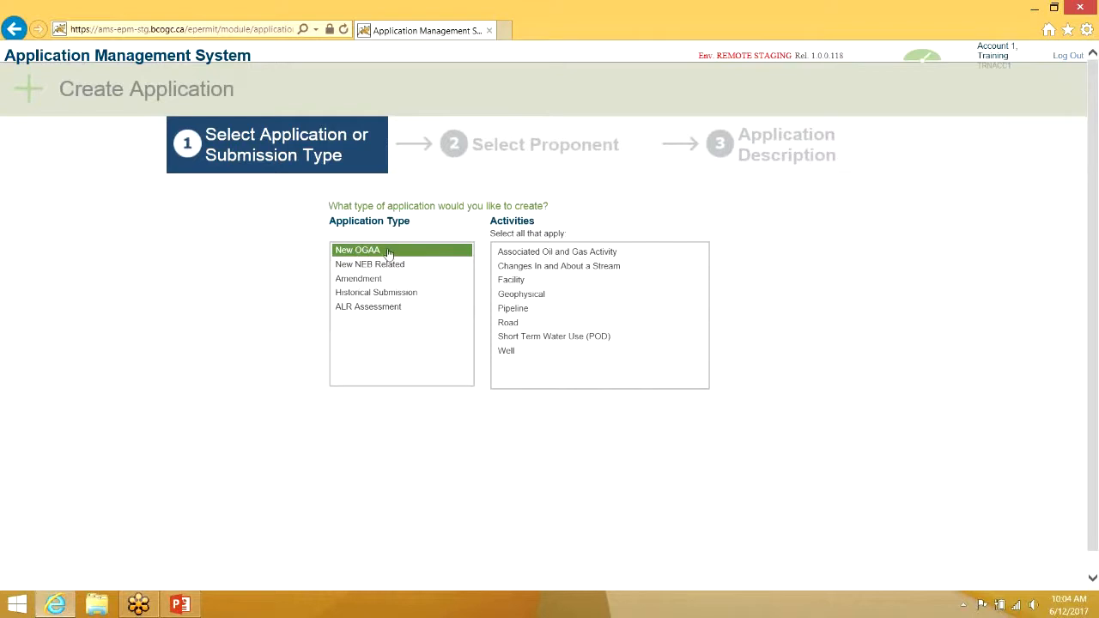
click(515, 351)
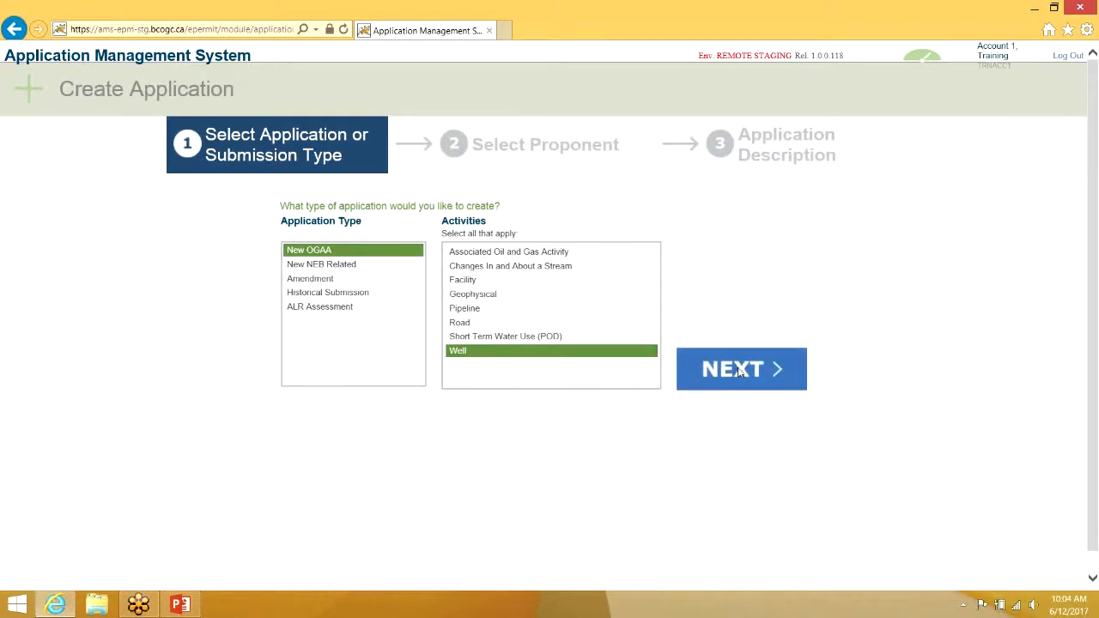
click(739, 371)
click(634, 234)
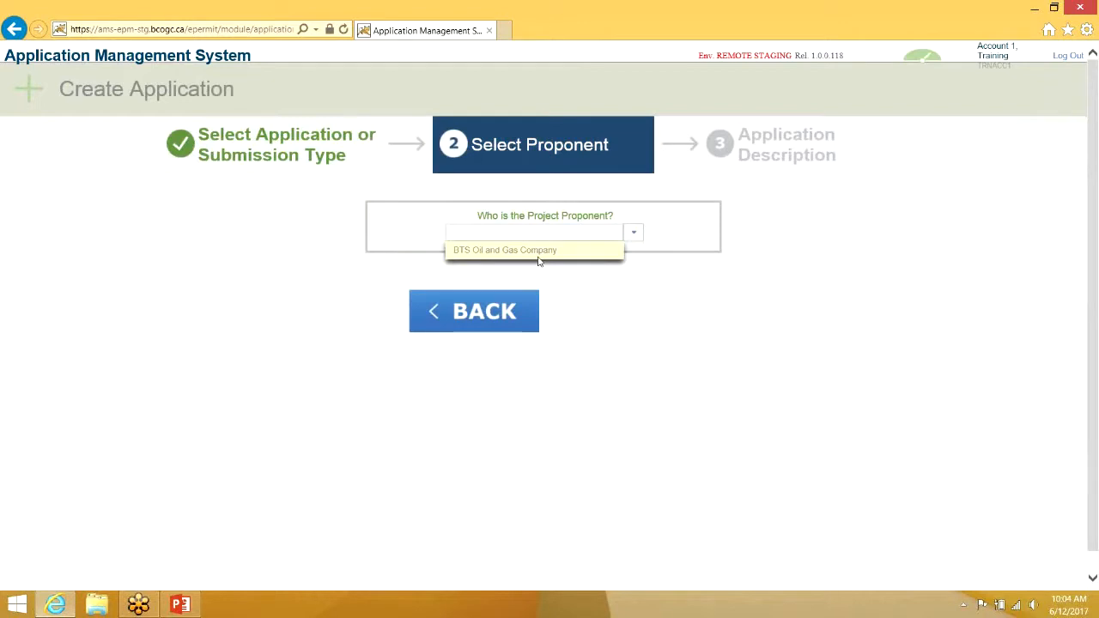
click(538, 250)
click(643, 417)
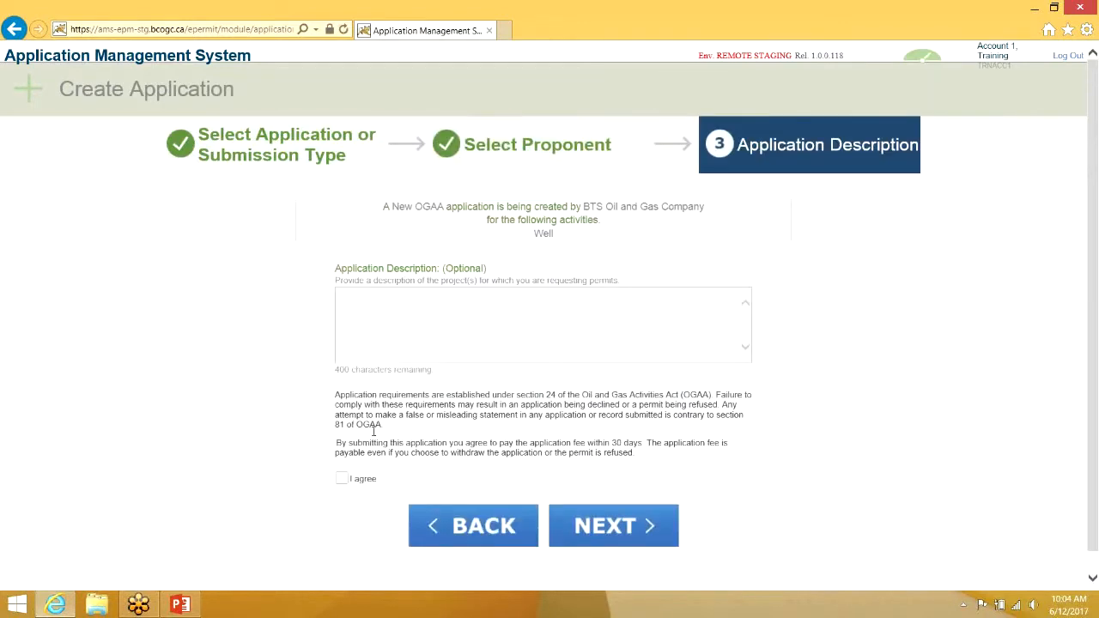
Enter "app for well" as the application description, agree to the terms and submit it to create the application.
click(389, 319)
text(app for well)
click(342, 478)
click(654, 531)
Set the spatial submission's projection to Nad 83 BC Albers and upload, validate and save the we101001 shapefile.
click(364, 344)
click(318, 378)
click(343, 380)
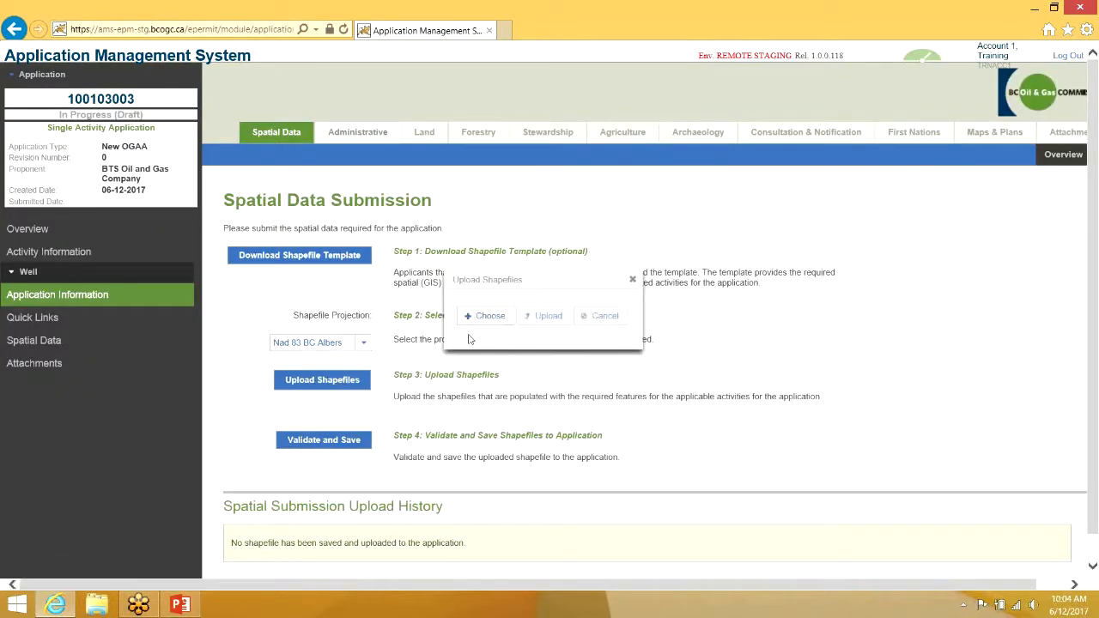
click(484, 315)
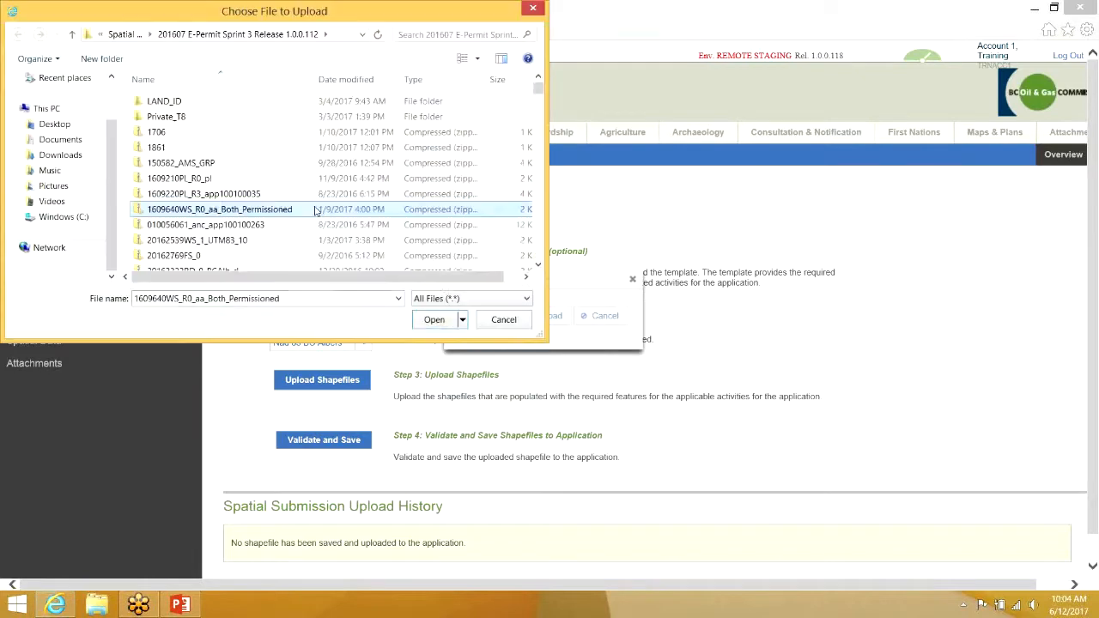
scroll(315, 210, down, 5)
click(215, 102)
double_click(214, 102)
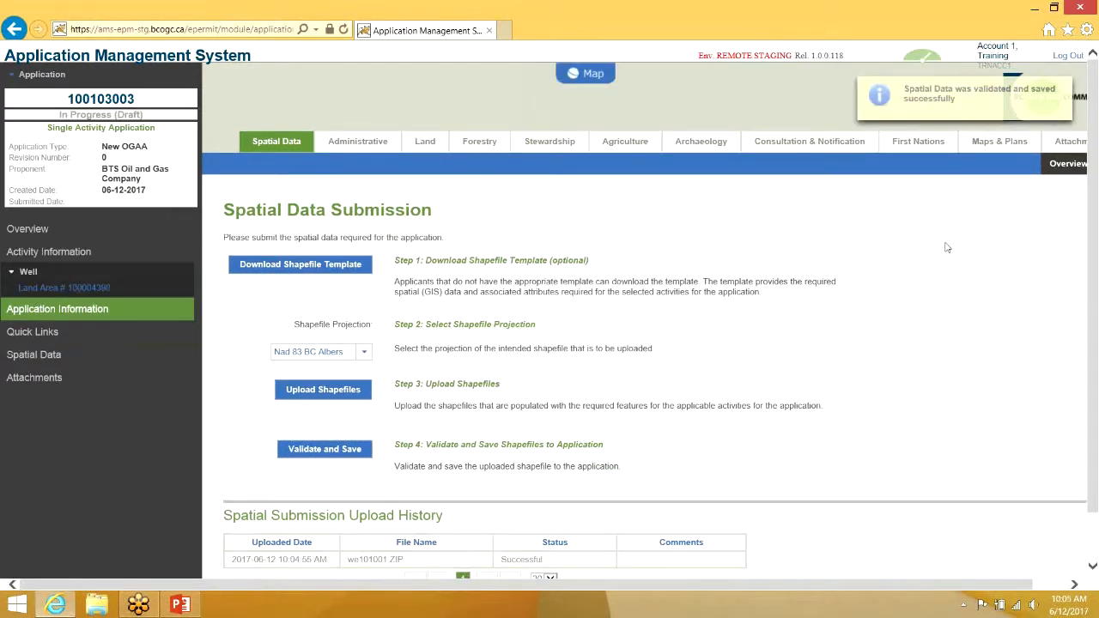
Look through the well application's Stewardship page, the well's overview, details and land details, and the application Overview.
click(518, 143)
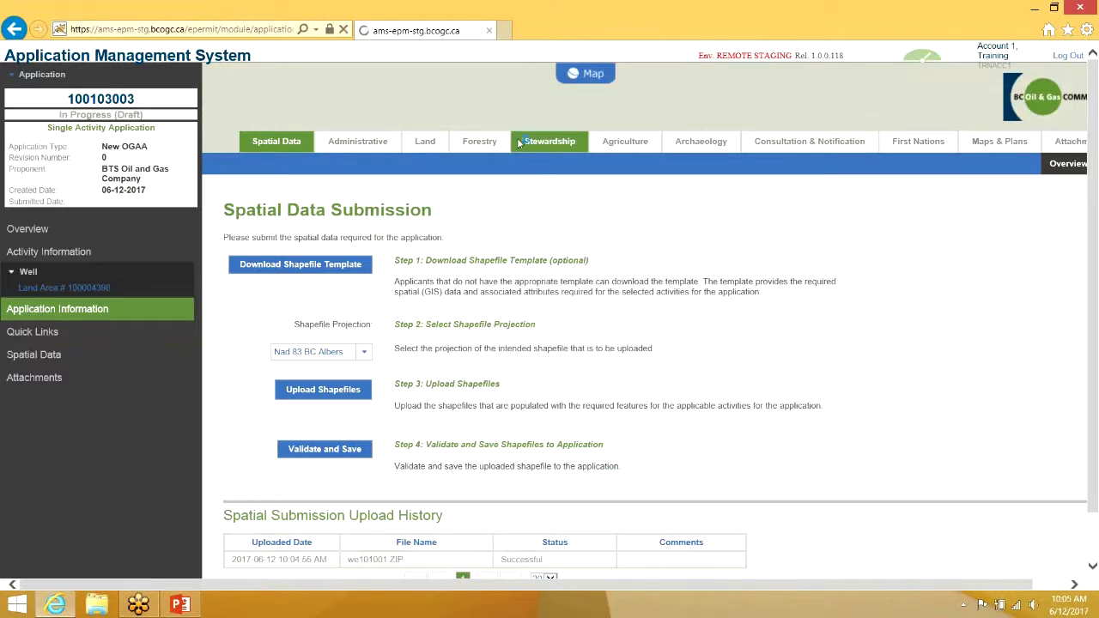
click(84, 289)
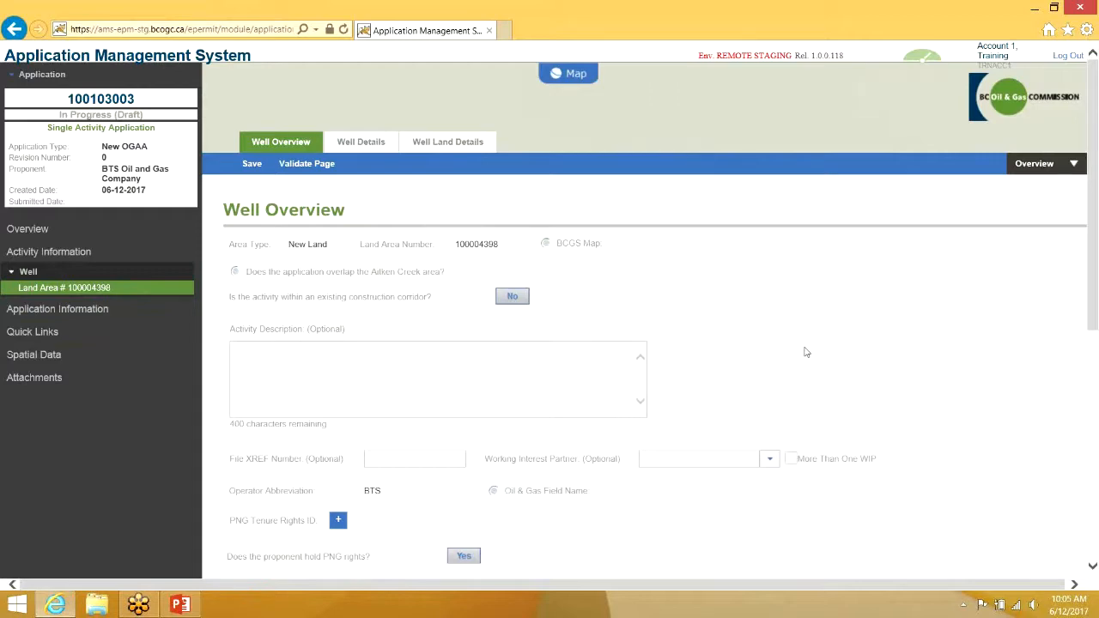
scroll(806, 352, down, 3)
scroll(544, 297, up, 3)
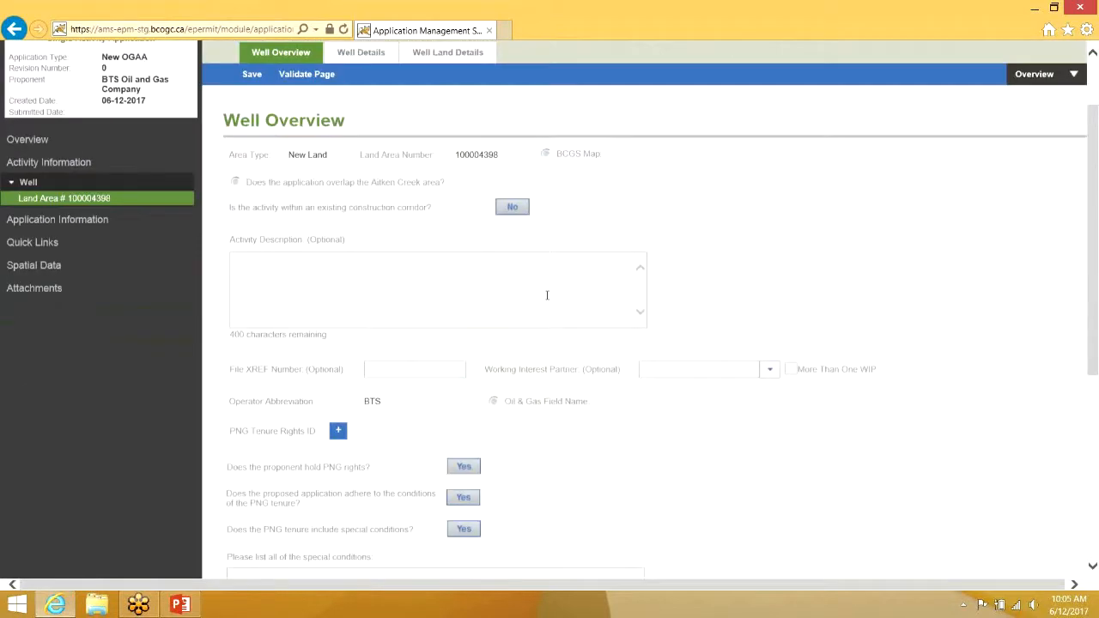
click(357, 145)
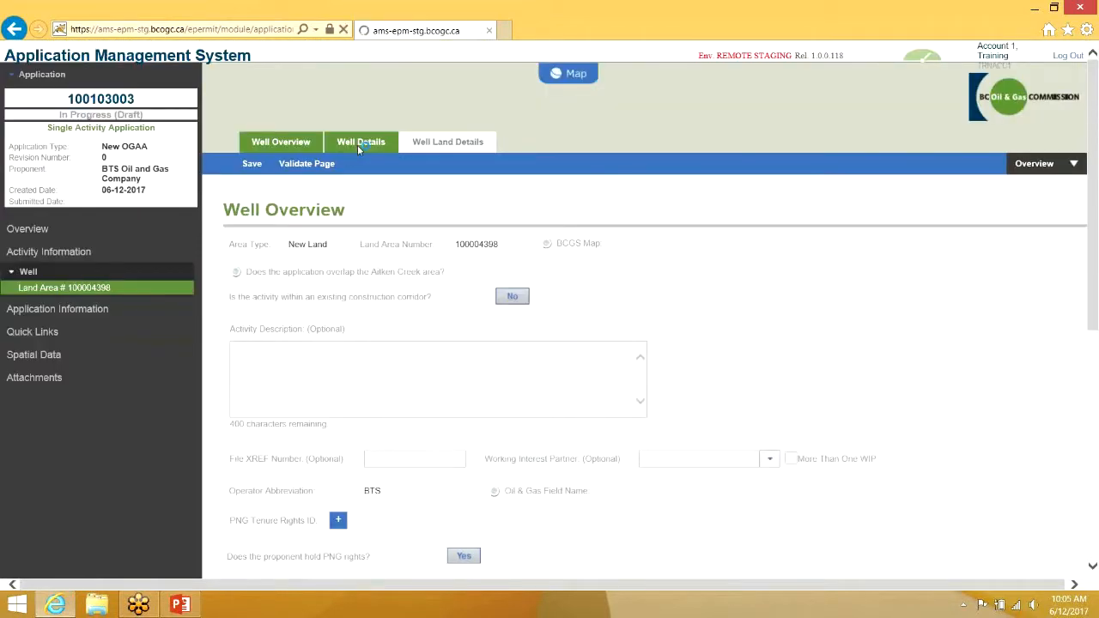
click(461, 145)
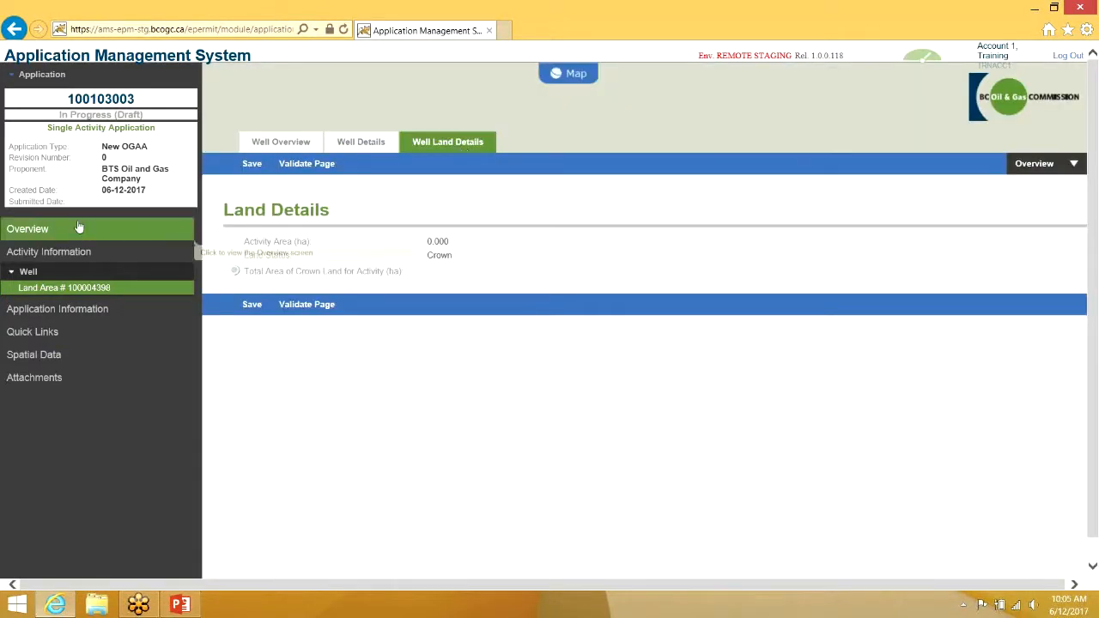
click(75, 230)
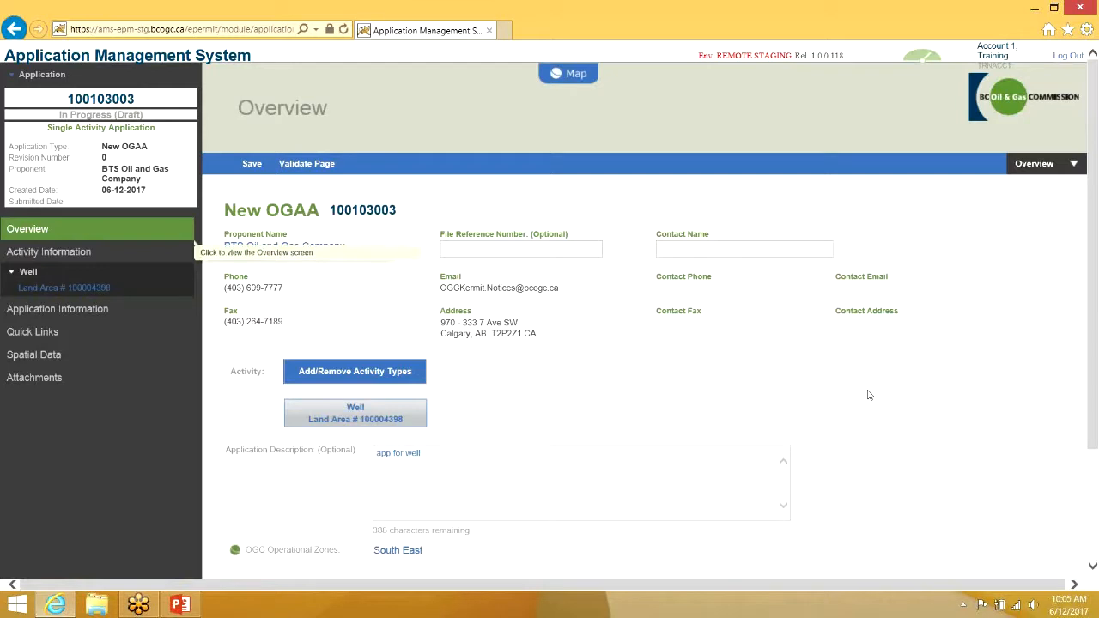
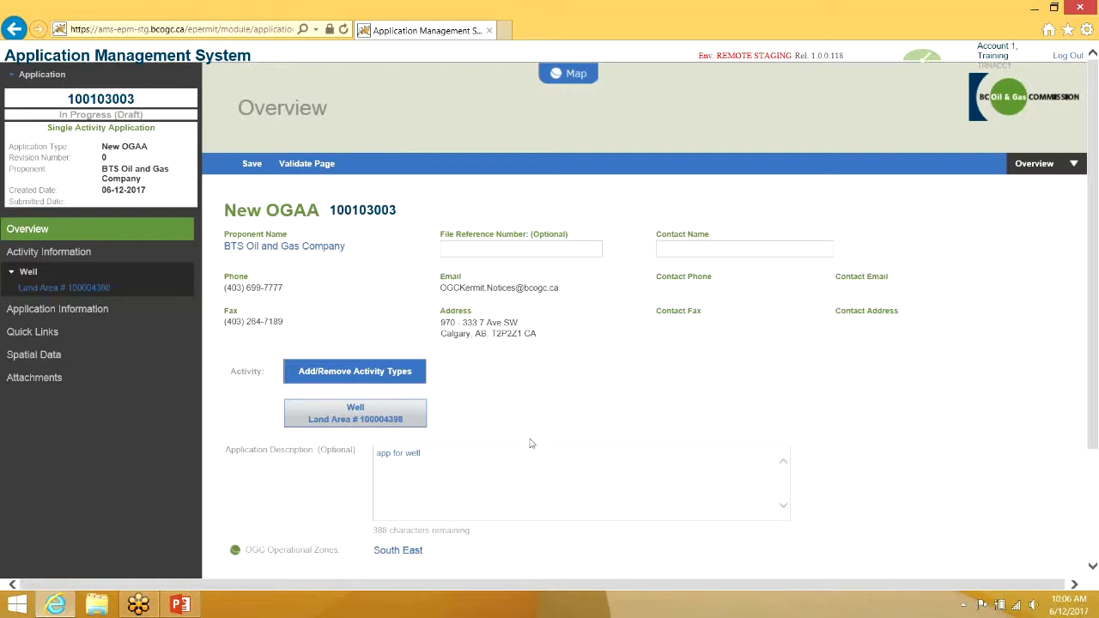
Reopen the well's land area overview and examine its area type, BCGS map and Aitken Creek overlap fields.
click(89, 310)
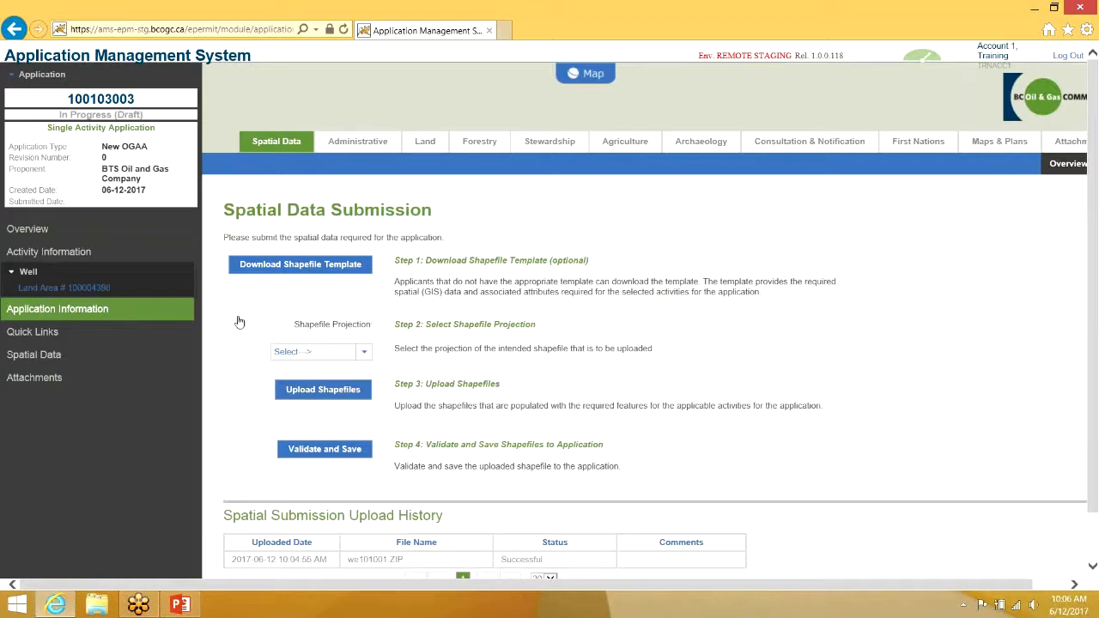
click(84, 290)
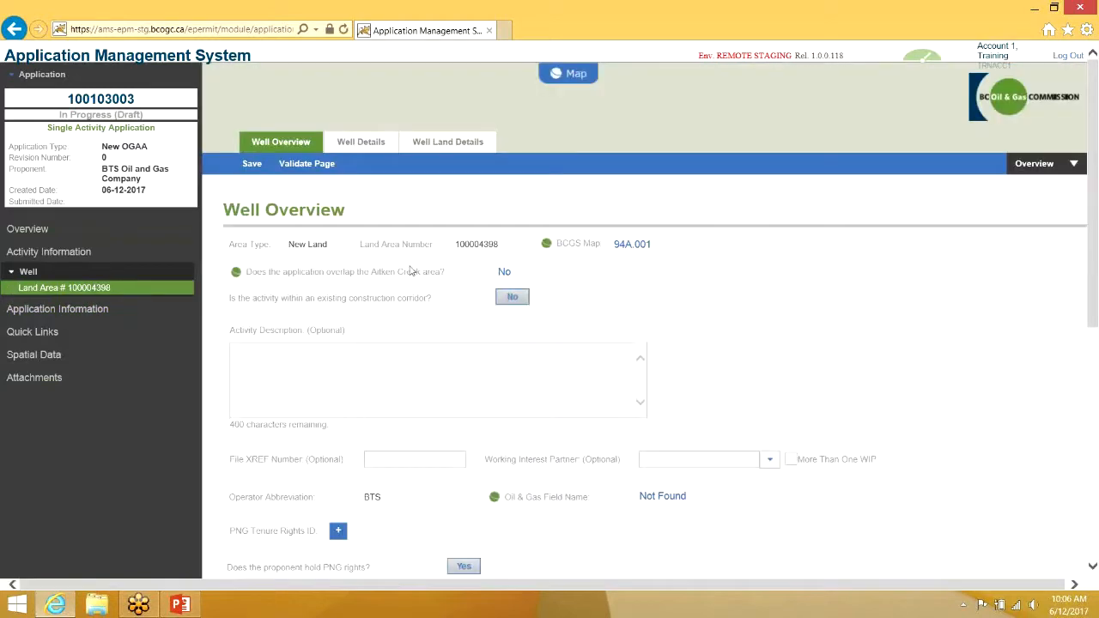
drag(311, 246, 275, 246)
click(308, 256)
Examine the well application's Stewardship and Forestry details under its application information.
click(184, 309)
click(480, 145)
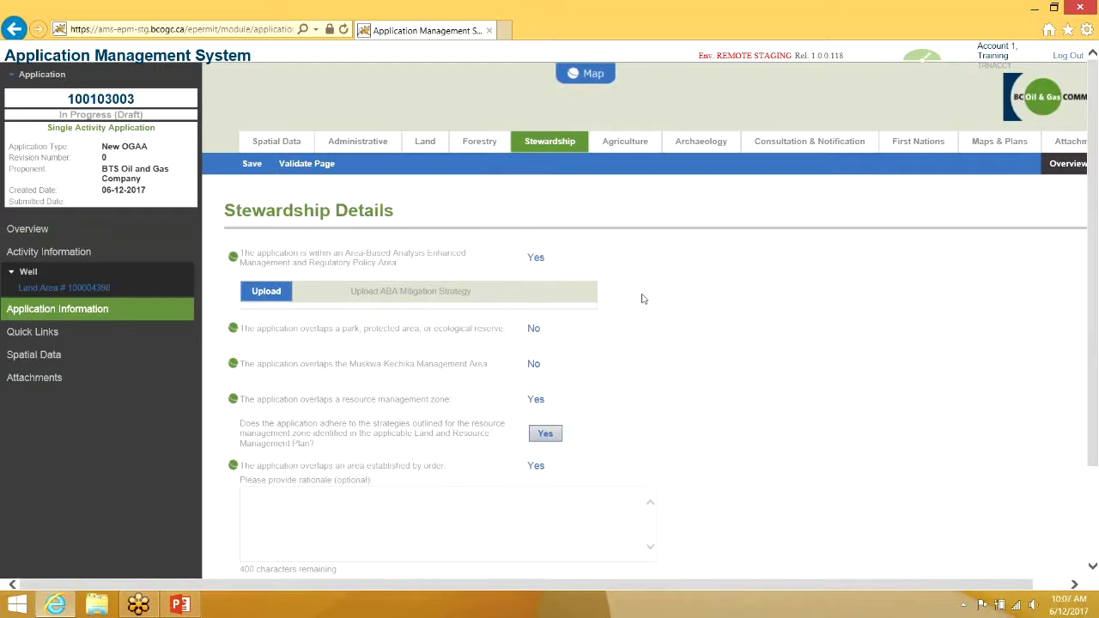
click(485, 147)
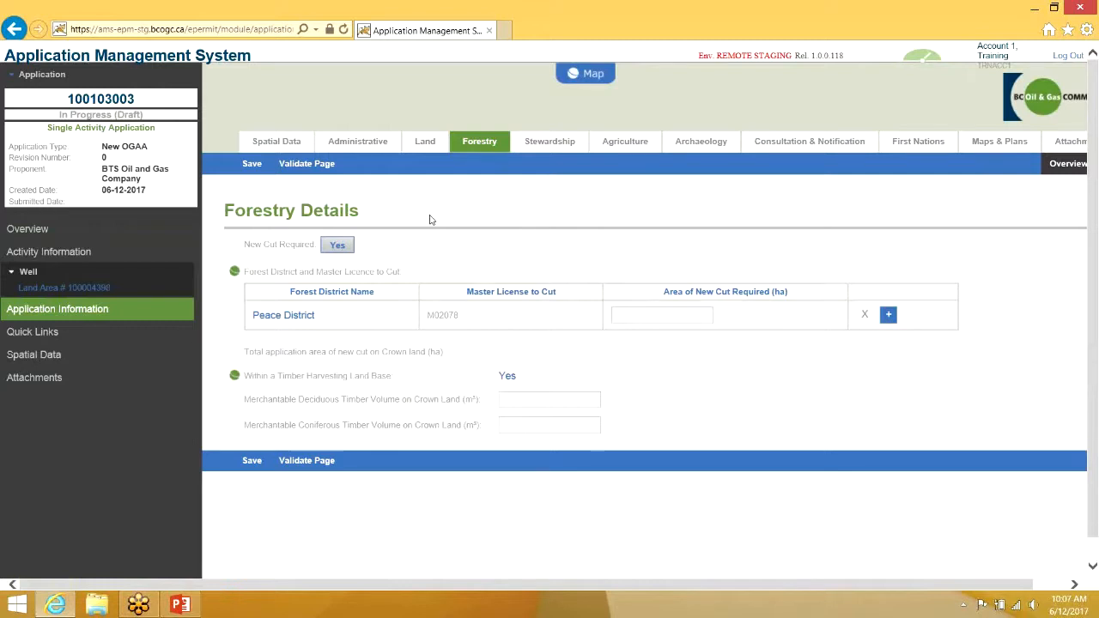
Return to the application Overview, open the well's land area, and examine its land area number and WA number.
click(126, 230)
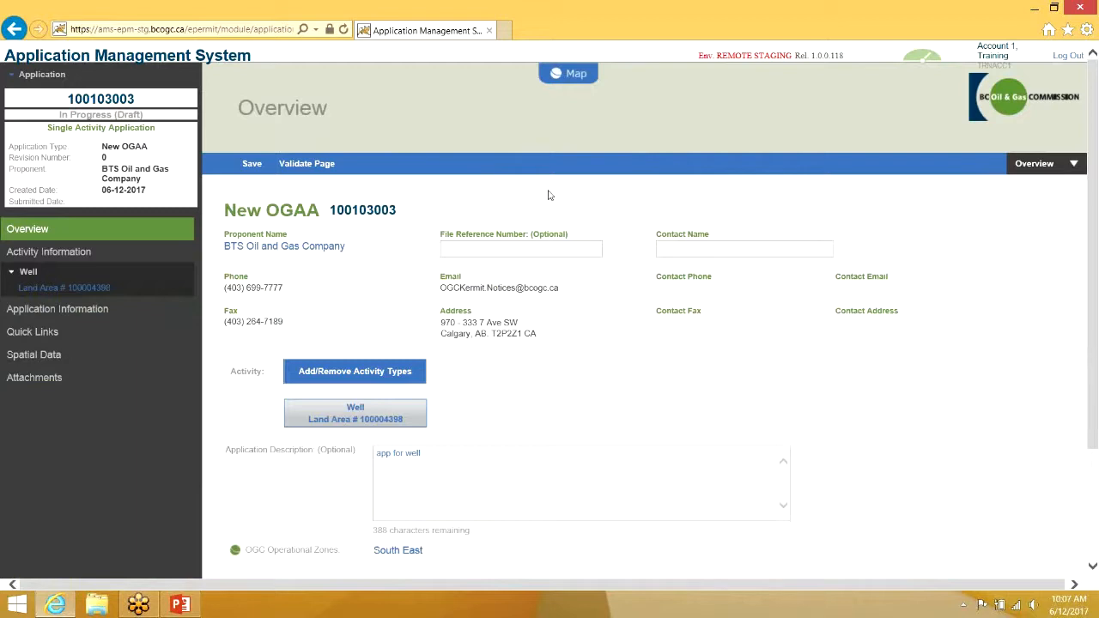
click(604, 23)
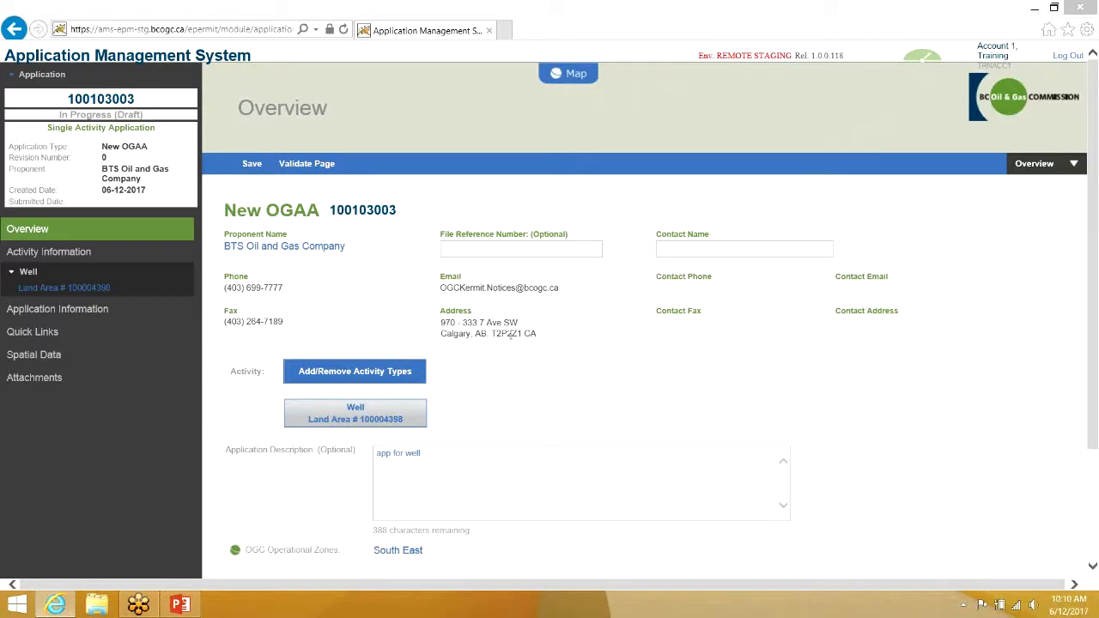
click(120, 293)
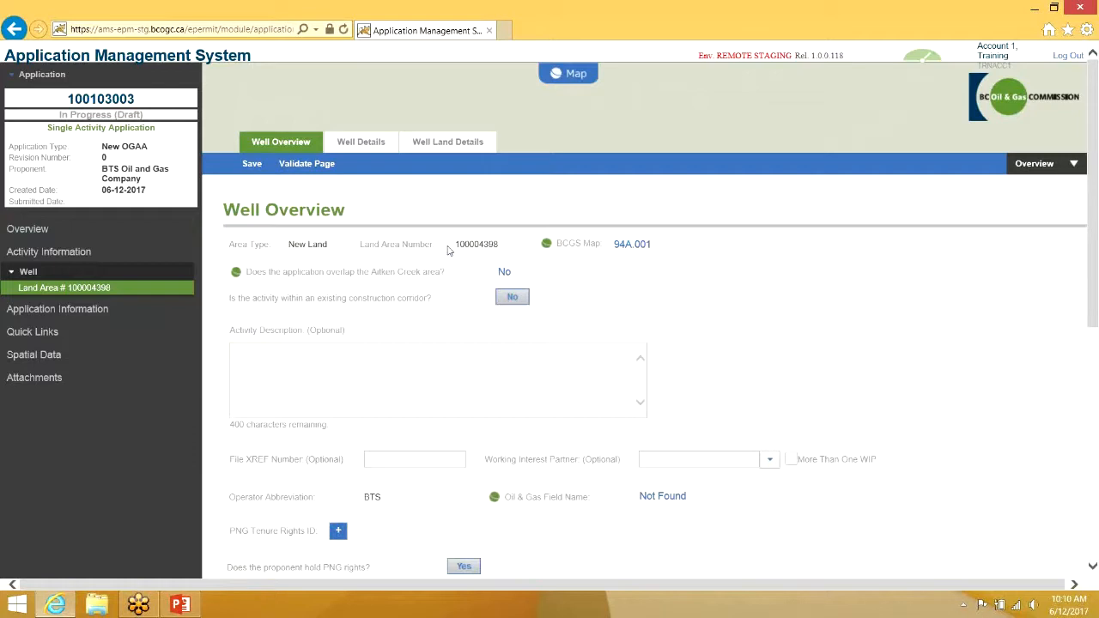
double_click(493, 249)
click(473, 254)
double_click(482, 248)
click(589, 304)
scroll(589, 306, down, 4)
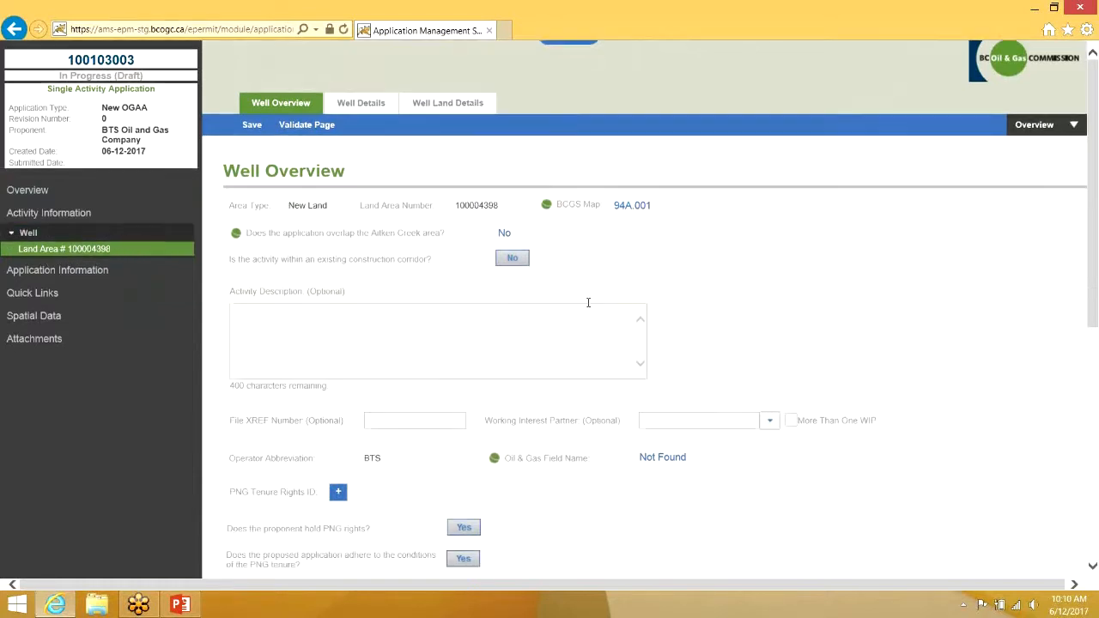
scroll(588, 308, down, 2)
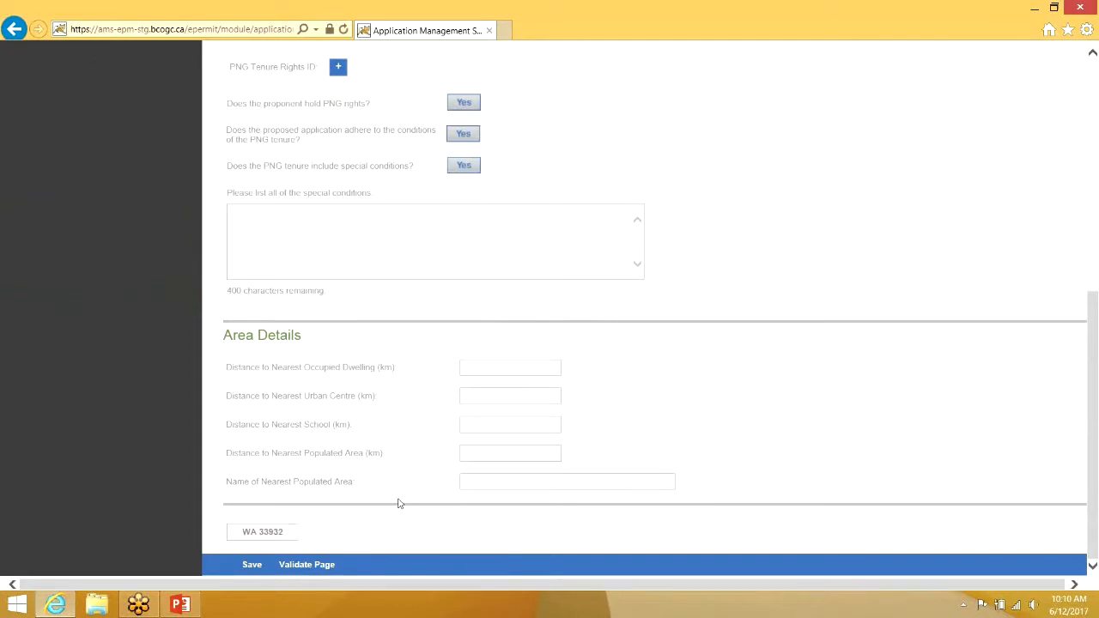
click(273, 545)
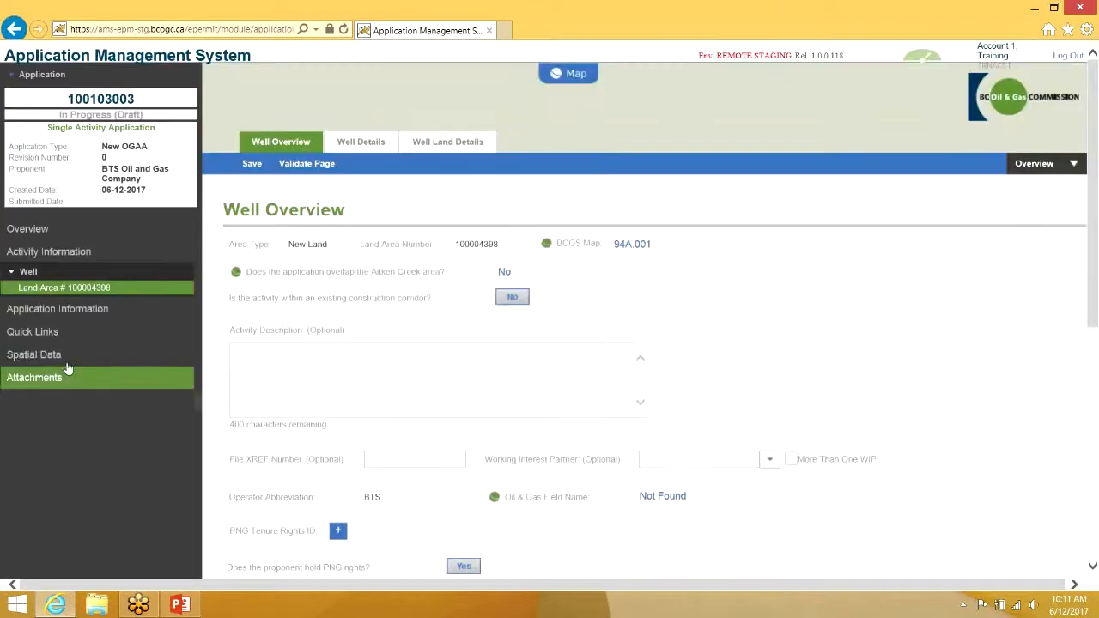
Set the spatial submission's projection to Nad 83 BC Albers and upload, validate and save the we101001 shapefile again.
click(67, 363)
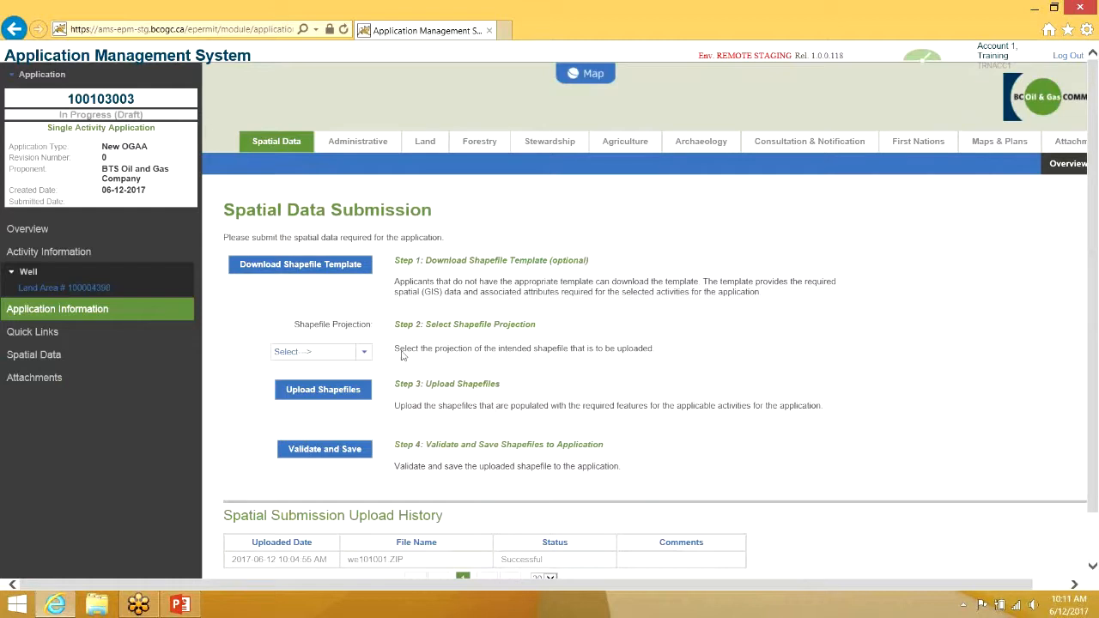
click(364, 352)
click(339, 442)
click(313, 391)
click(468, 319)
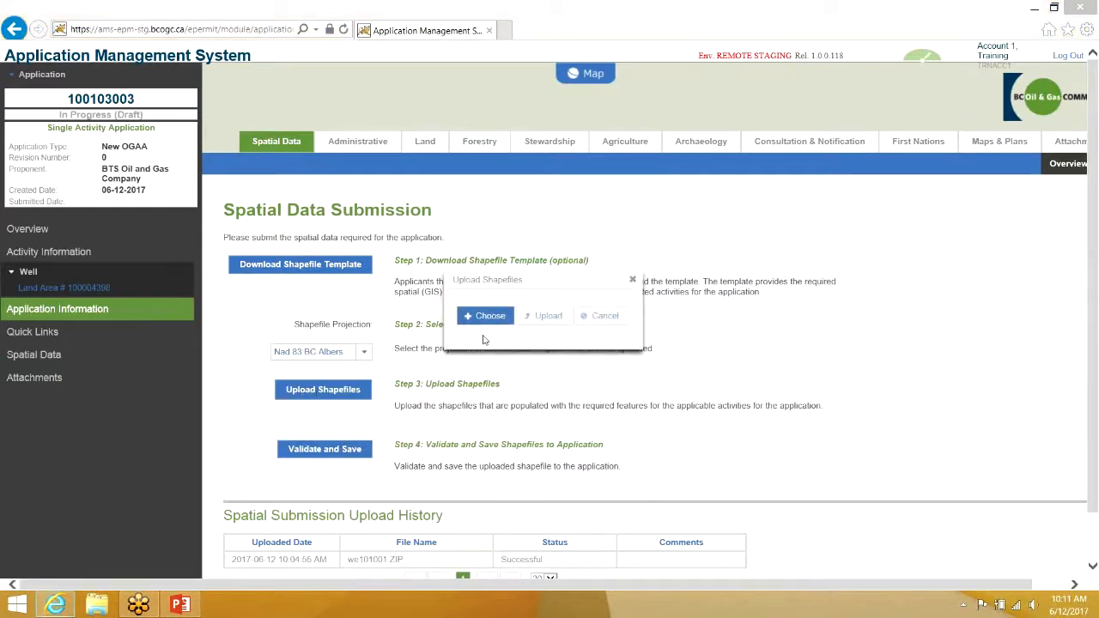
click(304, 227)
key(w)
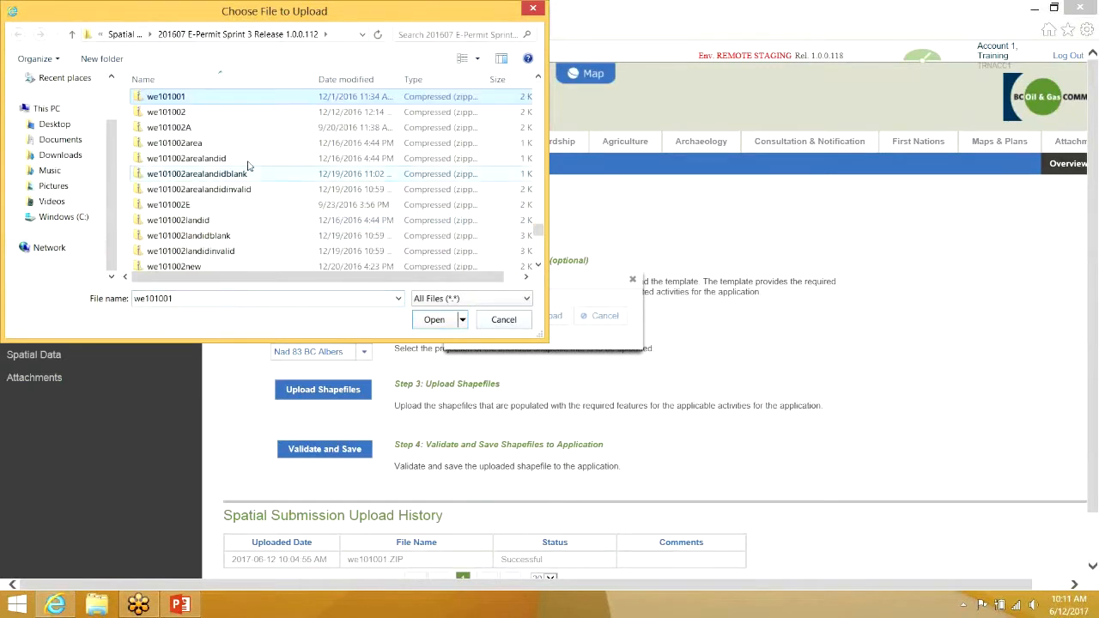
double_click(218, 100)
click(544, 315)
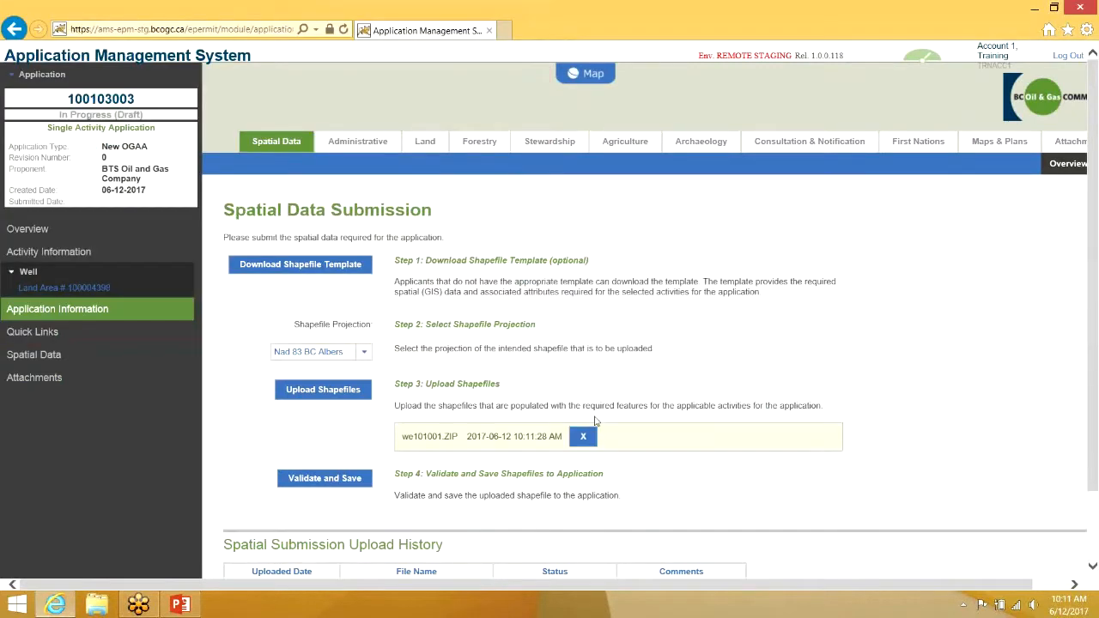
click(362, 482)
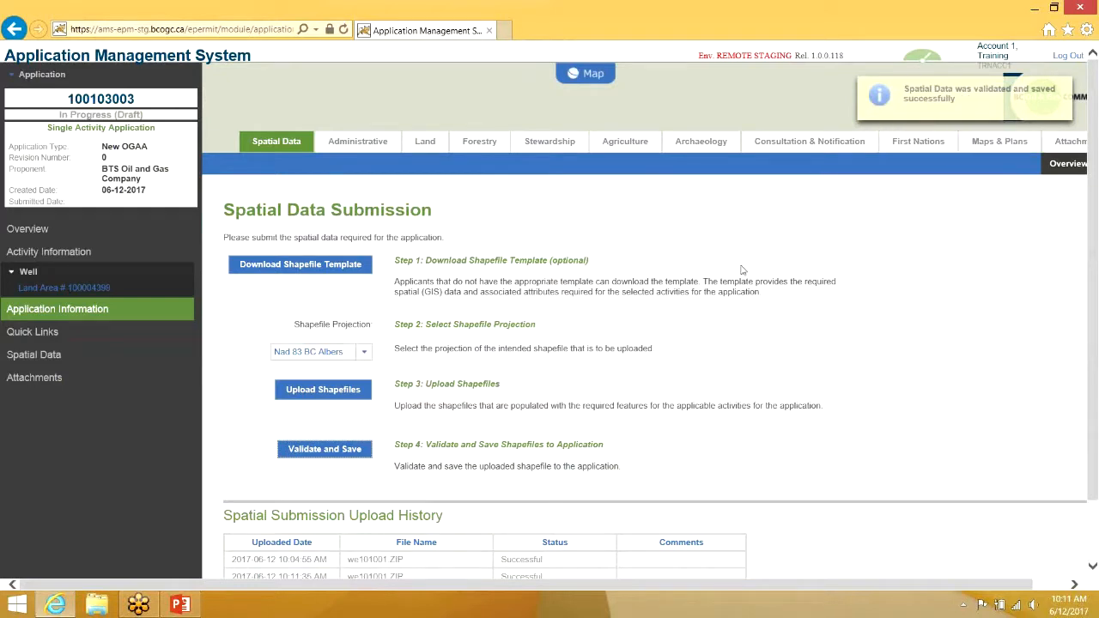
scroll(734, 278, down, 2)
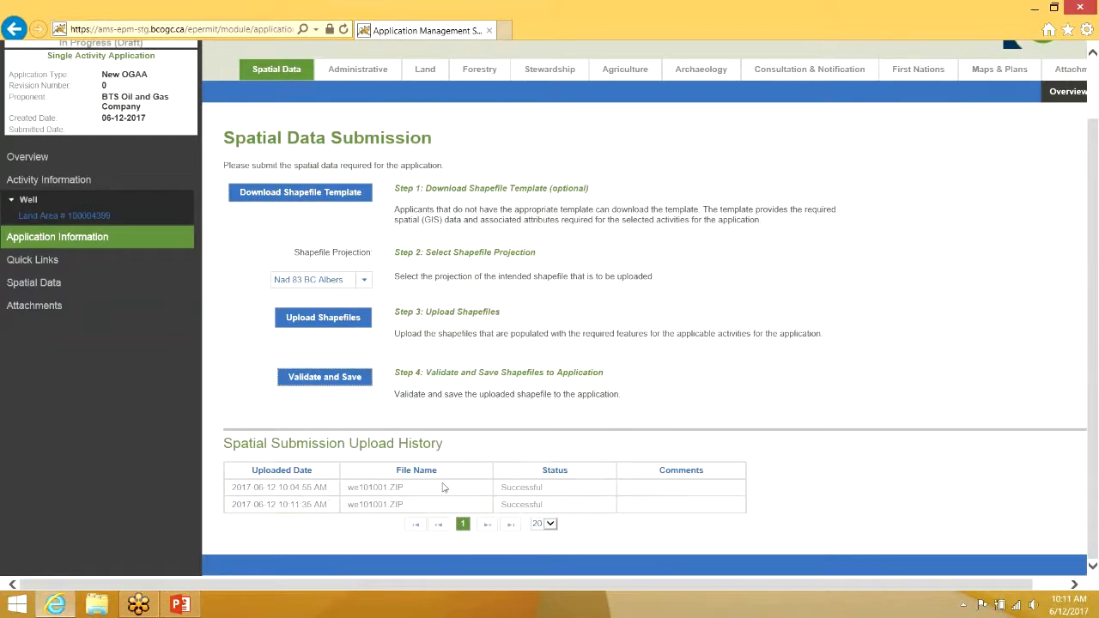
Reopen the well's land area after the resubmission and examine its land area number and WA number.
scroll(442, 486, up, 2)
click(115, 292)
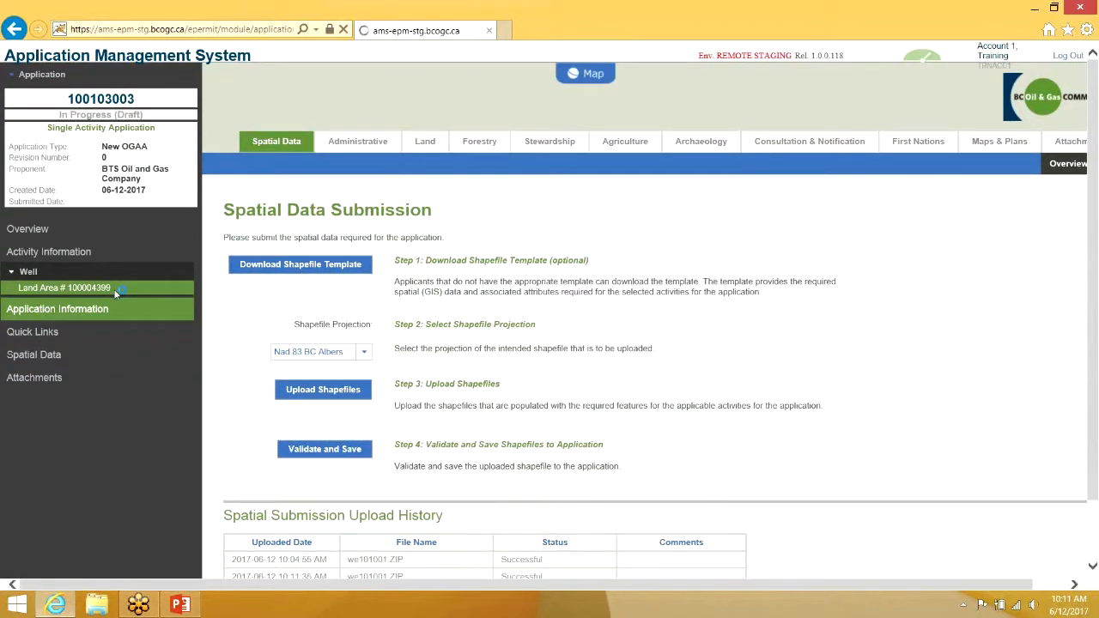
double_click(482, 244)
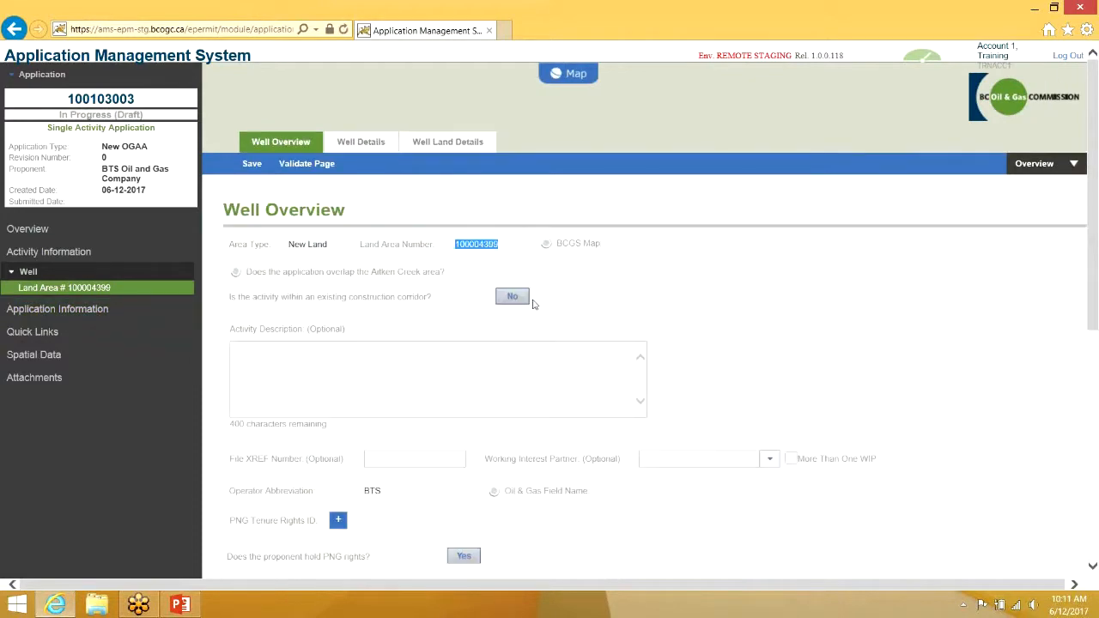
scroll(532, 303, down, 10)
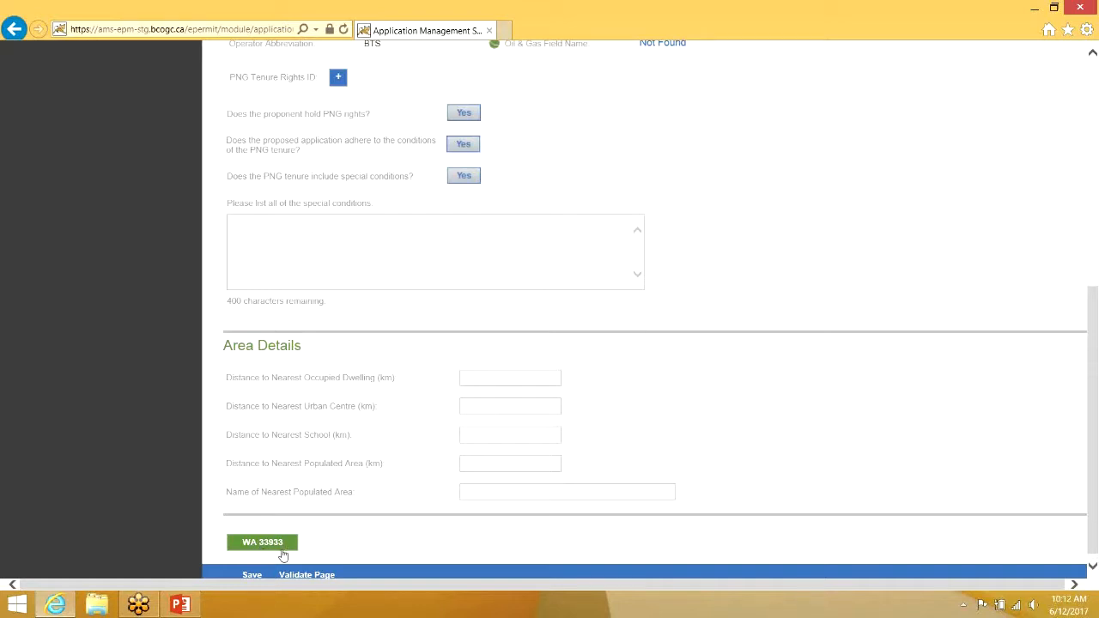
click(286, 552)
scroll(282, 554, up, 3)
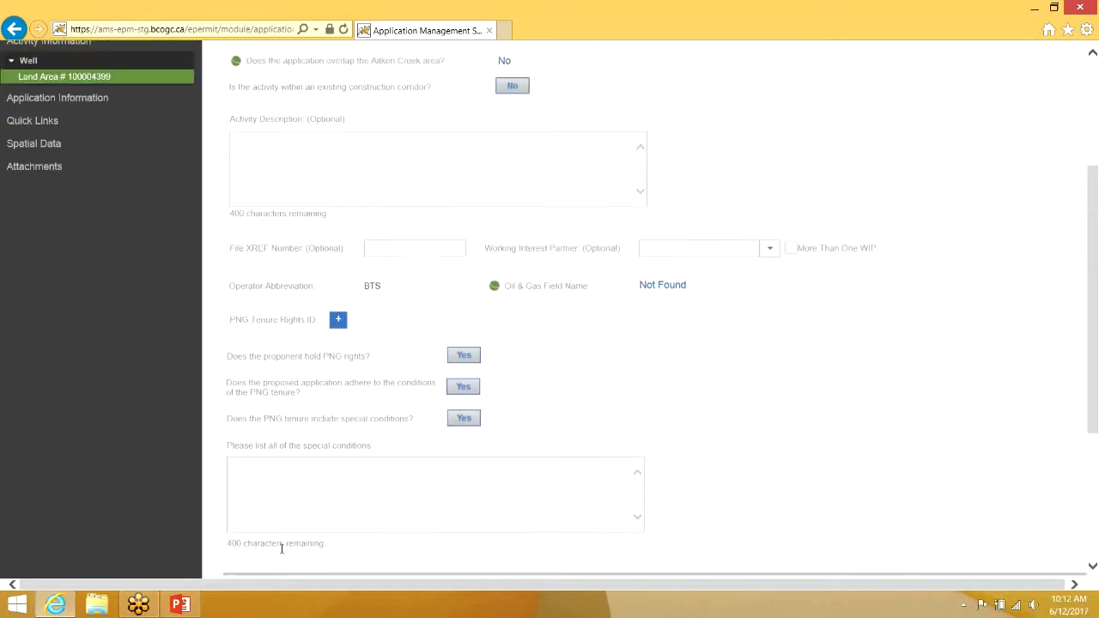
Return to the dashboard, open the multi-activity New OGAA application, and examine its well land area and WA numbers.
click(920, 57)
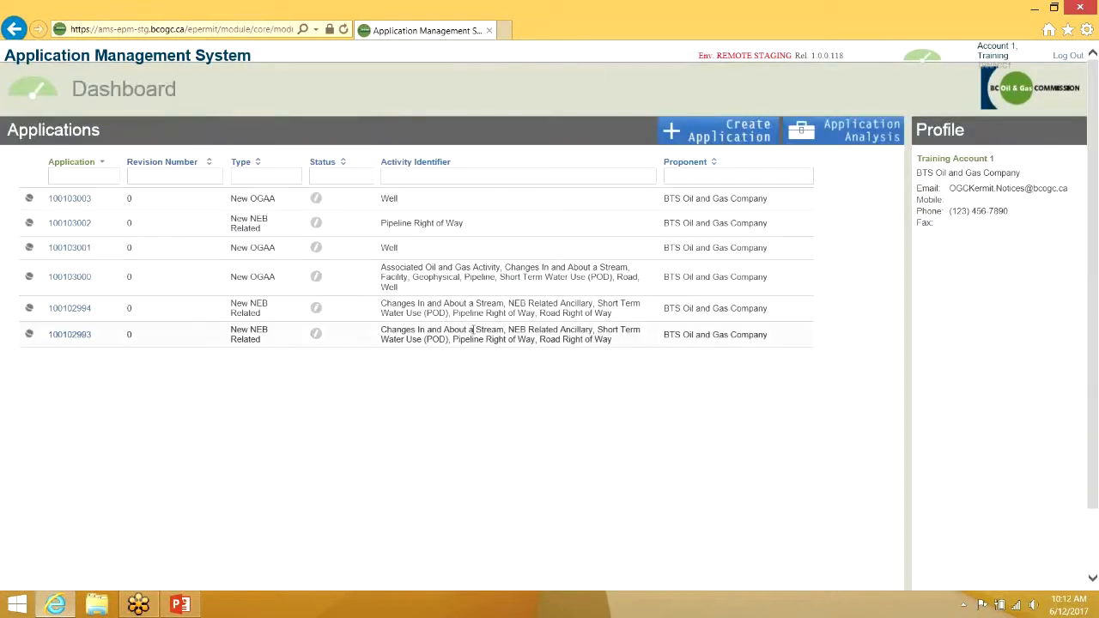
click(85, 281)
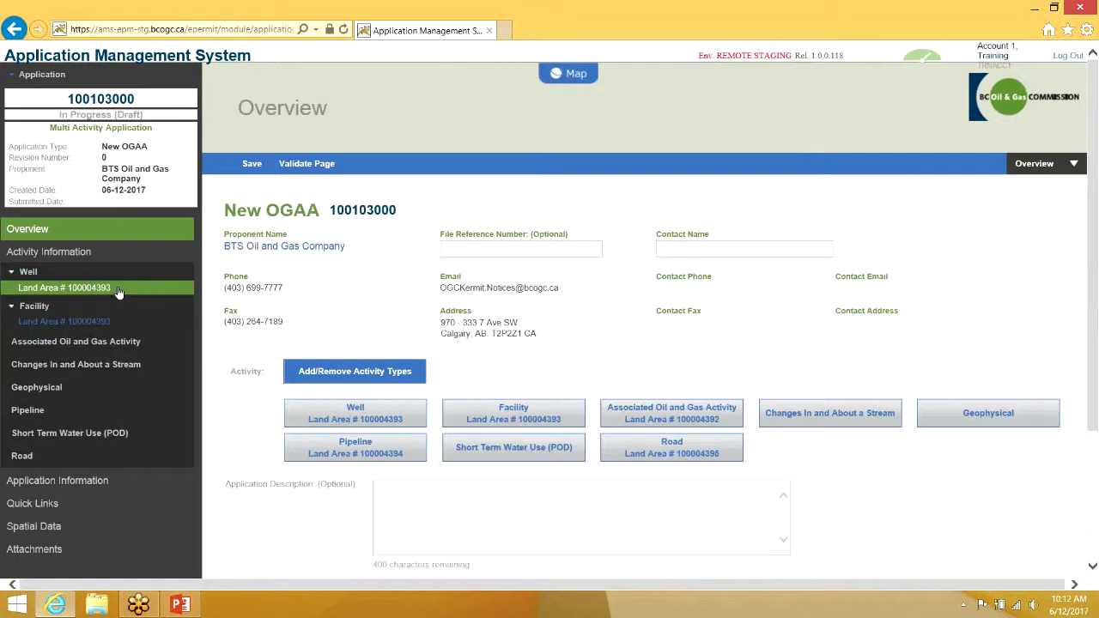
click(117, 296)
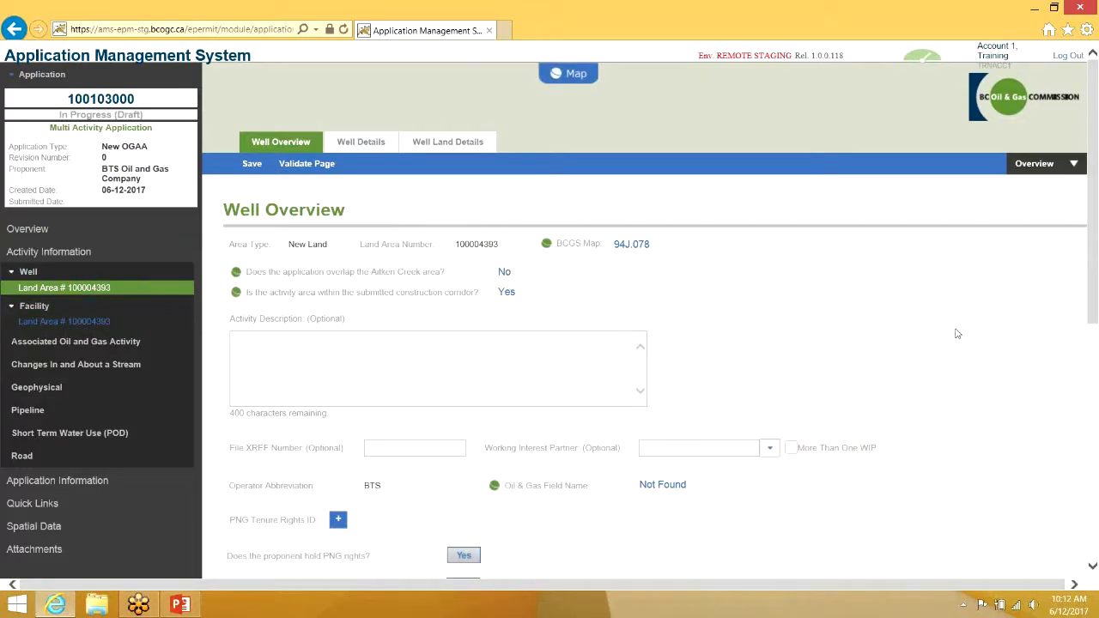
scroll(969, 371, down, 5)
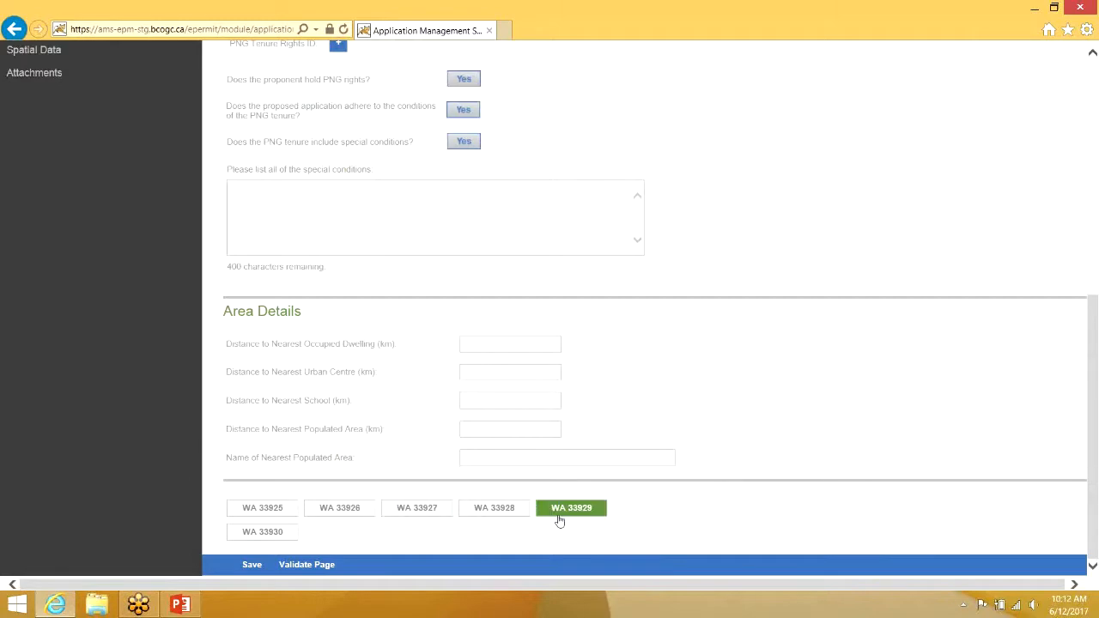
scroll(558, 515, up, 2)
scroll(558, 515, up, 1)
scroll(558, 515, up, 4)
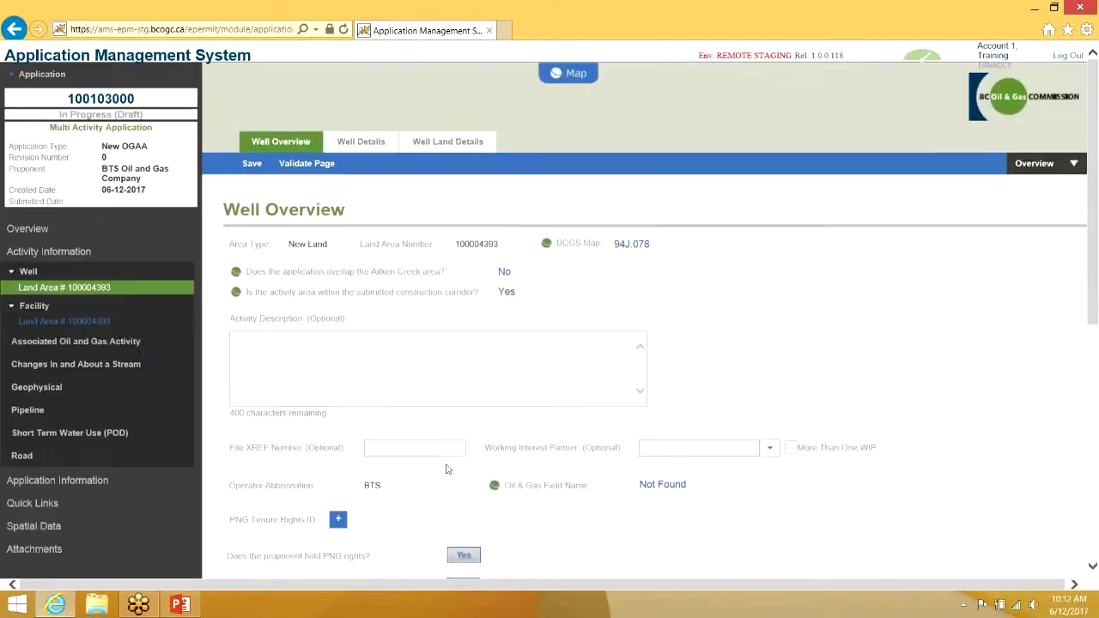
Open the facility's land area and examine its land area number and Facility Overview page to the end.
click(95, 323)
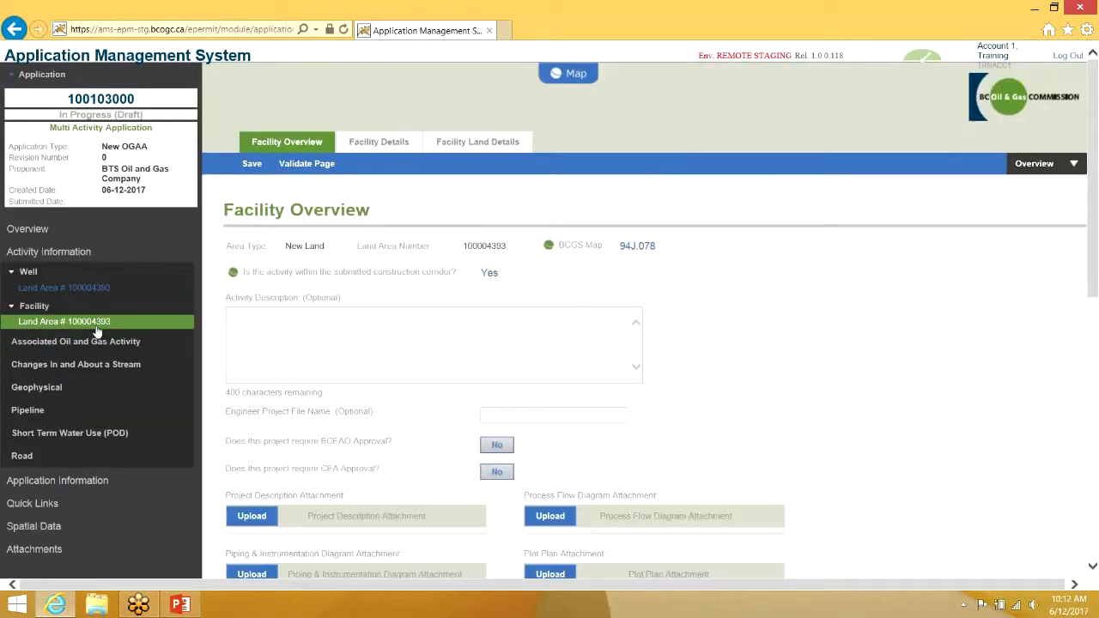
scroll(600, 364, down, 12)
click(339, 533)
scroll(346, 535, up, 12)
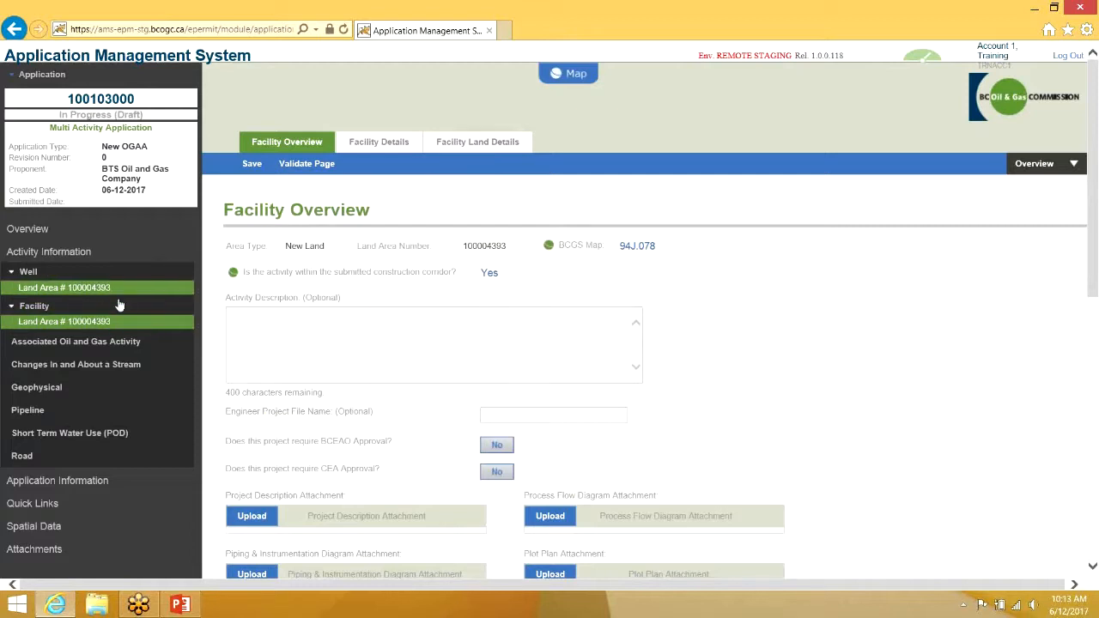
Open the Associated Oil and Gas Activity details and examine the AOGA numbers for the borrow pit, fresh water storage and site remediation.
click(126, 346)
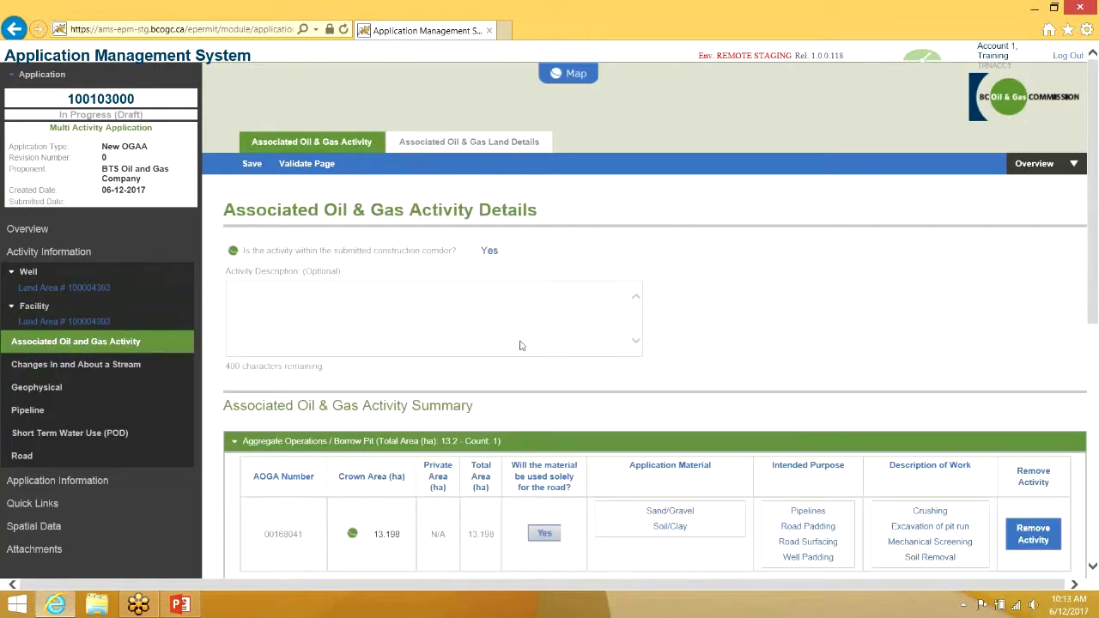
scroll(519, 345, down, 3)
mouse_move(303, 374)
mouse_down()
mouse_move(262, 379)
mouse_move(310, 379)
mouse_up()
scroll(311, 379, down, 1)
scroll(311, 375, down, 1)
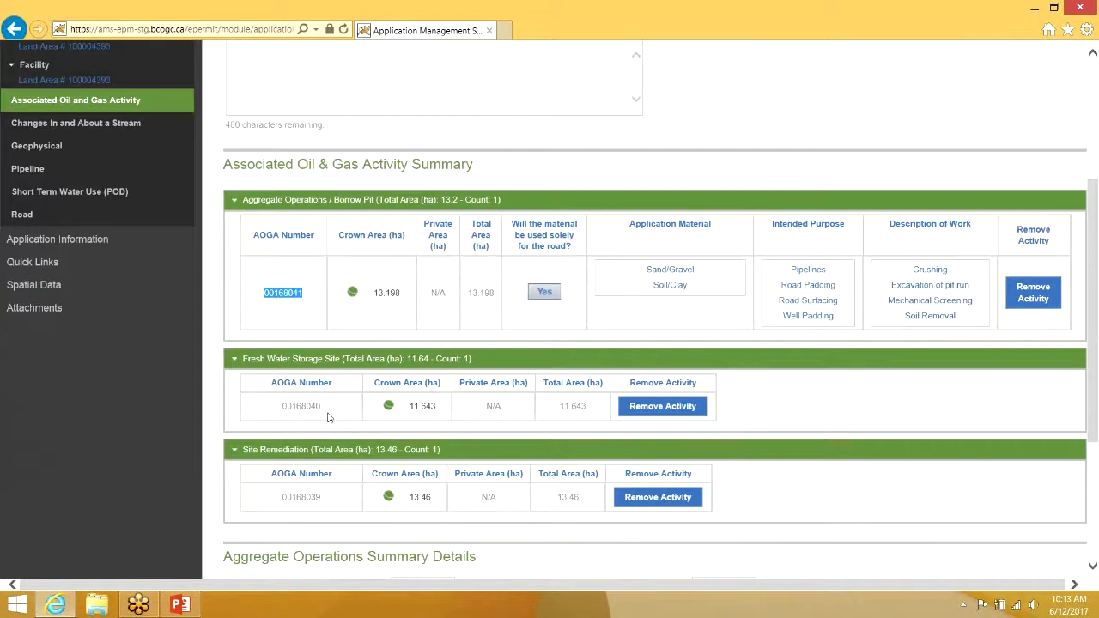
scroll(327, 418, down, 1)
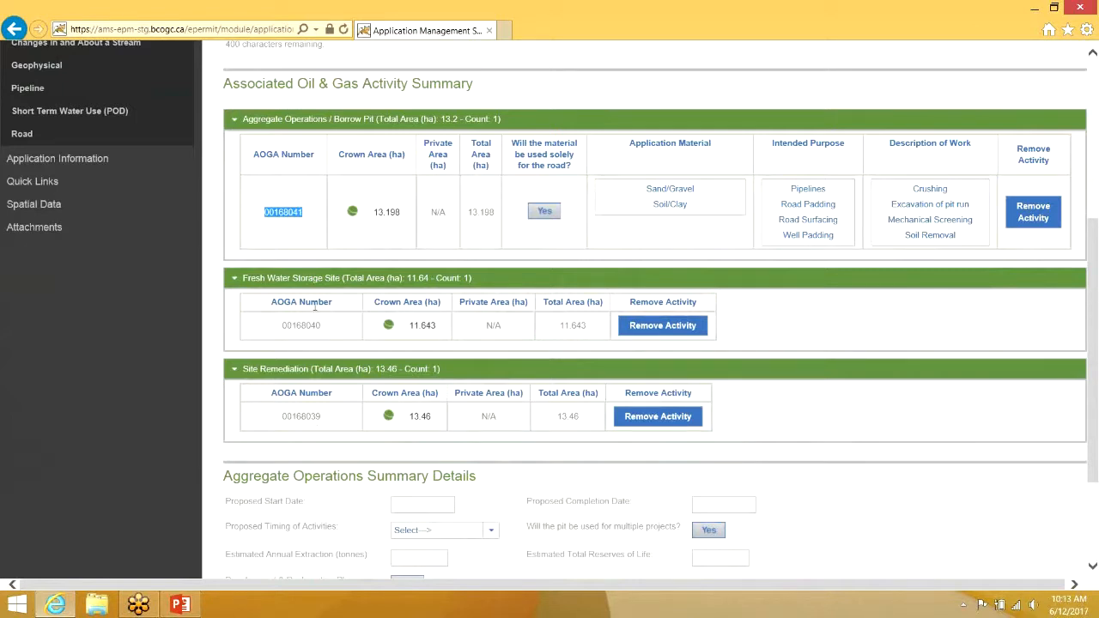
drag(319, 325, 281, 327)
drag(323, 417, 281, 418)
scroll(327, 420, up, 3)
Examine the CIAS number under Changes In and About a Stream, view the Stream Impact details, and return to its overview.
click(108, 217)
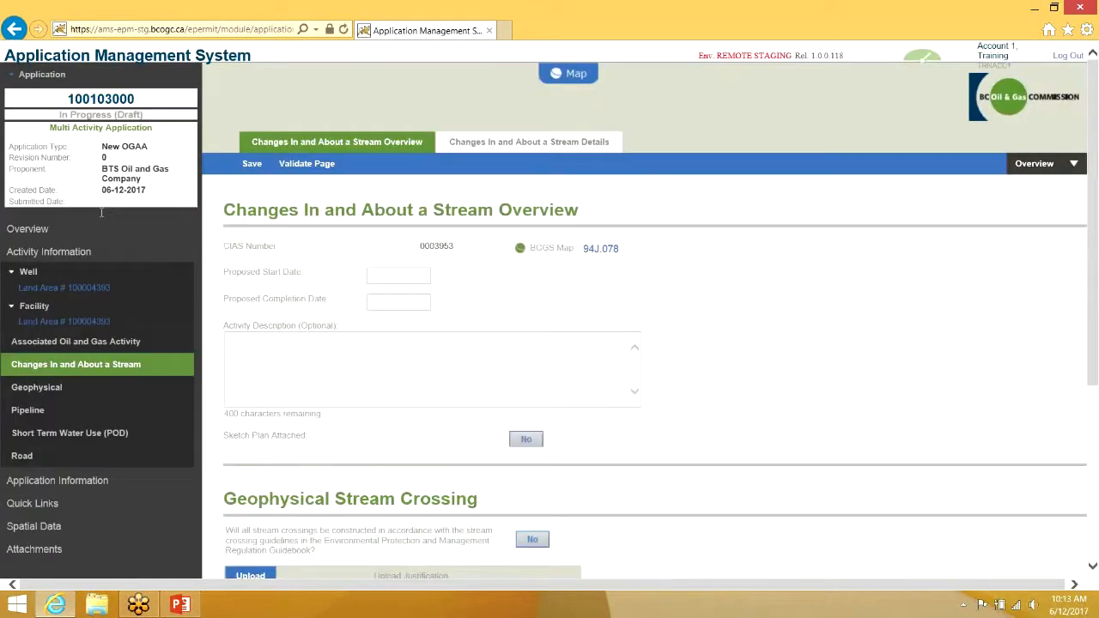
double_click(436, 249)
click(433, 256)
drag(424, 245, 460, 247)
click(461, 247)
scroll(461, 247, down, 3)
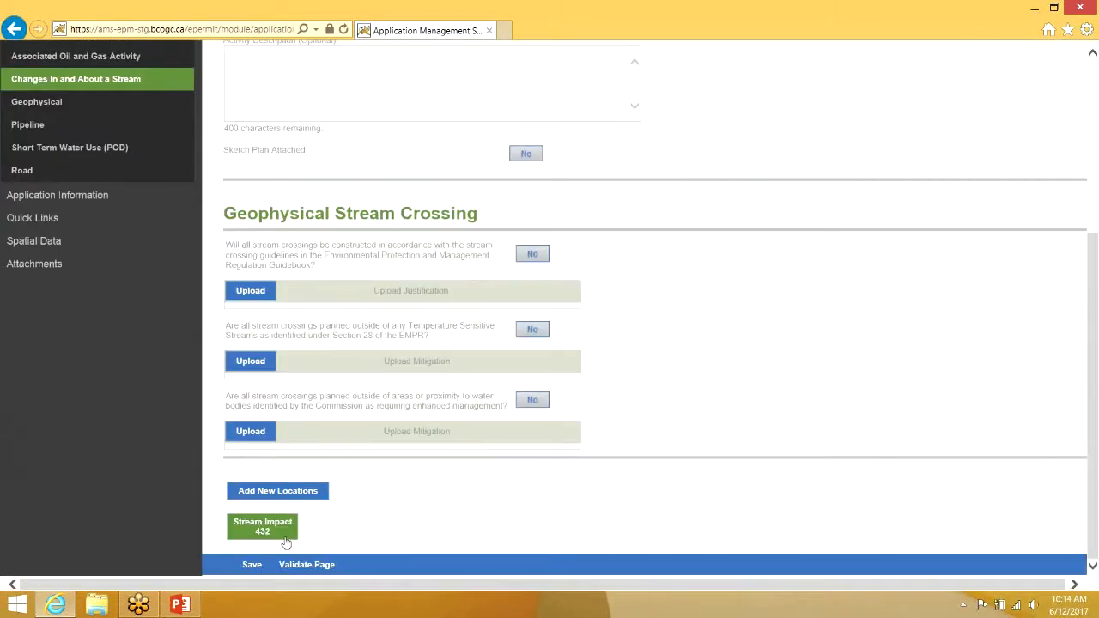
click(285, 542)
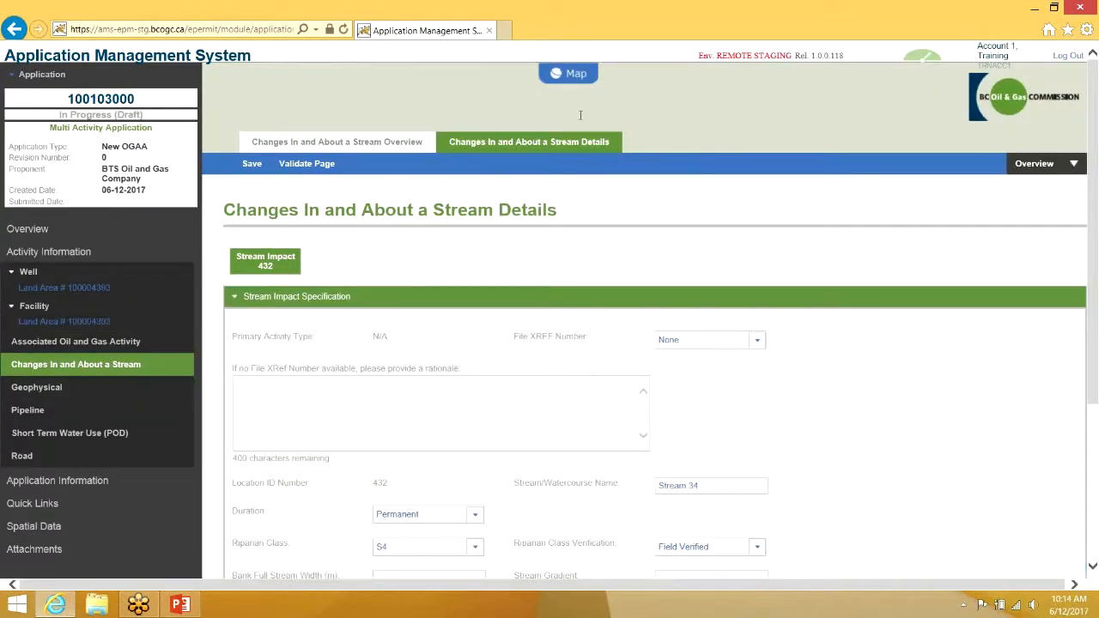
click(605, 22)
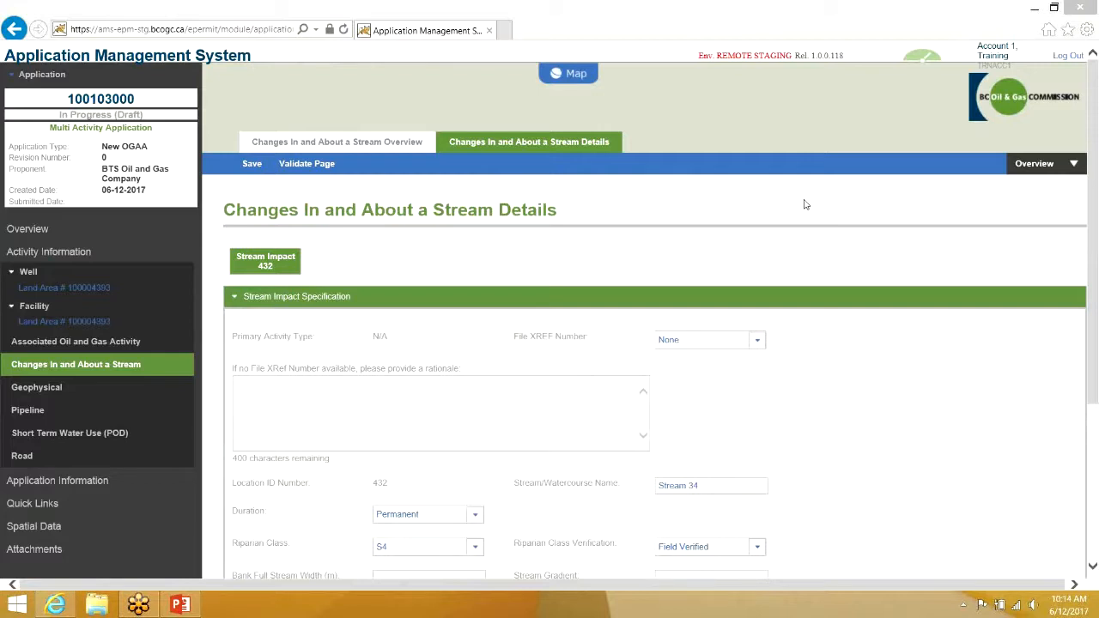
click(279, 139)
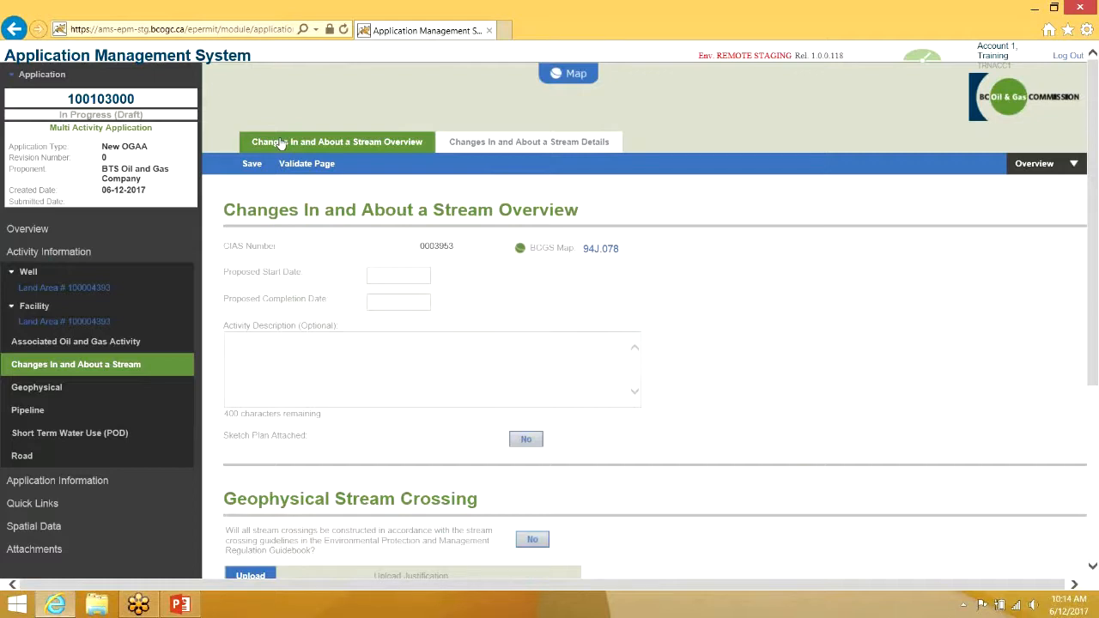
Examine the pipeline project number on the Pipeline Overview and the identifying details on the Road page.
click(39, 416)
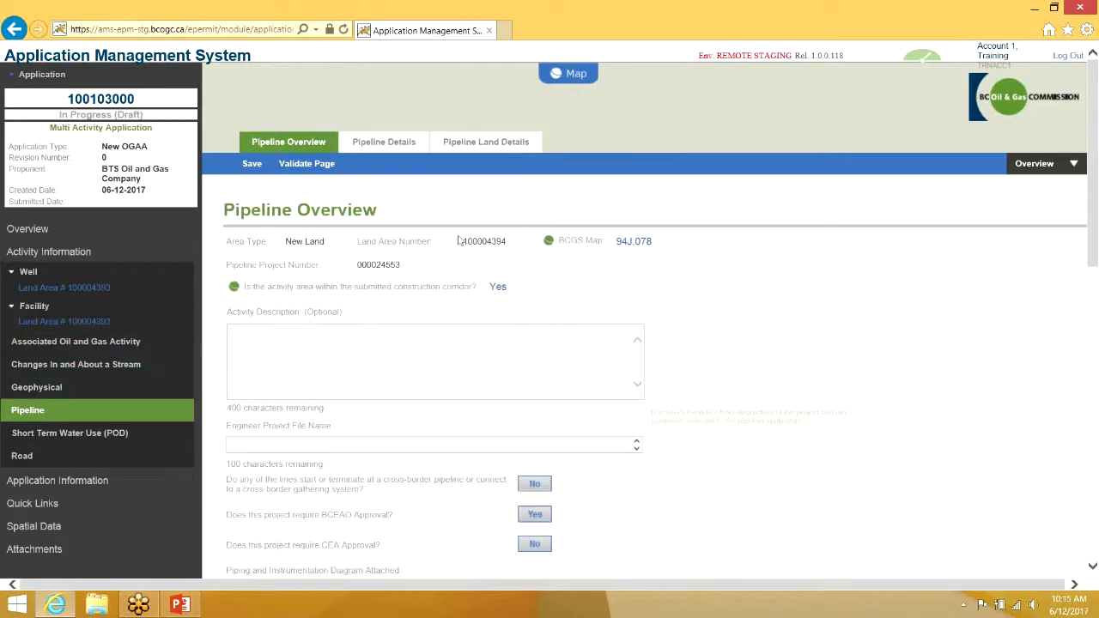
drag(395, 265, 373, 268)
click(401, 270)
click(98, 455)
double_click(313, 276)
Examine the geophysical program number in the Geophysical Details and reopen the Associated Oil and Gas Activity details.
click(86, 395)
double_click(593, 251)
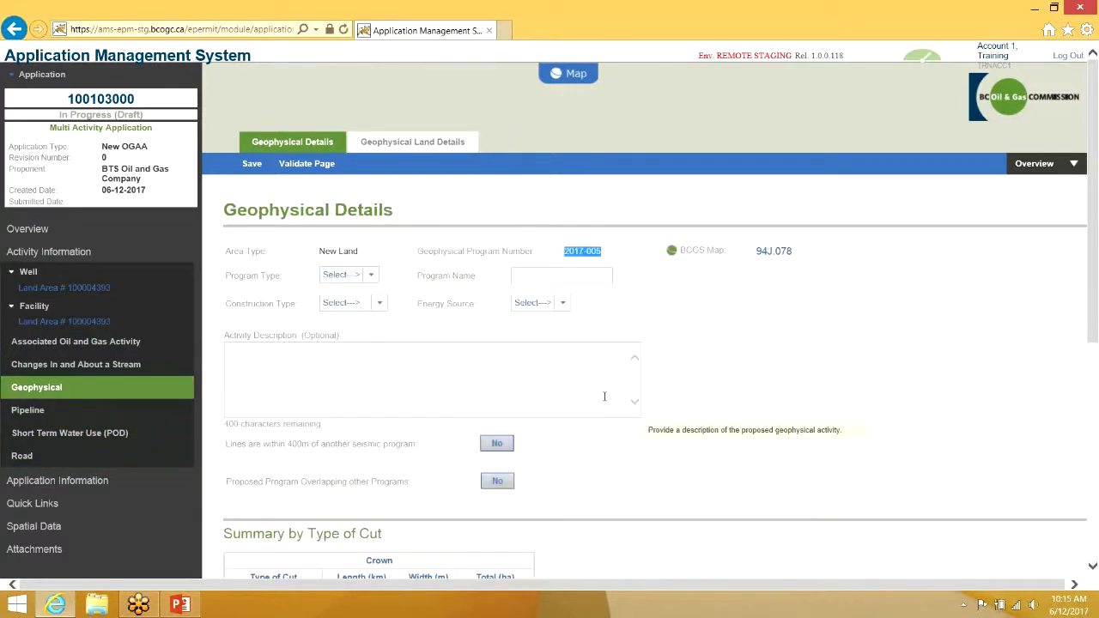
click(642, 306)
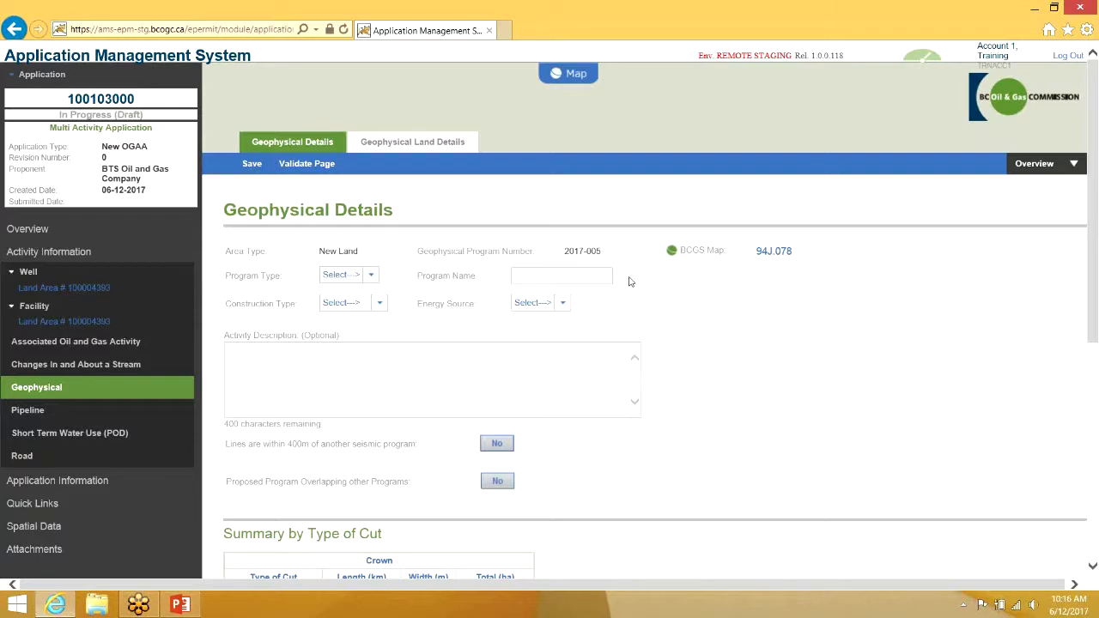
click(134, 345)
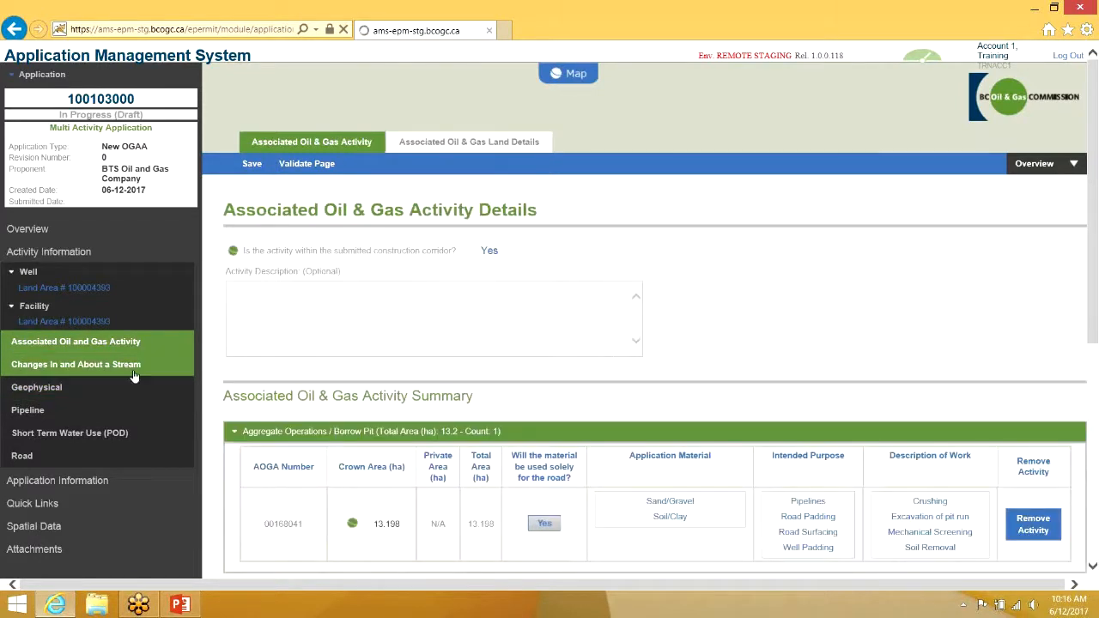
View the Geophysical Details again and examine the pipeline project number on the Pipeline Overview.
click(118, 395)
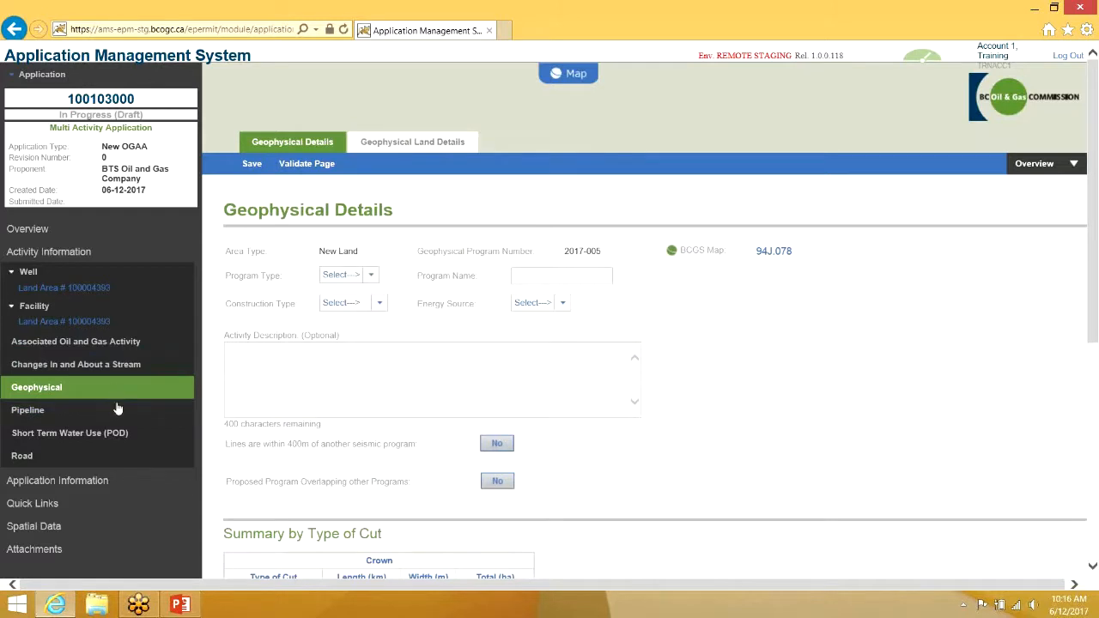
click(127, 417)
drag(403, 267, 338, 281)
Examine the STWU number on the Short Term Water Use (POD) Overview and view the rest of that page.
click(141, 446)
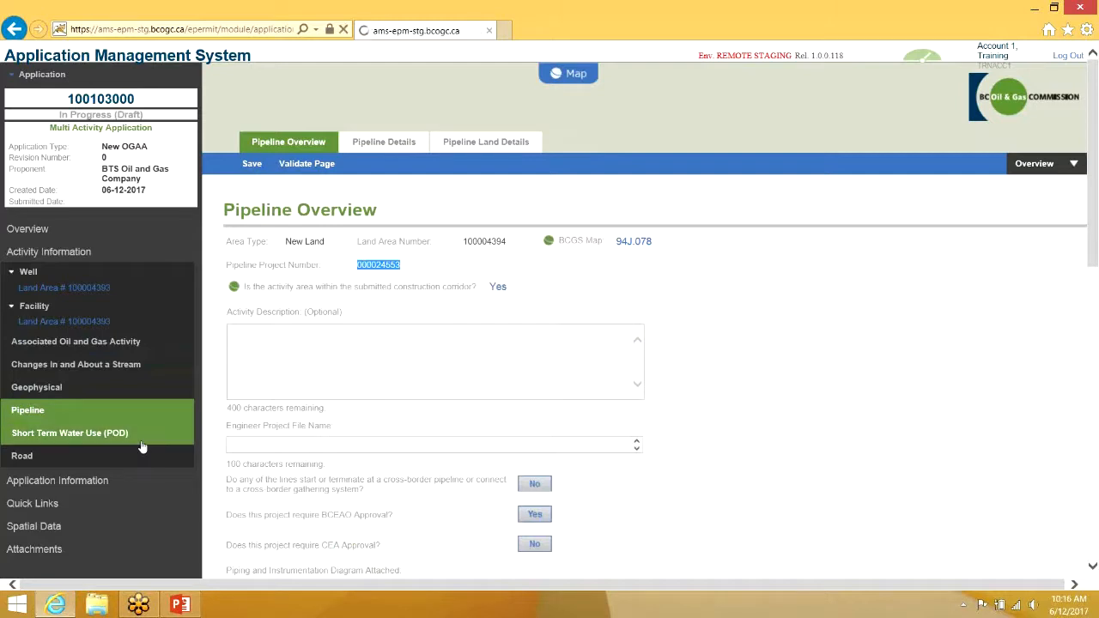
drag(418, 251, 372, 251)
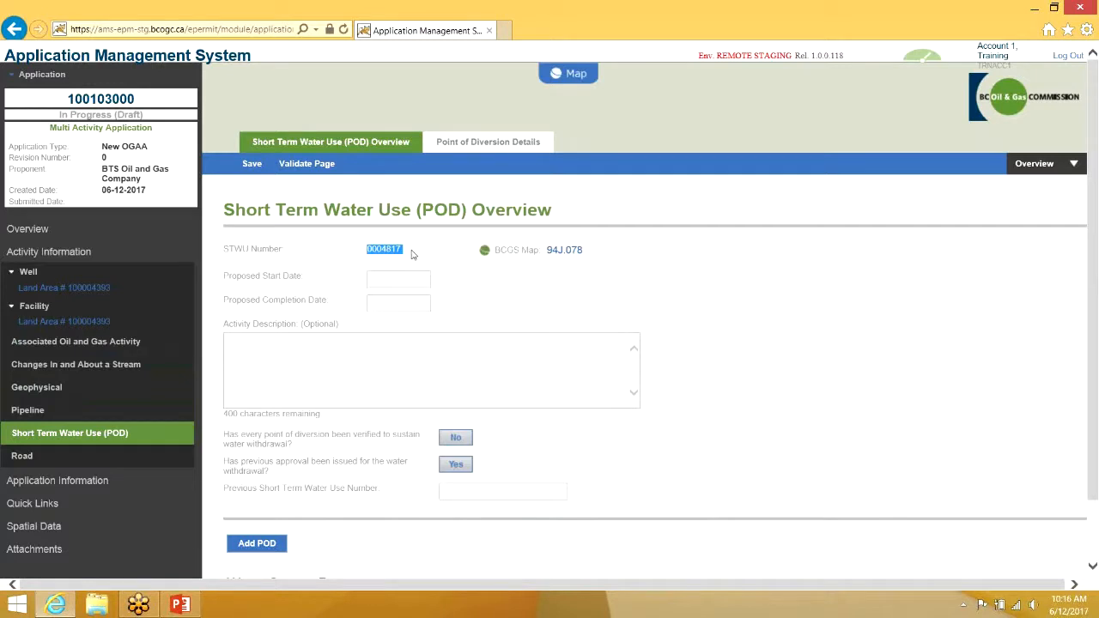
scroll(414, 251, down, 1)
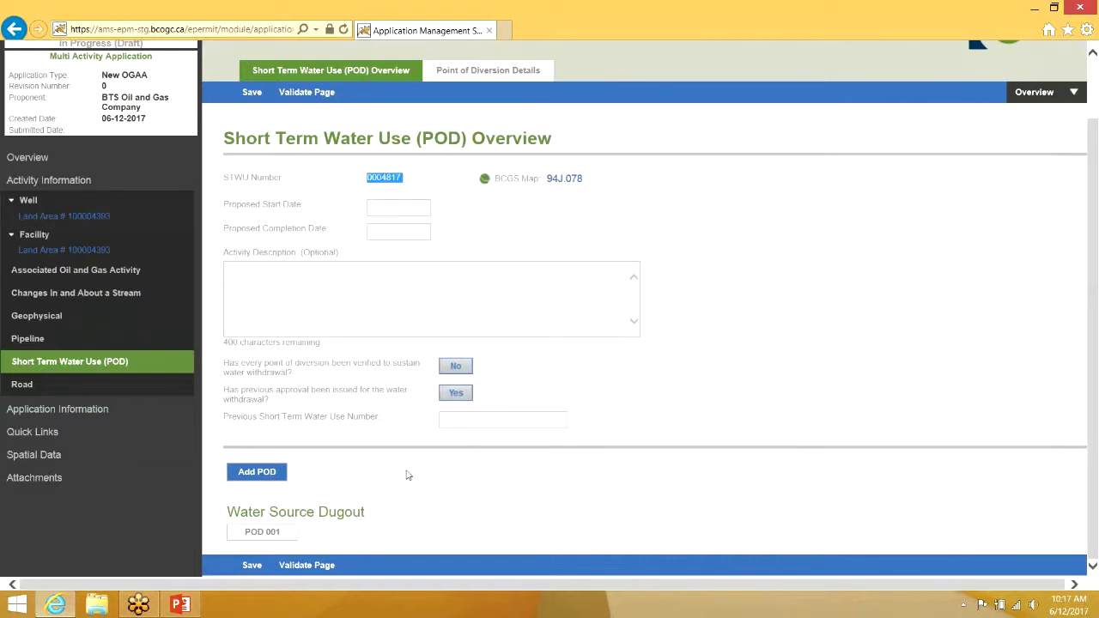
click(441, 180)
Open the Road Overview and examine the road number.
click(137, 386)
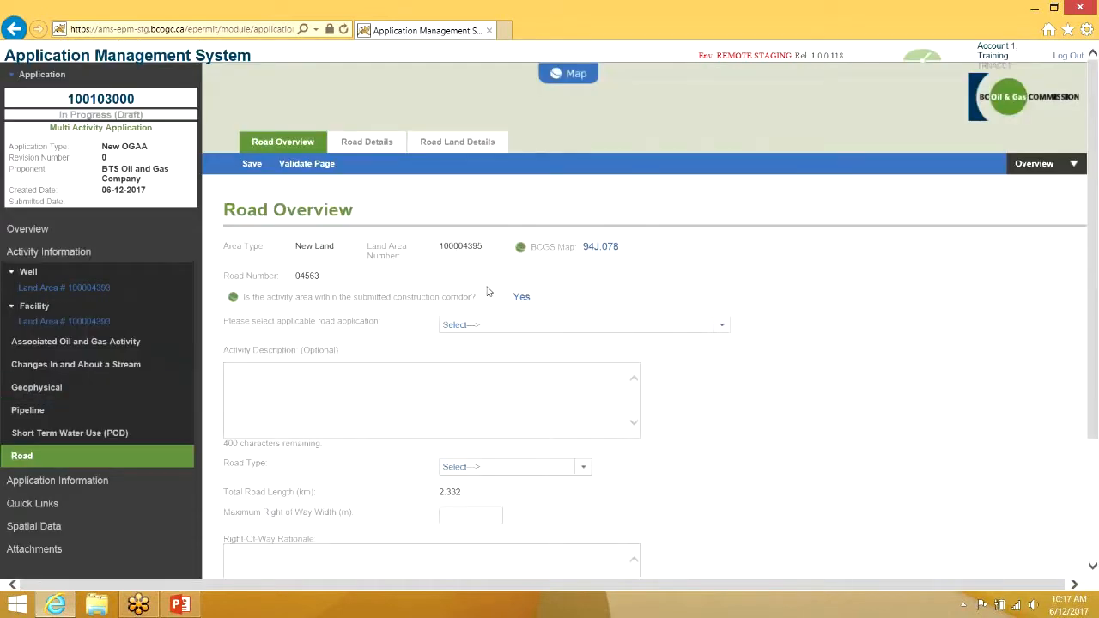
double_click(307, 278)
click(319, 277)
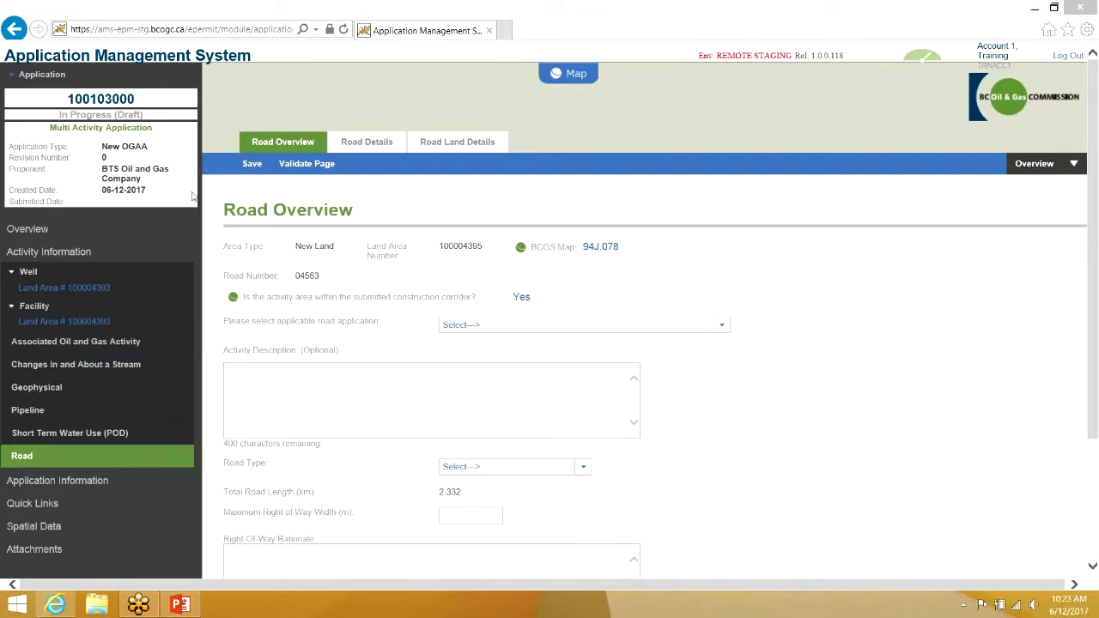
Examine the application number, the draft status and the application type, revision, proponent and date details in the application summary.
drag(63, 99, 138, 105)
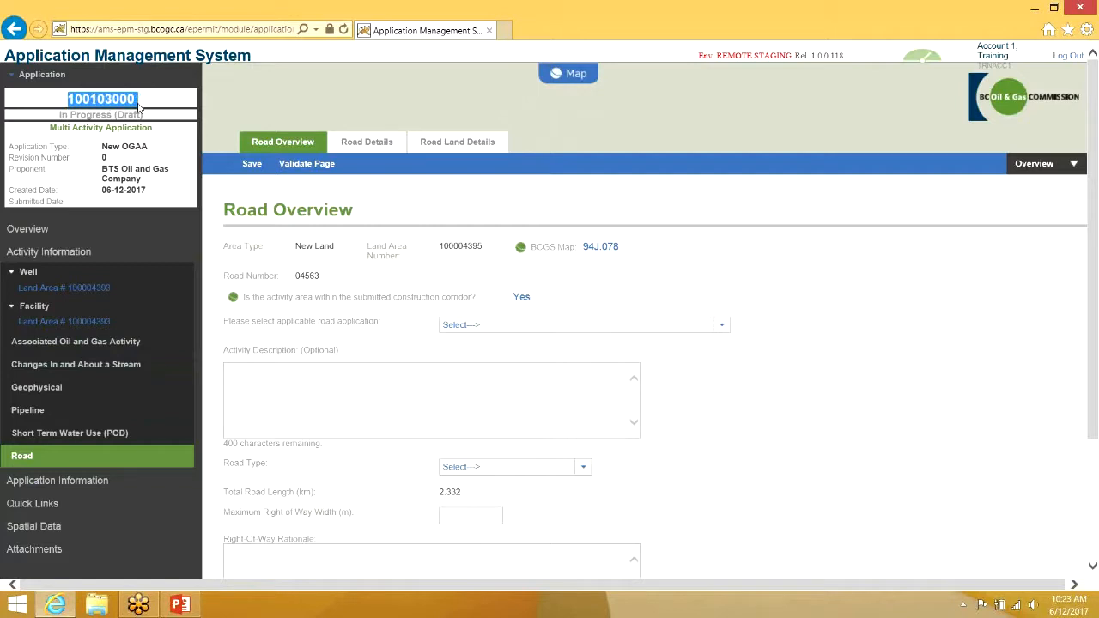
click(80, 105)
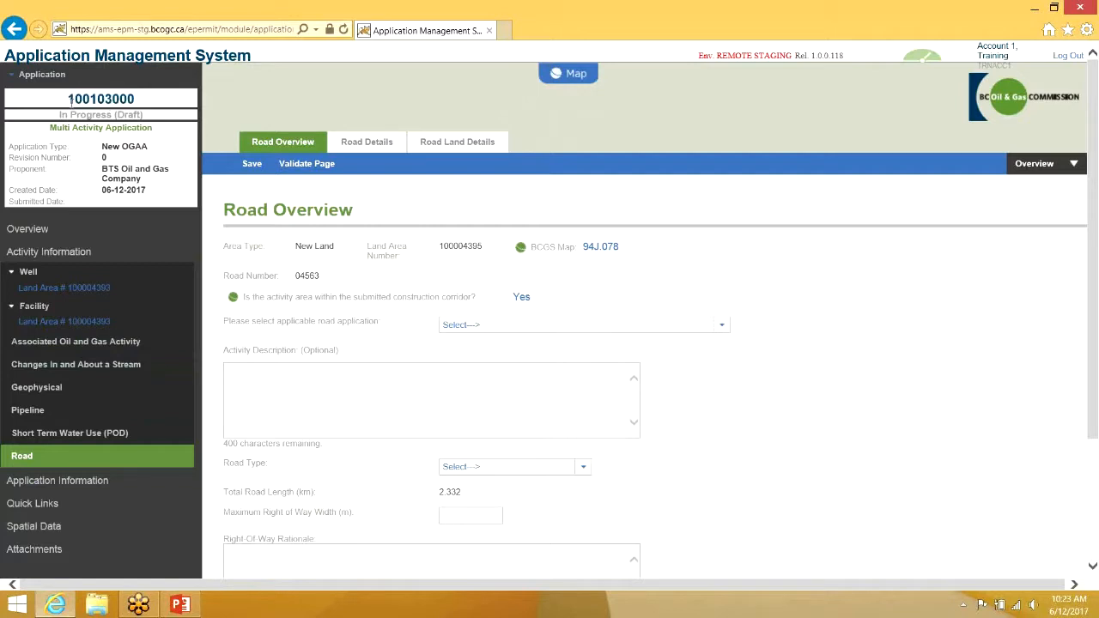
drag(68, 99, 144, 99)
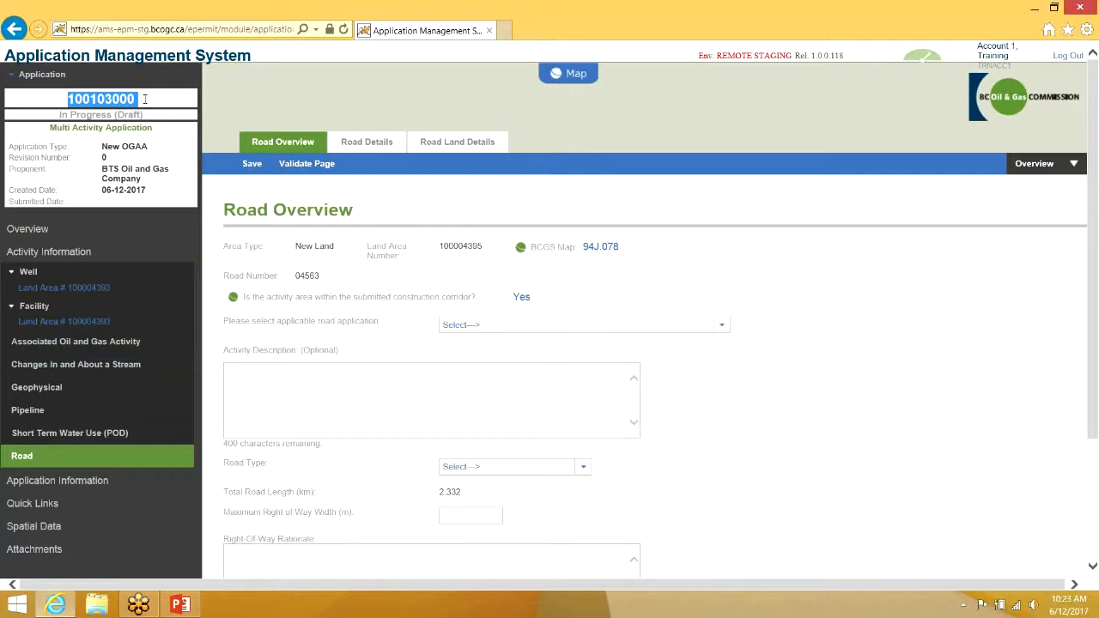
drag(60, 115, 151, 123)
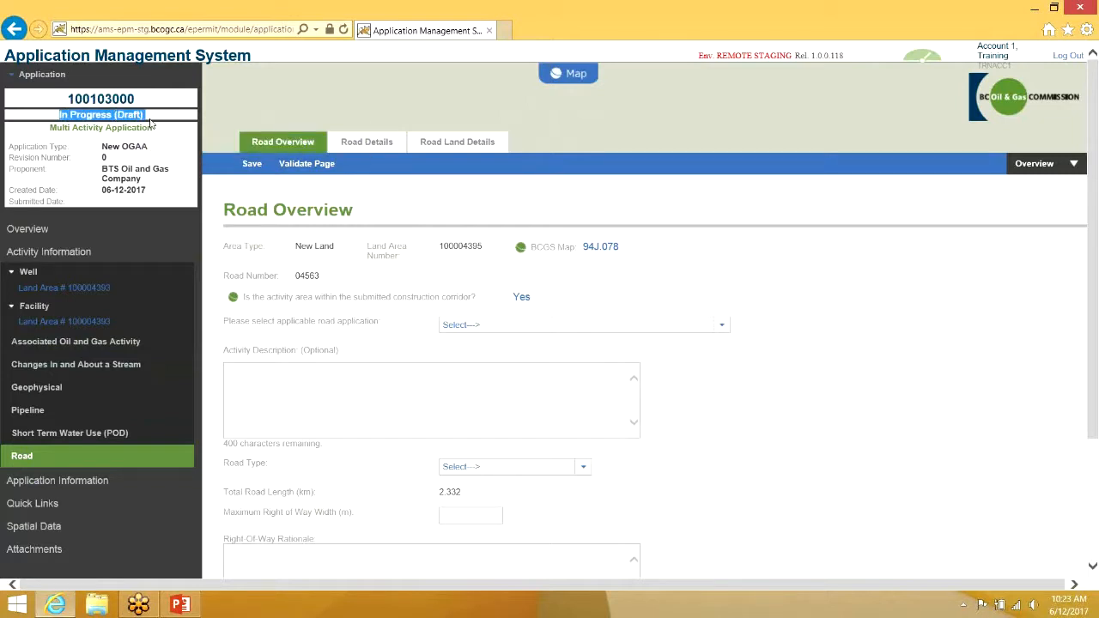
drag(52, 127, 150, 199)
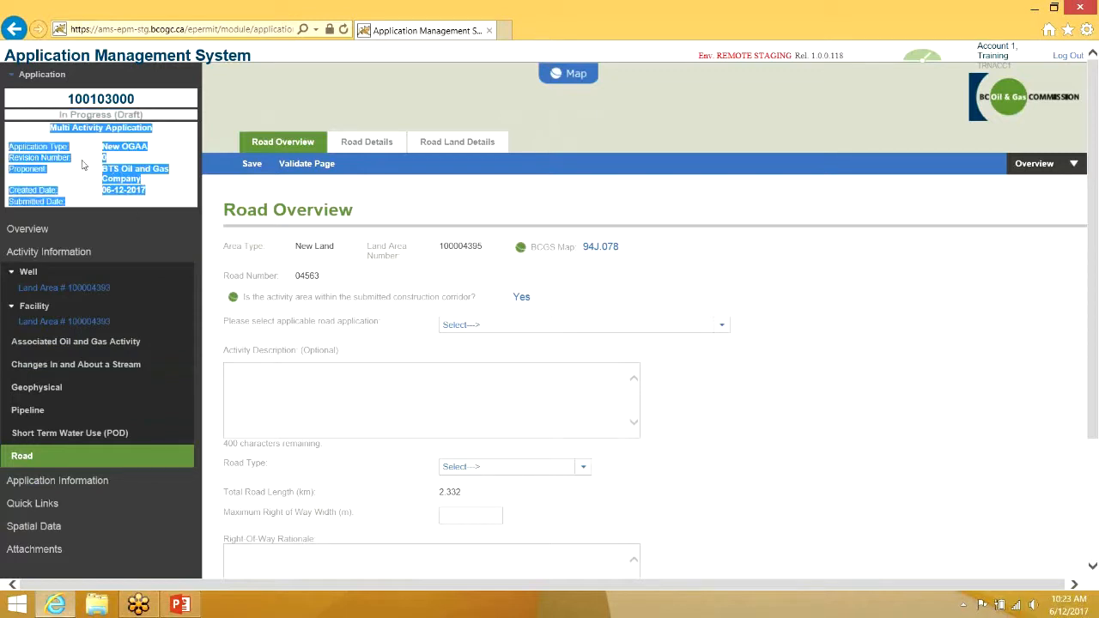
click(102, 194)
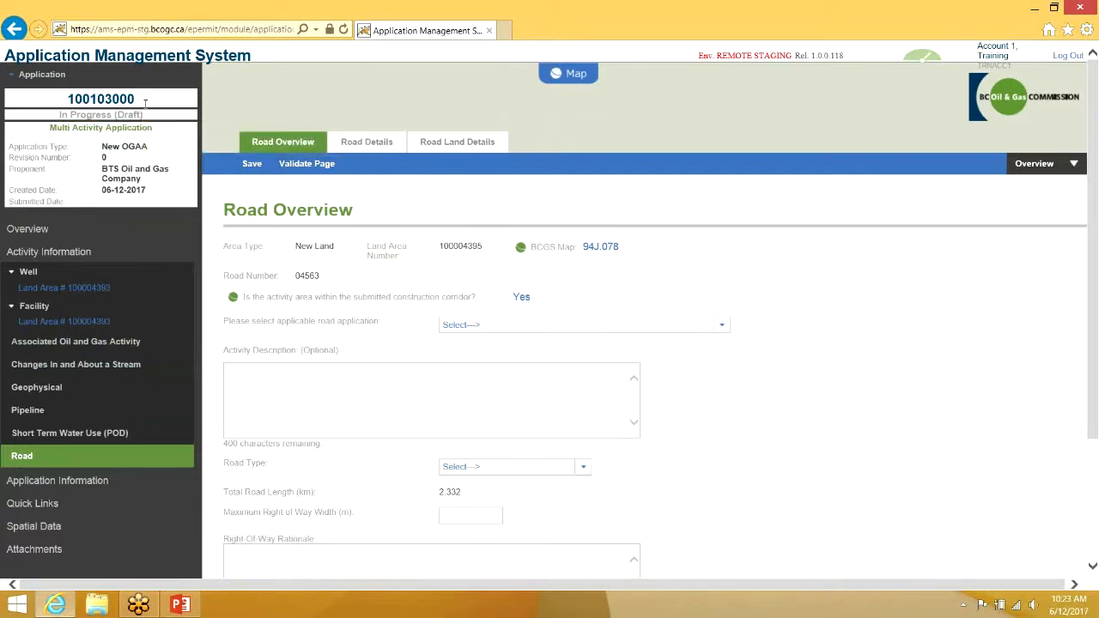
drag(21, 137, 20, 189)
click(20, 189)
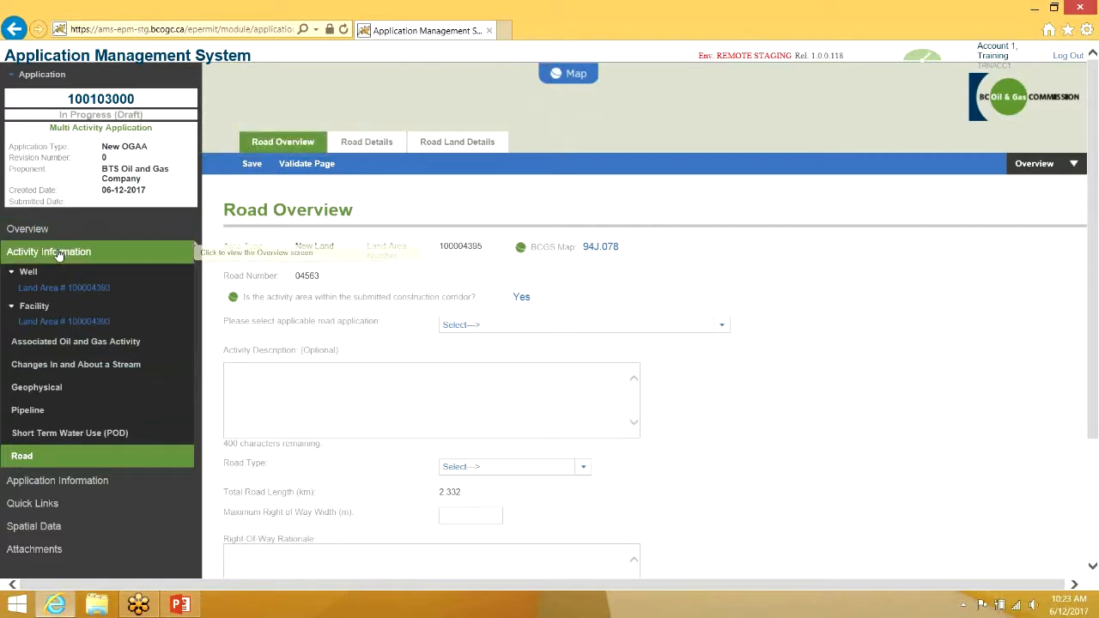
Open the application's Overview page, examine the application number beside New OGAA and activate the Contact Name field.
click(21, 253)
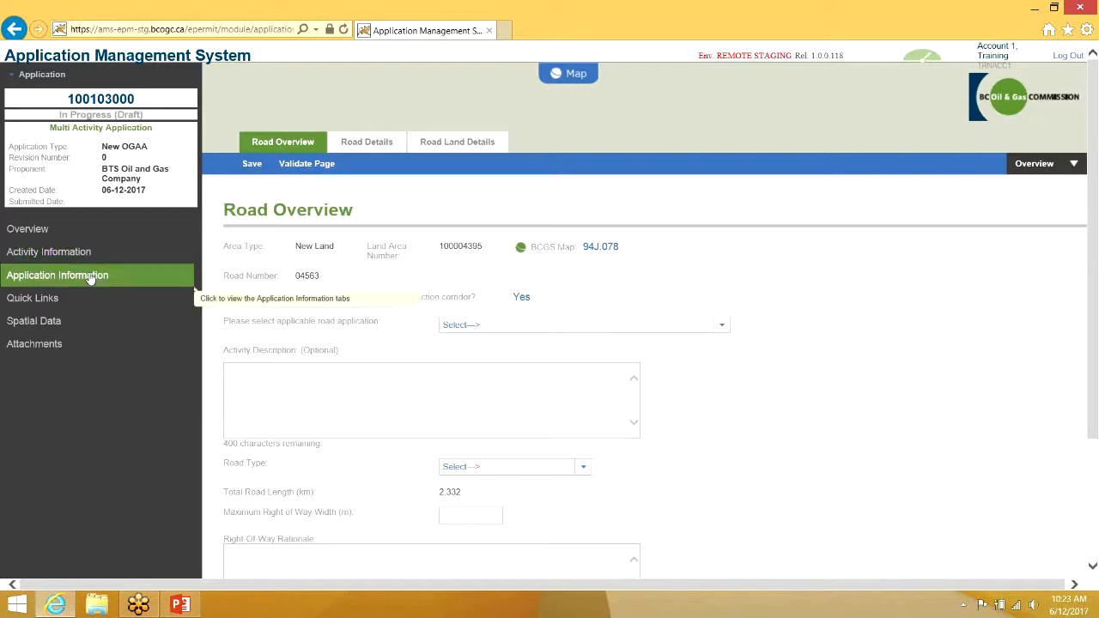
click(90, 232)
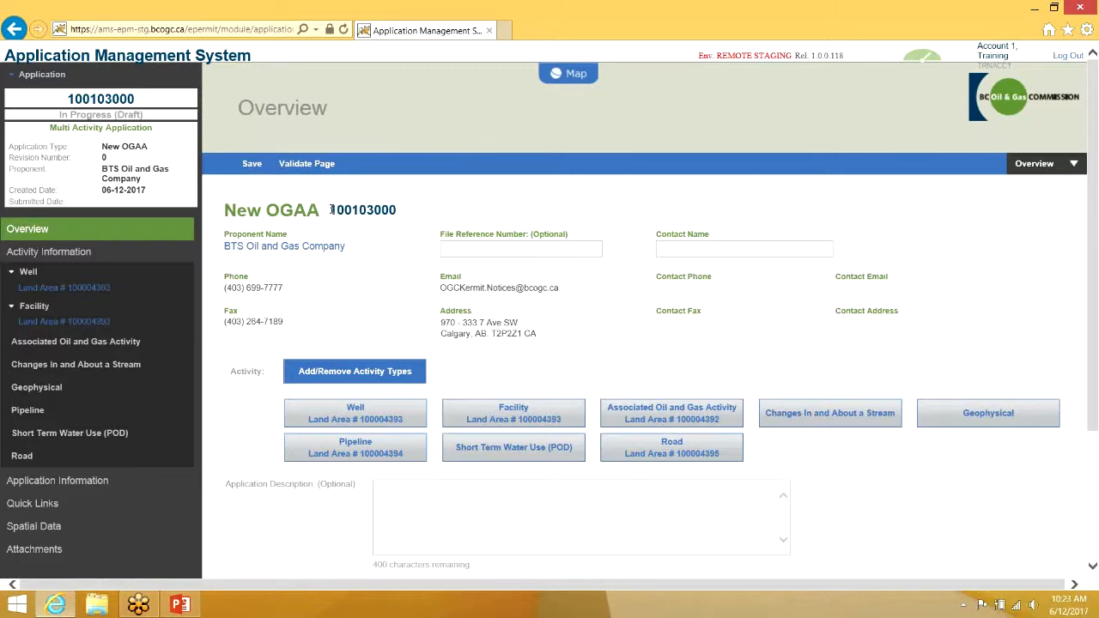
drag(331, 209, 400, 214)
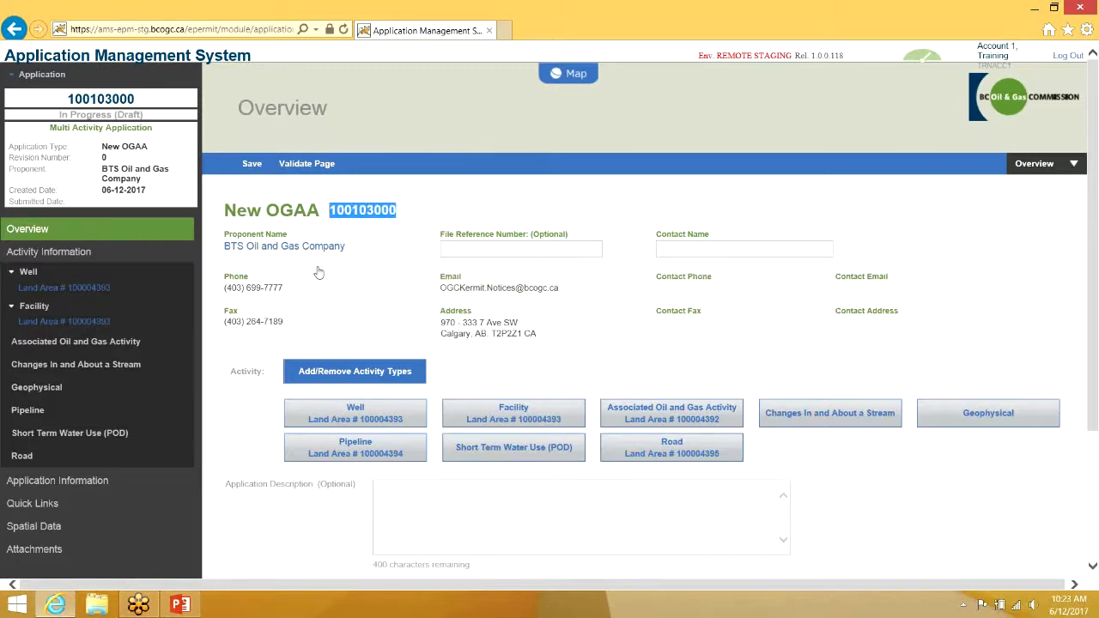
click(687, 250)
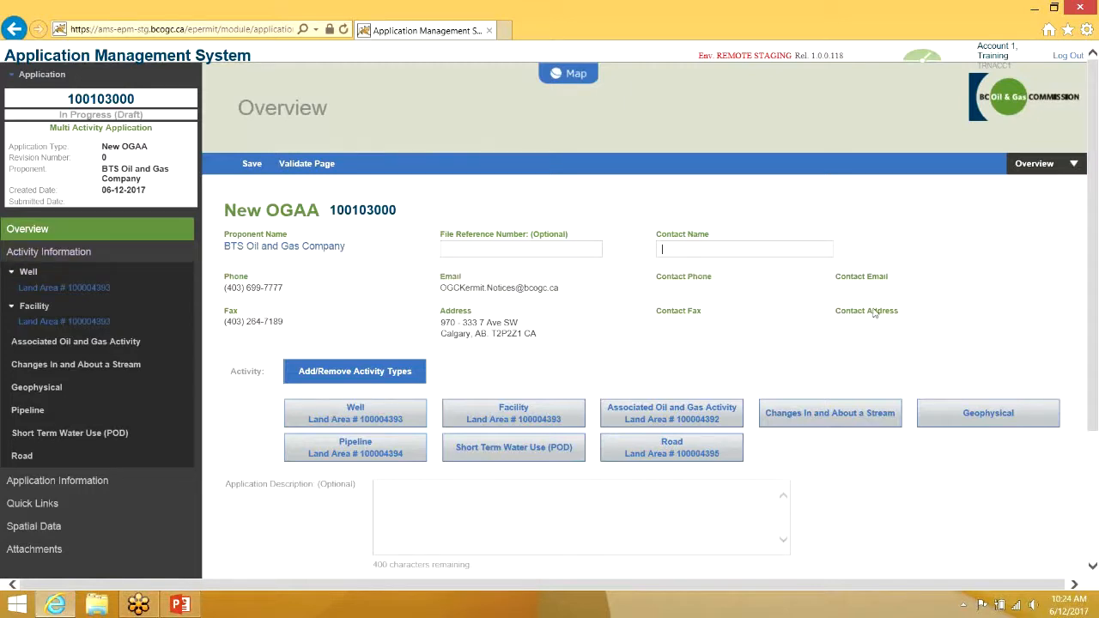
Review the application's Overview page, including its description and area details, and the list of activities under Activity Information.
scroll(874, 314, down, 2)
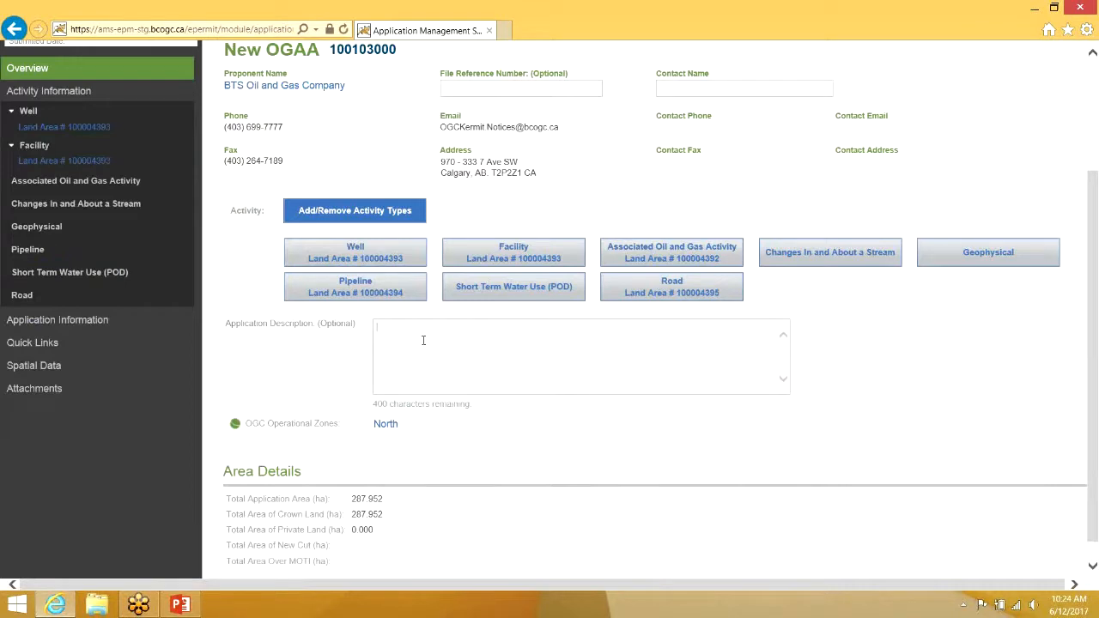
click(473, 360)
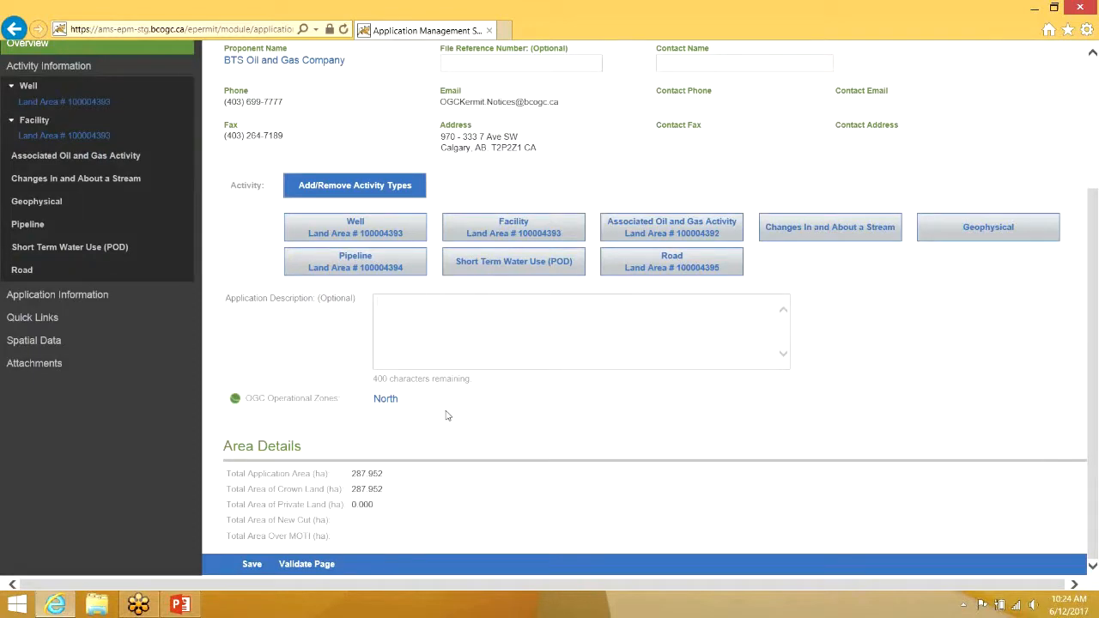
scroll(442, 416, up, 1)
scroll(443, 415, up, 2)
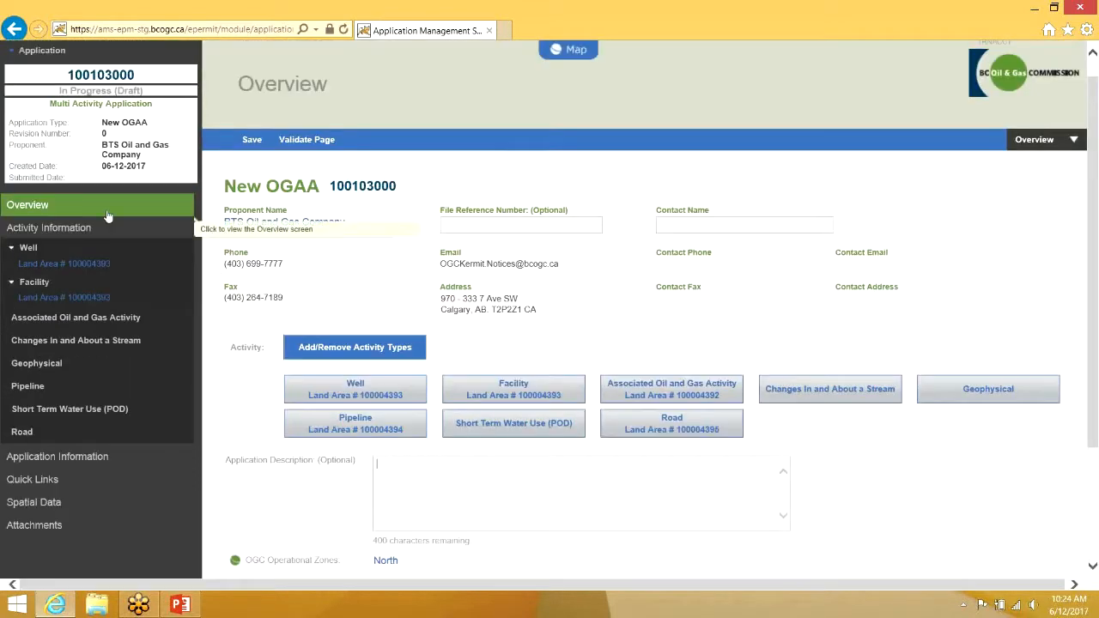
click(24, 232)
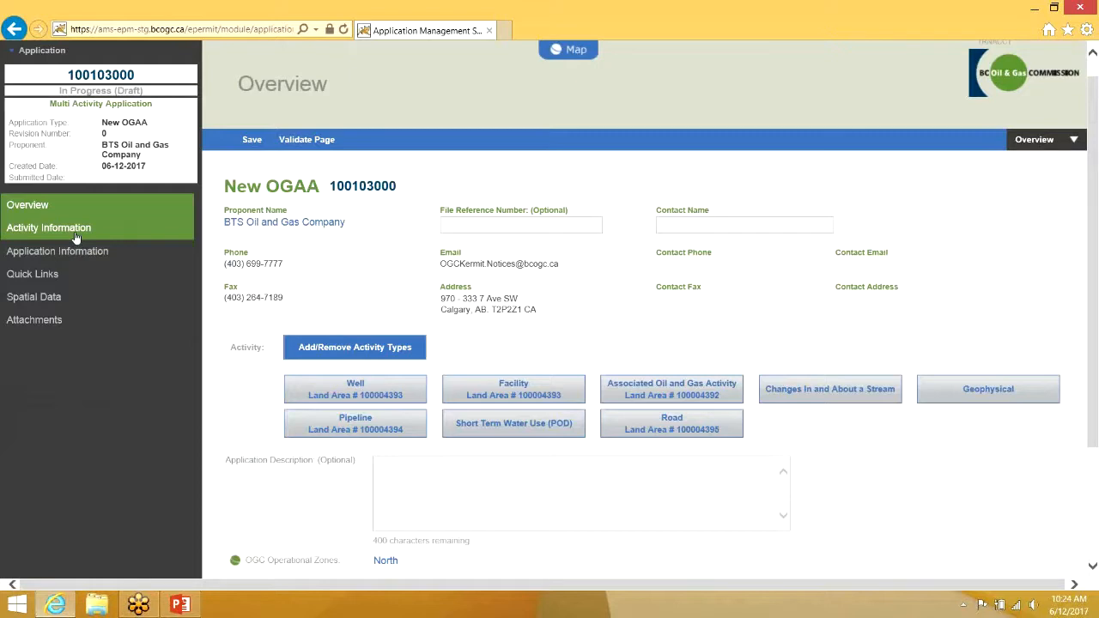
click(76, 234)
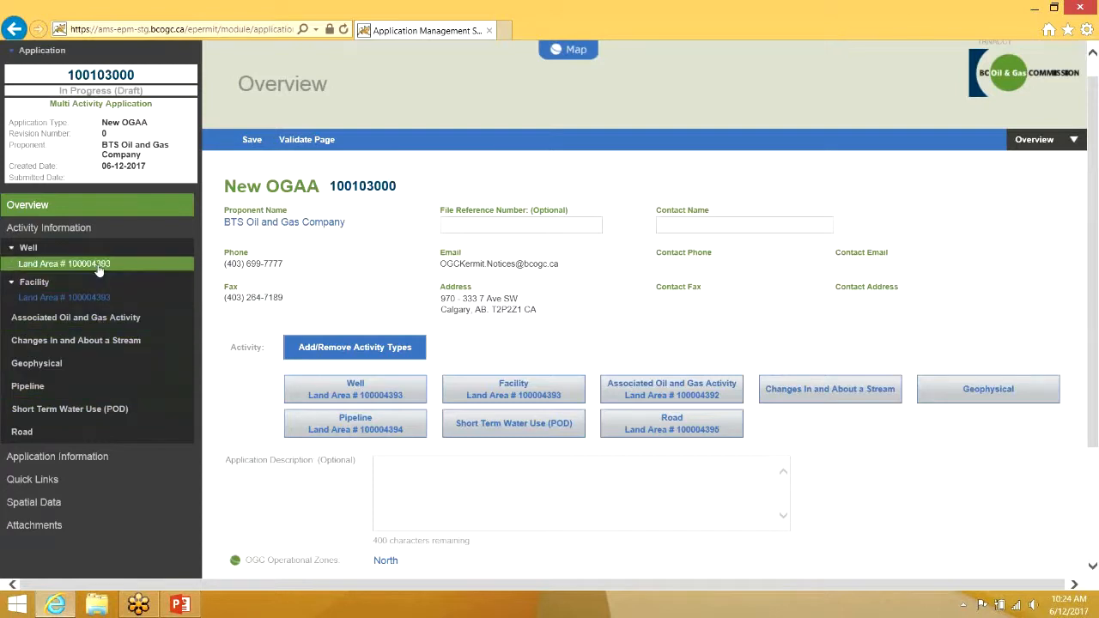
Open the well activity's land area and examine its Well Overview, including the Aitken Creek question, area details and land area number.
click(98, 267)
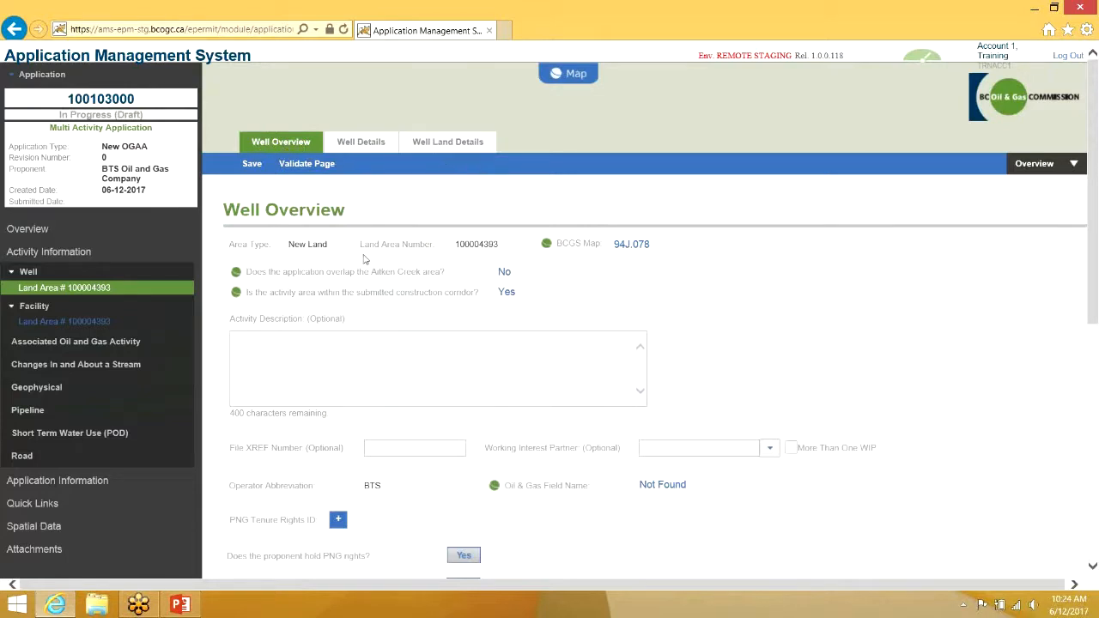
scroll(410, 252, down, 6)
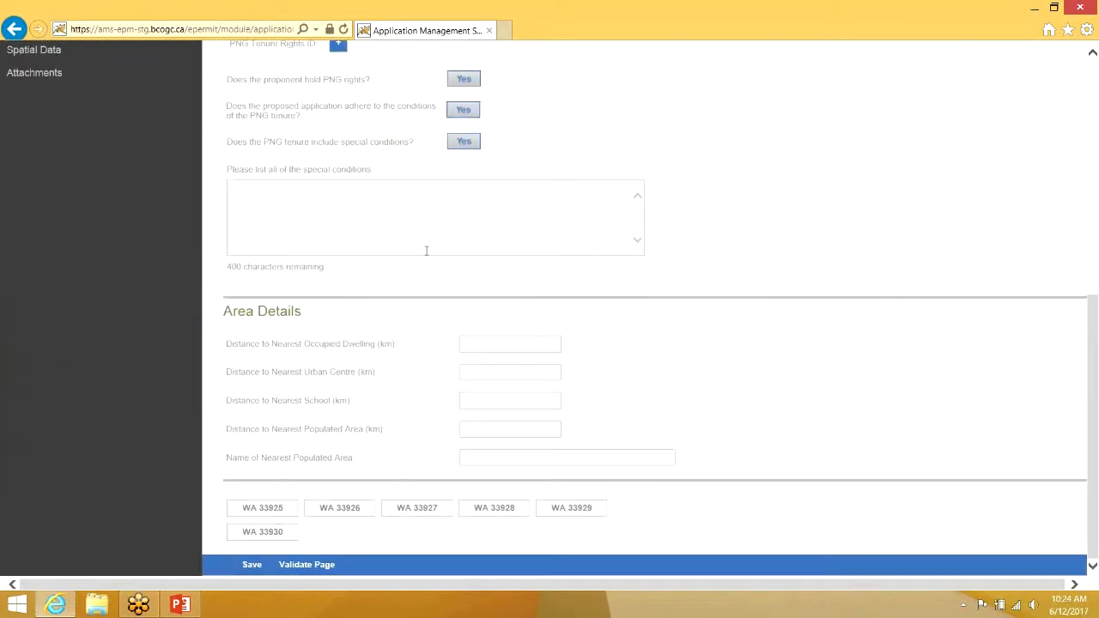
scroll(326, 371, up, 6)
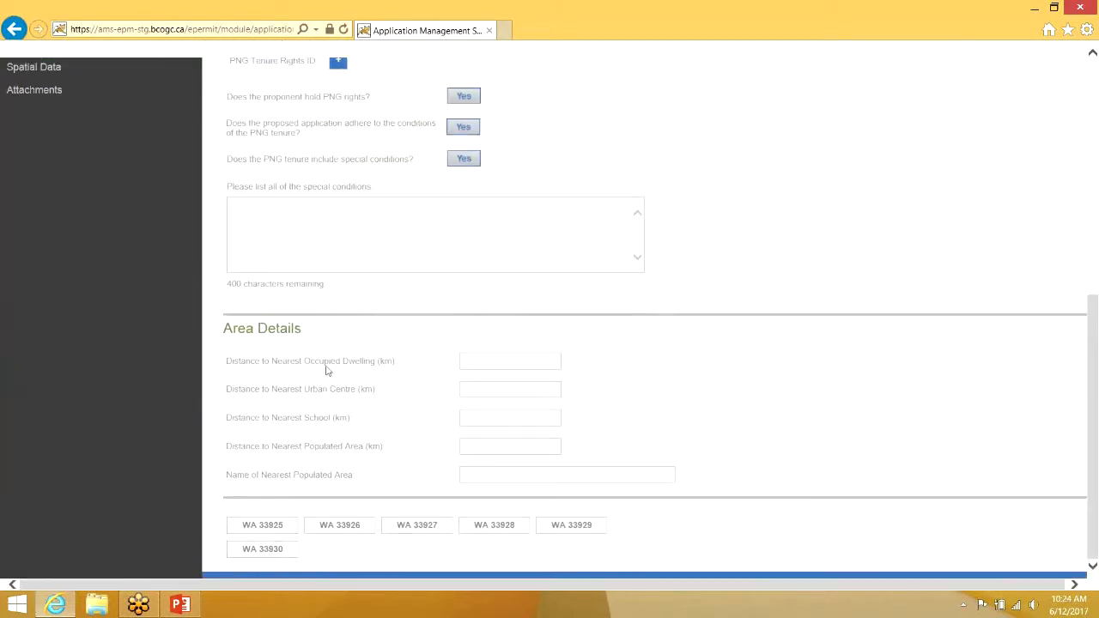
scroll(326, 371, up, 1)
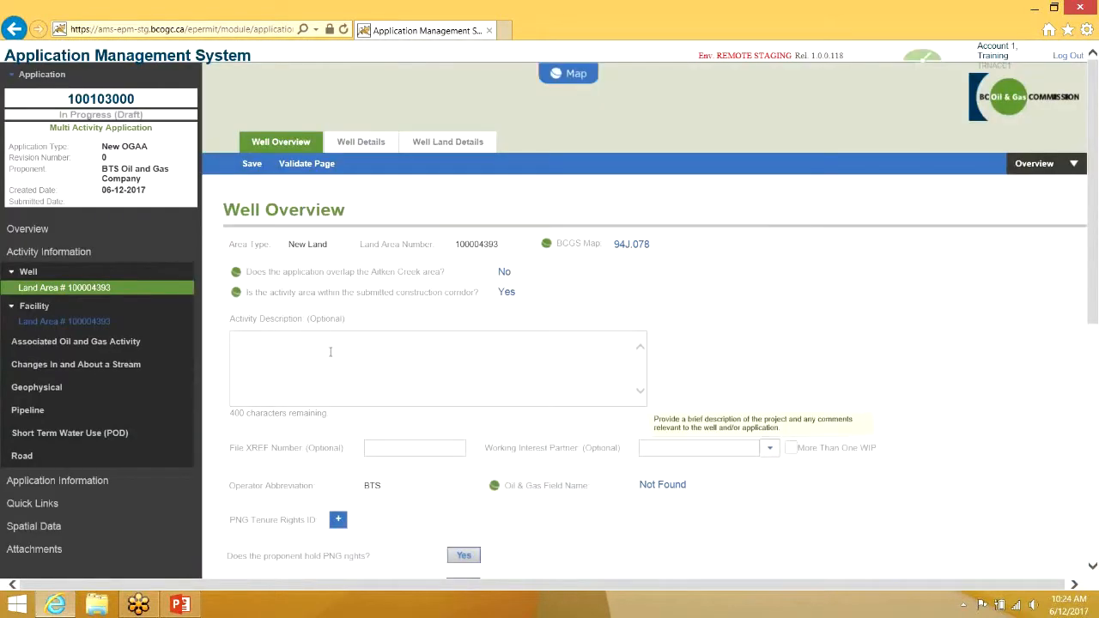
drag(282, 271, 589, 295)
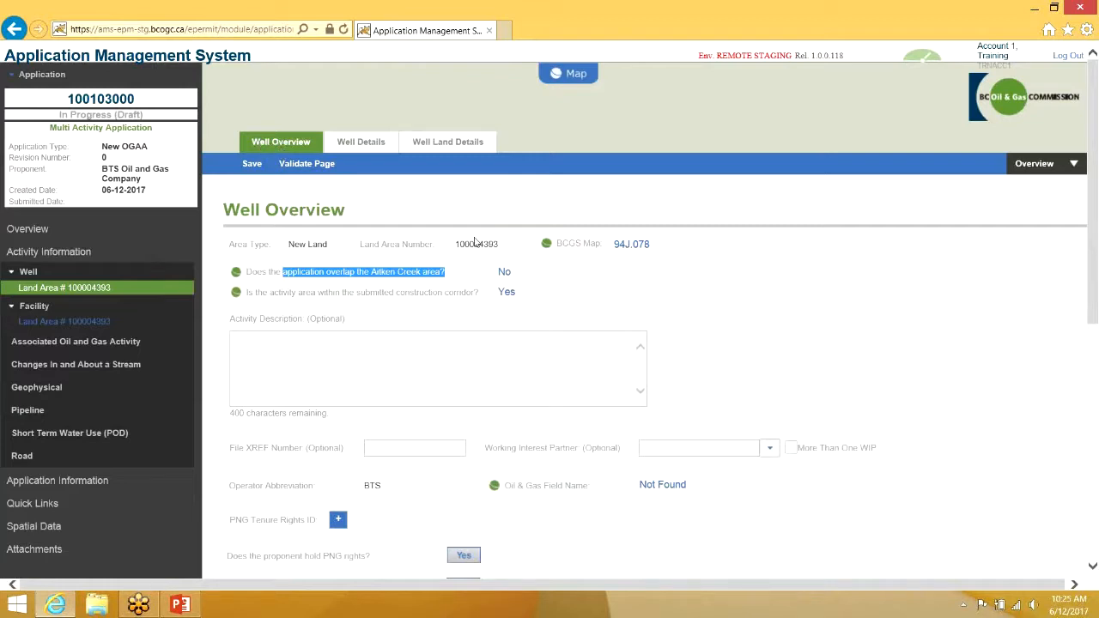
drag(459, 245, 503, 248)
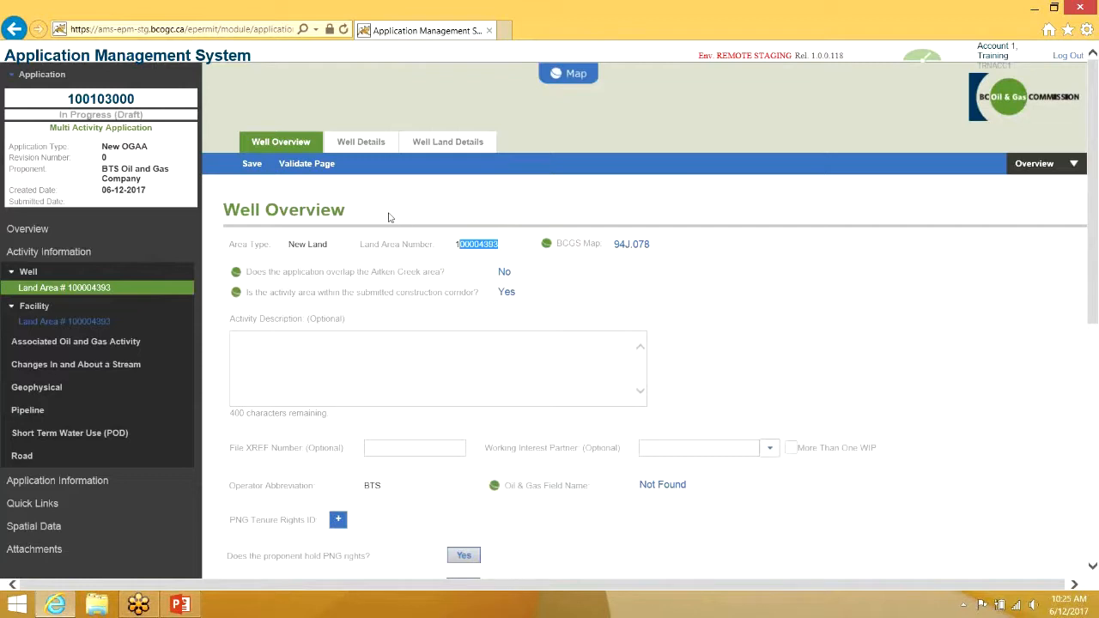
Examine the well's details with the Well Specifications section collapsed, and view the Well Land Details.
click(364, 146)
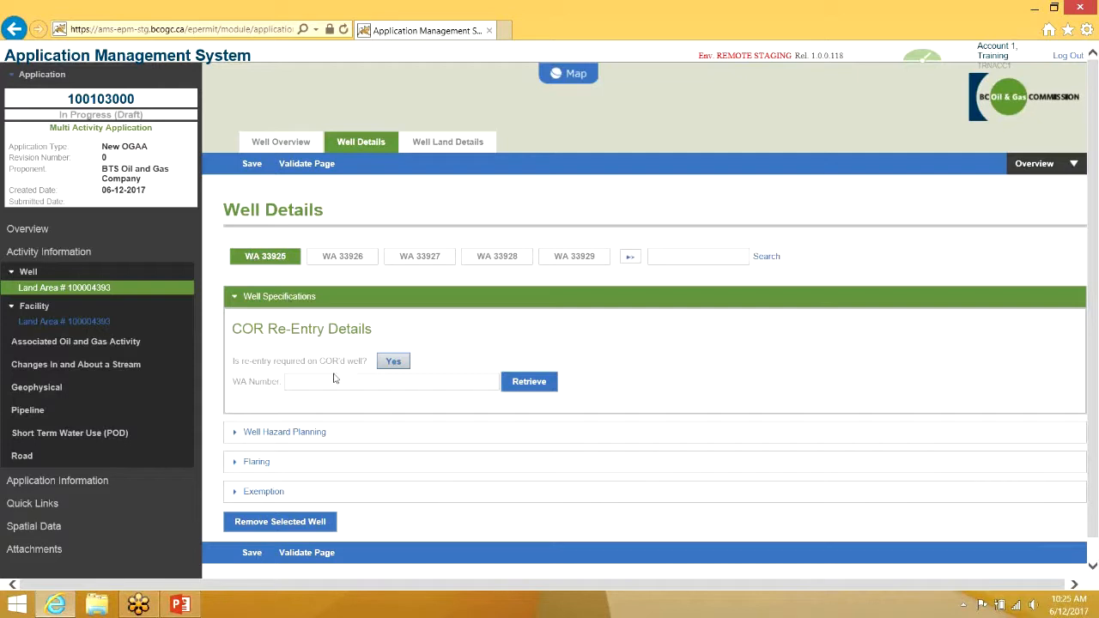
click(283, 302)
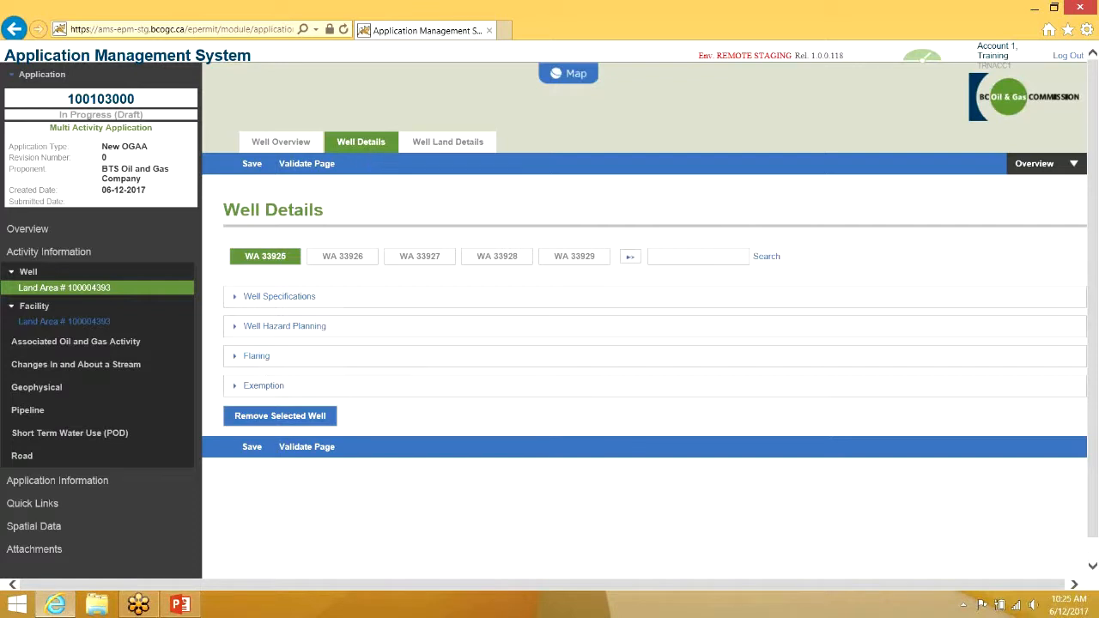
click(469, 144)
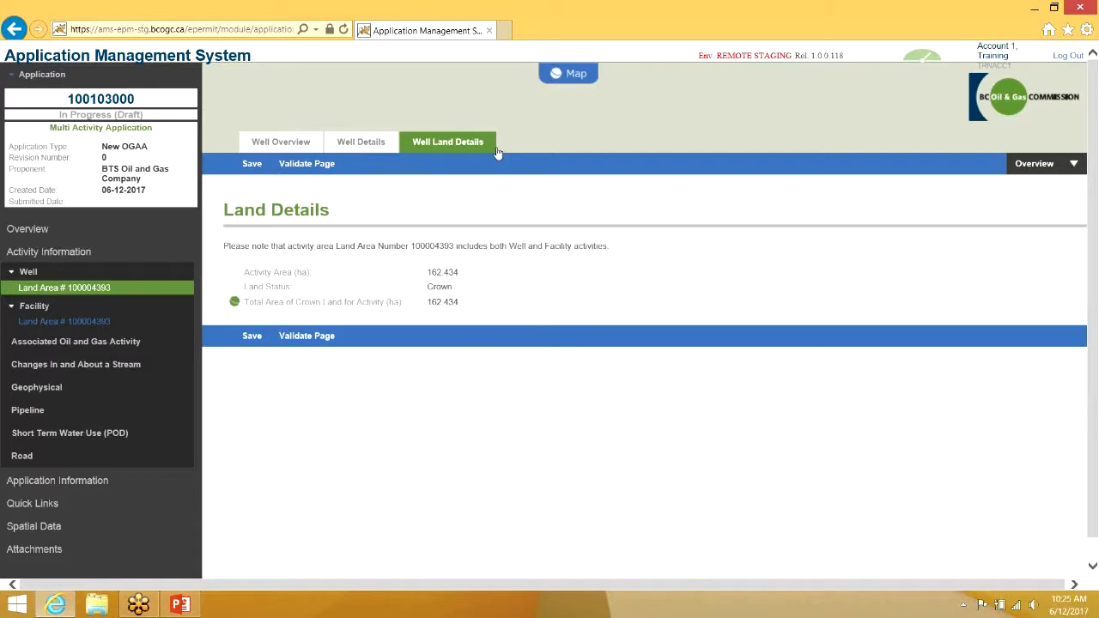
Compare the area type given in the Well Overview with the land information in the Well Land Details.
click(301, 151)
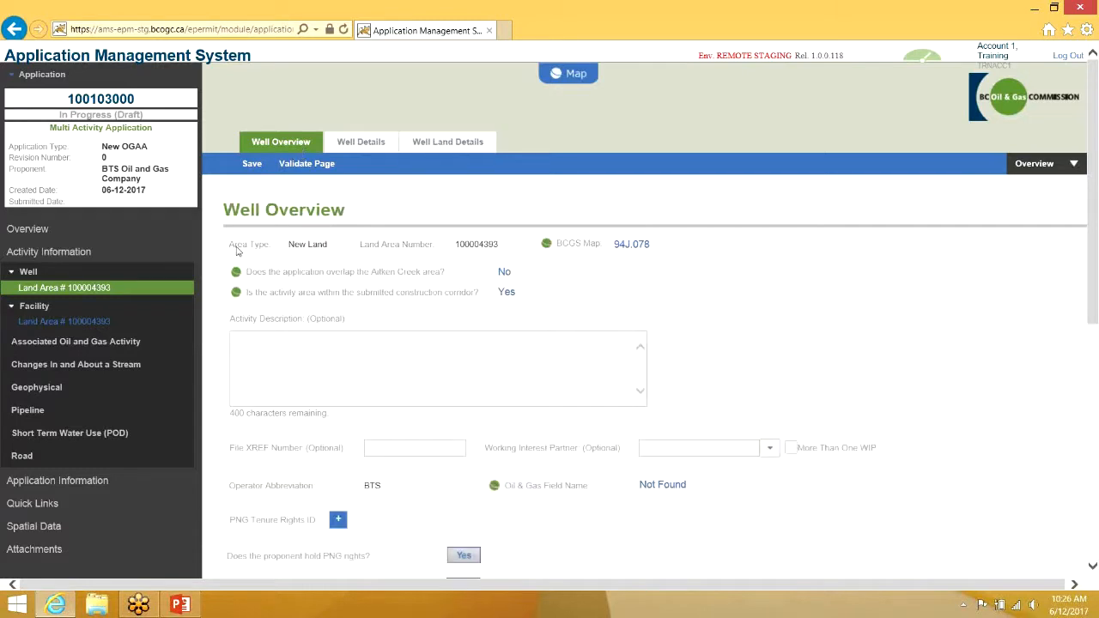
drag(233, 248, 269, 249)
click(301, 250)
drag(288, 249, 325, 249)
click(443, 155)
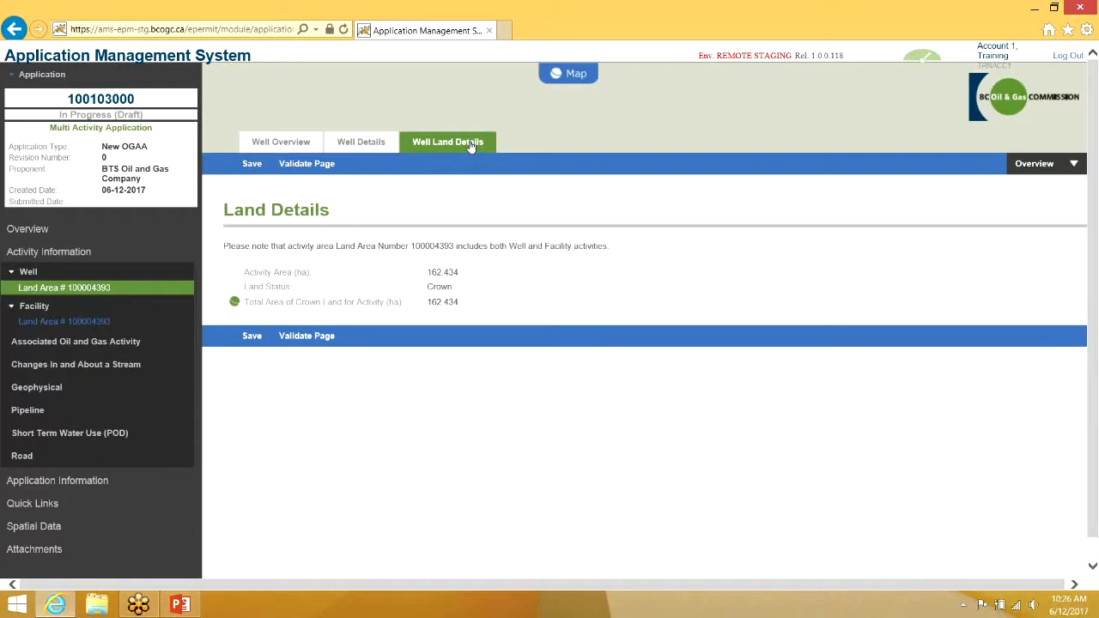
click(317, 144)
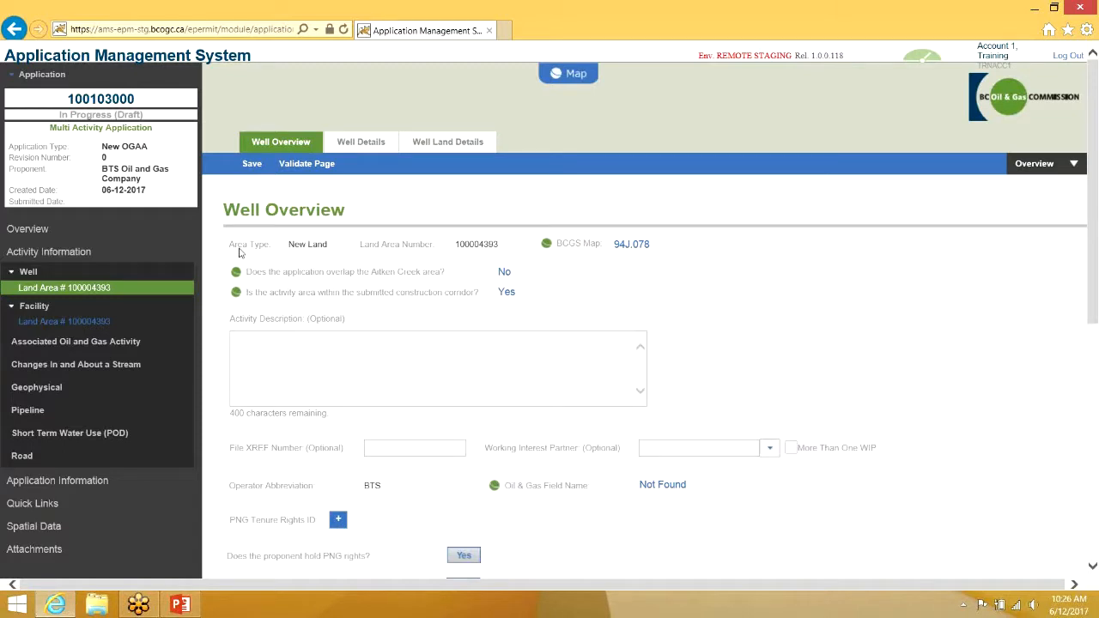
click(471, 148)
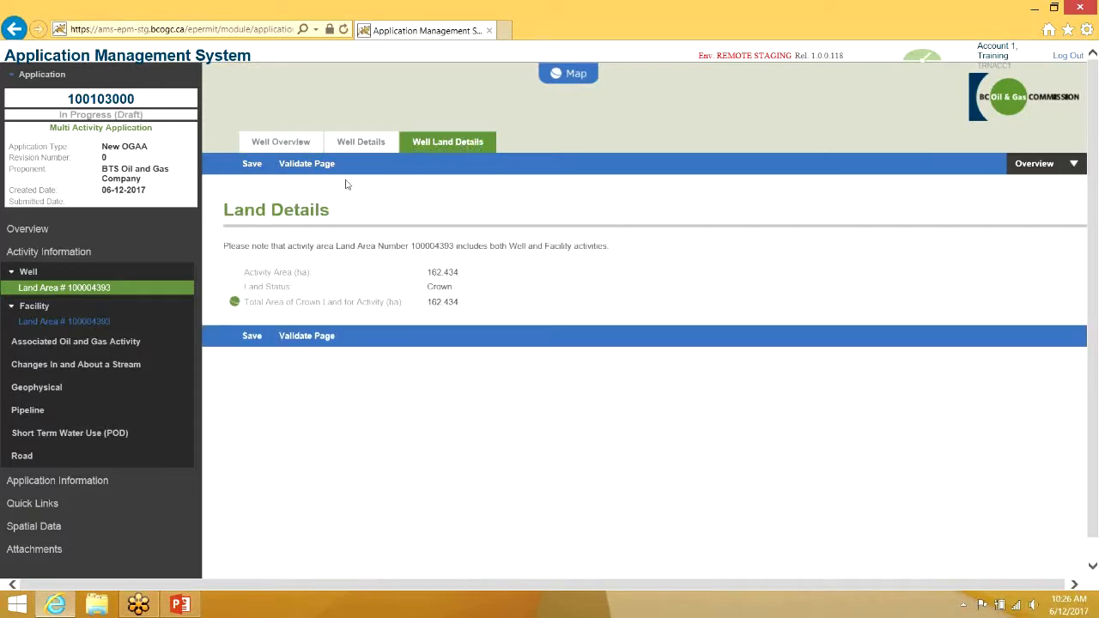
View the activity pages for Facility, Associated Oil and Gas Activity, and Changes In and About a Stream.
click(115, 324)
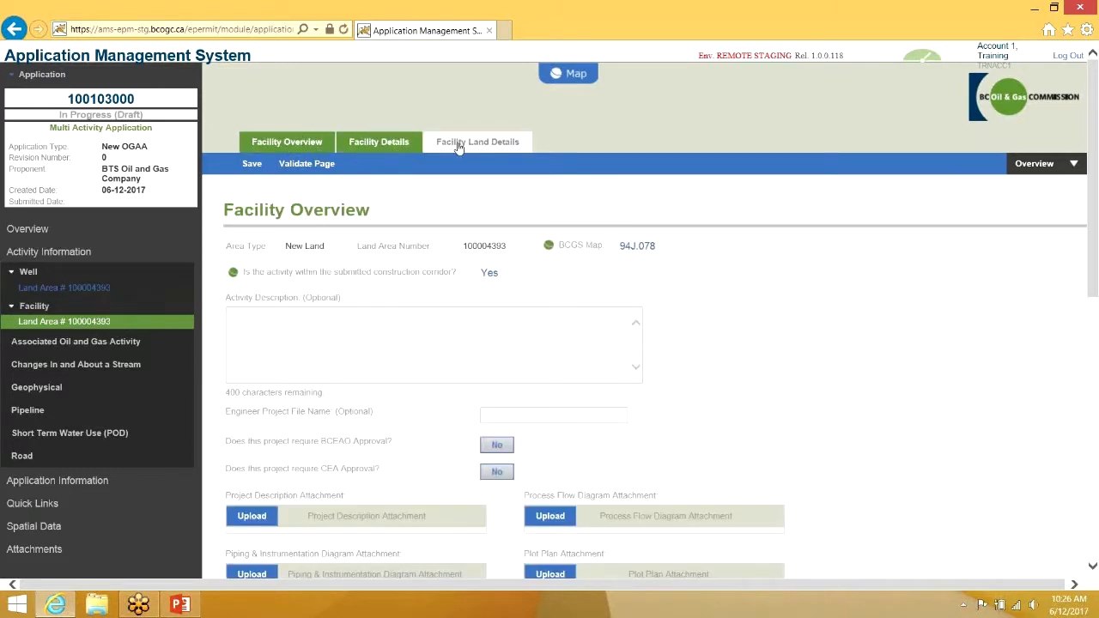
click(84, 344)
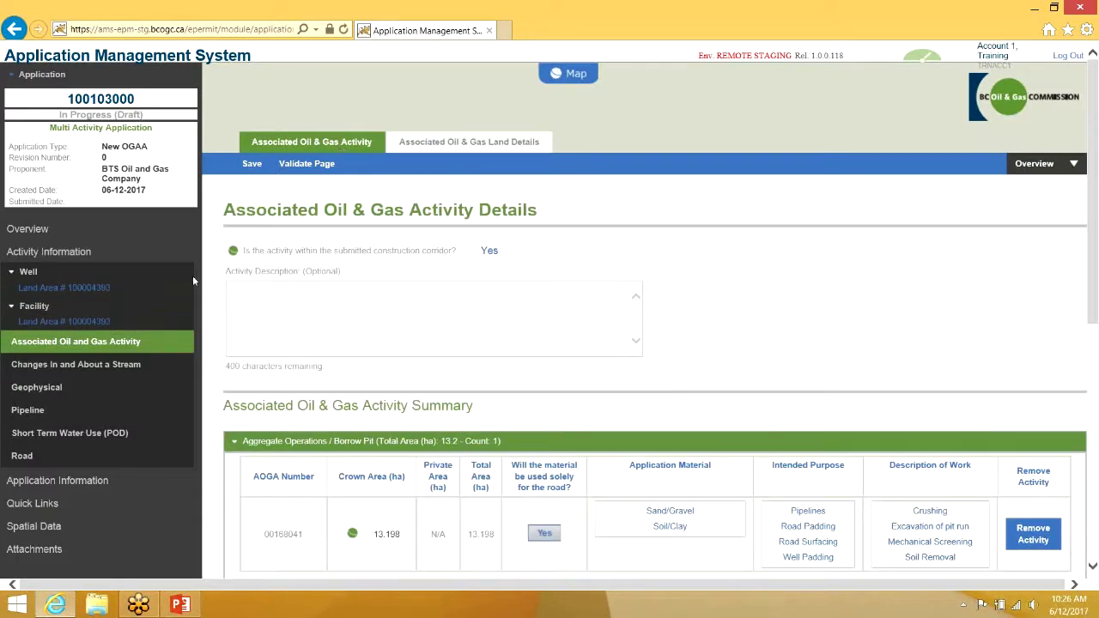
click(83, 370)
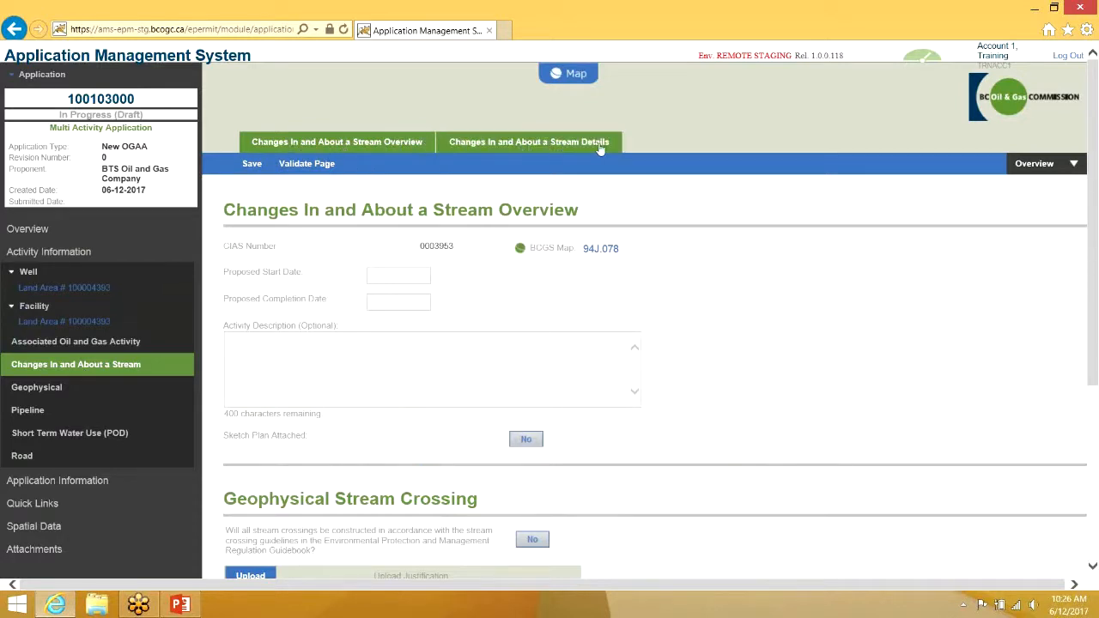
Collapse the activity list and open the Application Information section at its Spatial Data Submission page.
click(61, 257)
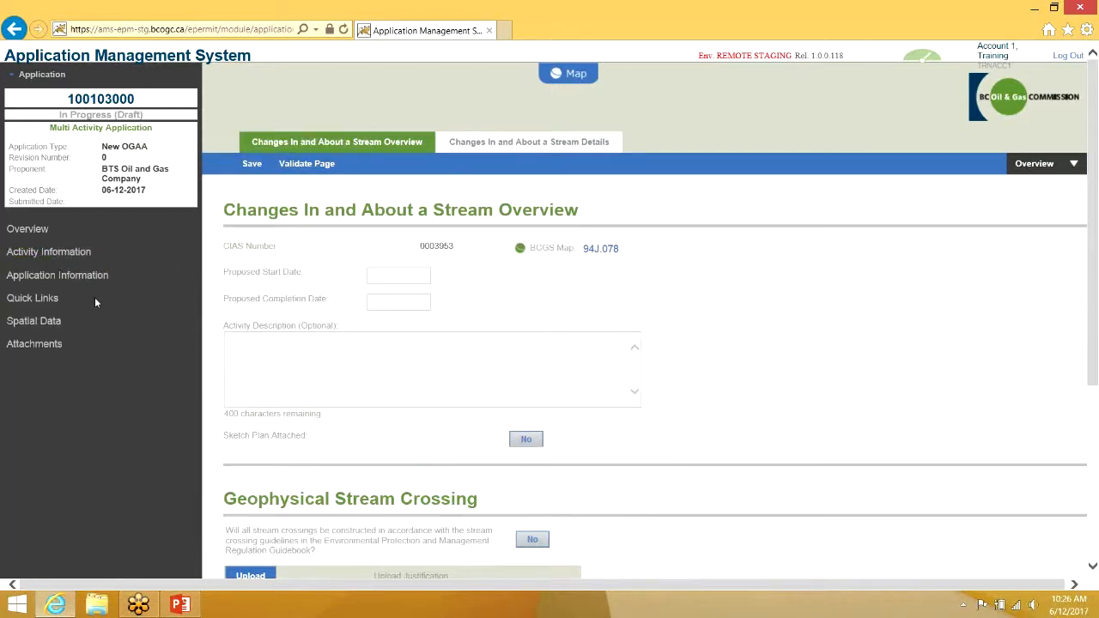
click(85, 282)
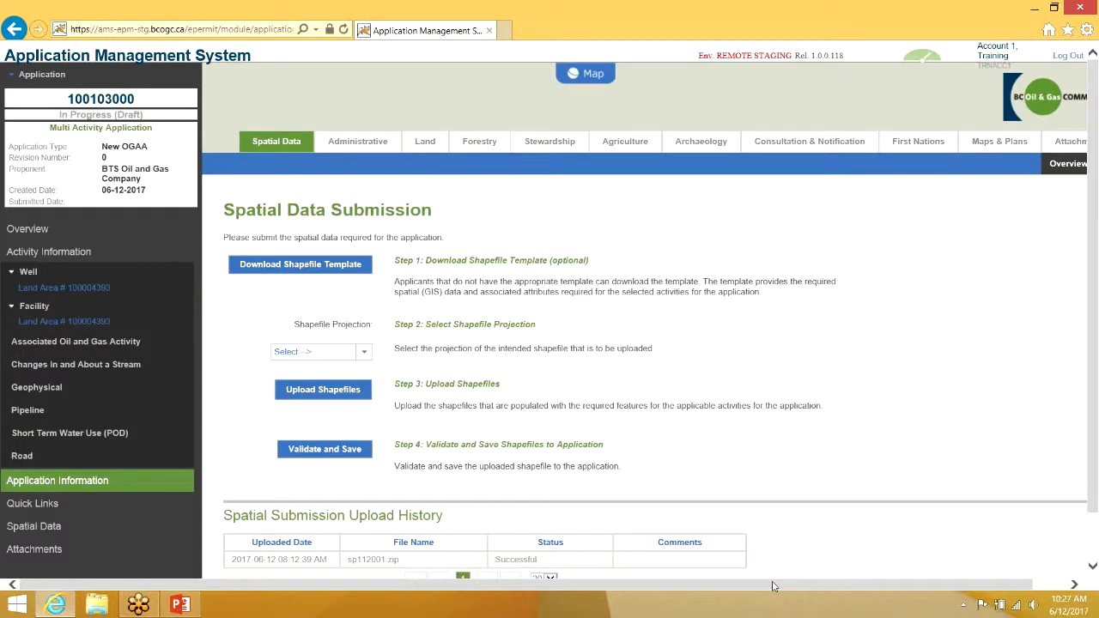
drag(775, 590, 826, 588)
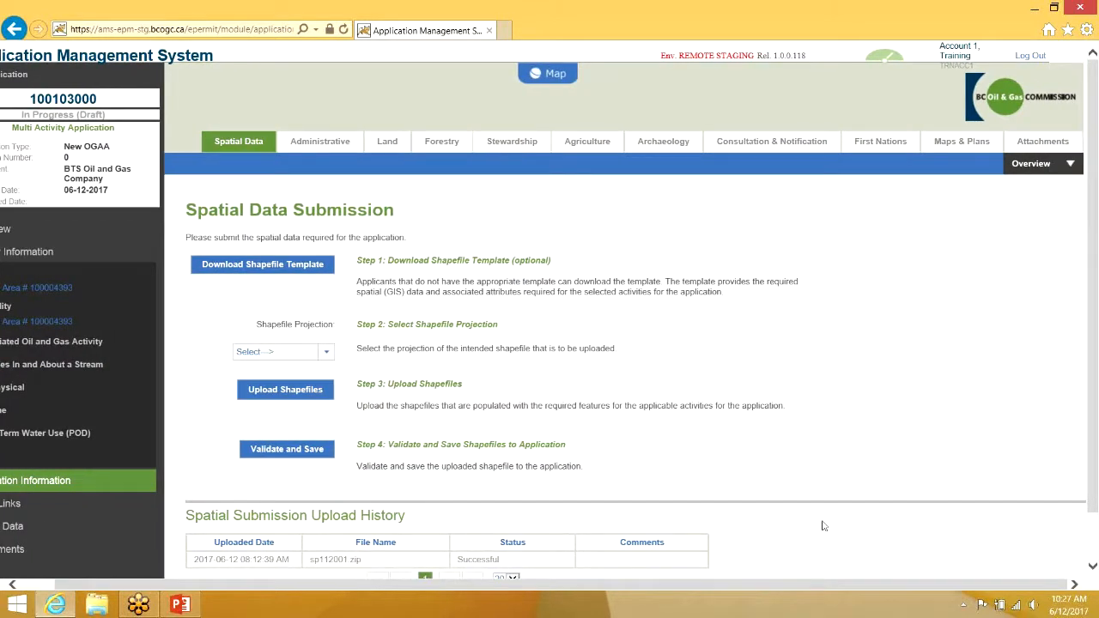
In the Administrative Details, set the contractor to be a contact and choose a person from the matching names.
click(343, 147)
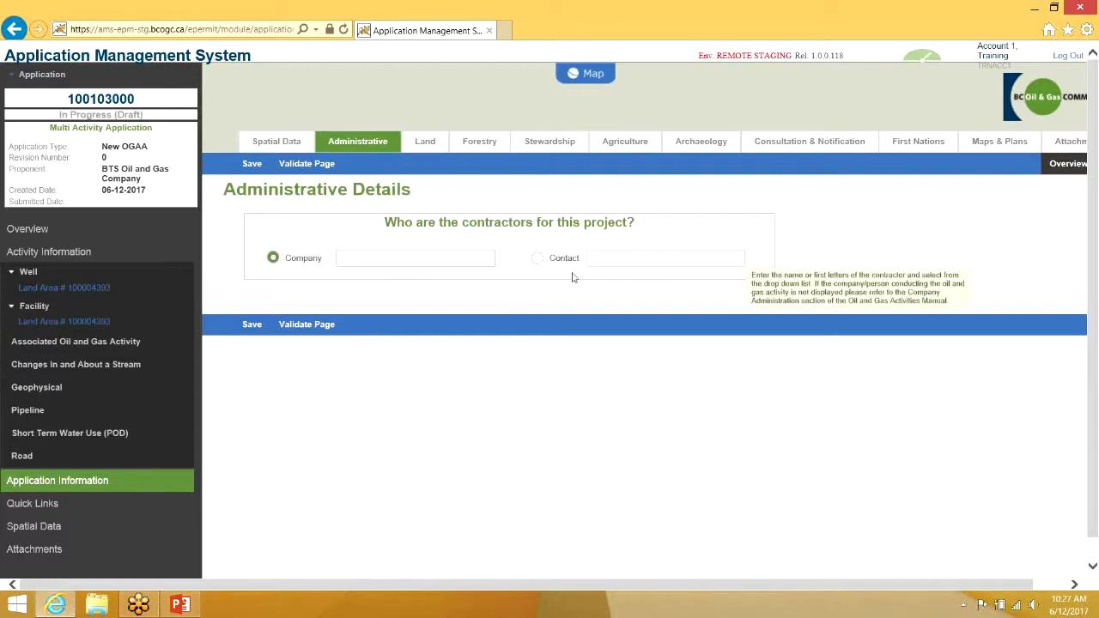
click(538, 258)
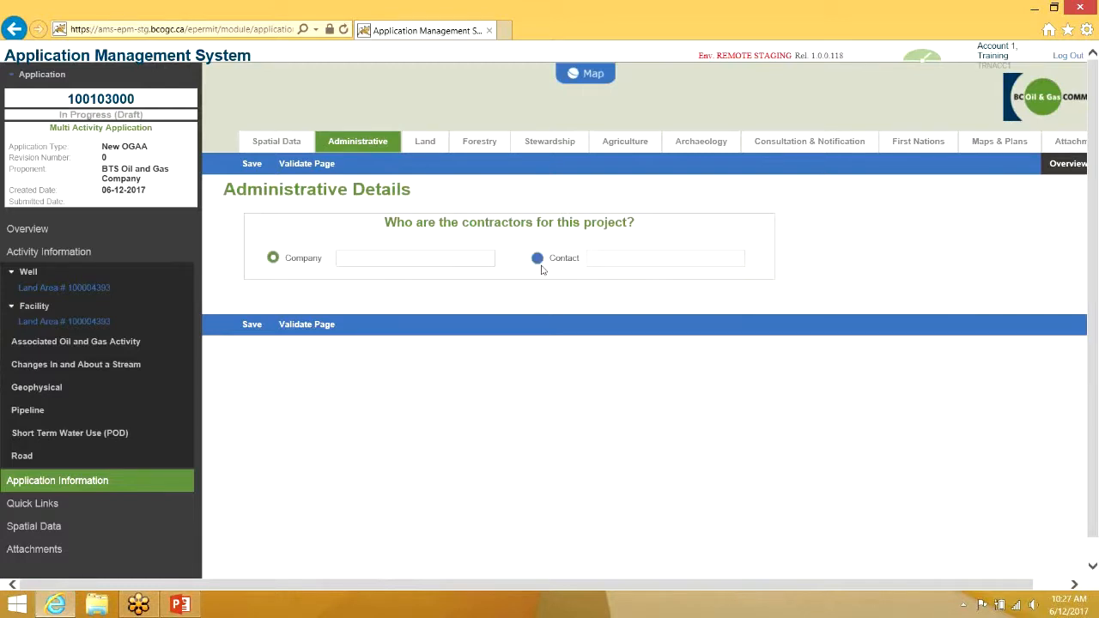
click(617, 266)
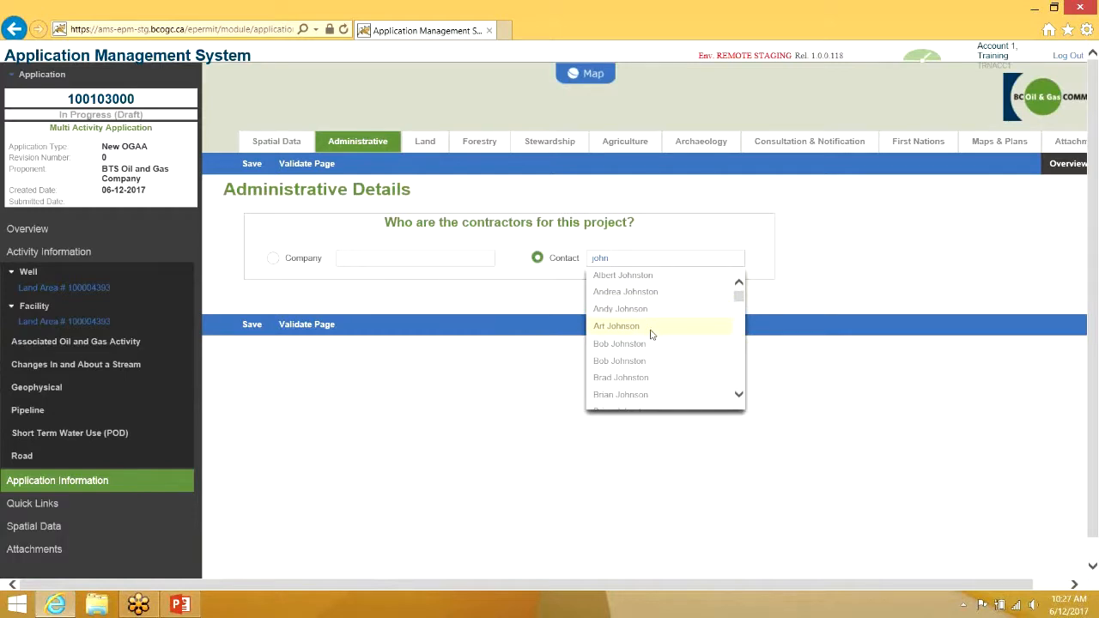
scroll(650, 334, down, 2)
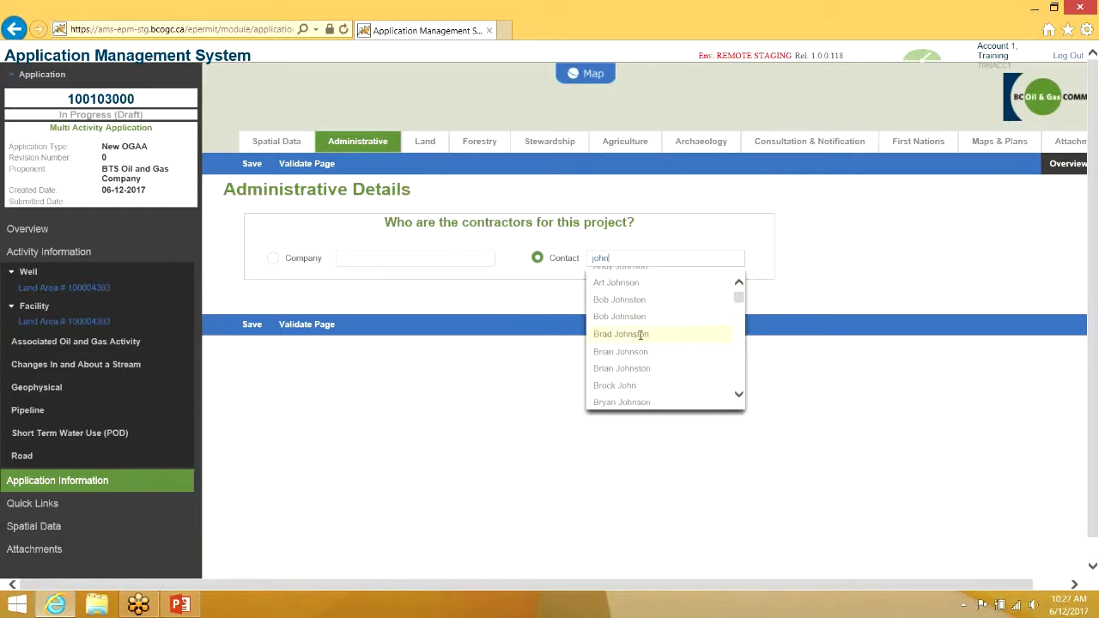
click(639, 335)
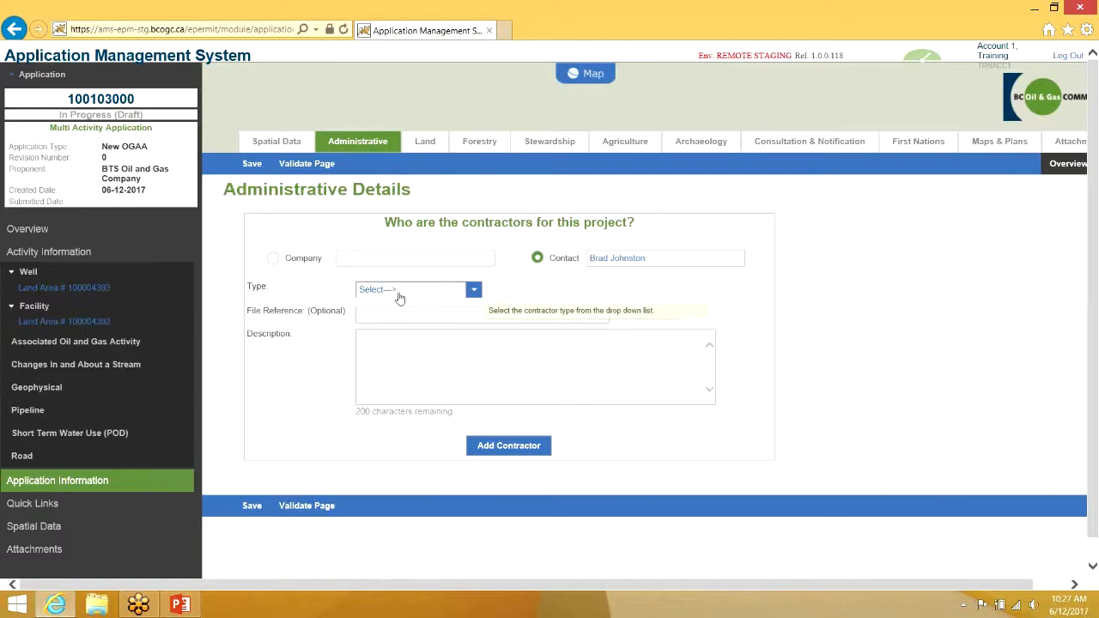
Set the contractor's type to Drilling Engineer with the description "drilling engineer for well", and add the contractor to the project.
click(403, 293)
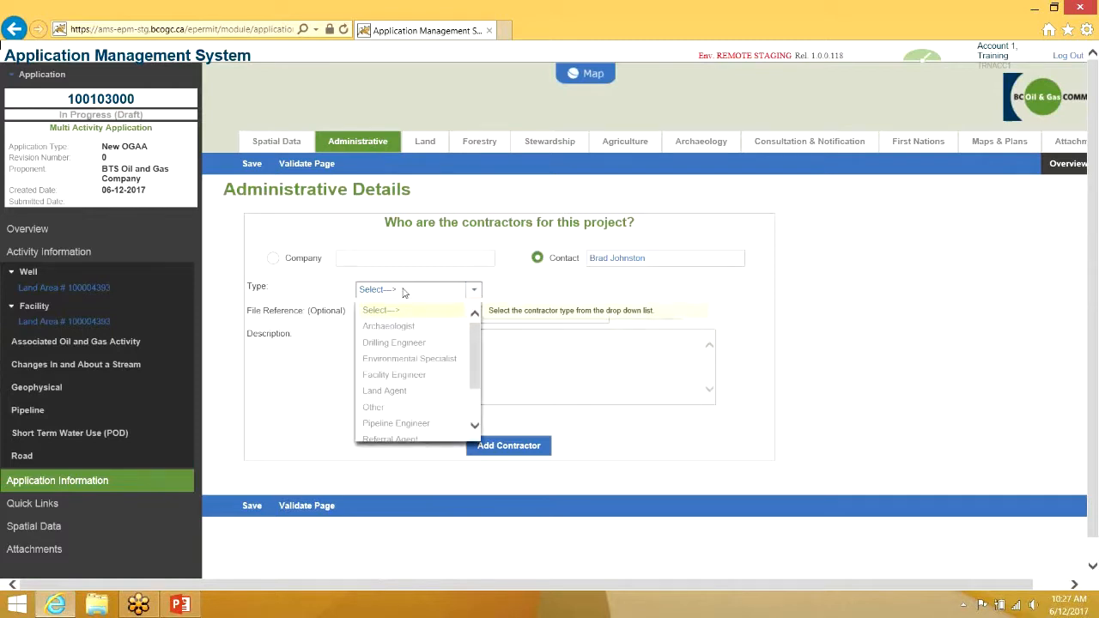
click(423, 342)
click(420, 363)
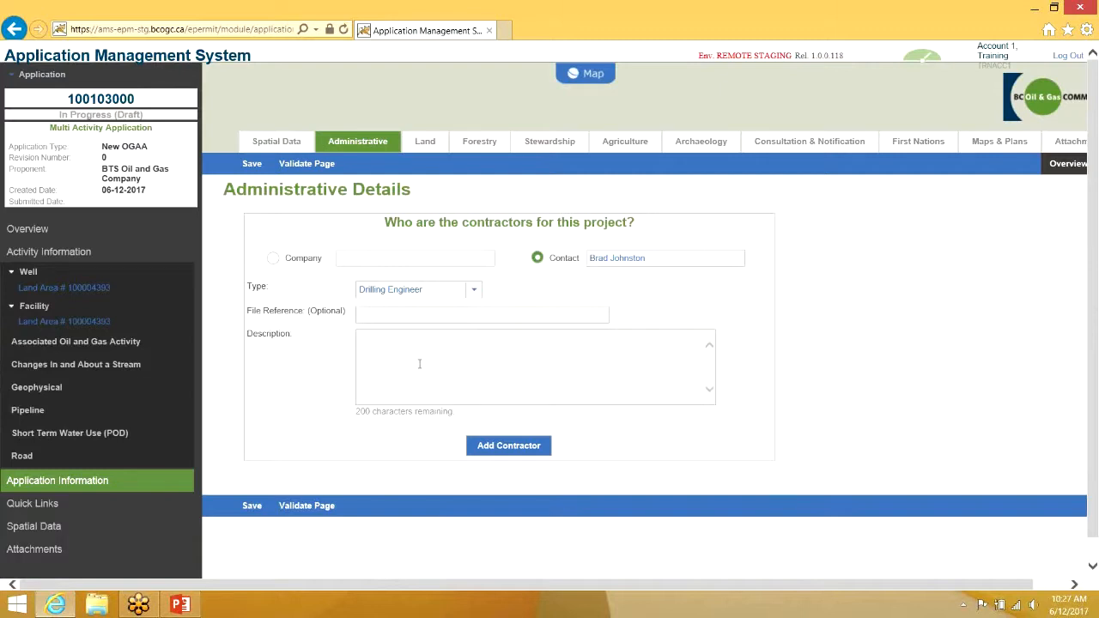
text(drilling engineer for well)
click(479, 446)
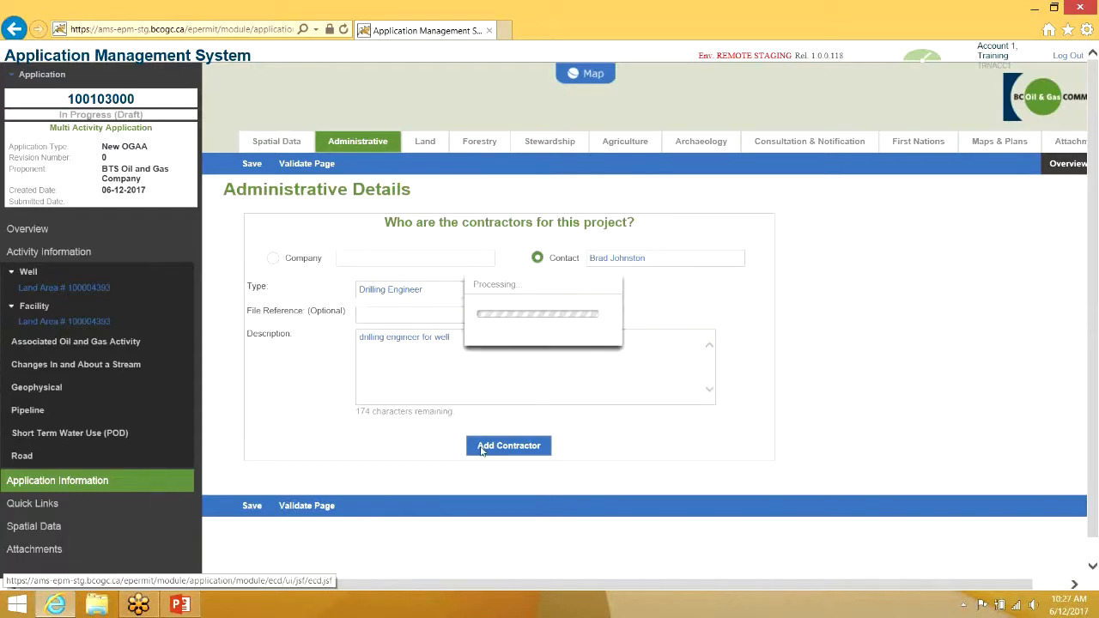
Expand the added contractor's entry to check the contact details and e-mail, and save the Administrative Details.
click(280, 322)
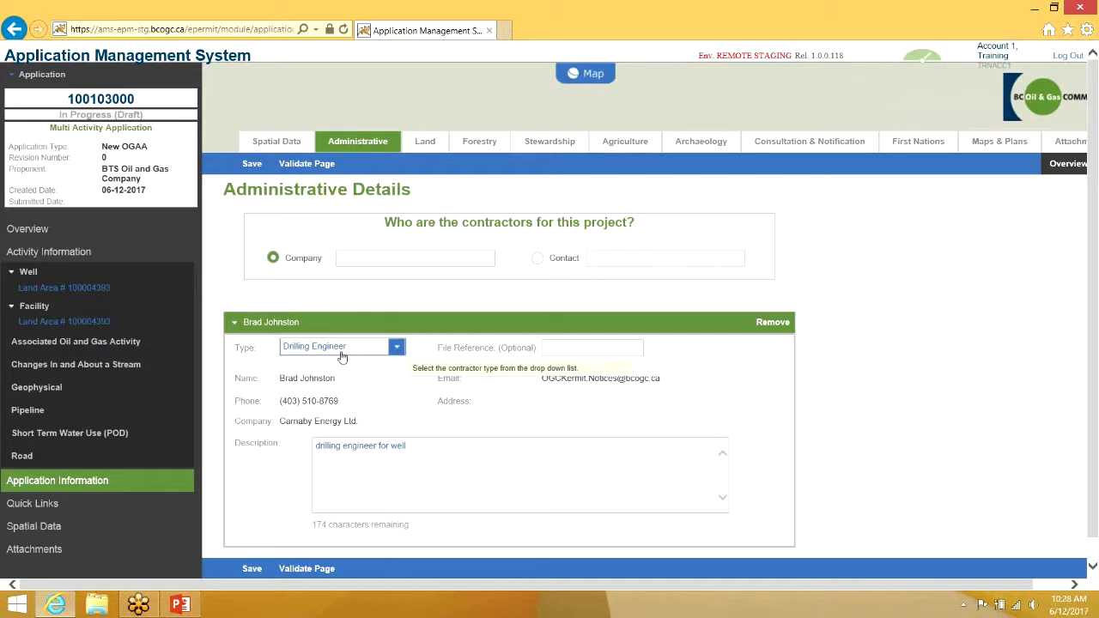
mouse_move(543, 378)
mouse_down()
mouse_move(650, 379)
mouse_move(542, 378)
mouse_up()
click(649, 377)
click(557, 377)
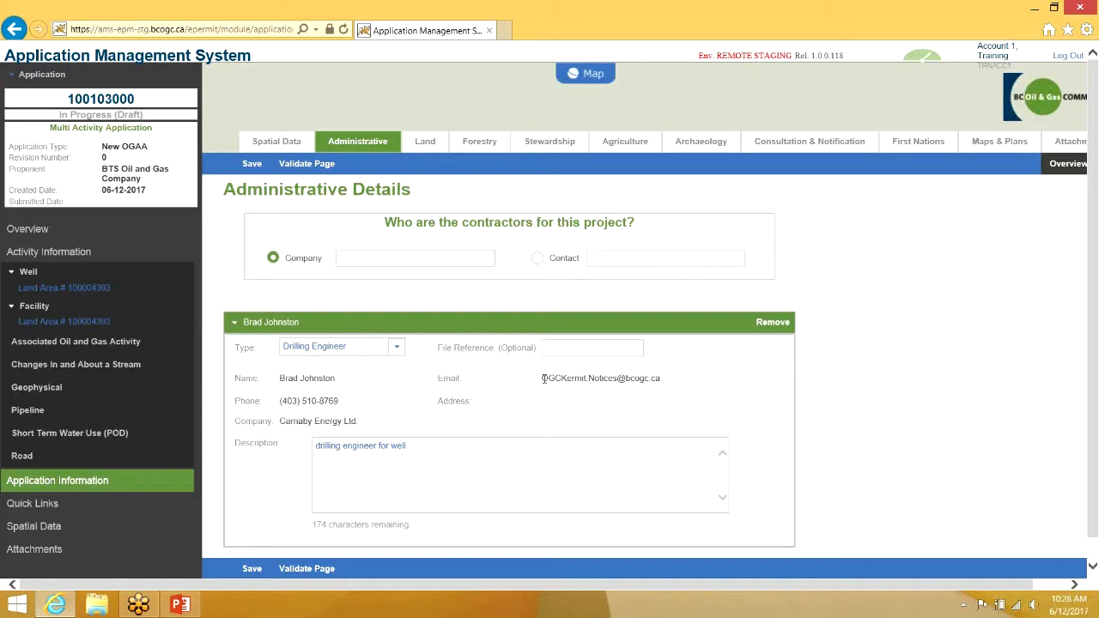
drag(562, 378, 657, 377)
click(655, 378)
click(252, 165)
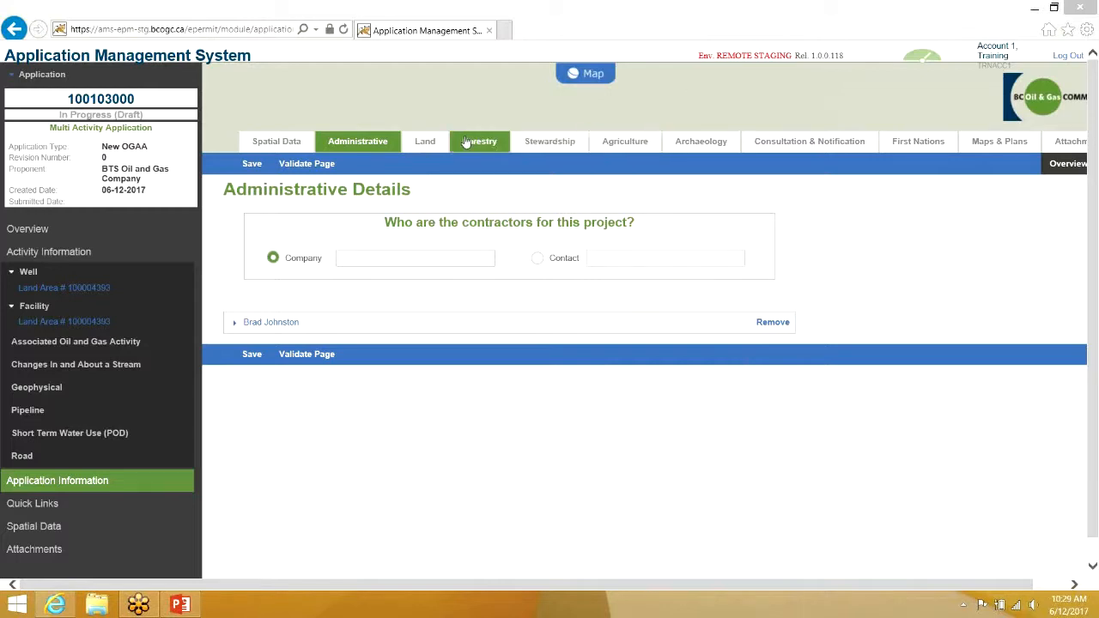
Review the Land, Forestry, Stewardship, Agriculture and Archaeology pages of the Application Information section.
click(439, 146)
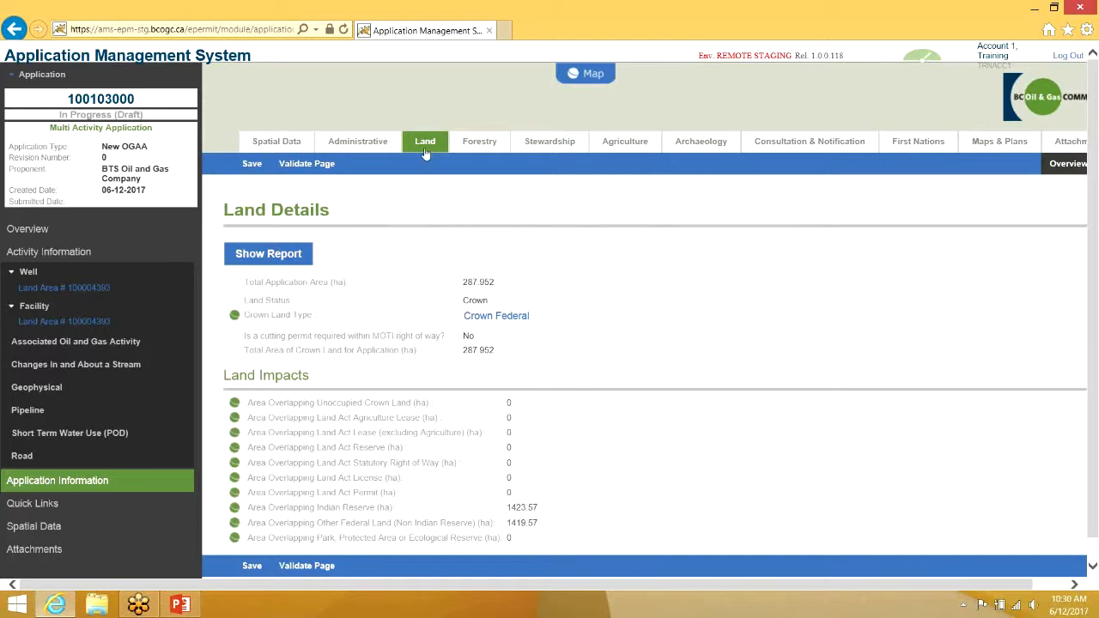
click(464, 143)
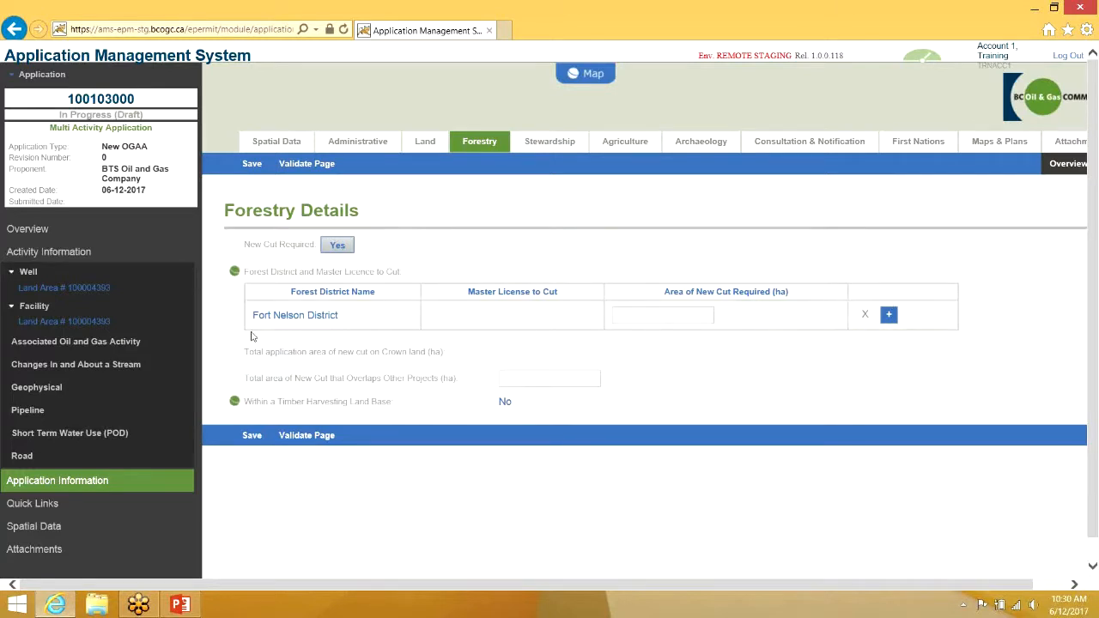
click(543, 144)
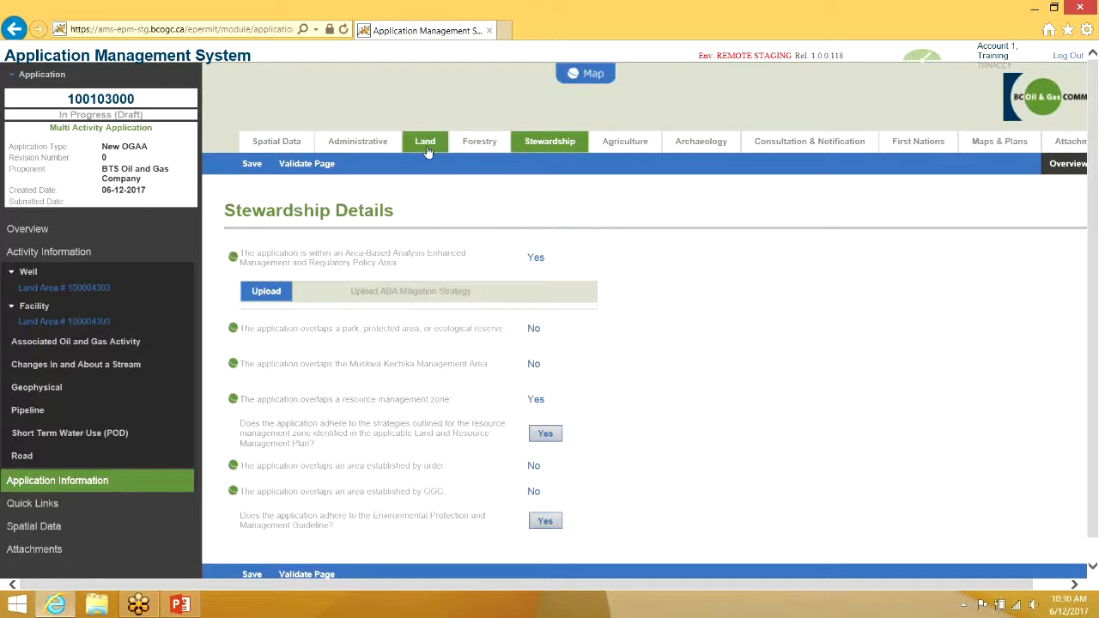
click(616, 149)
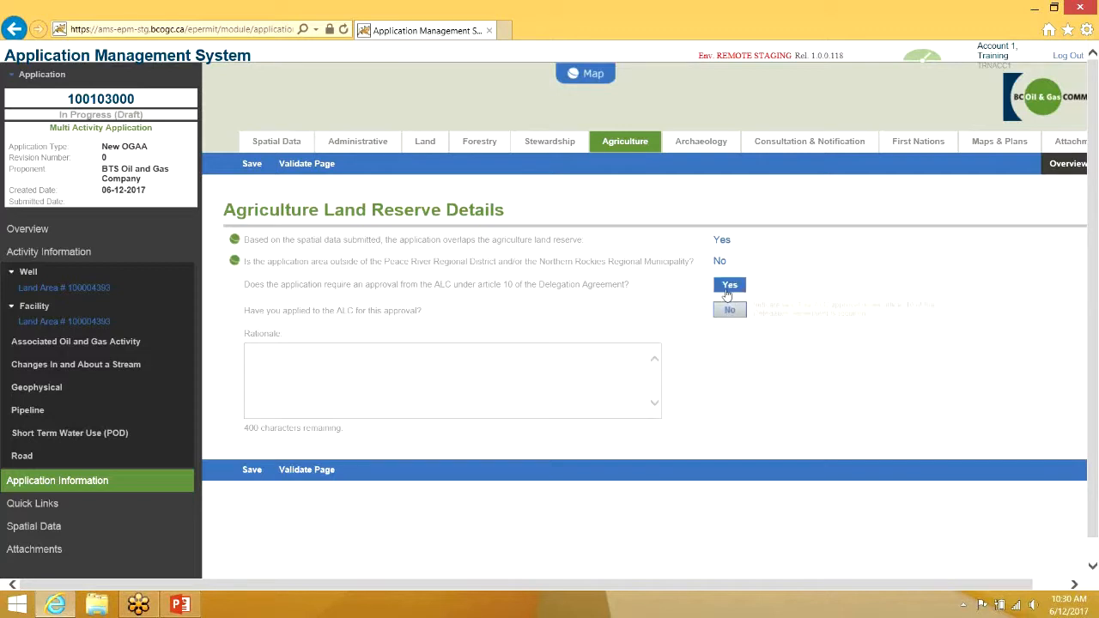
click(678, 143)
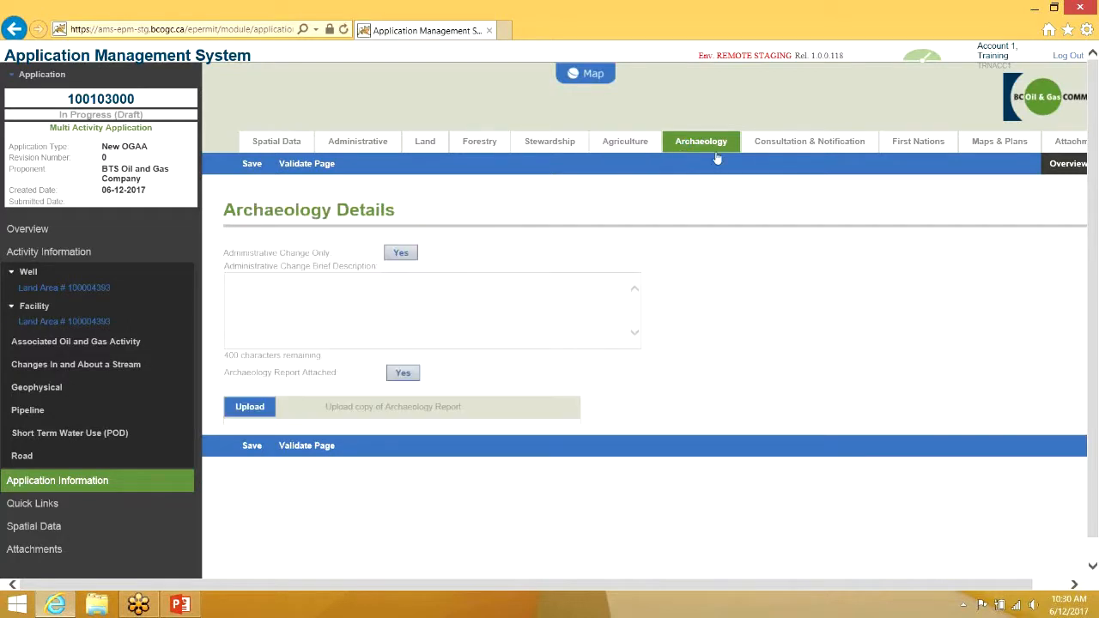
Review the Consultation & Notification, First Nations, Maps & Plans and Attachments pages, and return to Maps & Plans.
click(777, 143)
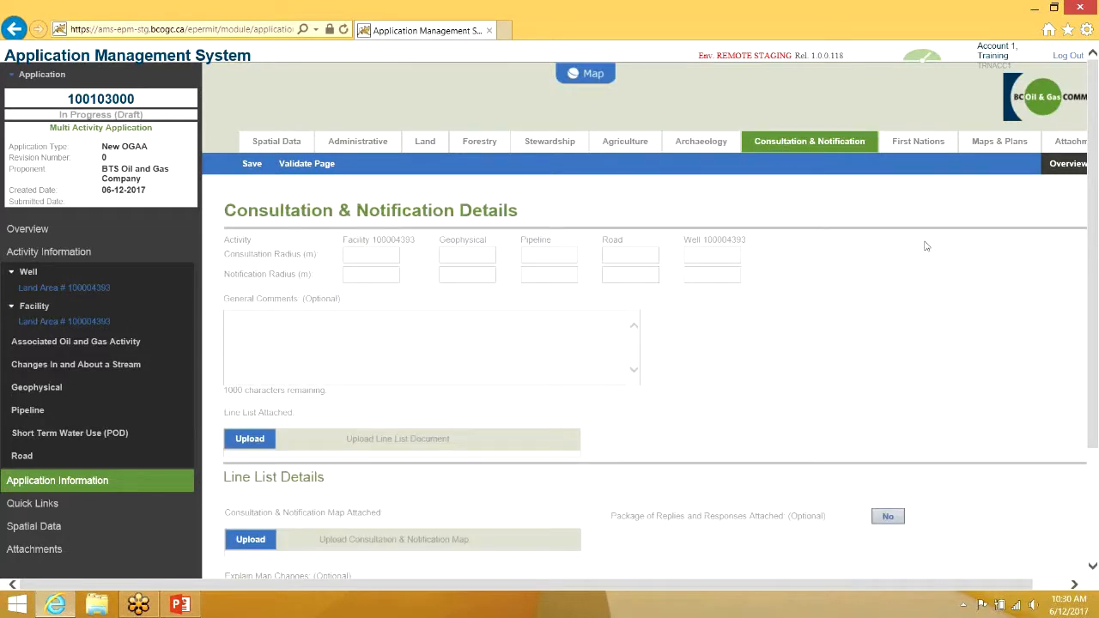
click(931, 150)
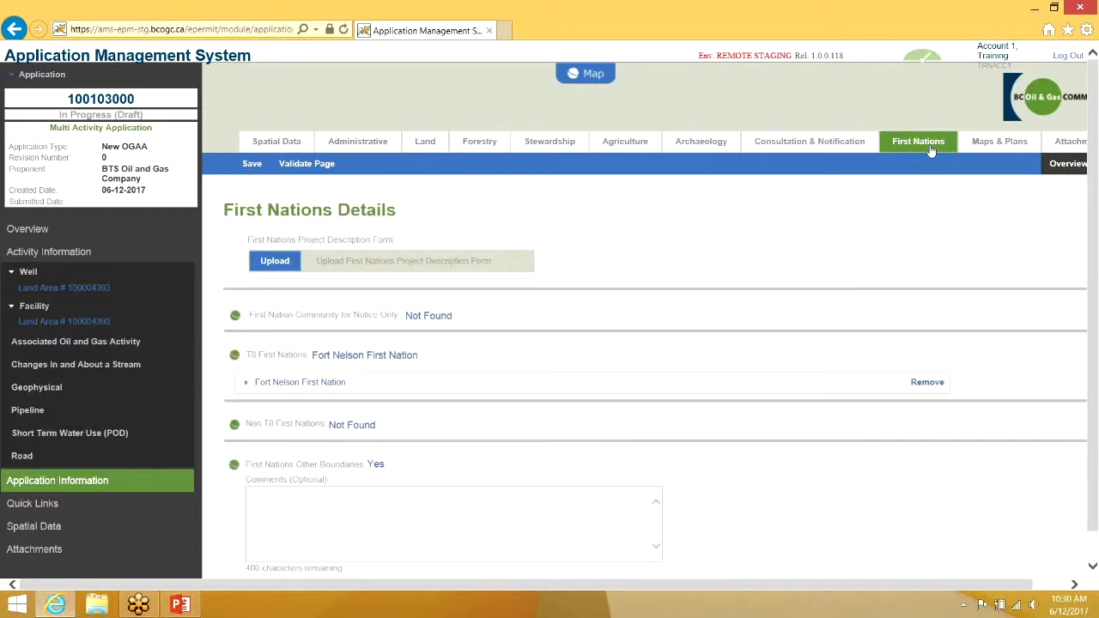
click(1005, 149)
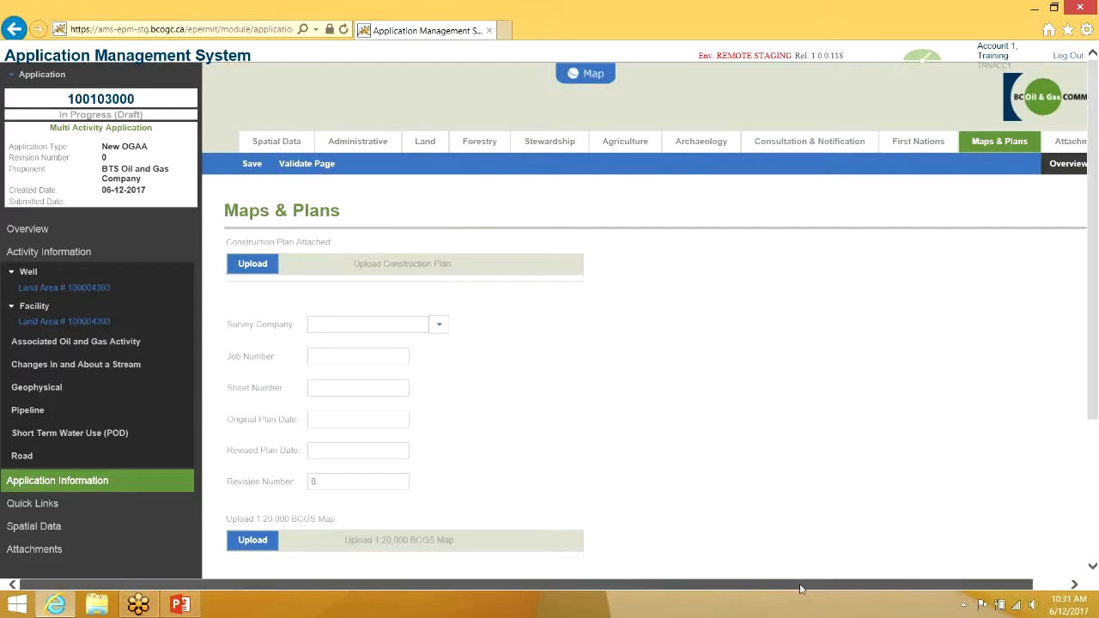
drag(800, 589, 837, 589)
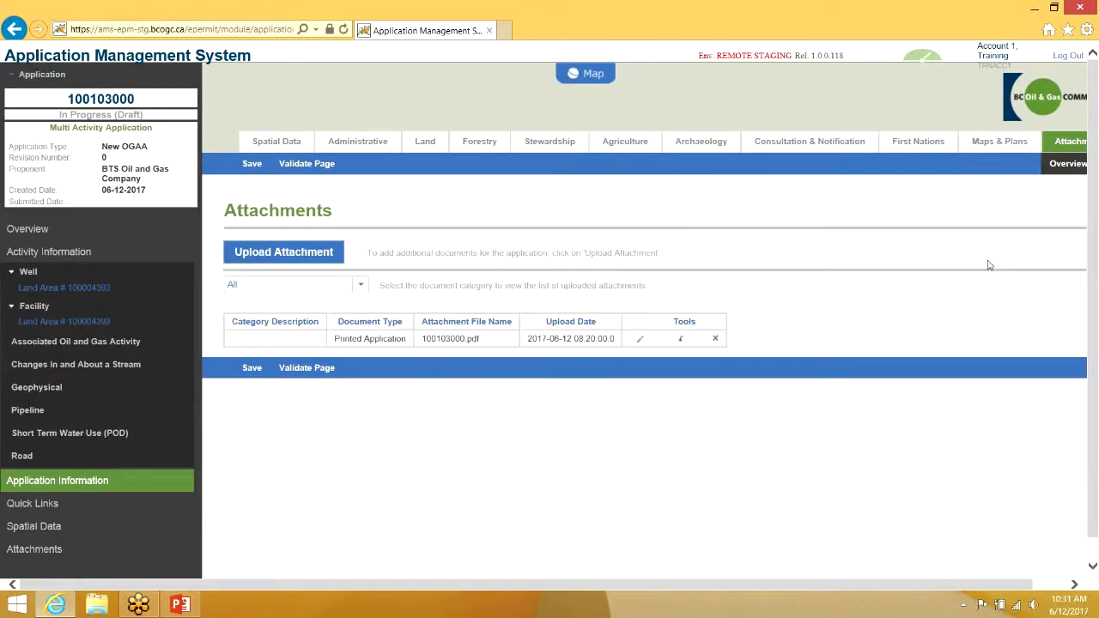
click(987, 142)
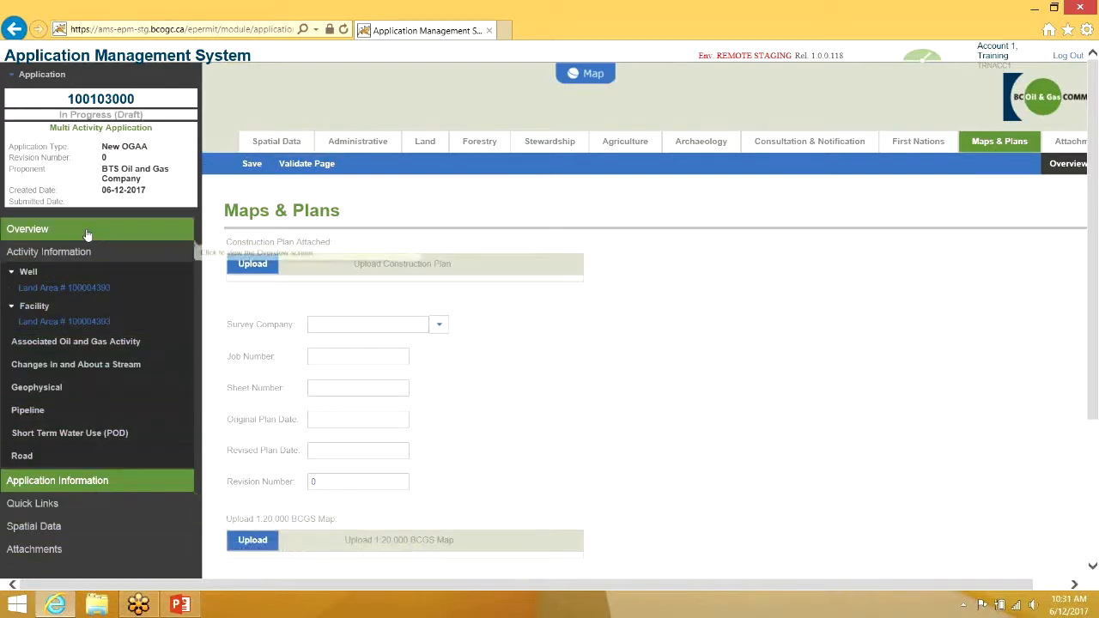
Open the application Overview and examine its Contact Name field, activity types, description and Area Details.
click(49, 251)
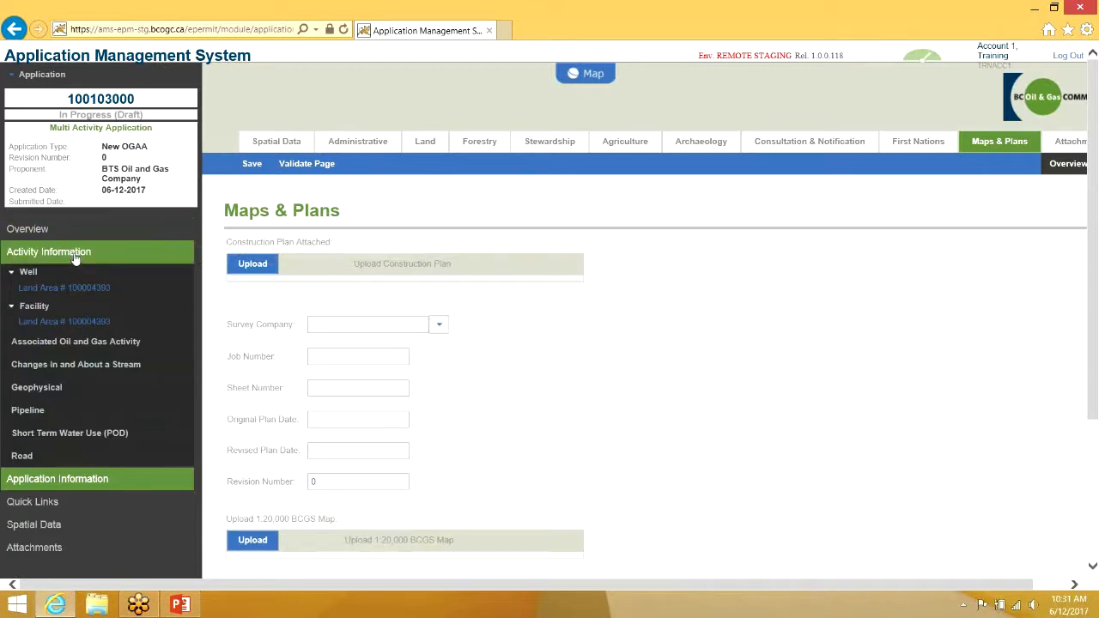
click(37, 232)
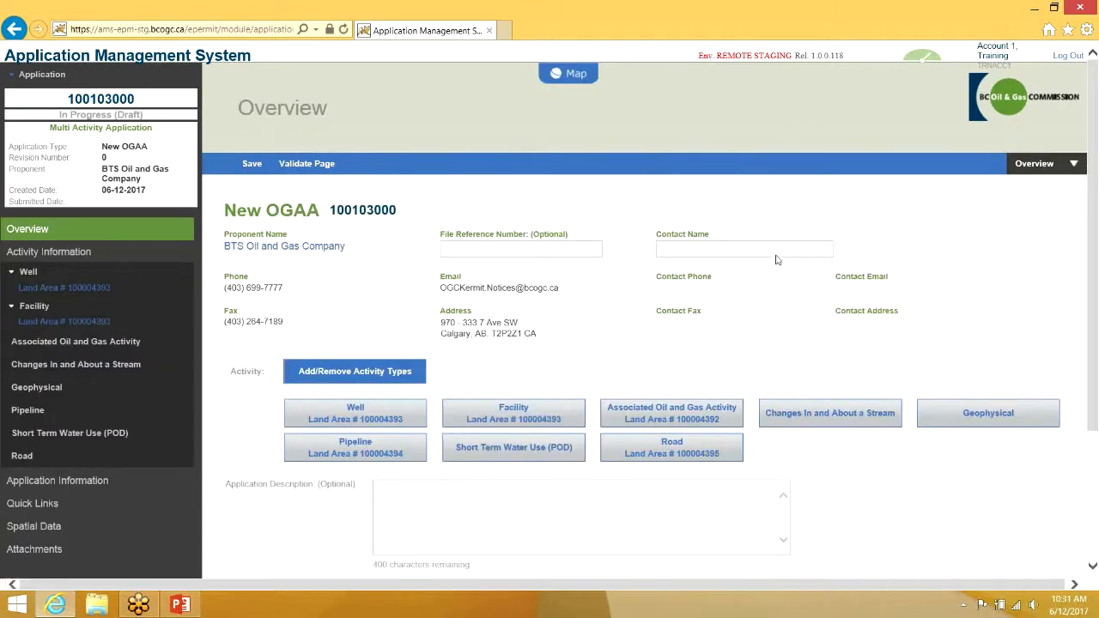
click(744, 248)
scroll(805, 249, down, 5)
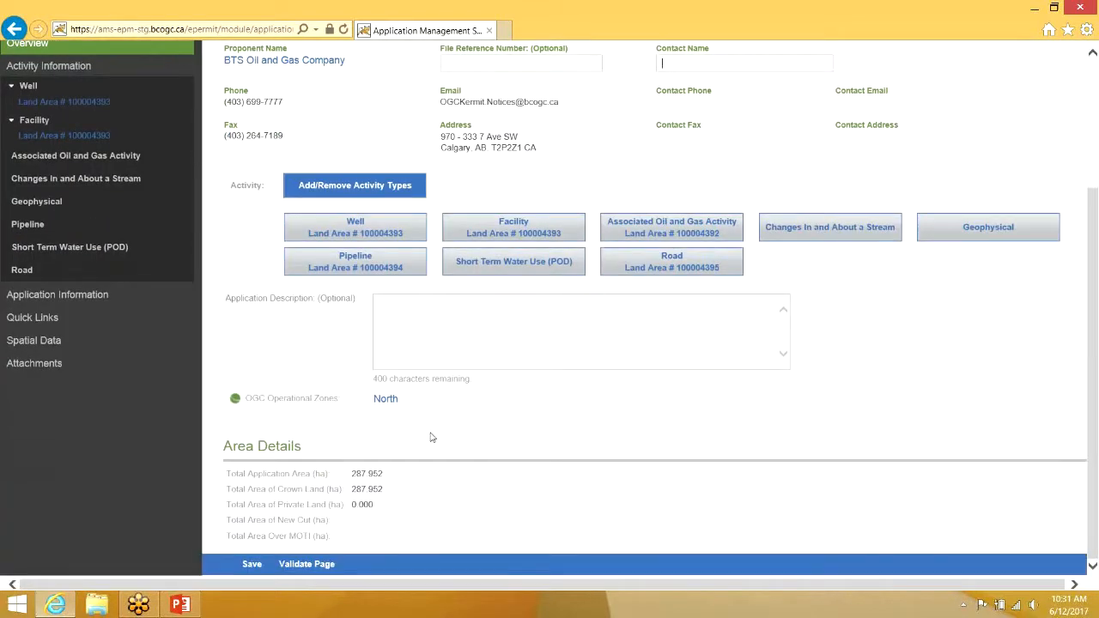
scroll(421, 429, up, 5)
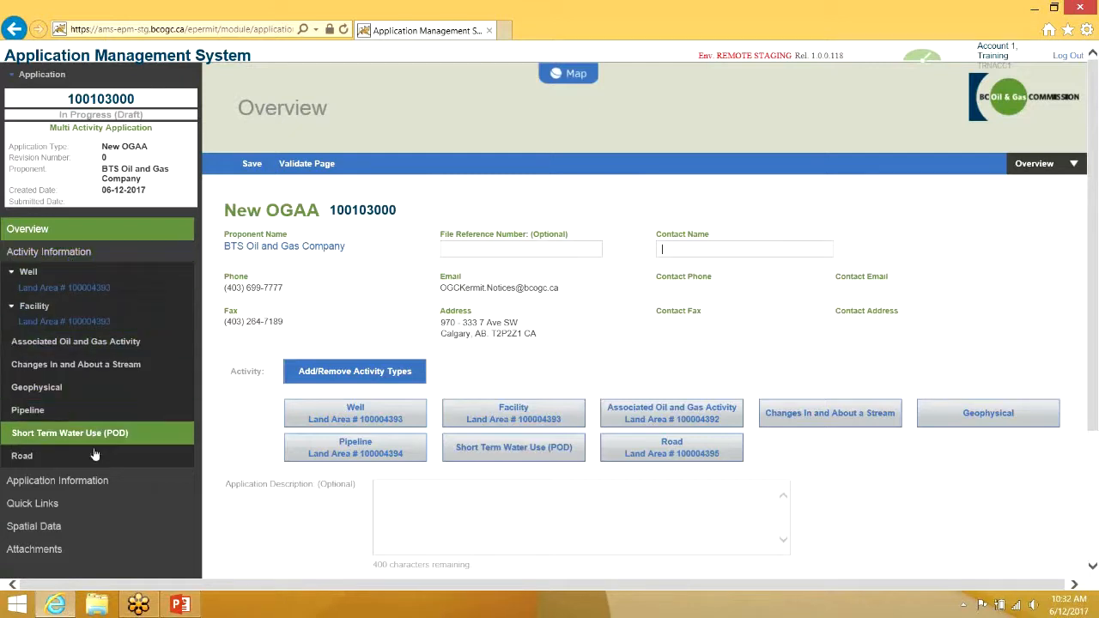
Open the Changes In and About a Stream activity and look over its overview page.
click(110, 365)
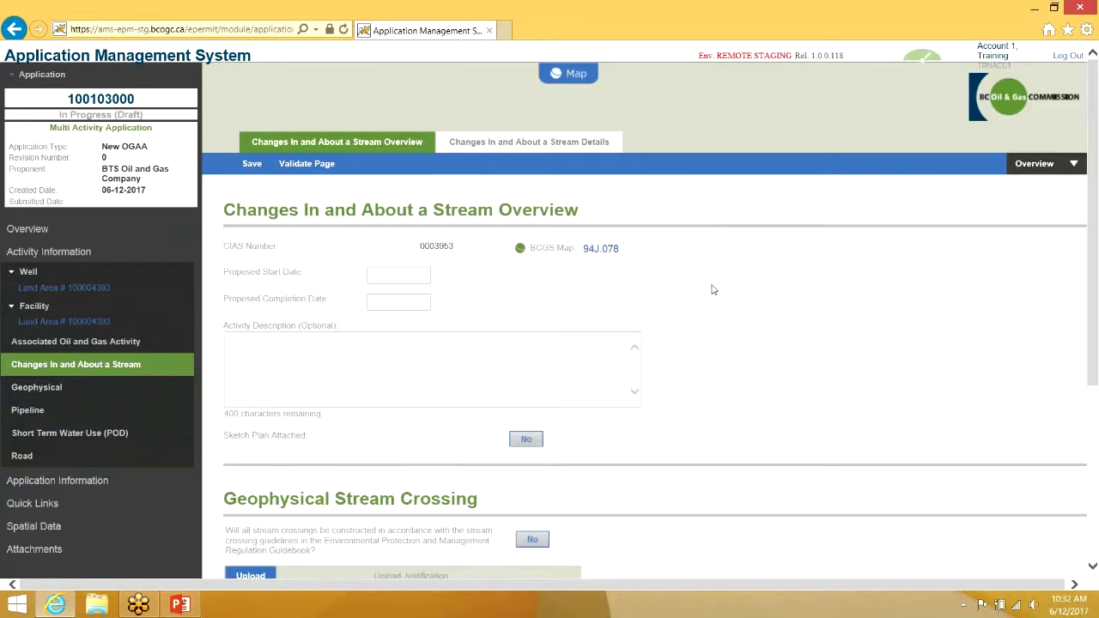
scroll(712, 289, down, 3)
scroll(712, 290, up, 3)
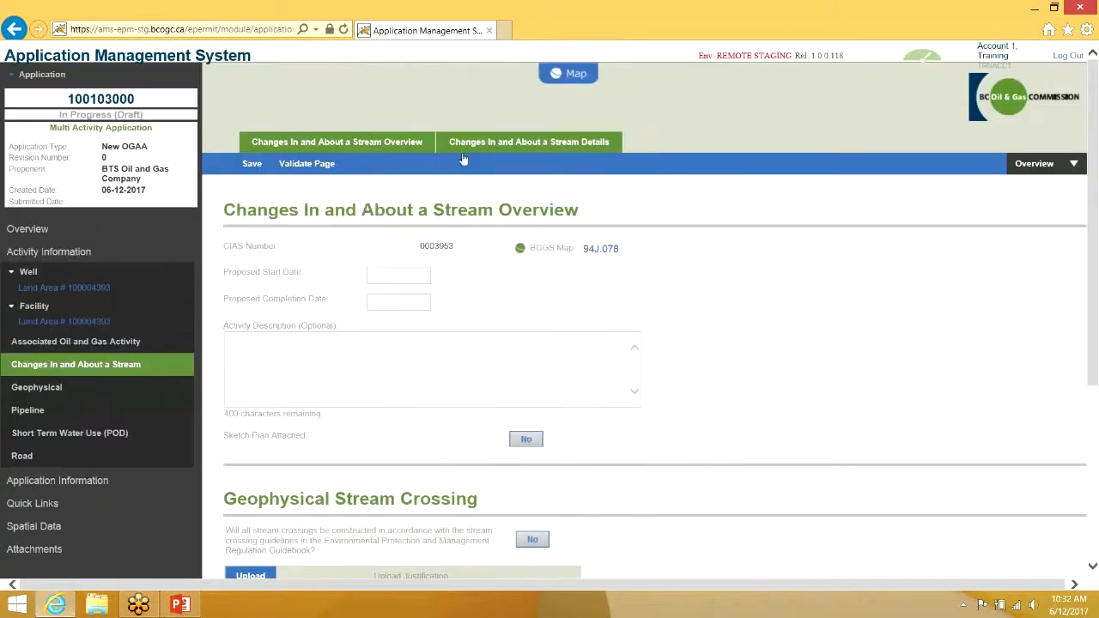
Return to the Application Information section and review its Forestry and Stewardship Details pages.
click(59, 257)
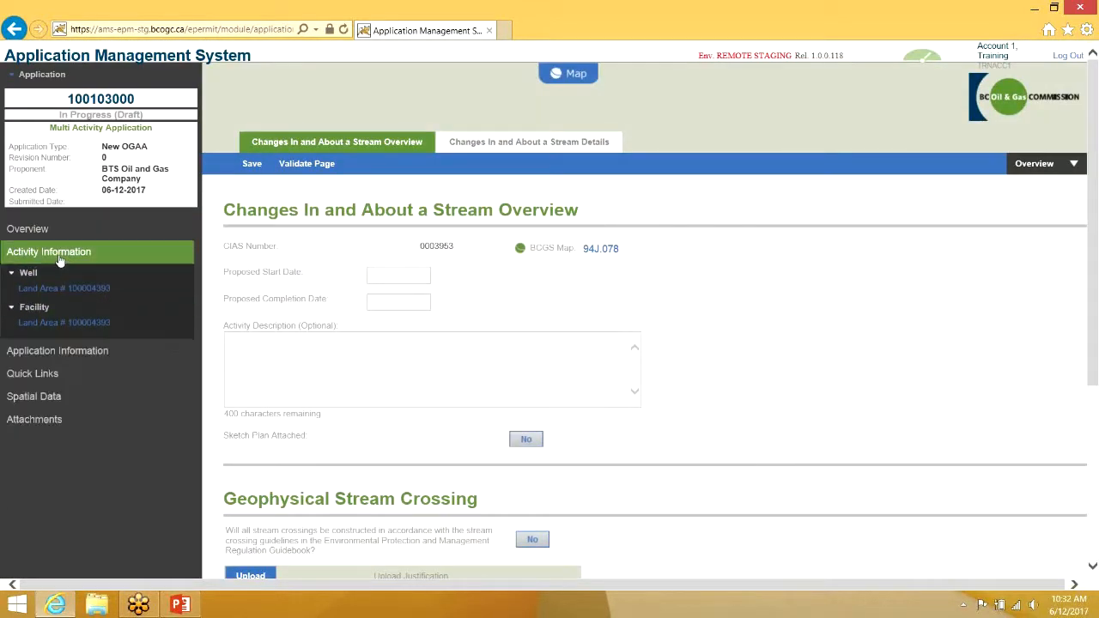
click(60, 280)
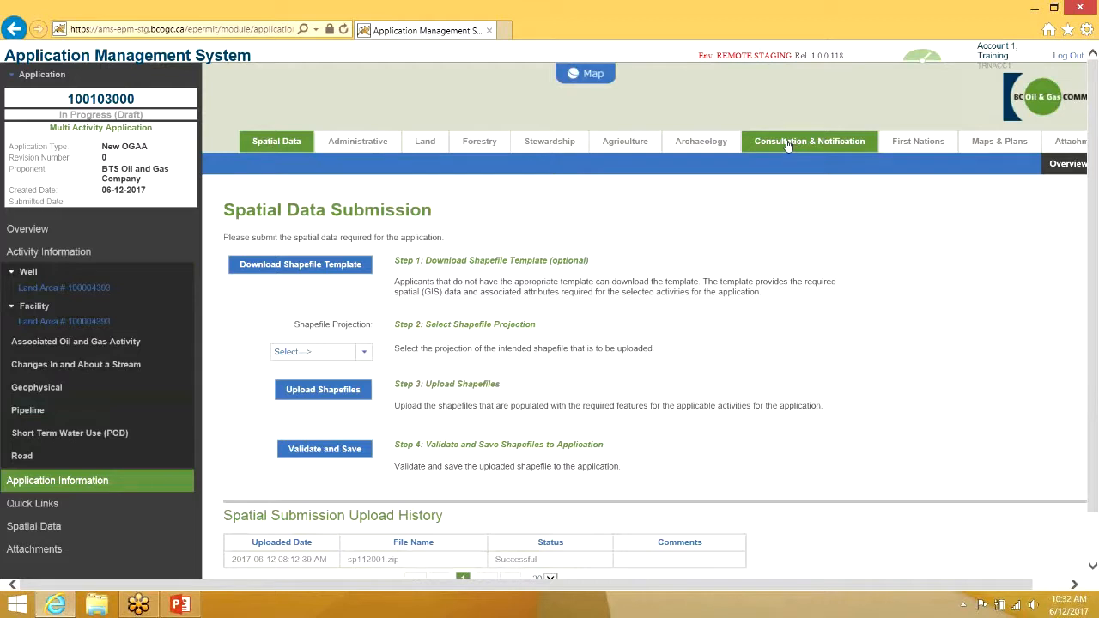
click(488, 150)
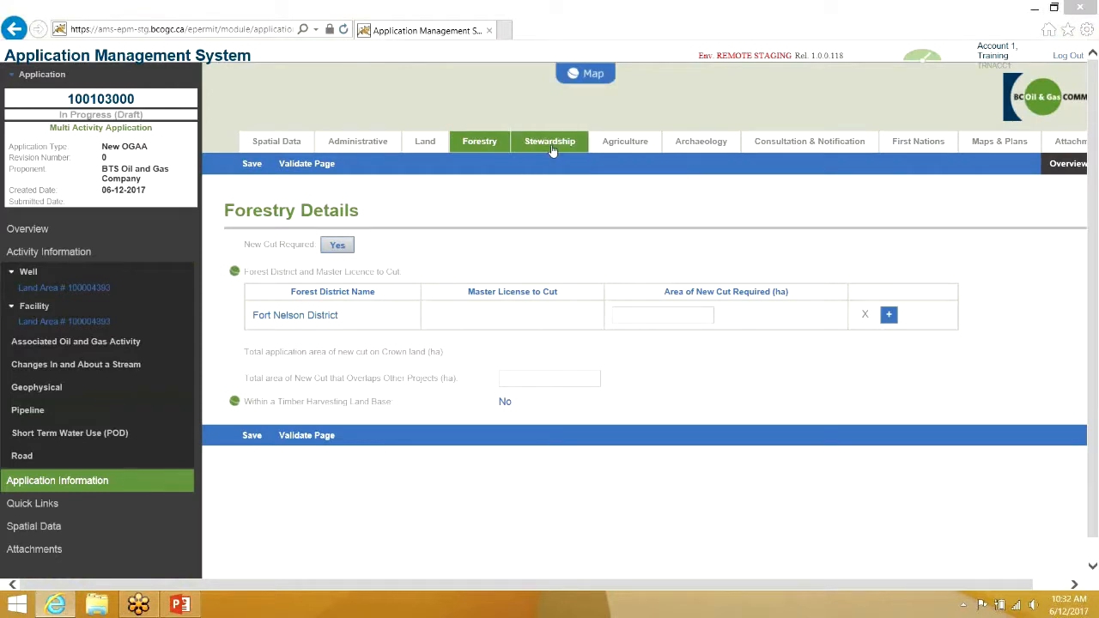
click(551, 146)
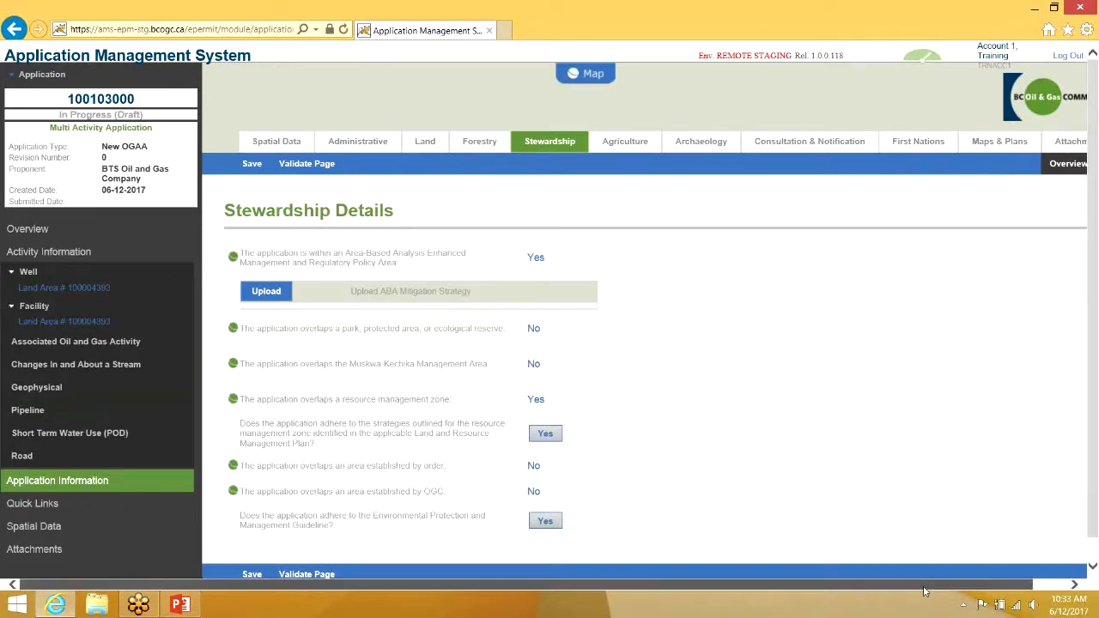
Check the Consultation & Notification Details, then go back to the Stewardship Details and save that page.
drag(925, 590, 1002, 571)
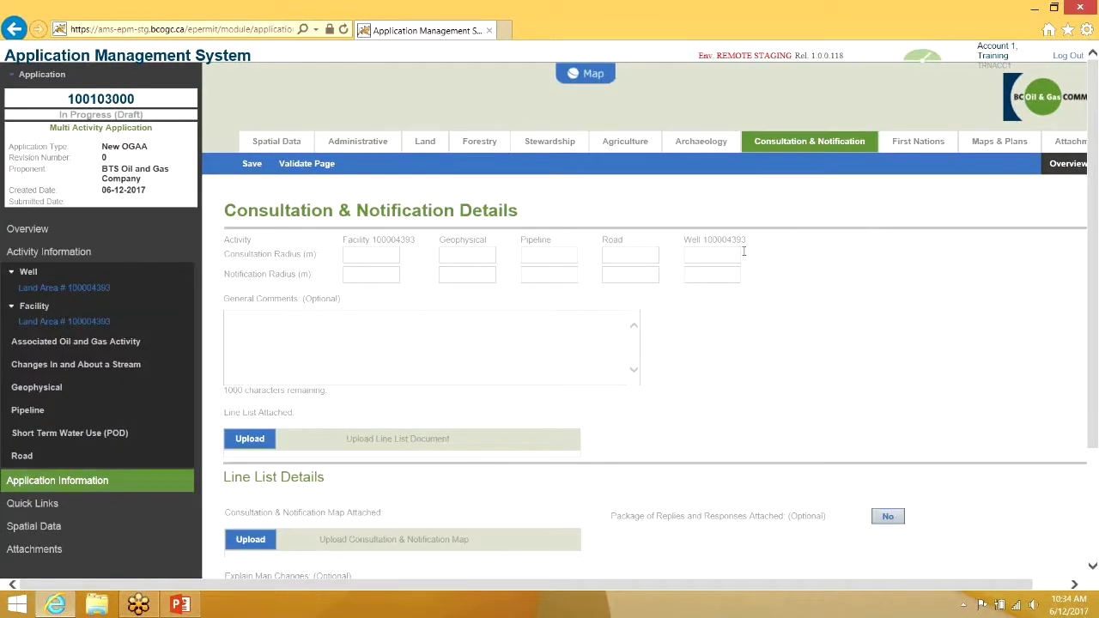
click(579, 143)
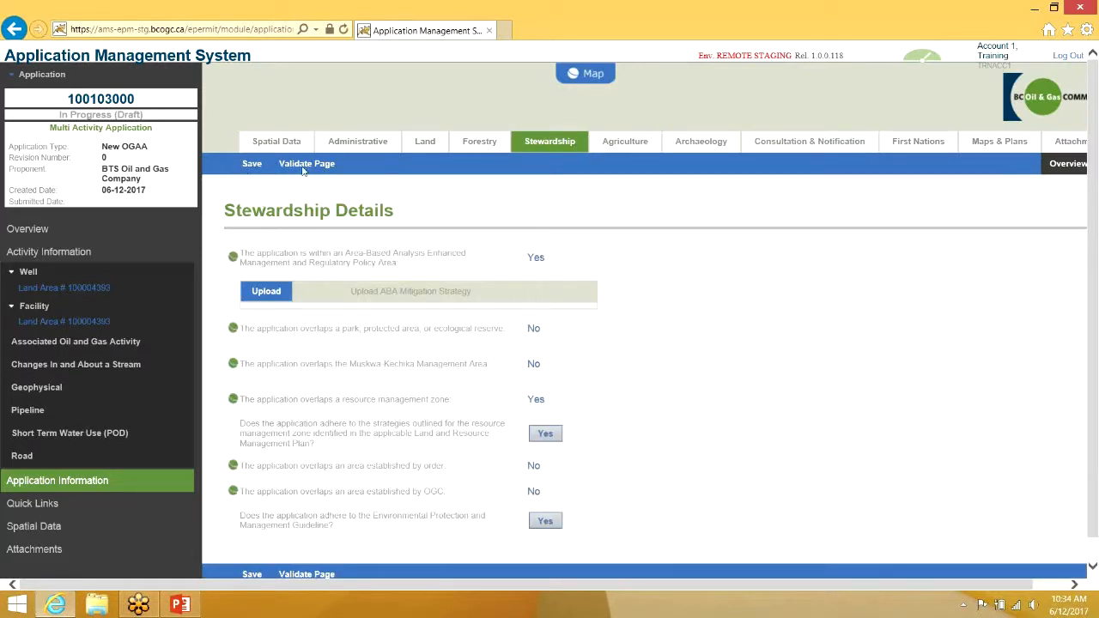
click(253, 164)
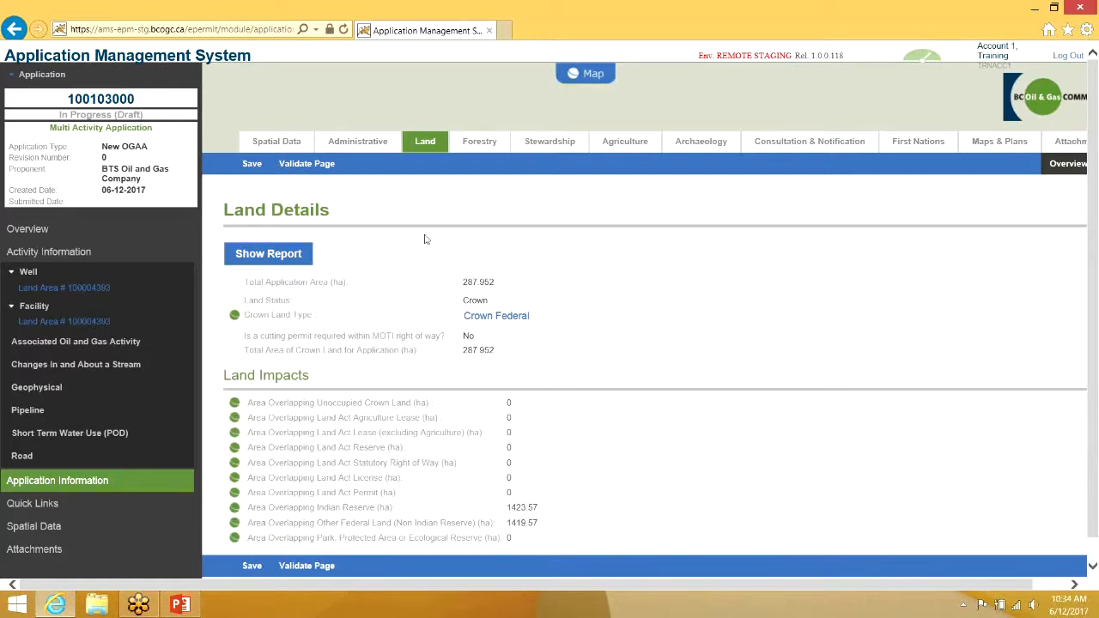
Open the Well Overview page for the well activity's Land Area # 100004393.
click(115, 289)
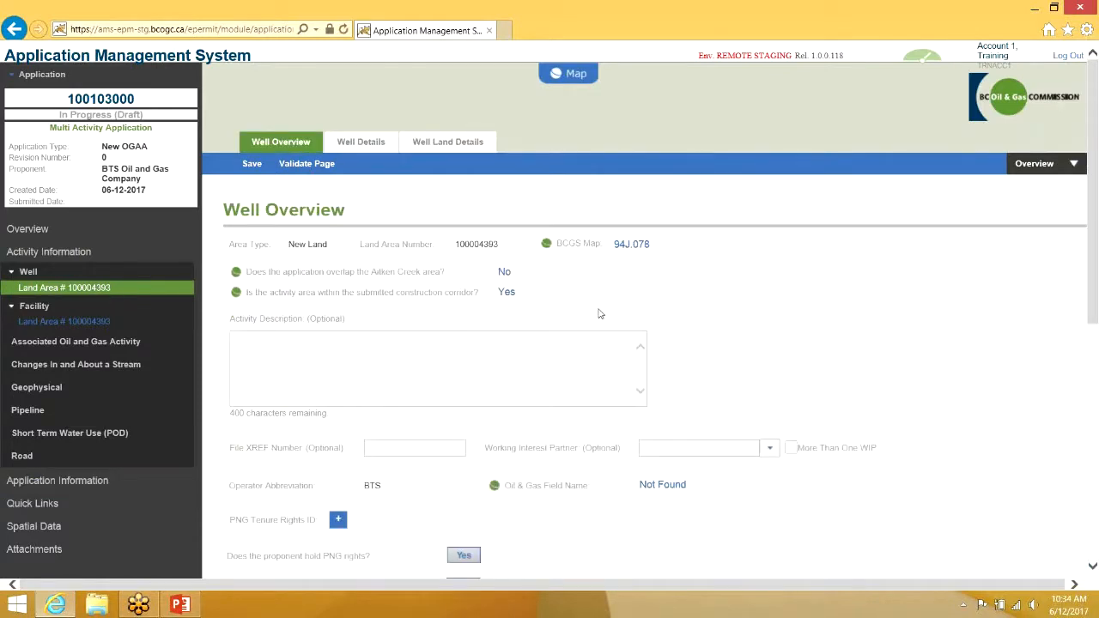
scroll(600, 314, down, 3)
Enter "this is my activity description" for the well, switch to Well Details without saving, and return to Well Overview.
click(520, 235)
scroll(520, 235, up, 3)
text(this is my activity description)
click(363, 146)
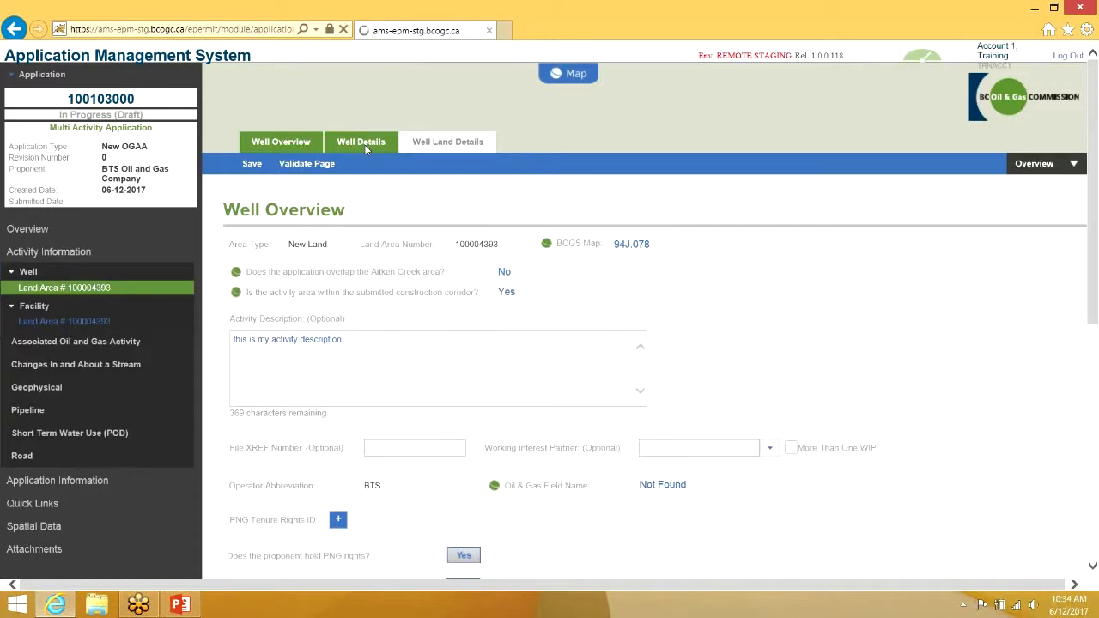
click(294, 145)
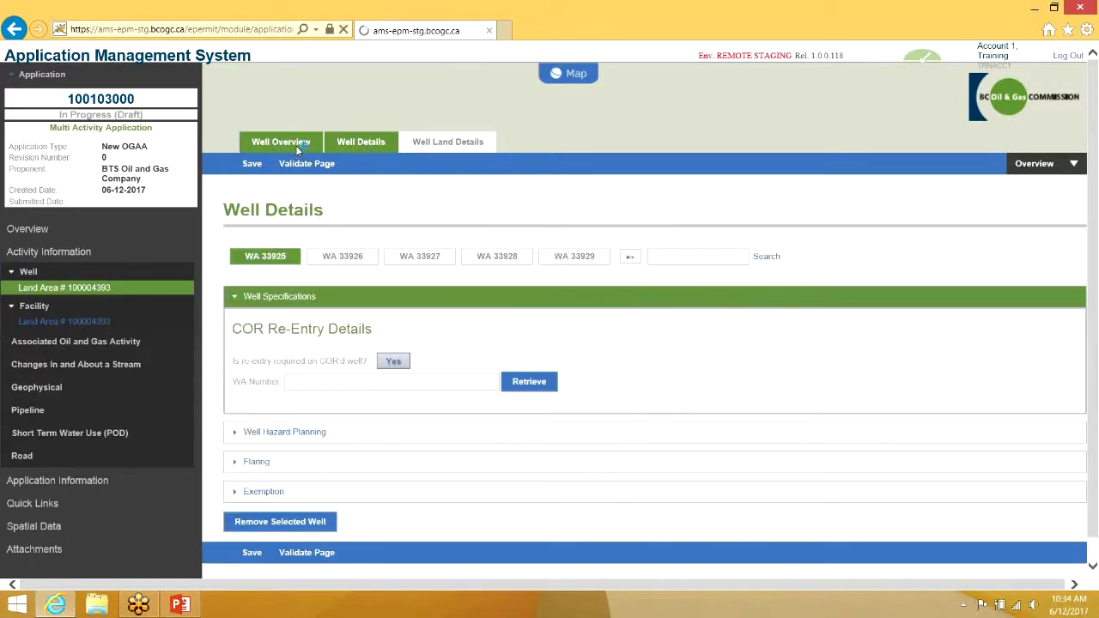
Set the well's activity description to "this is my well activity description" and save the Well Overview.
click(363, 361)
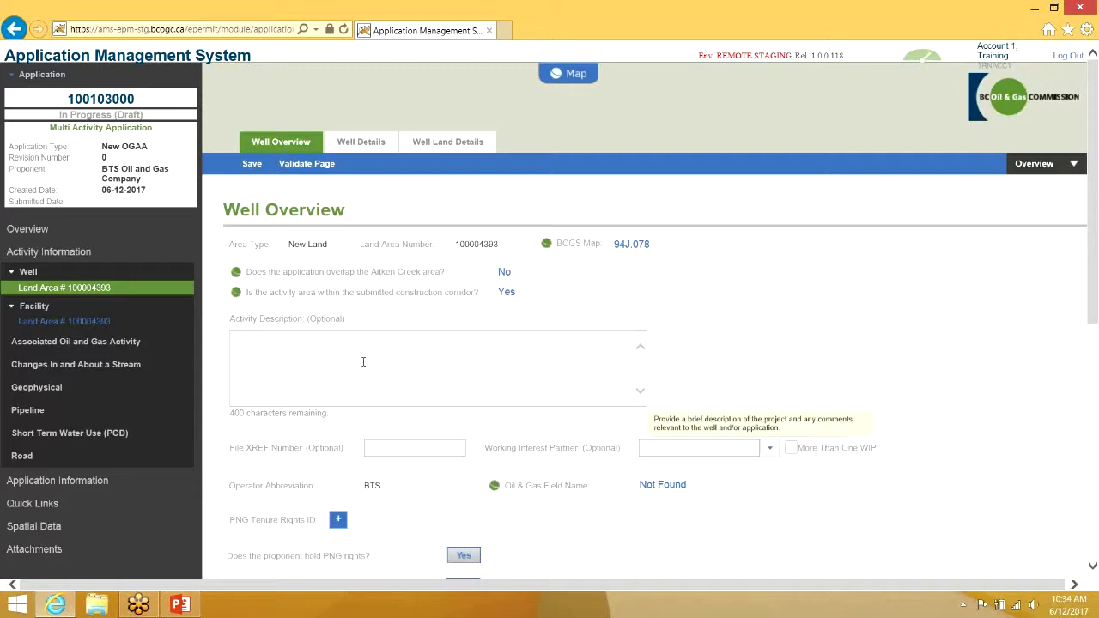
text(this is my well activity description)
click(252, 164)
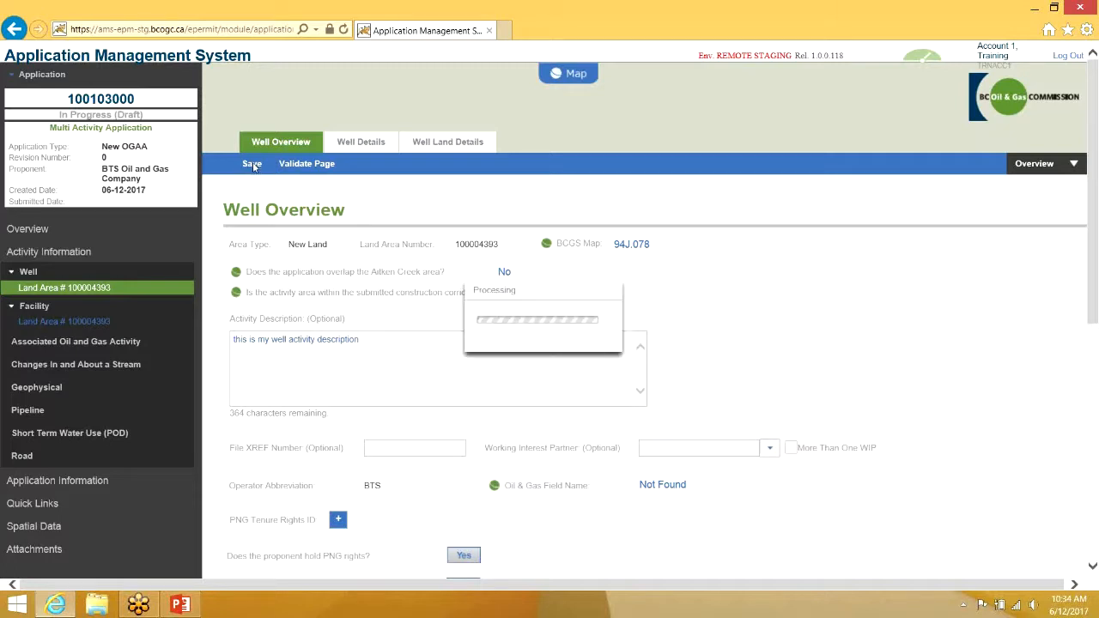
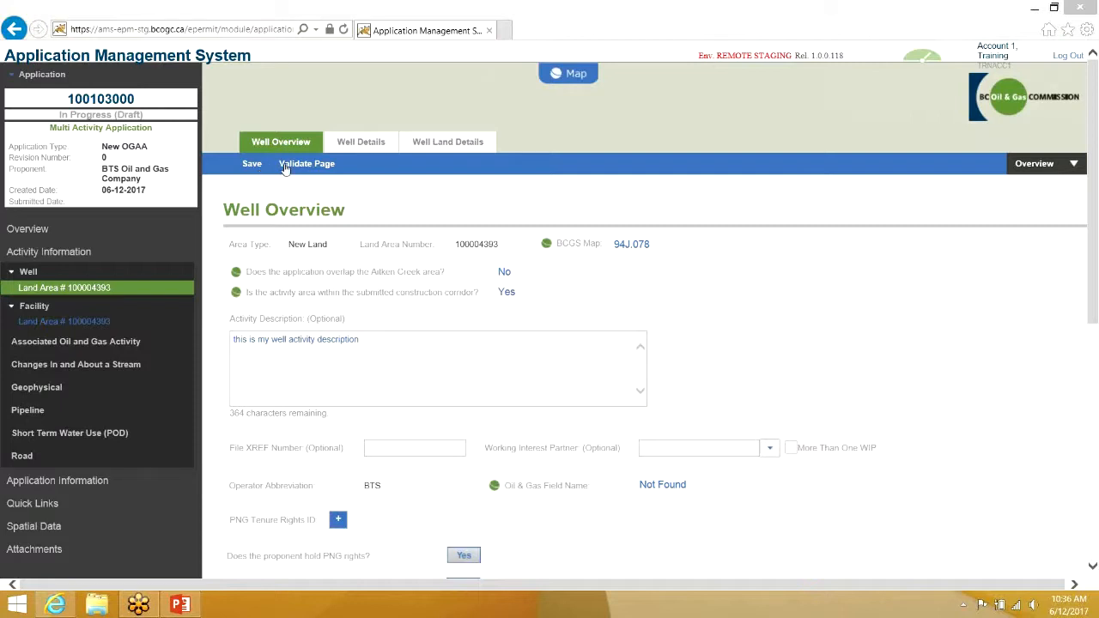
Validate the Well Overview page and examine which fields are flagged, down through the Area Details.
click(288, 169)
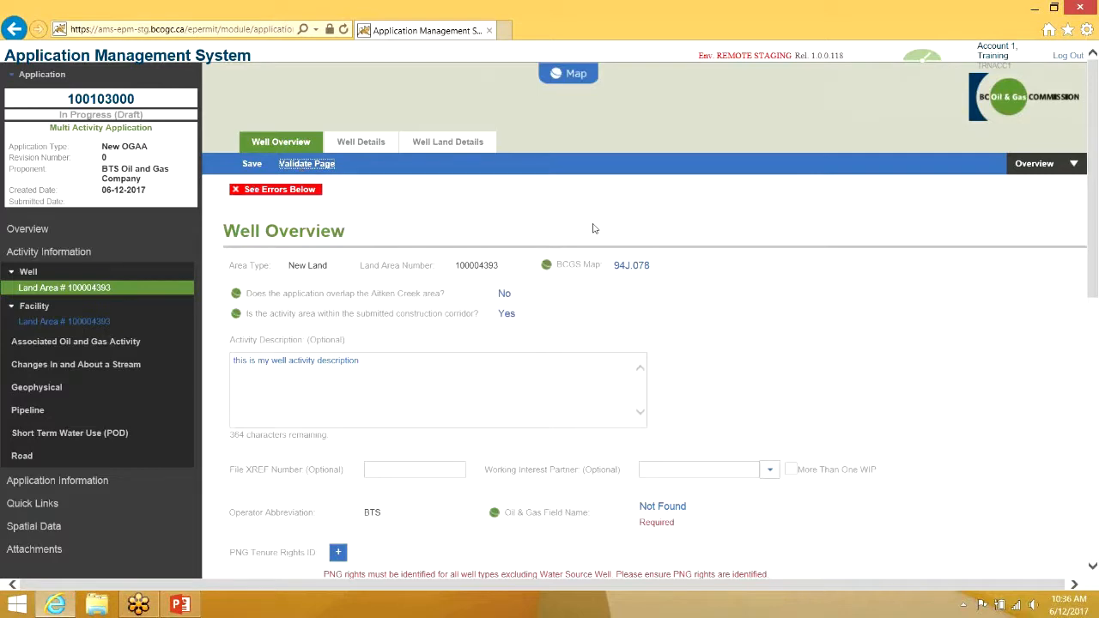
scroll(593, 228, down, 2)
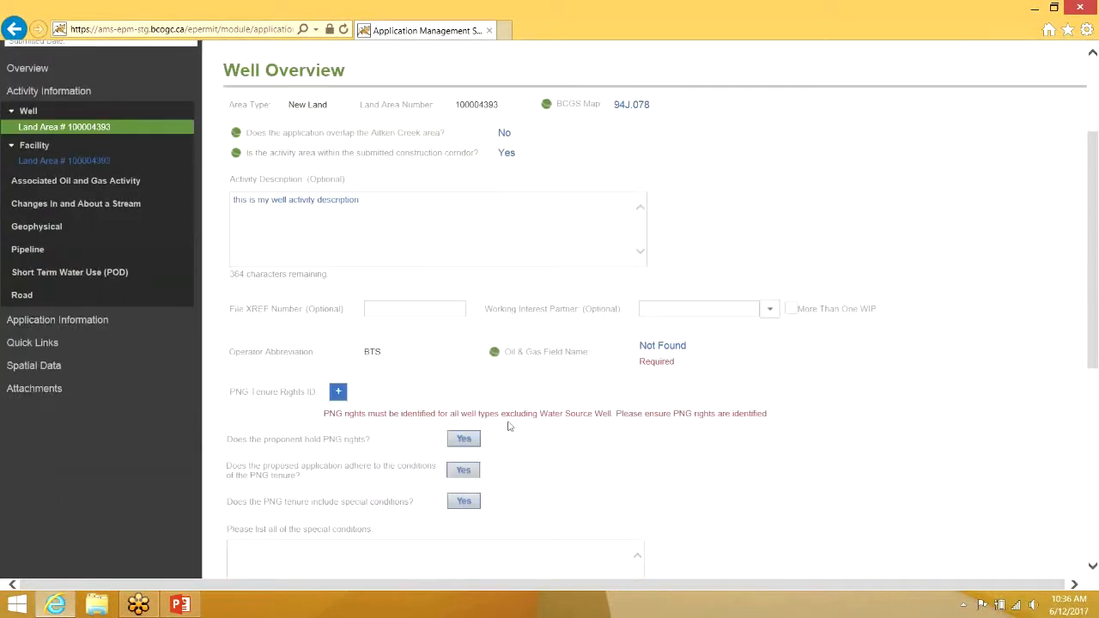
scroll(558, 419, down, 3)
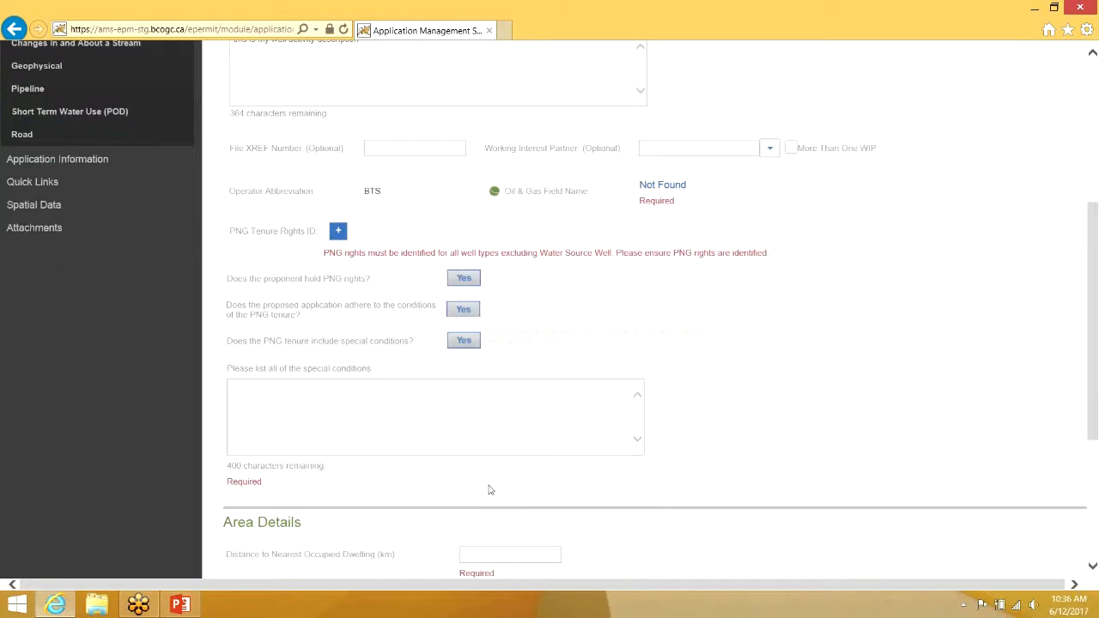
scroll(429, 468, down, 2)
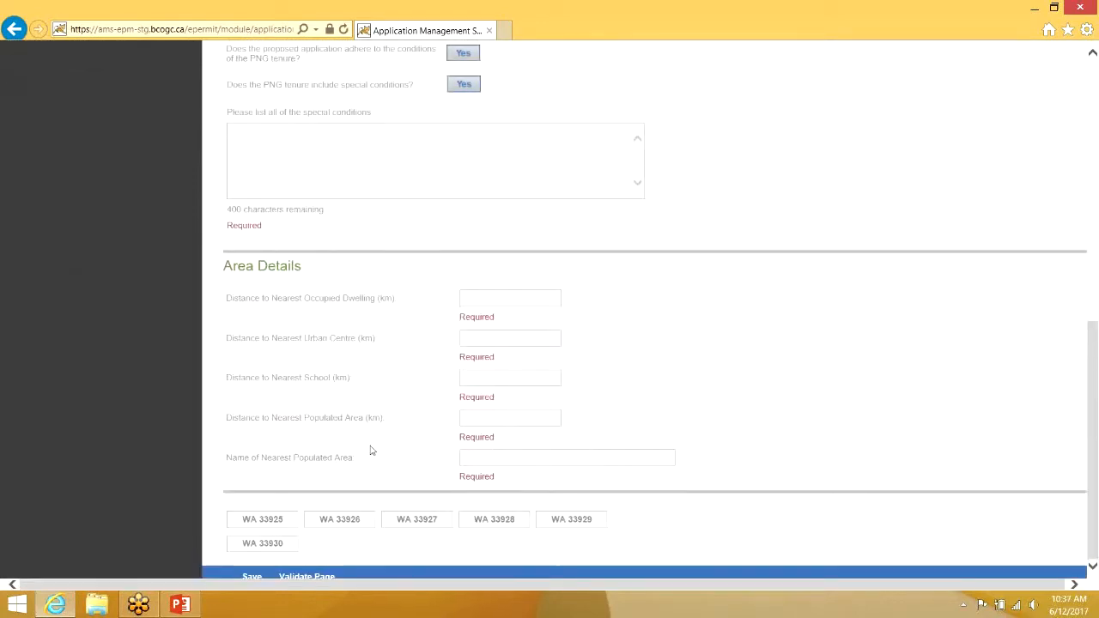
scroll(374, 446, up, 7)
Save the Well Overview page again and check its PNG rights and Area Details fields.
click(257, 171)
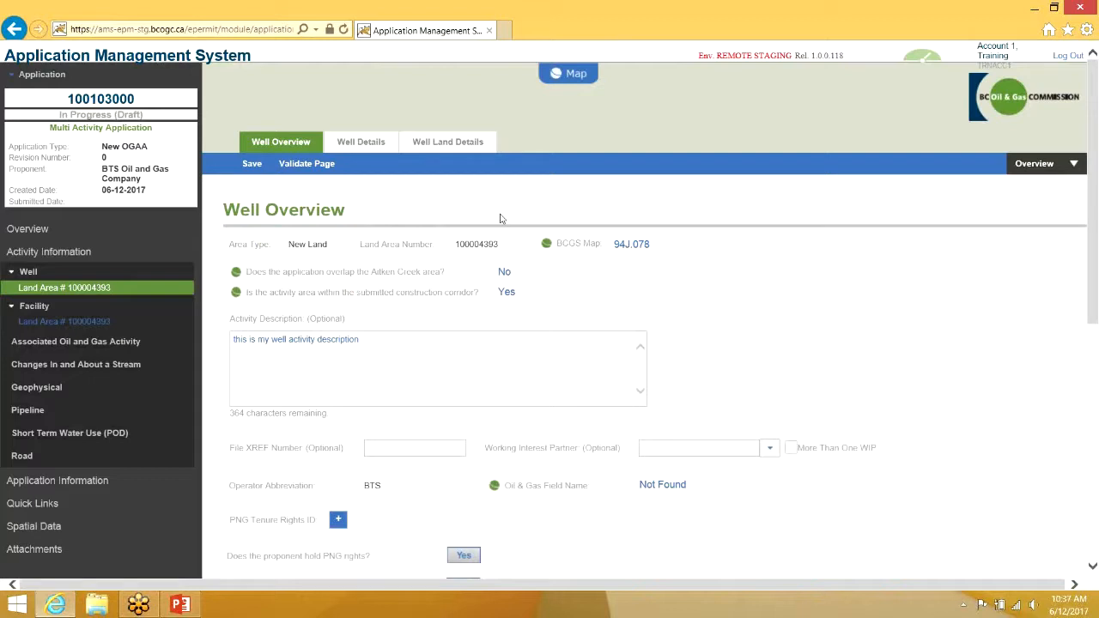
scroll(583, 266, down, 4)
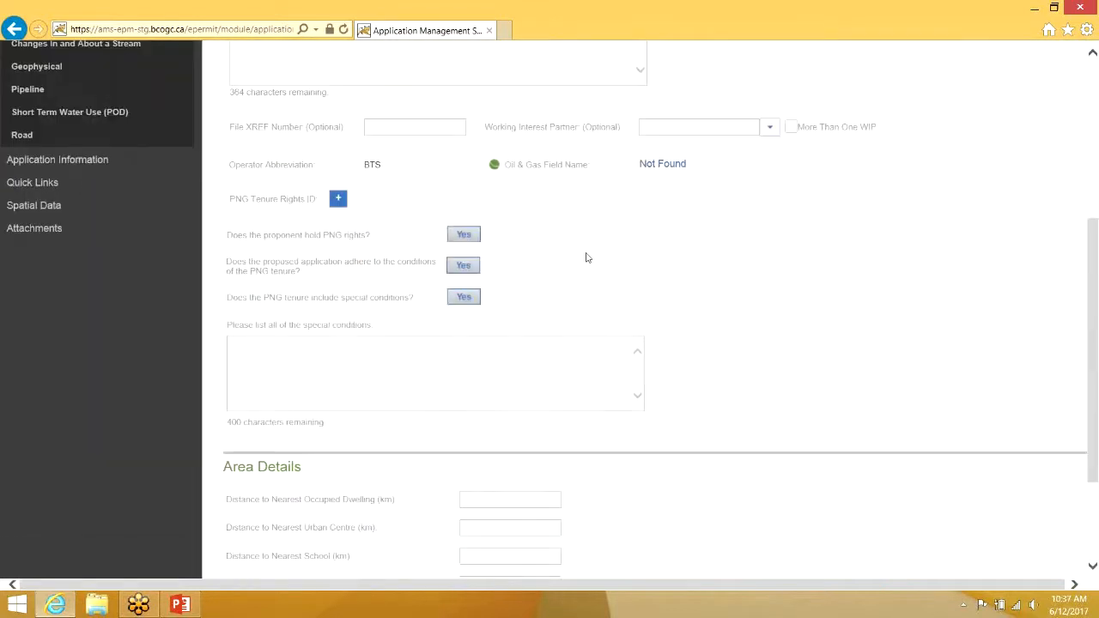
Add a PNG Tenure Rights ID entry to the Well Overview and set it to 12345.
click(338, 200)
click(353, 197)
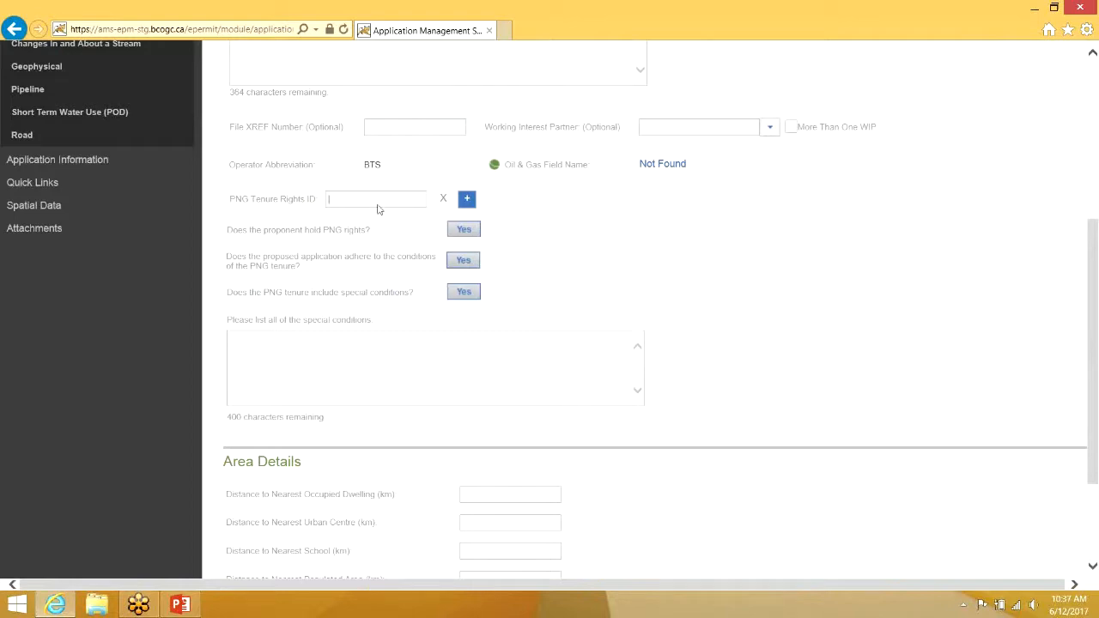
scroll(375, 207, up, 2)
scroll(380, 205, up, 3)
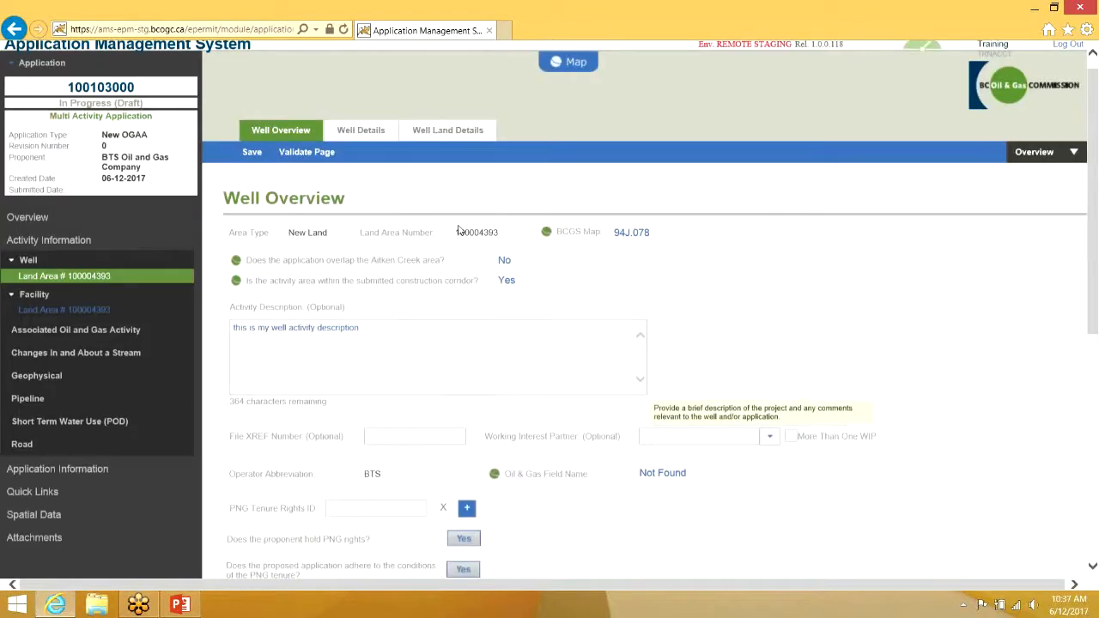
scroll(379, 205, down, 3)
click(380, 360)
text(12345)
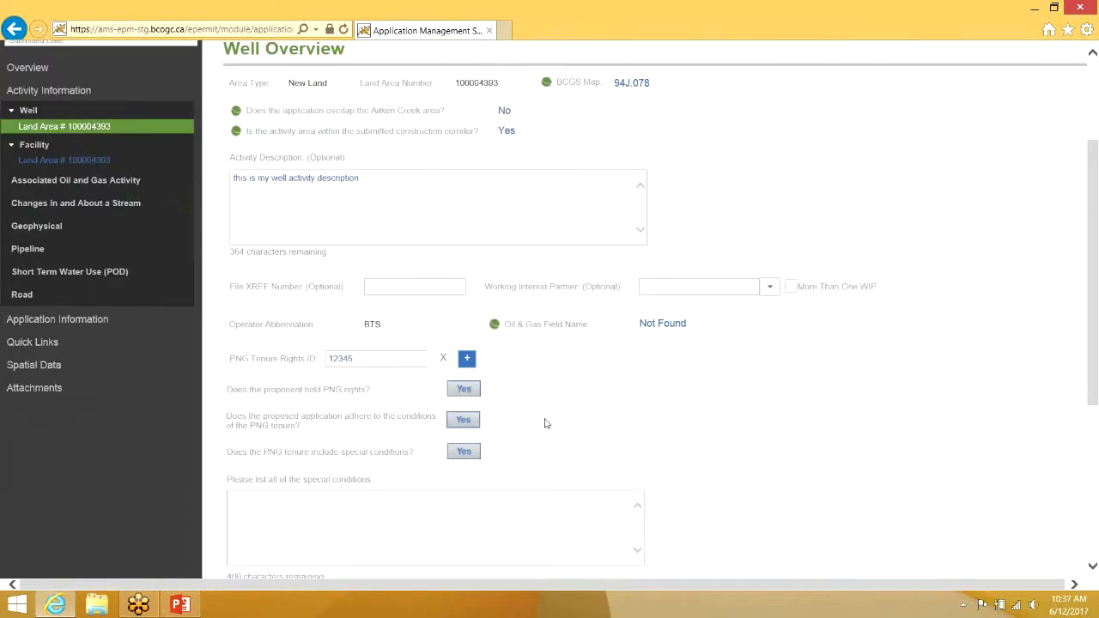
Fill in the Area Details with 12 for all four nearest-distance fields and for the name of the nearest populated area.
scroll(544, 423, down, 4)
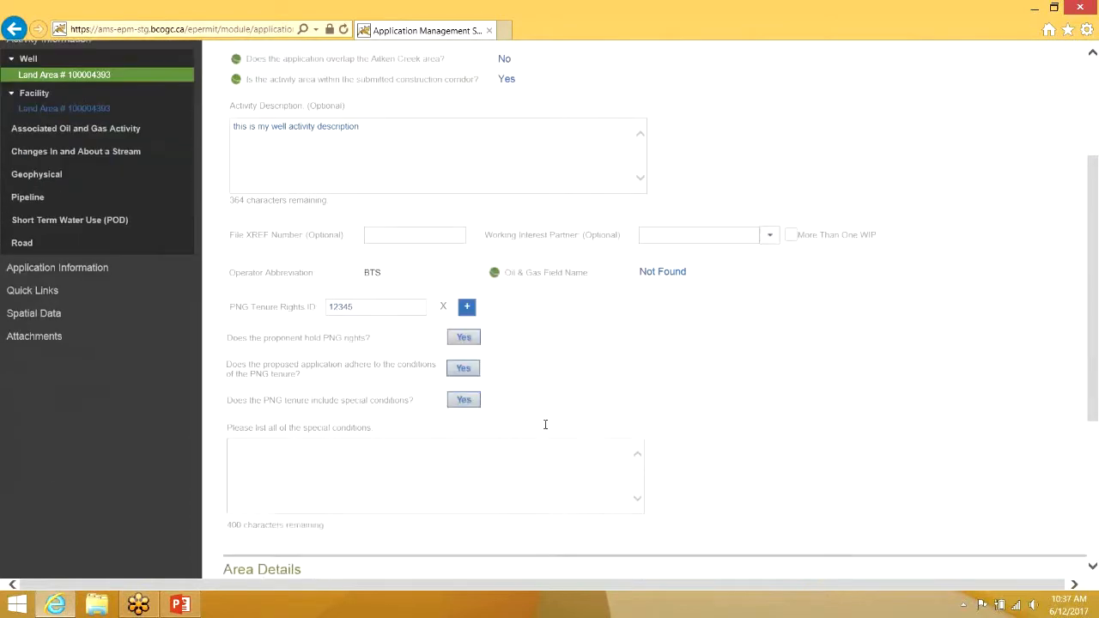
click(512, 338)
text(12)
click(505, 371)
text(12)
click(497, 400)
text(12)
click(484, 428)
text(12)
click(498, 458)
text(12)
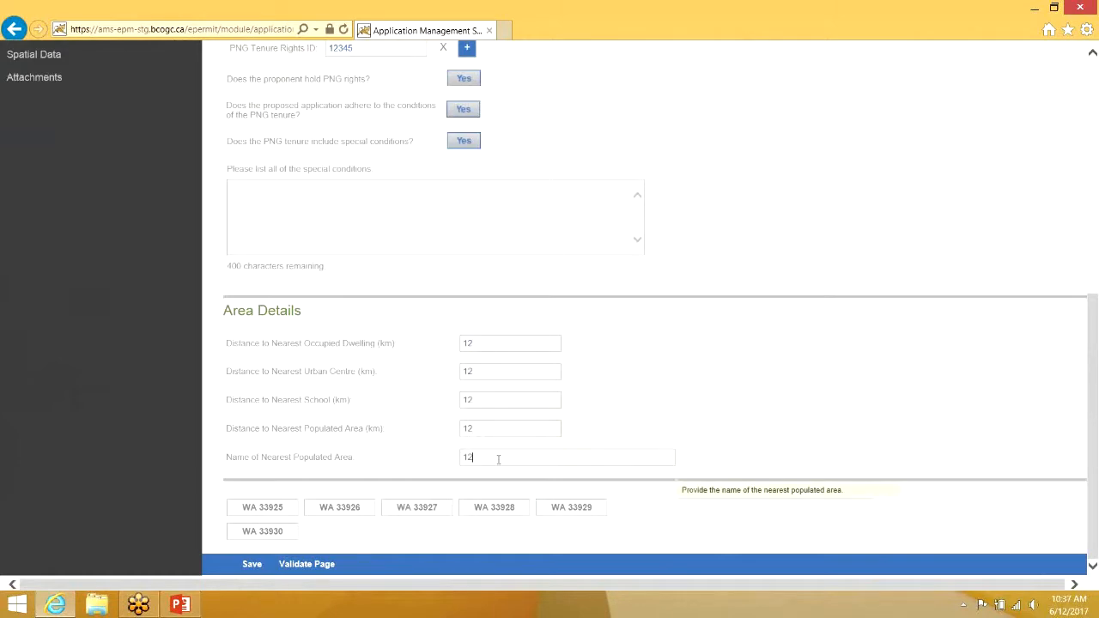
Validate the Well Overview page, set the Oil & Gas Field Name to AITKEN CREEK NORTH, and validate the page again.
scroll(486, 464, up, 3)
scroll(416, 458, up, 5)
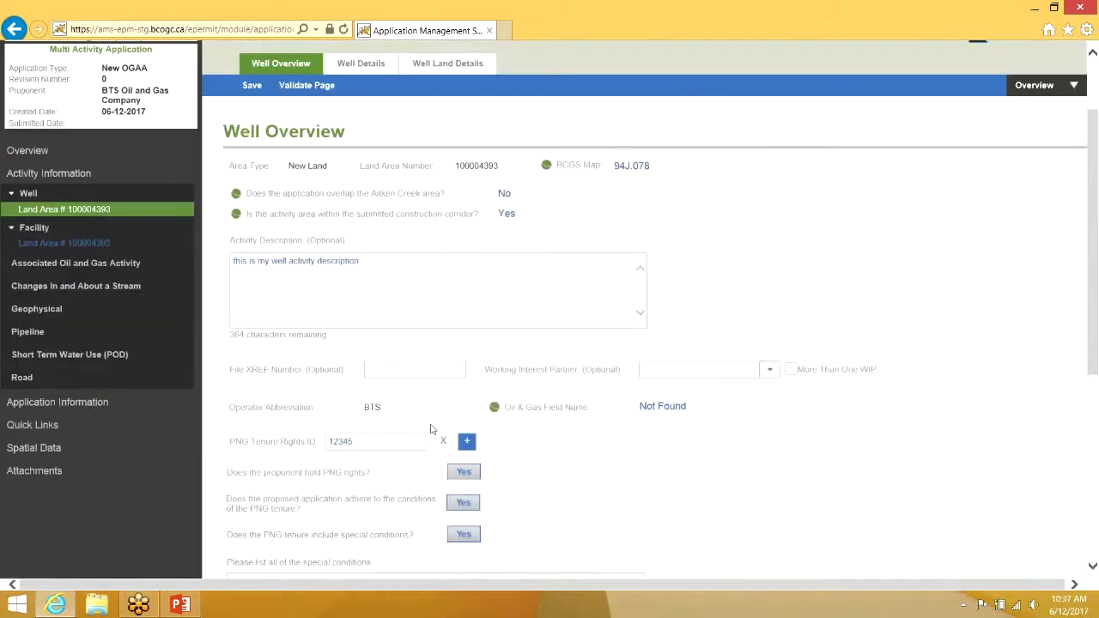
click(306, 164)
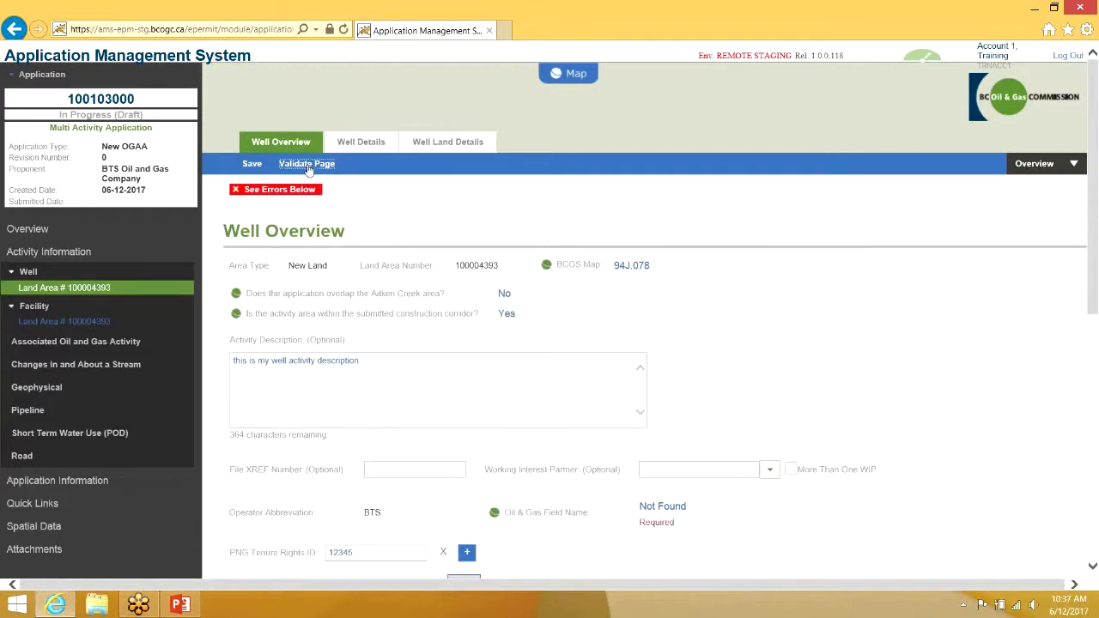
click(720, 501)
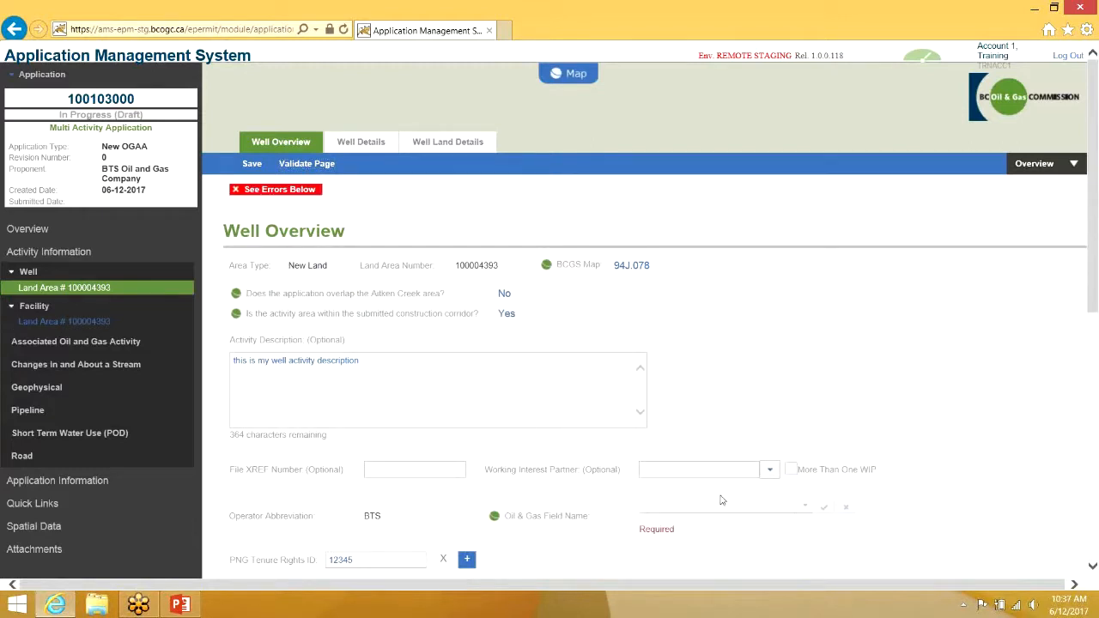
click(709, 507)
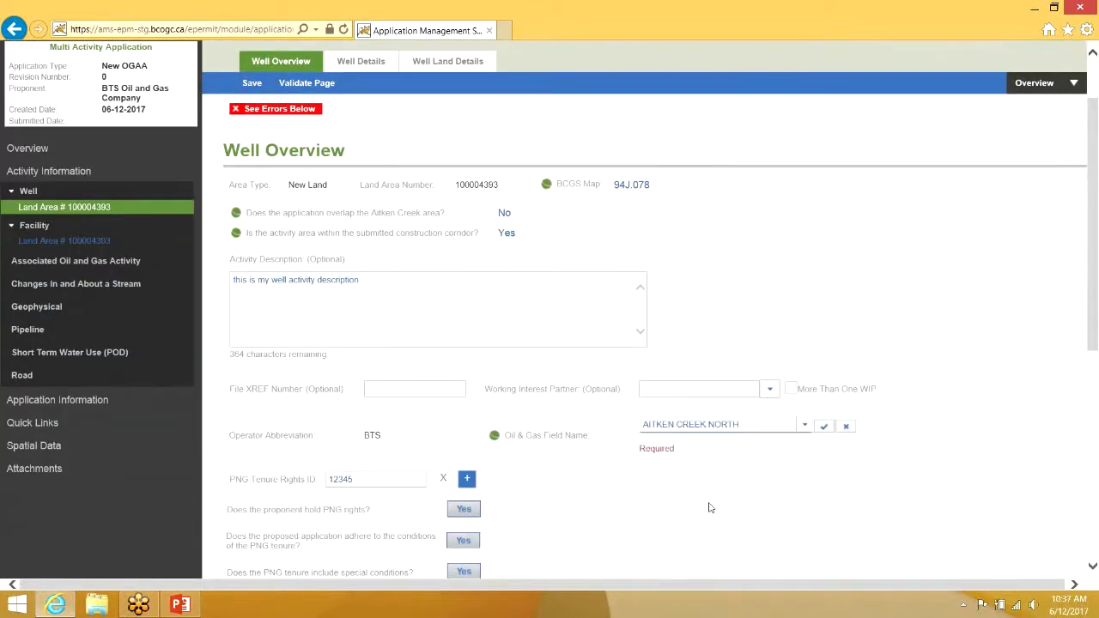
click(823, 426)
click(322, 84)
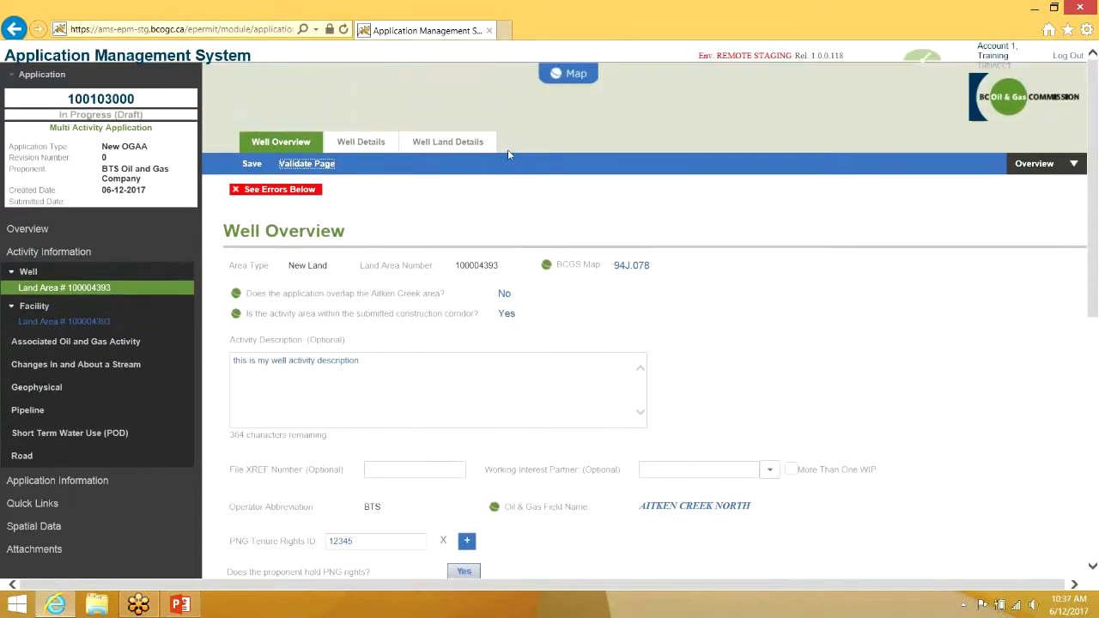
Set the answer on whether the PNG tenure includes special conditions to No and revalidate the Well Overview page.
scroll(507, 150, down, 5)
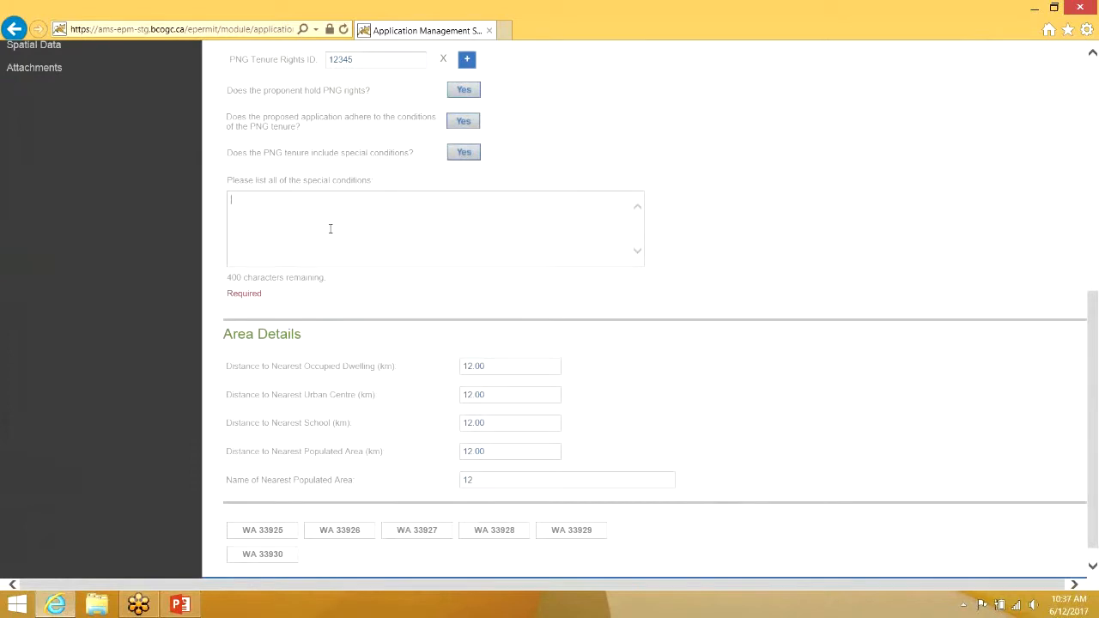
click(466, 156)
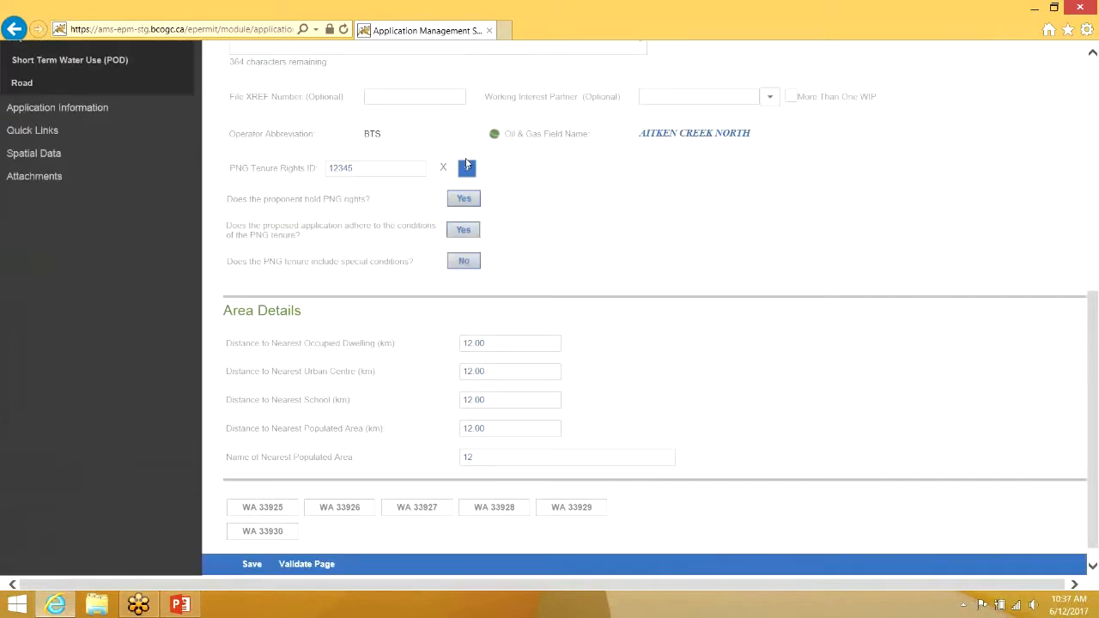
scroll(525, 210, up, 3)
click(296, 164)
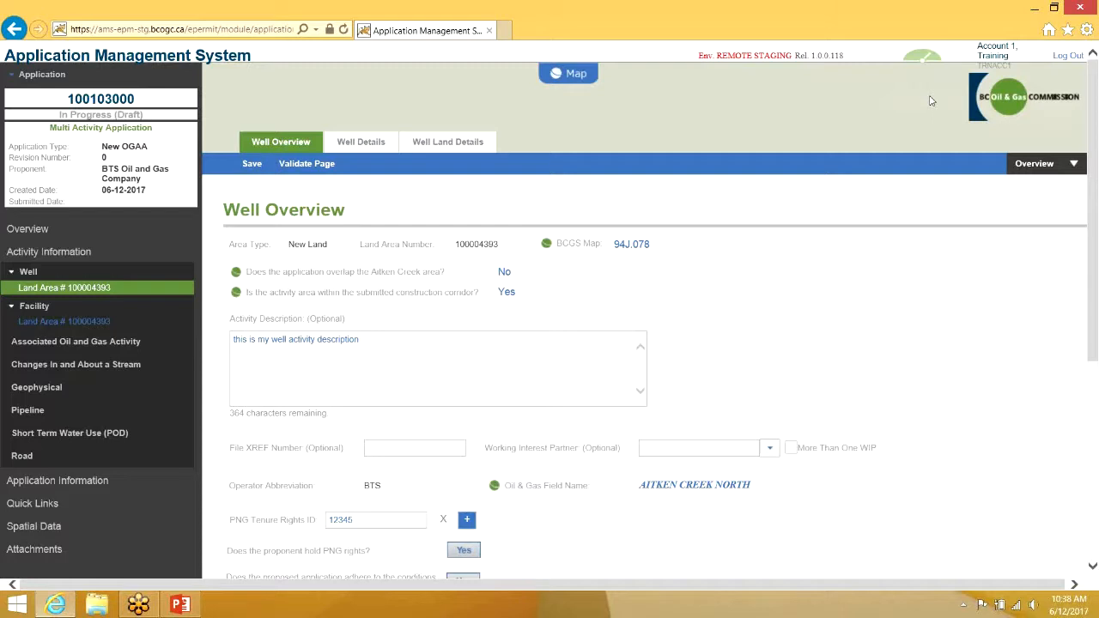
click(313, 167)
Validate the entire application again, agreeing to override the current validation details, and examine the resulting error list.
click(36, 75)
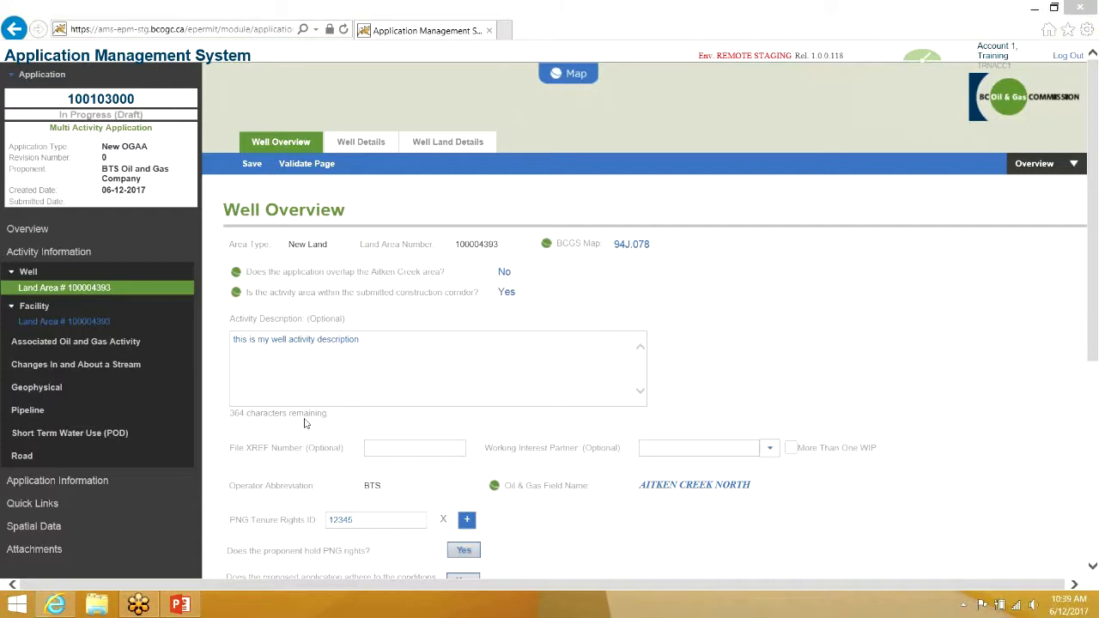
click(13, 76)
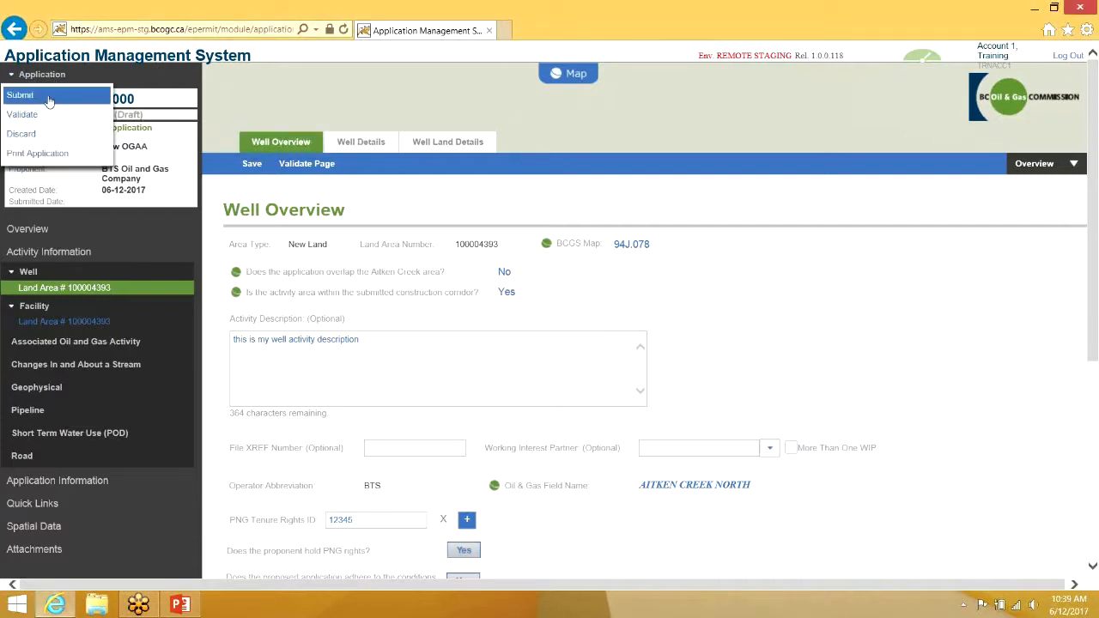
click(39, 122)
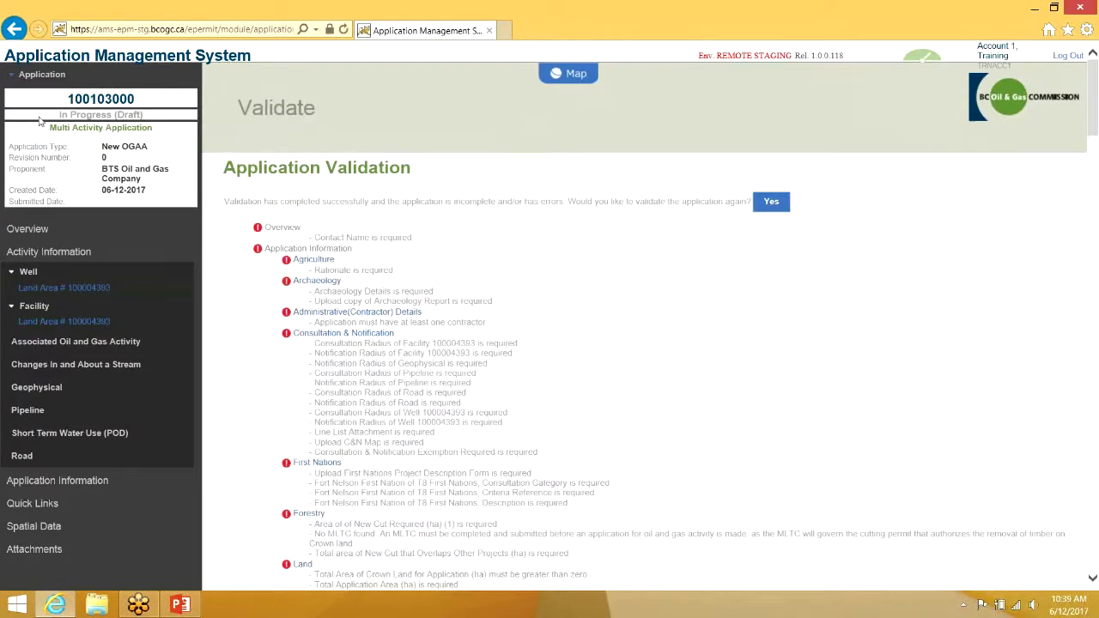
click(783, 207)
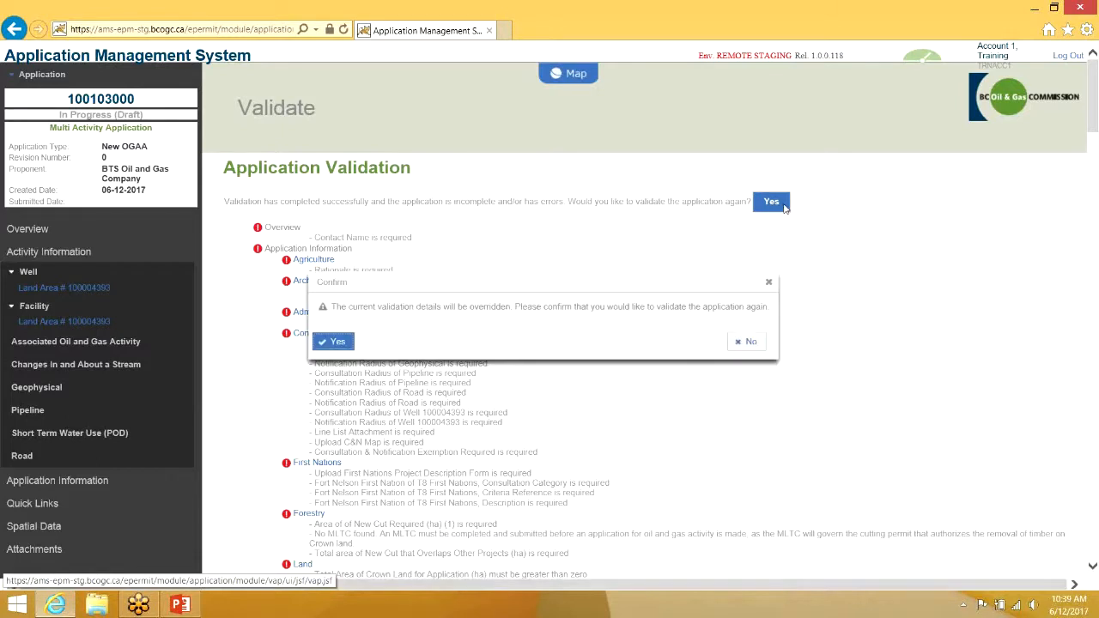
click(337, 342)
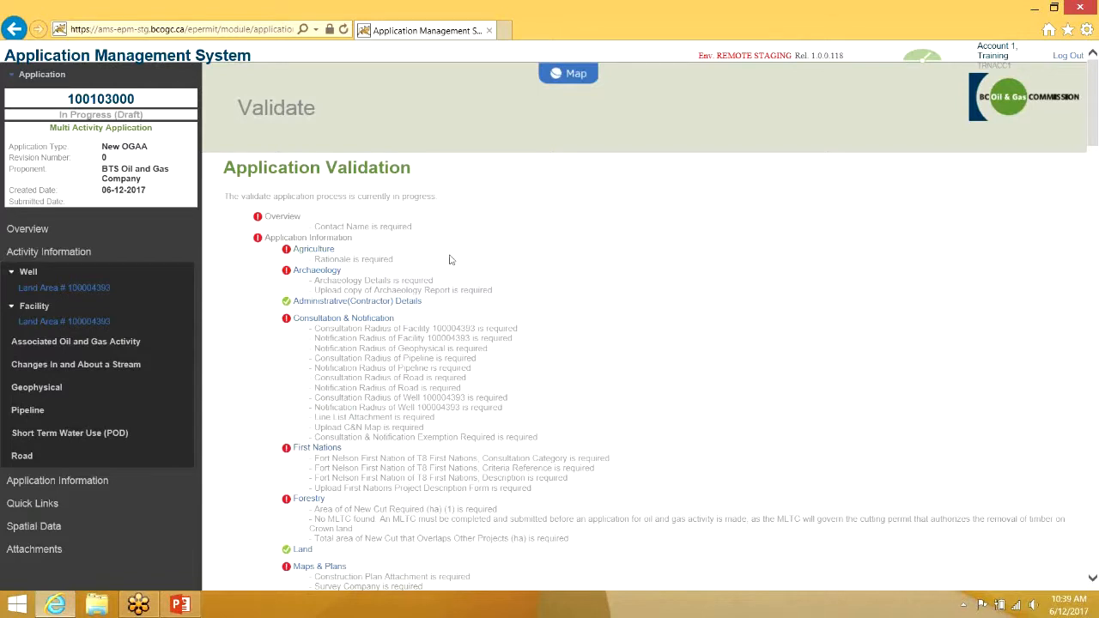
scroll(450, 255, down, 1)
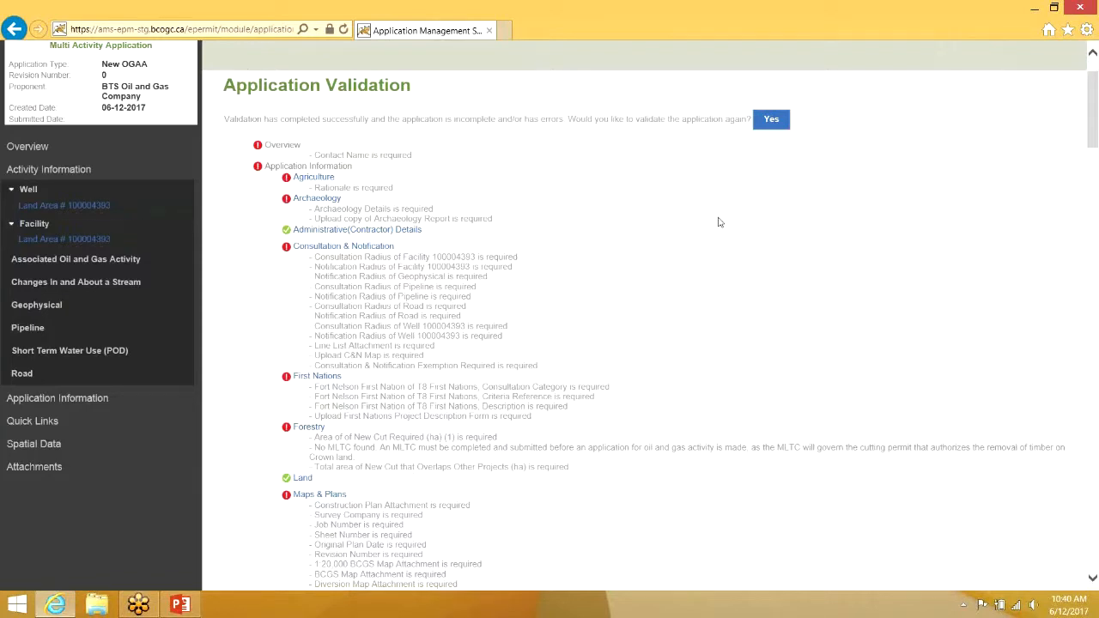
Open the Agriculture page from the validation list, enter the rationale "no approval received", and save and validate the page.
click(308, 179)
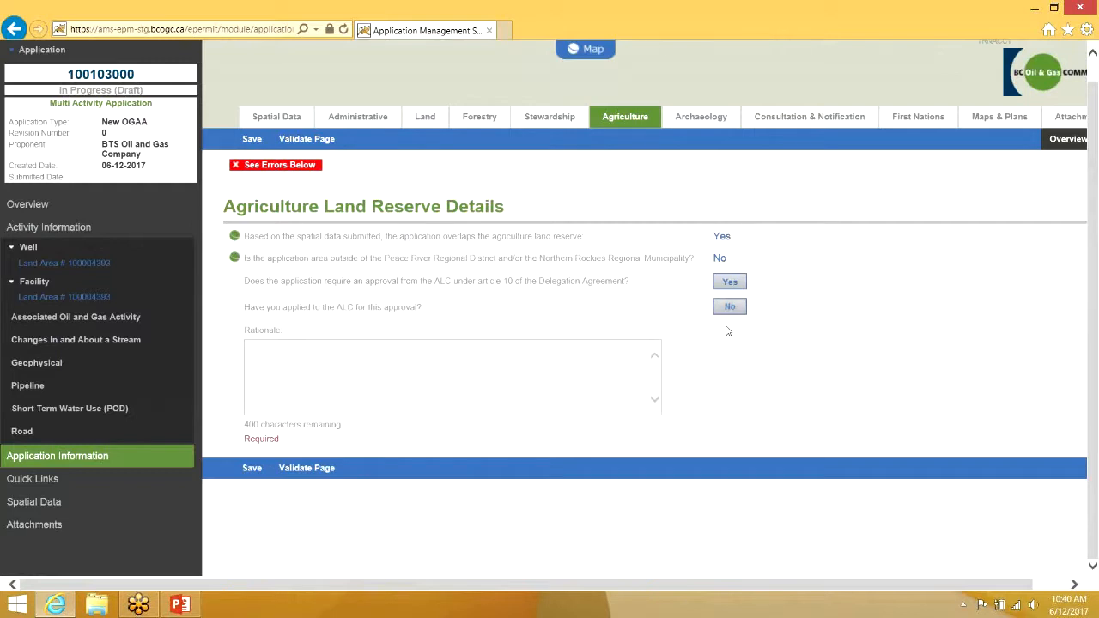
click(465, 363)
text(no approval received)
click(256, 469)
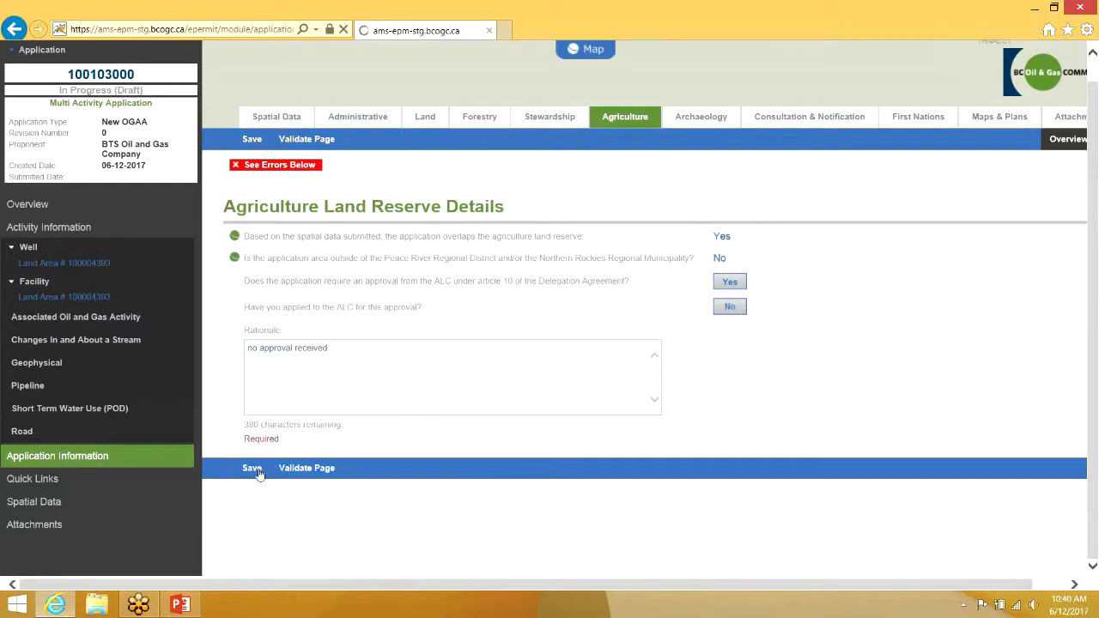
click(308, 171)
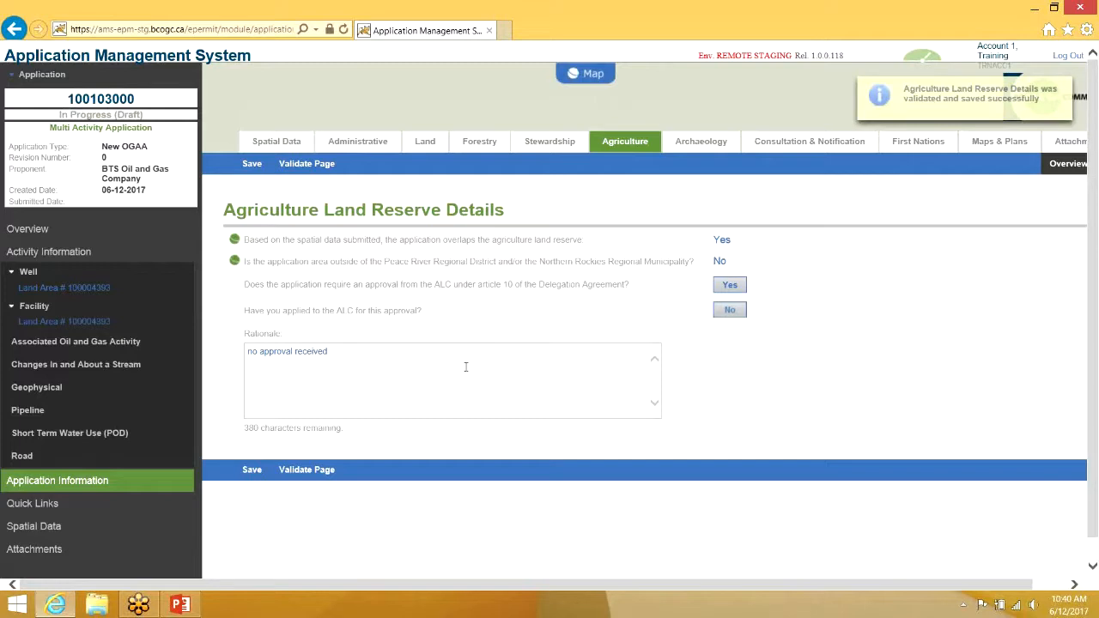
Check Agriculture's status in the application validation results, reopen its page, and view the section statuses in the Overview list.
click(25, 82)
click(25, 114)
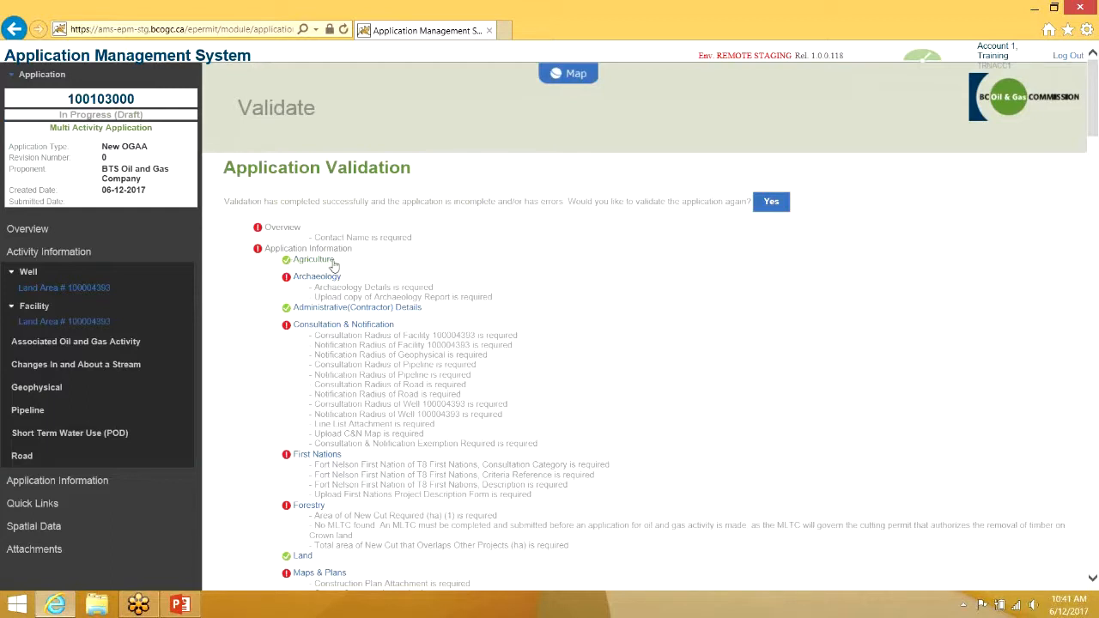
click(314, 267)
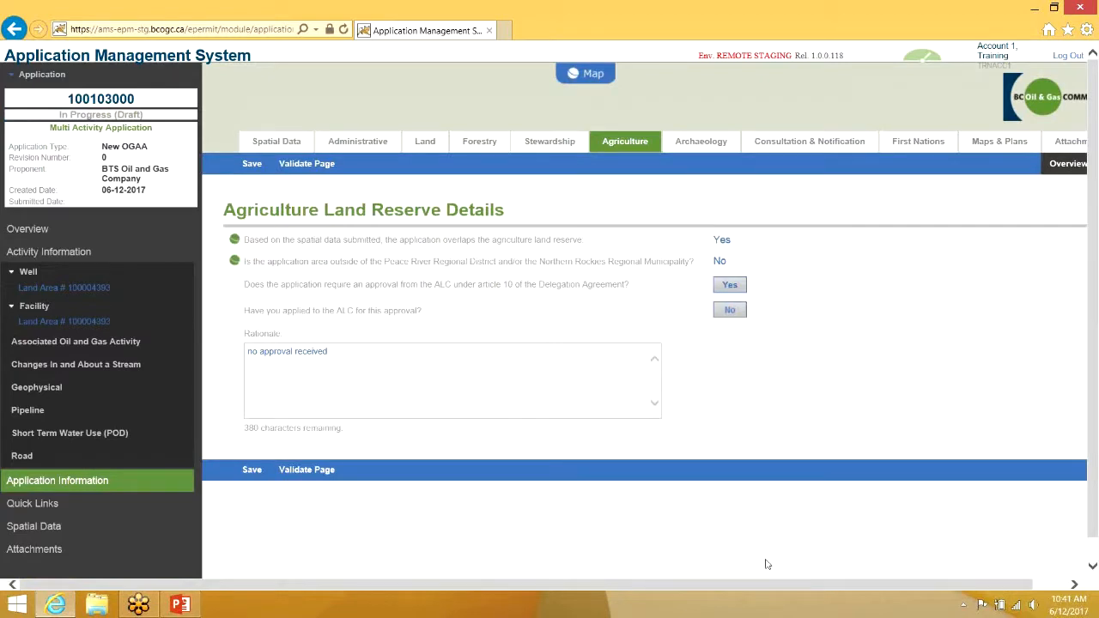
drag(773, 584, 816, 585)
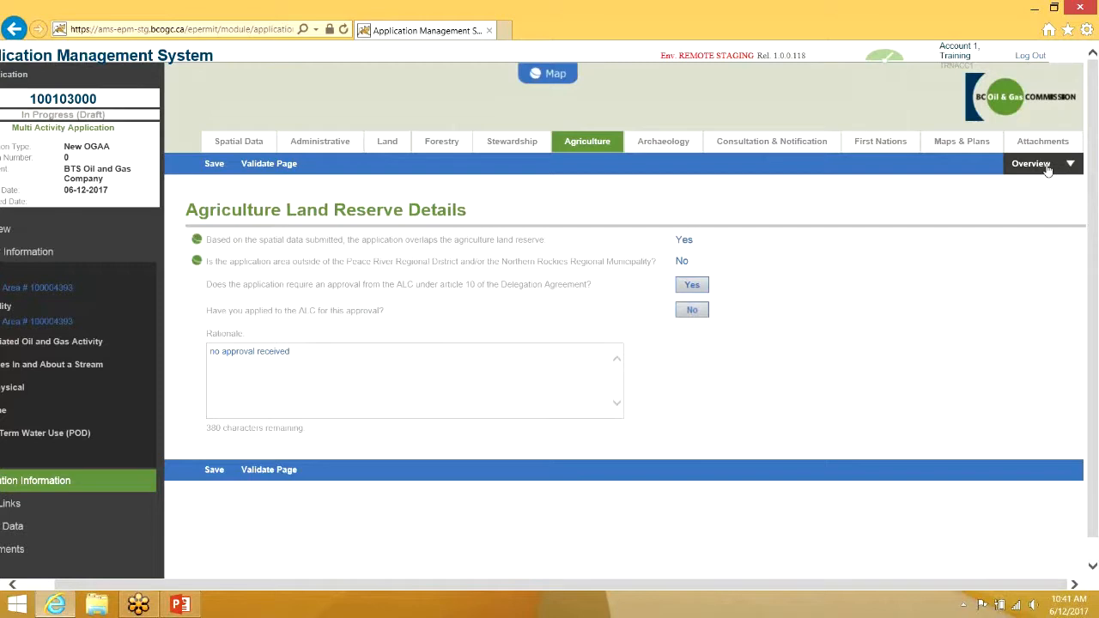
click(1047, 169)
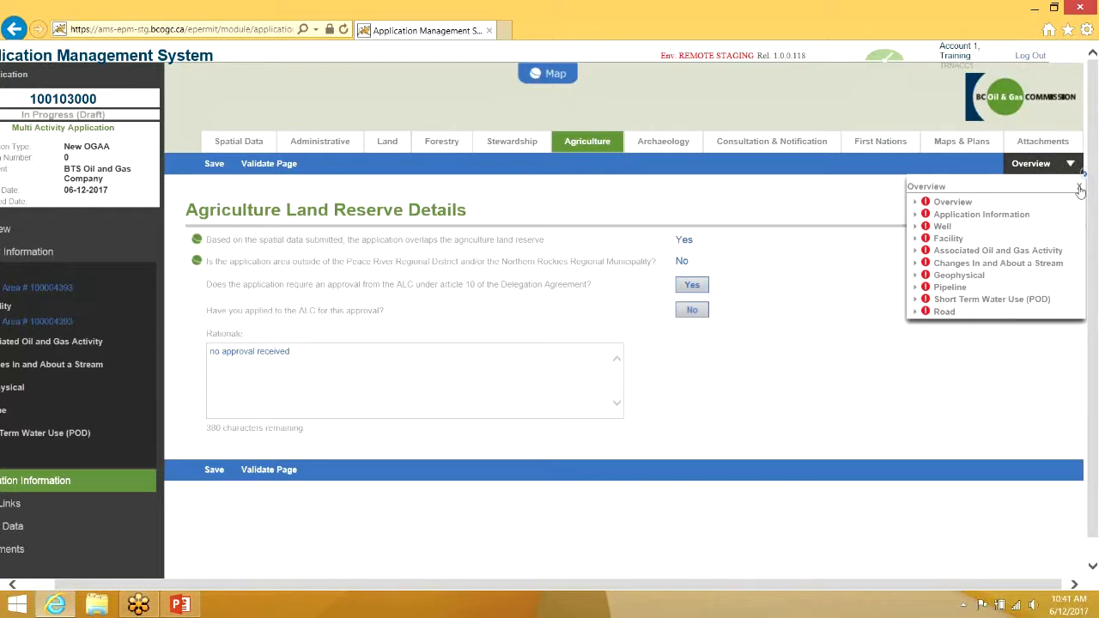
click(1078, 187)
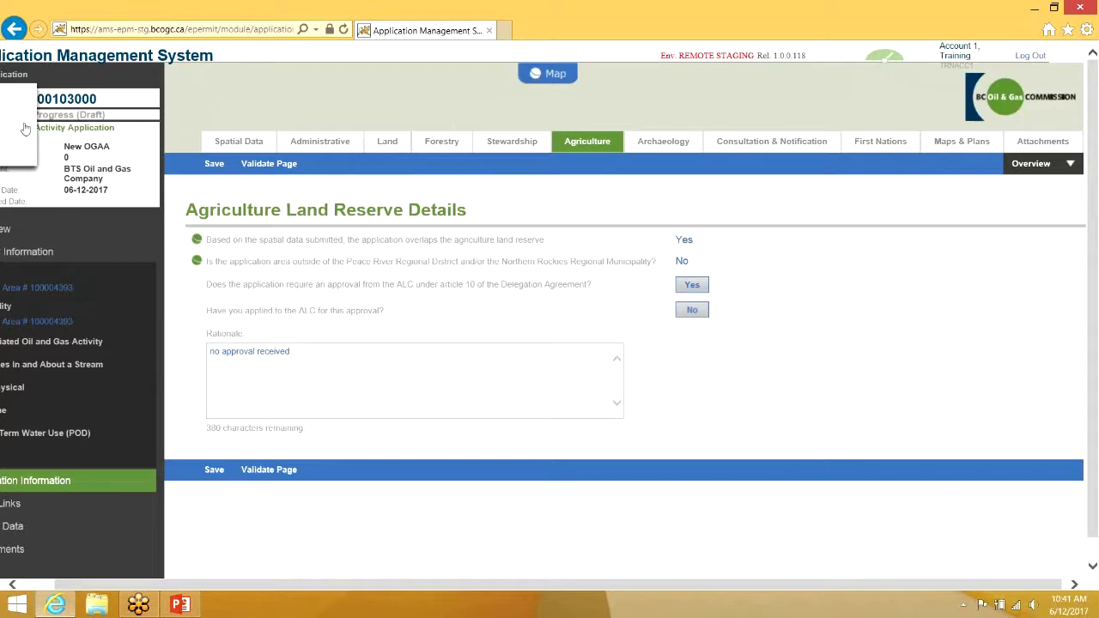
Rerun the application-wide validation from the Agriculture page, confirm the override, and check the updated section results.
click(446, 593)
drag(252, 586, 212, 586)
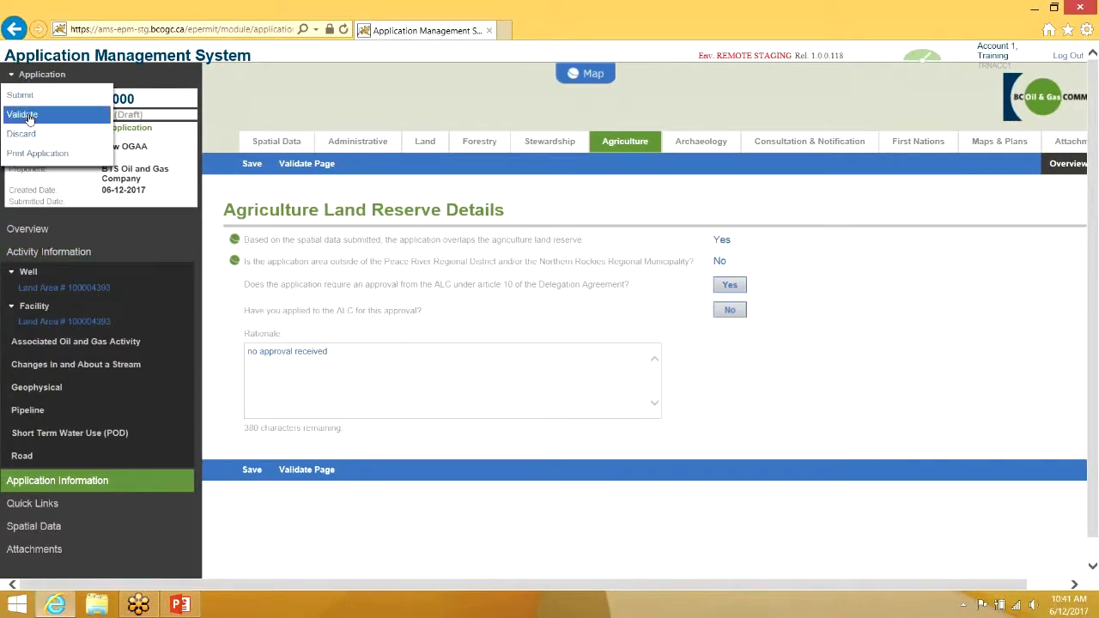
click(27, 113)
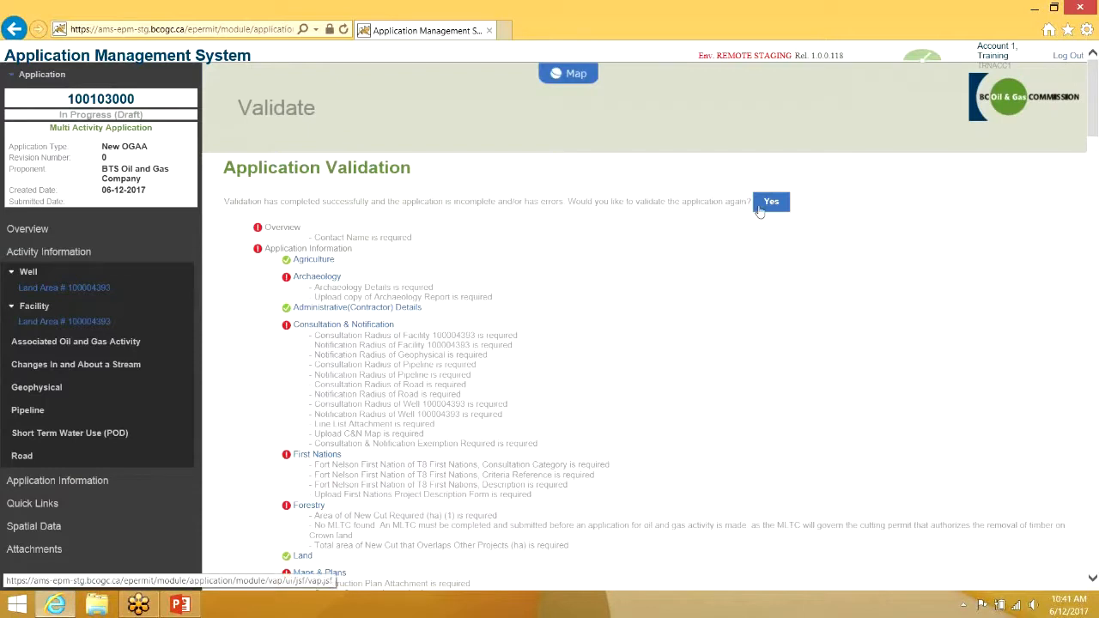
click(762, 204)
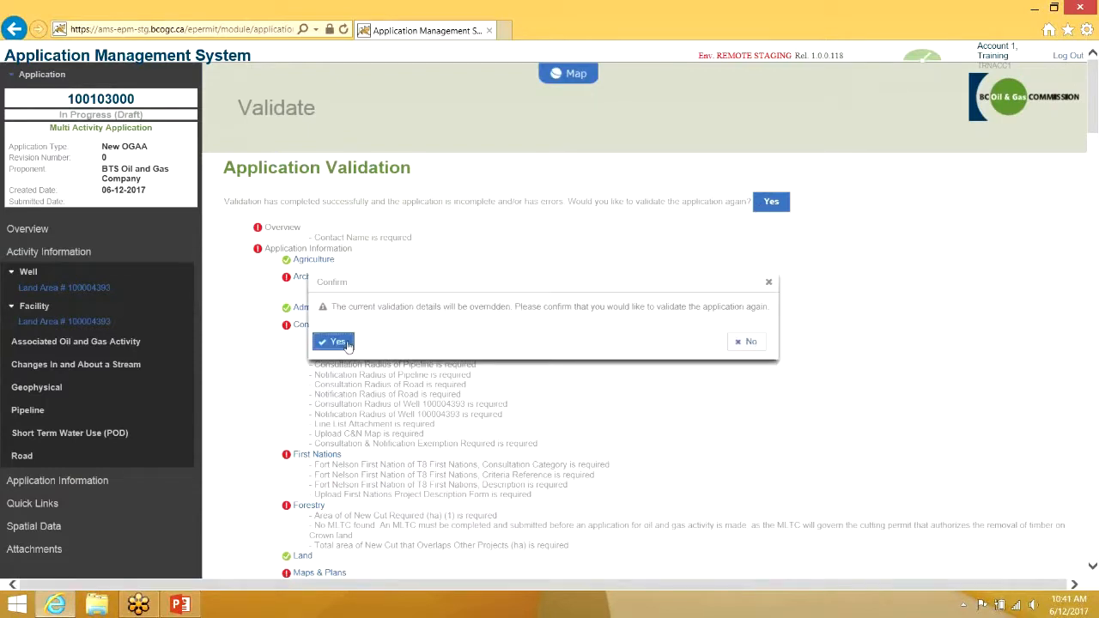
click(343, 342)
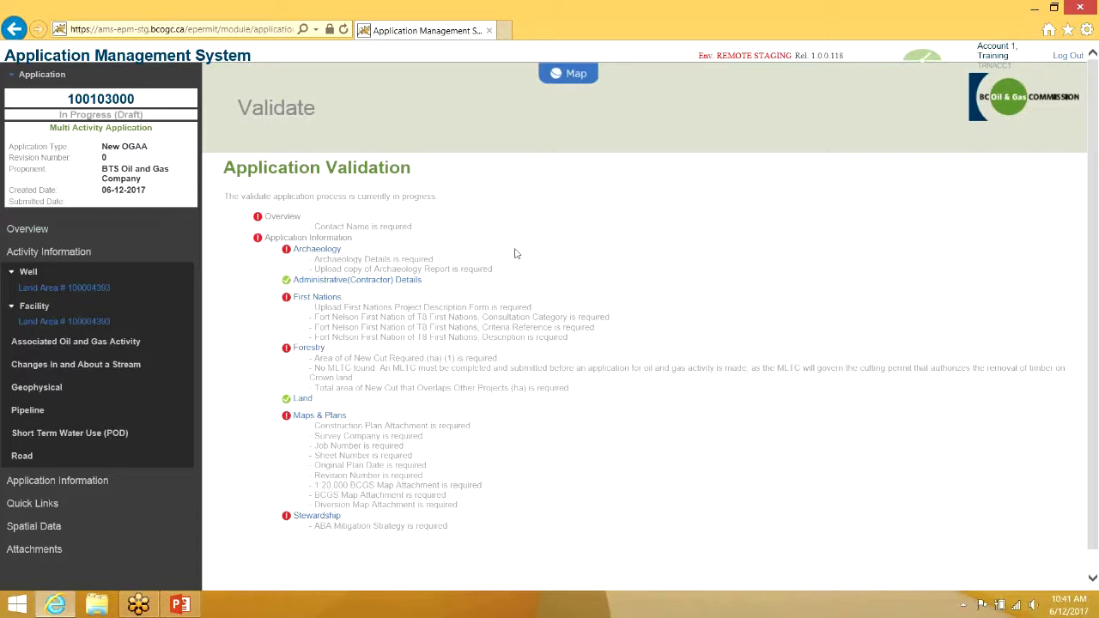
scroll(515, 253, down, 2)
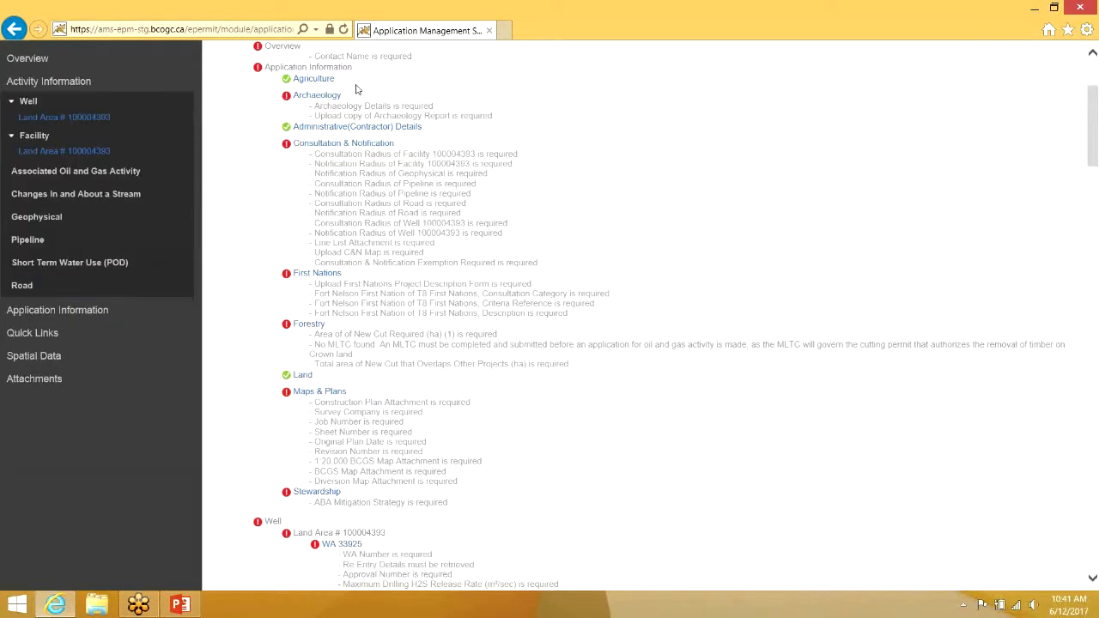
Reopen the Agriculture page, expand Application Information in the Overview list, and choose Archaeology from its sections.
click(330, 79)
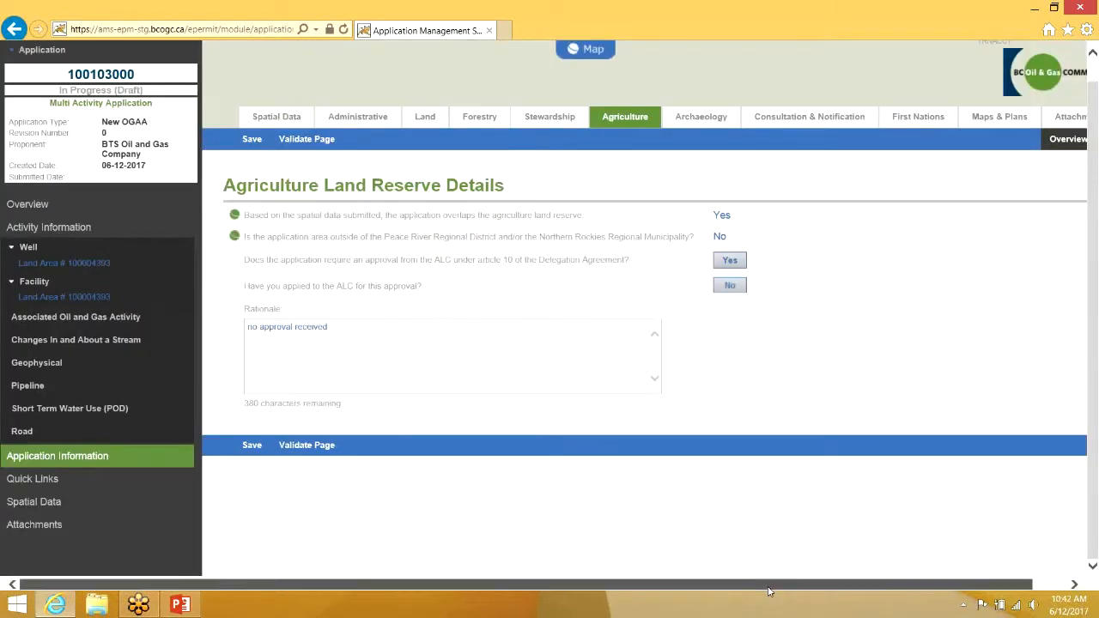
drag(769, 592, 807, 591)
click(1029, 146)
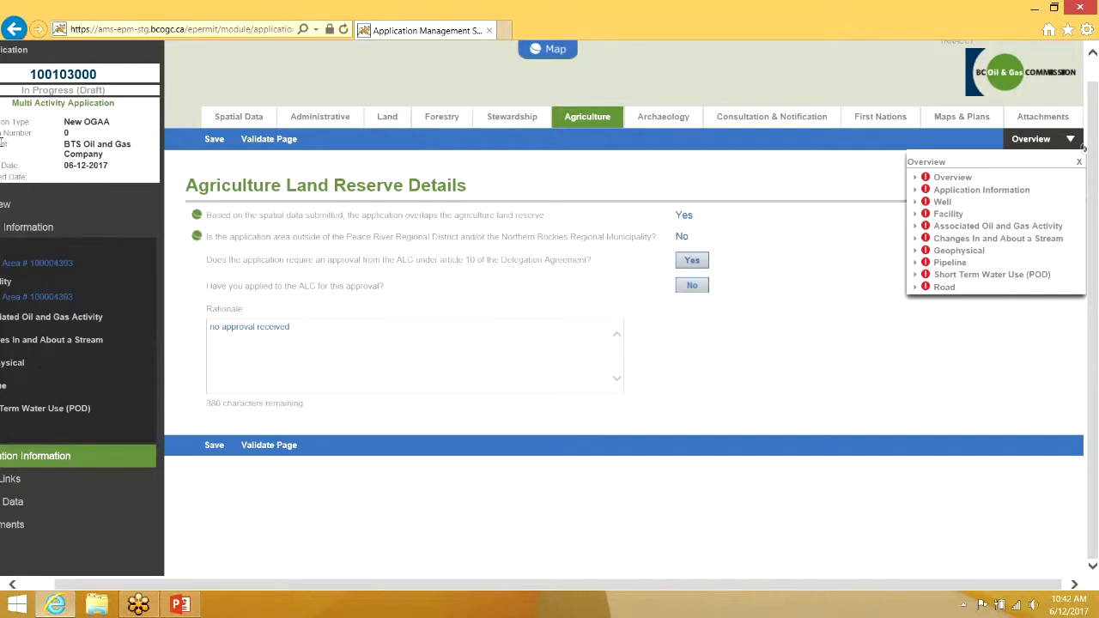
click(915, 189)
click(968, 217)
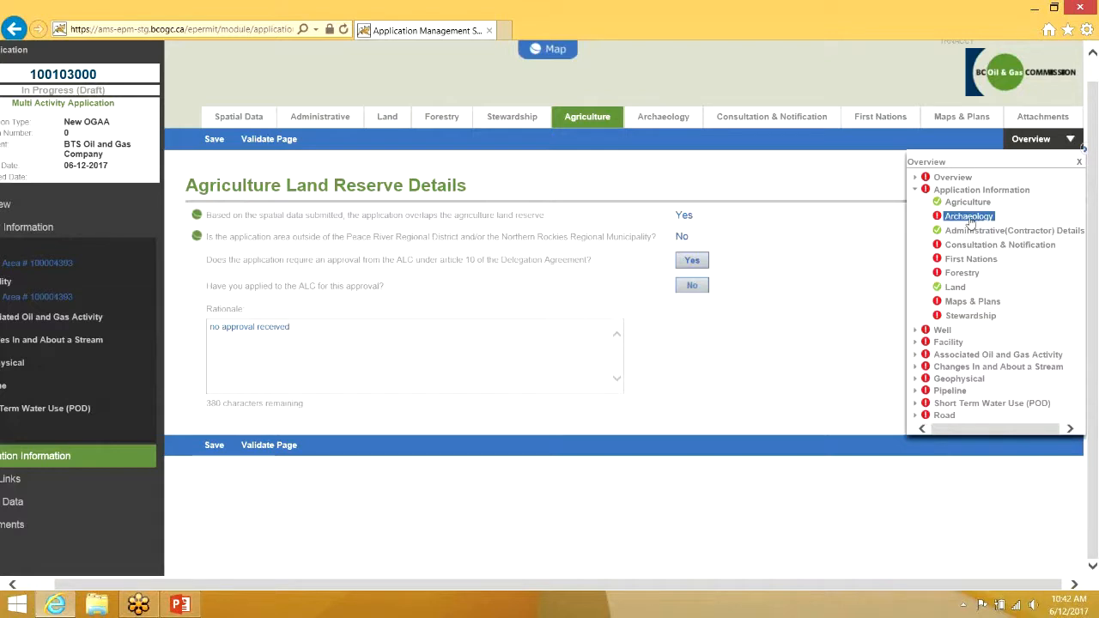
Review the Application Information section statuses in the Overview list, collapse and re-expand that group, and close the list.
click(985, 247)
click(986, 260)
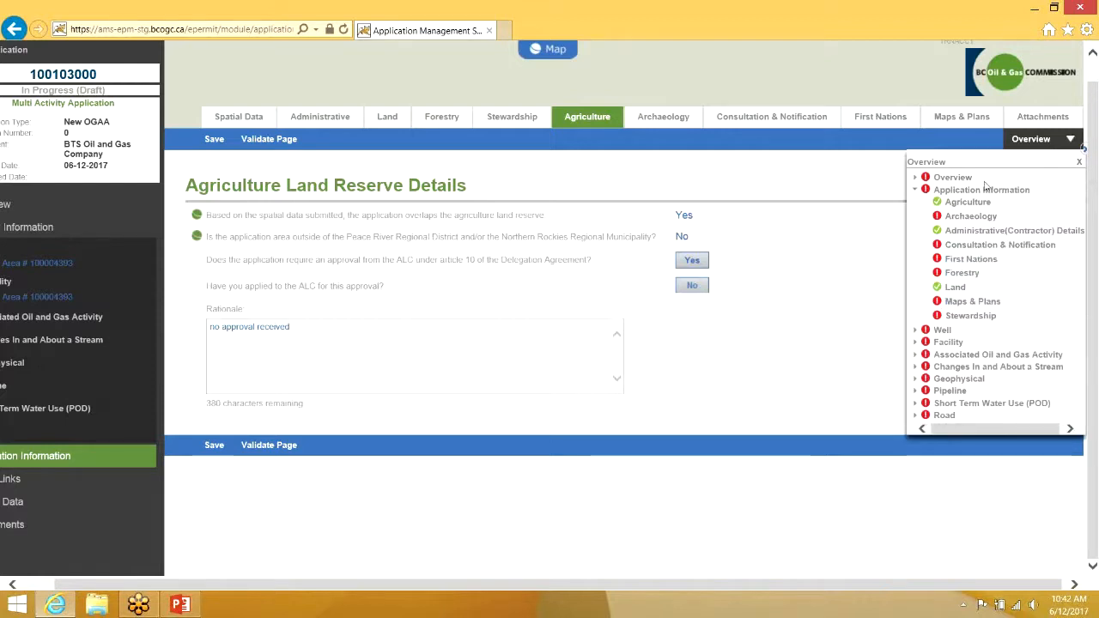
click(915, 190)
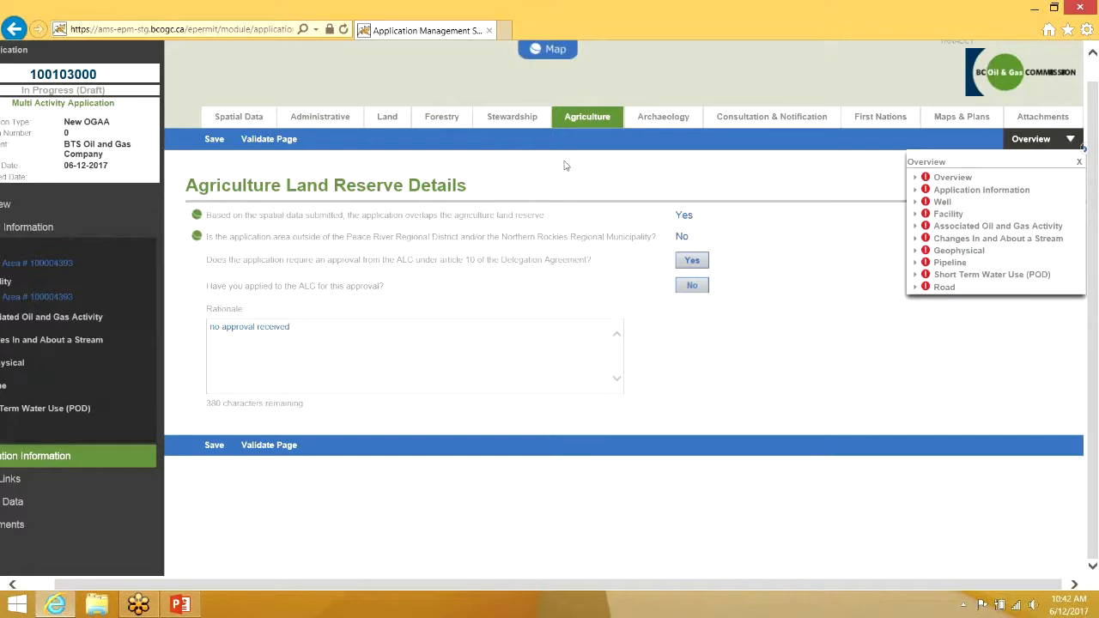
click(915, 189)
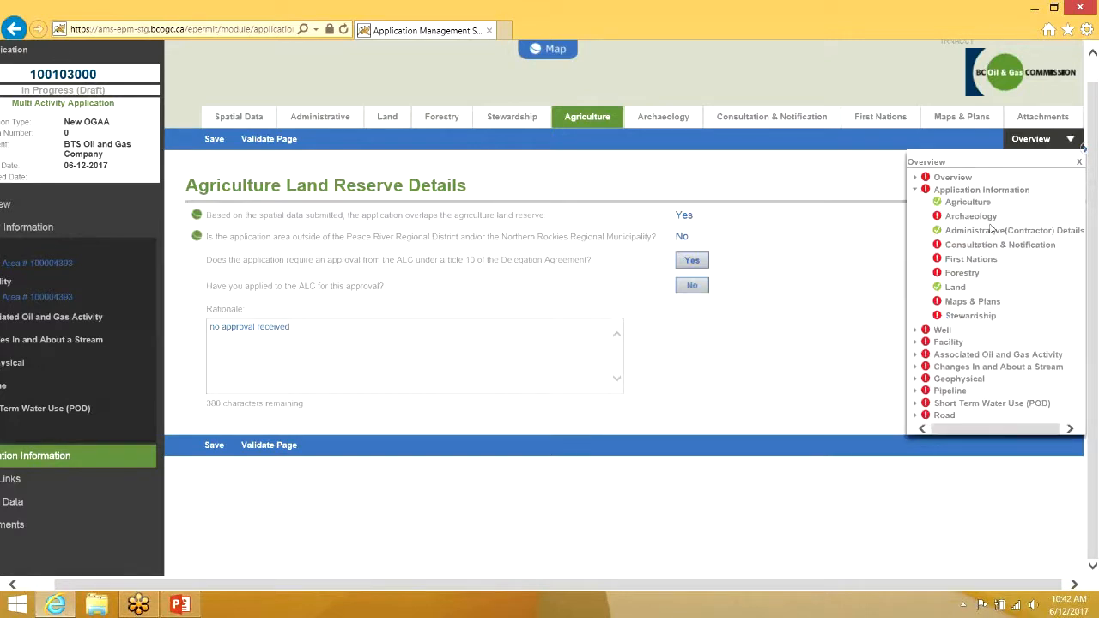
click(1078, 162)
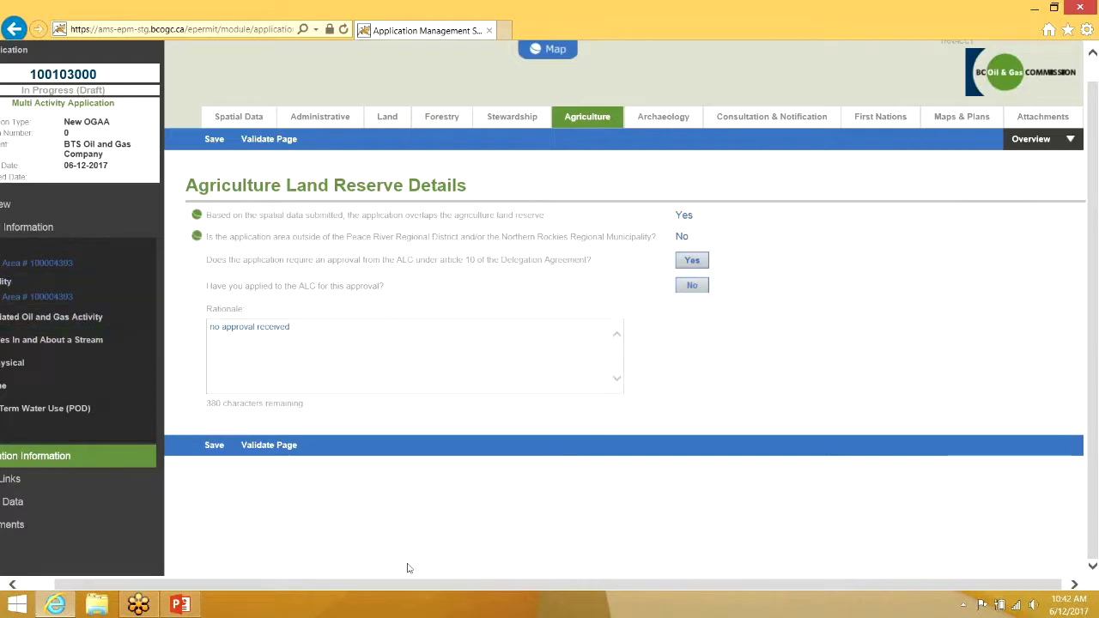
Open the Short Term Water Use (POD) page, view its Overview list of section statuses, and close the list.
drag(378, 582, 340, 582)
click(70, 408)
click(1045, 168)
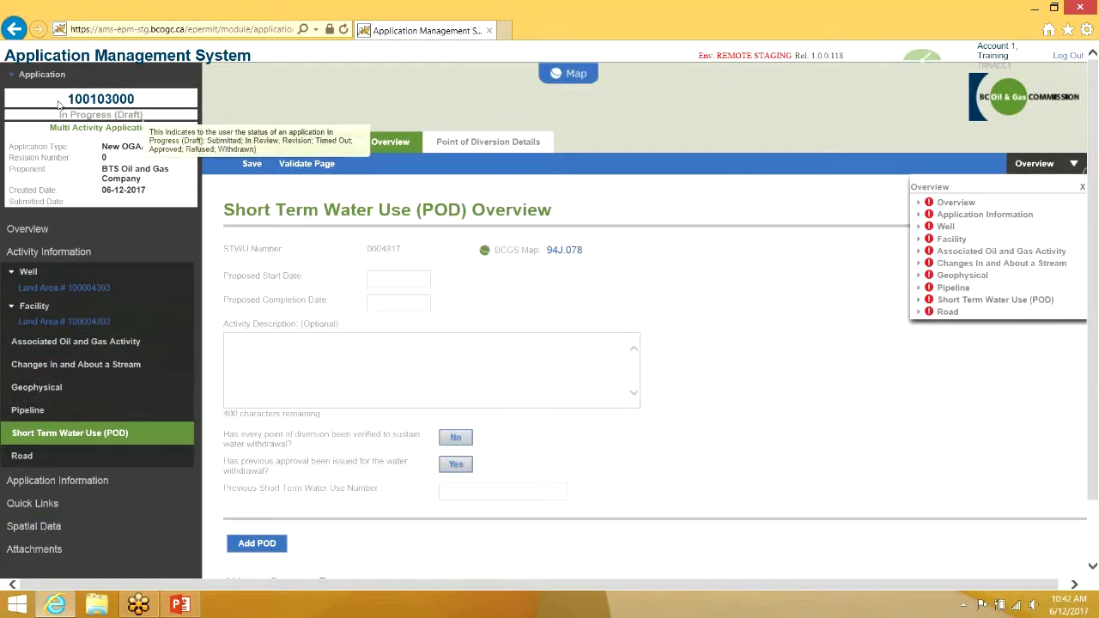
click(1082, 188)
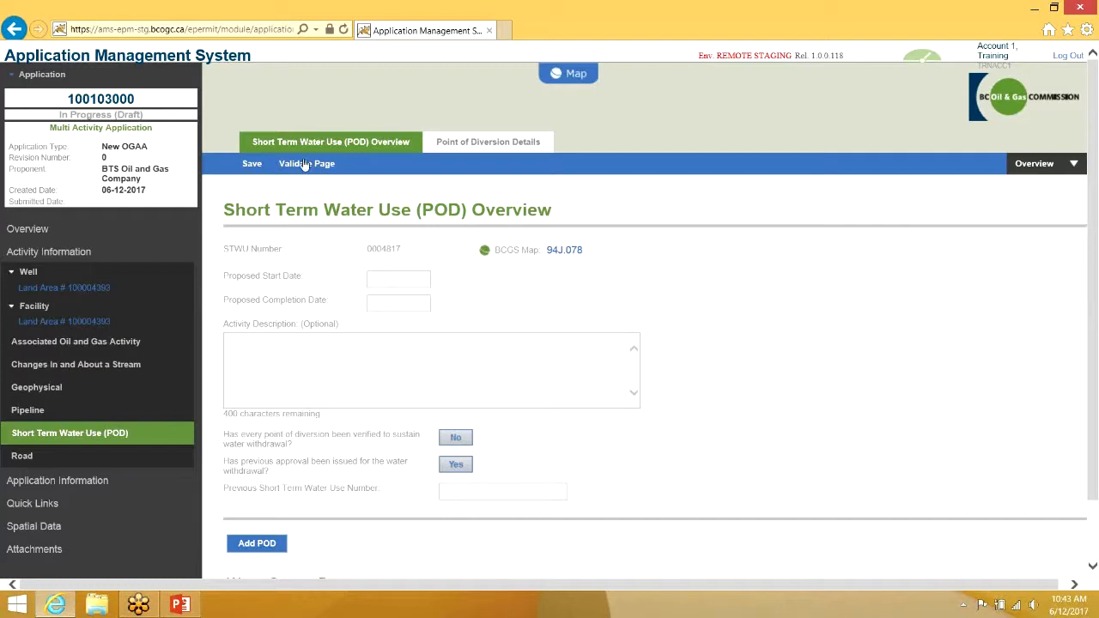
Open the application-wide validation results and examine the required items listed under each section.
click(52, 76)
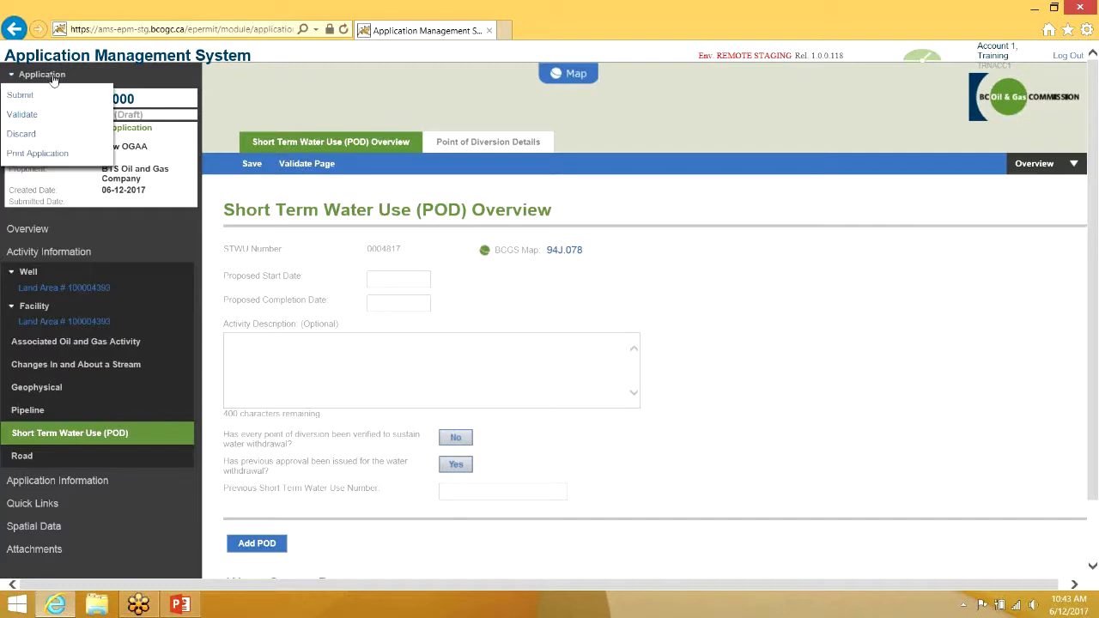
click(30, 119)
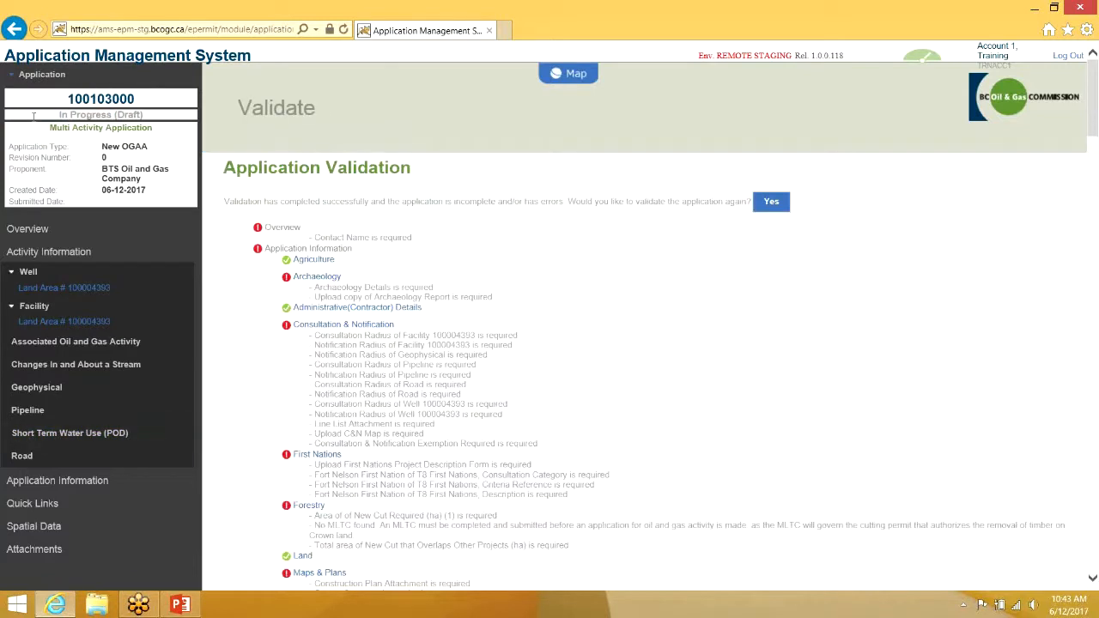
scroll(682, 263, down, 1)
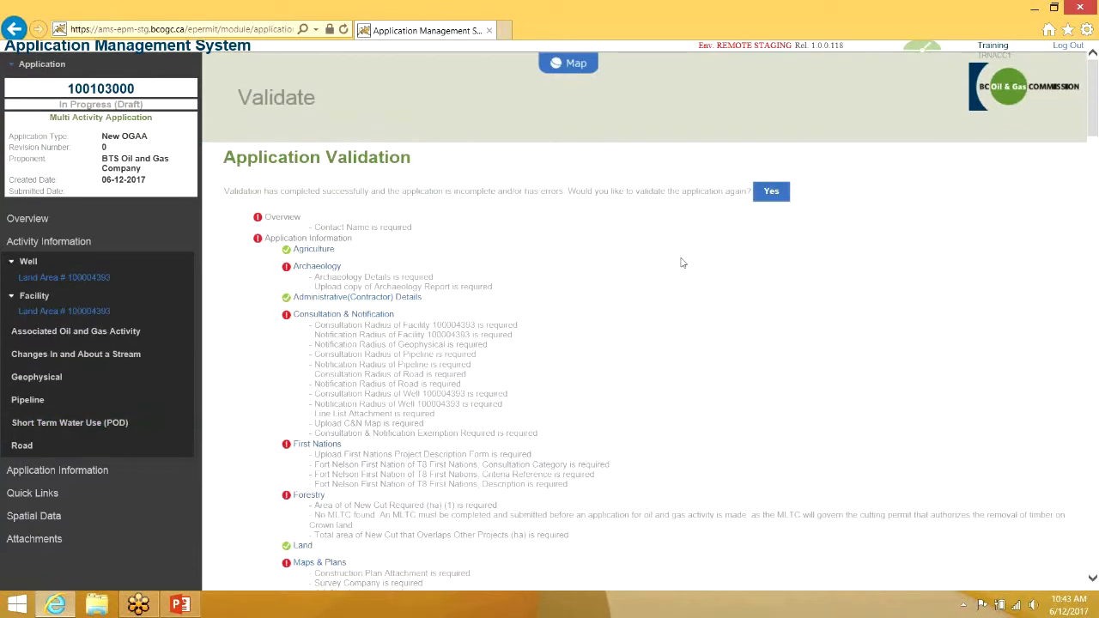
scroll(681, 262, down, 3)
scroll(682, 262, down, 12)
scroll(682, 263, up, 9)
scroll(681, 277, up, 7)
scroll(454, 314, down, 4)
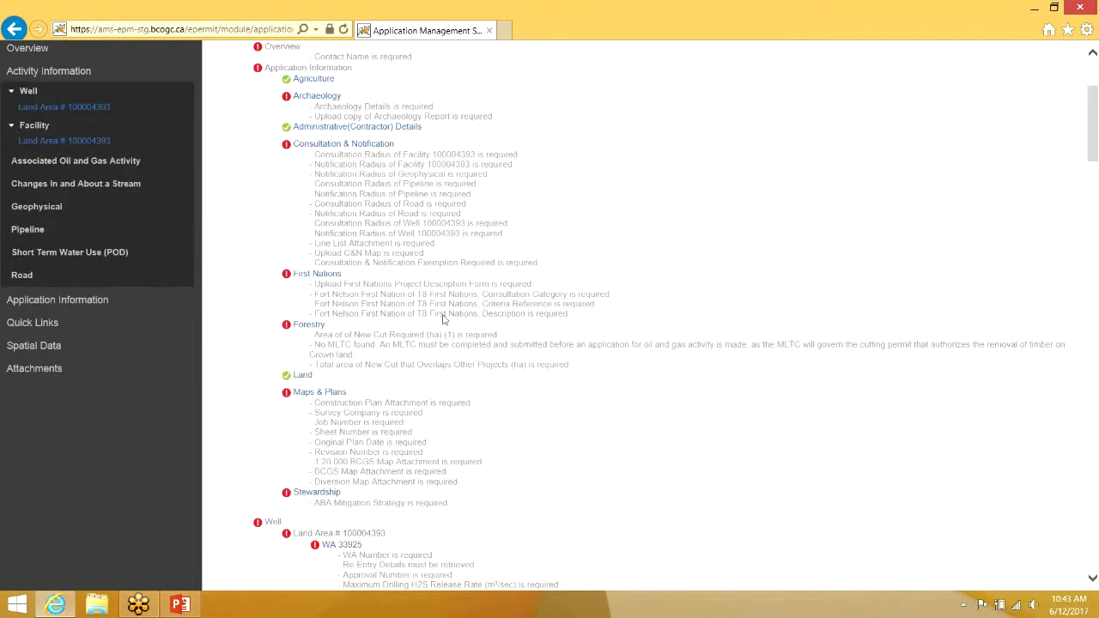
scroll(454, 320, up, 4)
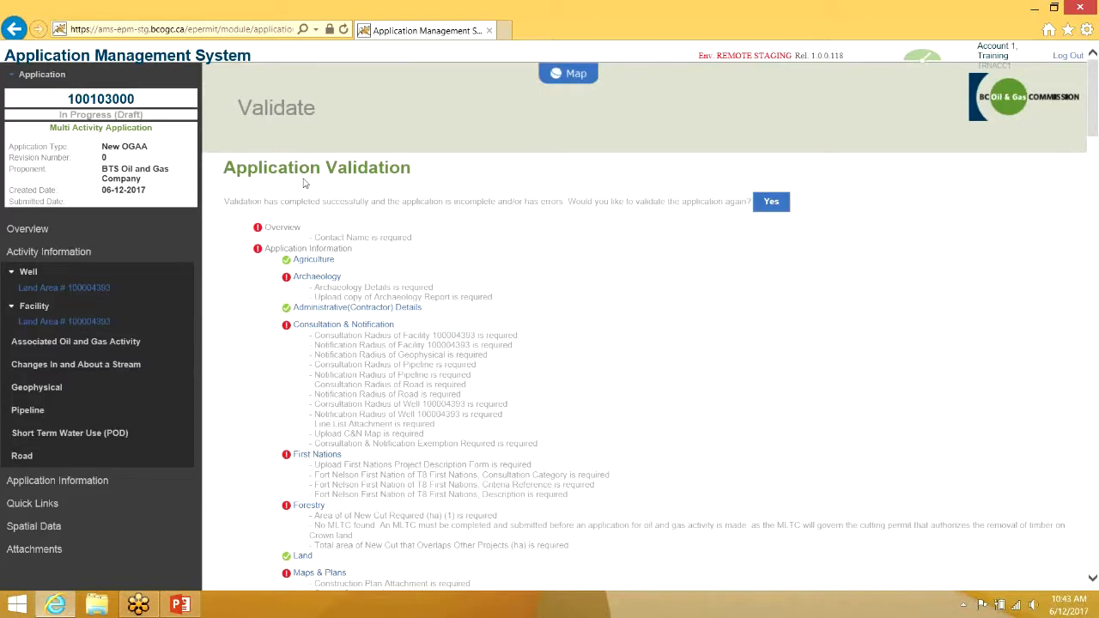
scroll(429, 258, down, 3)
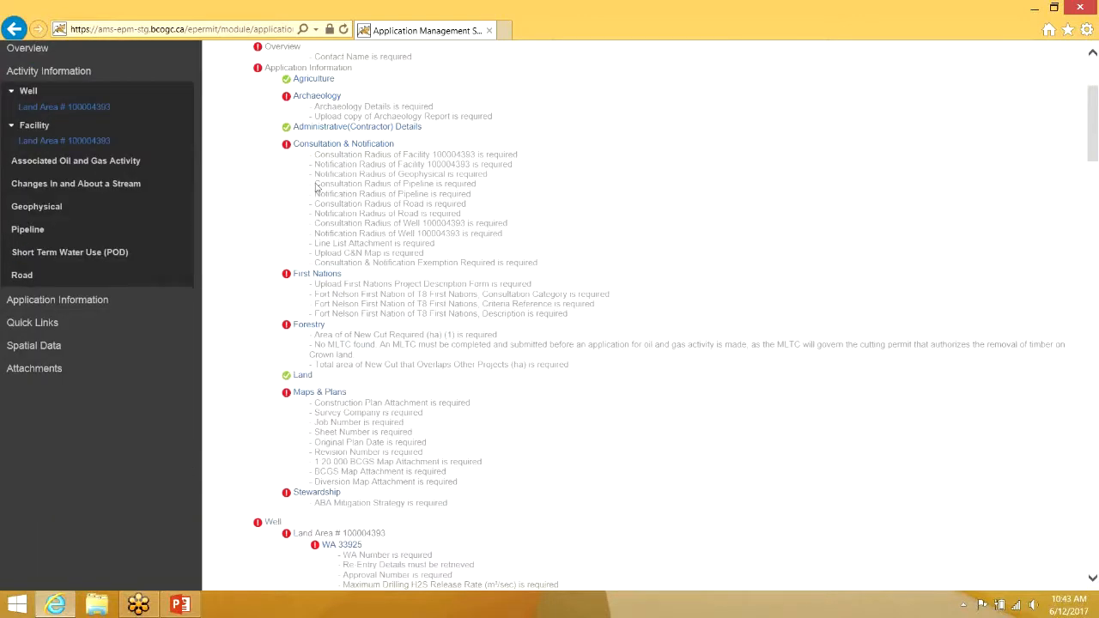
scroll(429, 258, up, 3)
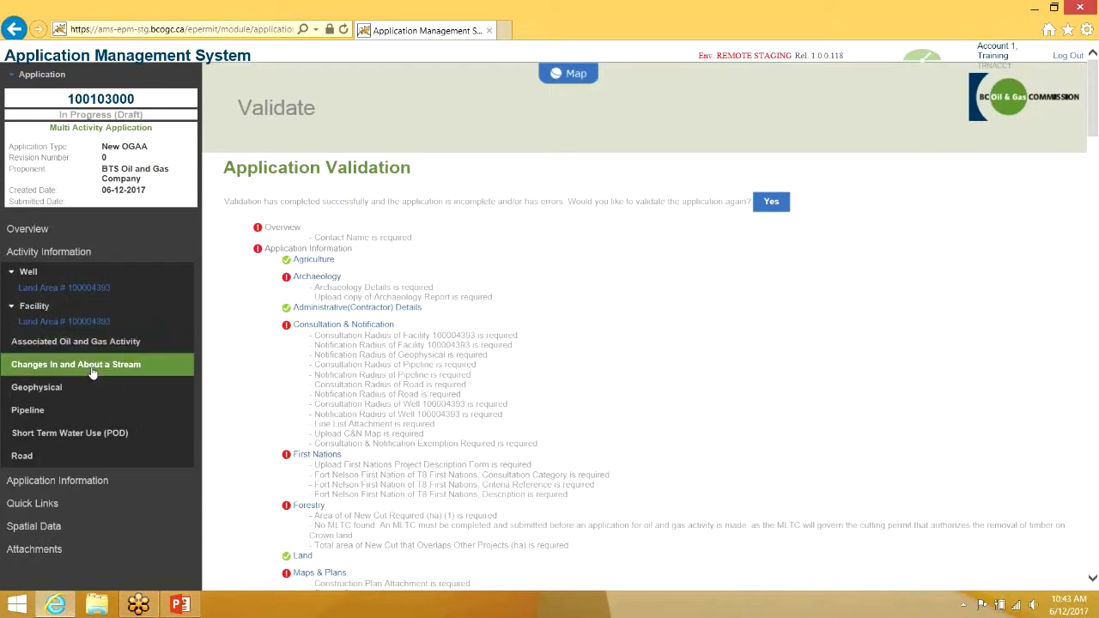
Open the Spatial Data page and expand the Overview and Application Information groups in its Overview list.
click(38, 526)
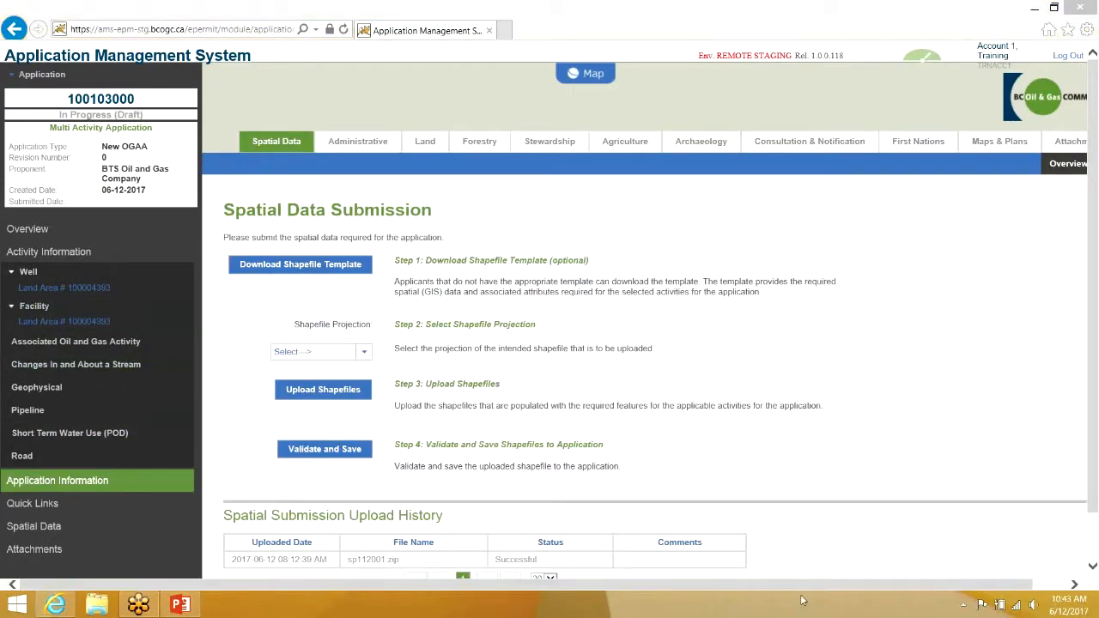
drag(843, 586, 880, 586)
click(1034, 163)
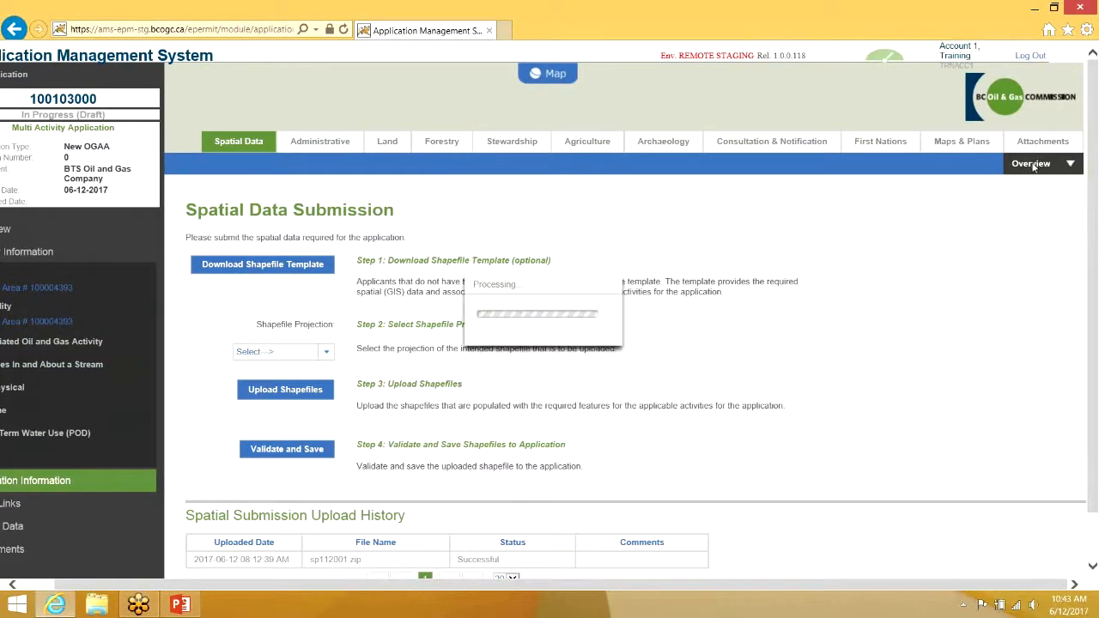
click(915, 203)
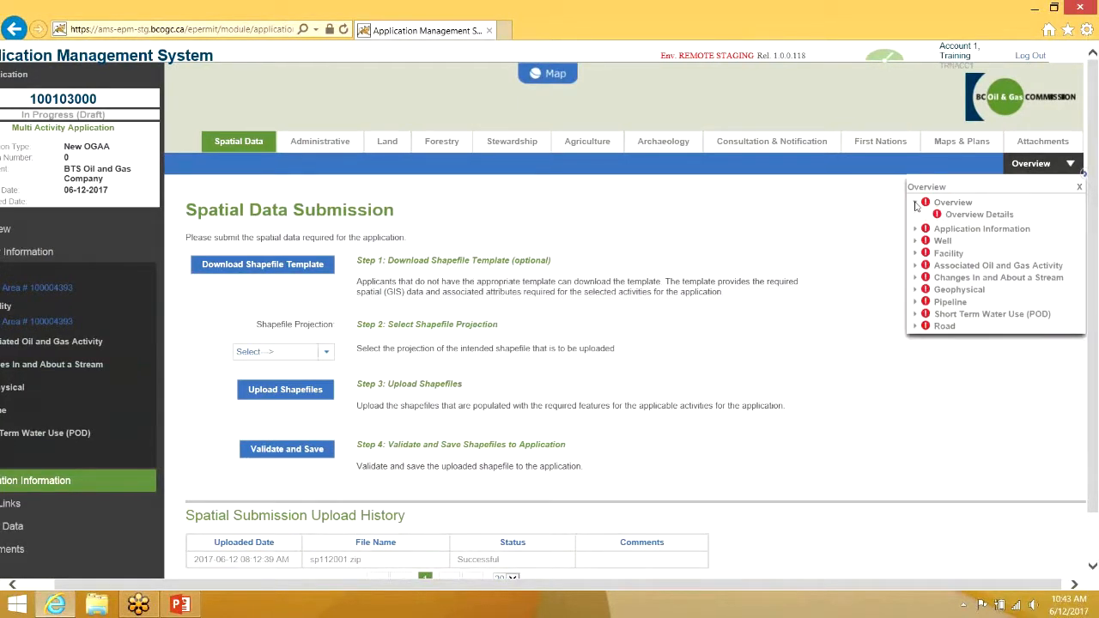
click(915, 229)
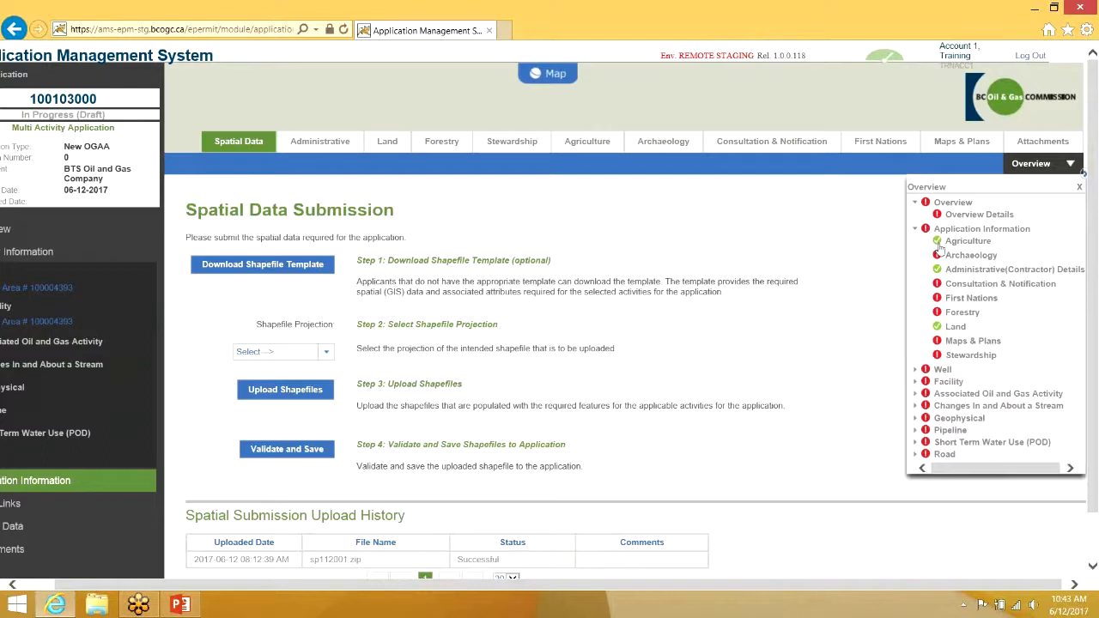
Choose Agriculture and Archaeology among the Application Information sections, and close the Overview list.
click(966, 243)
click(969, 256)
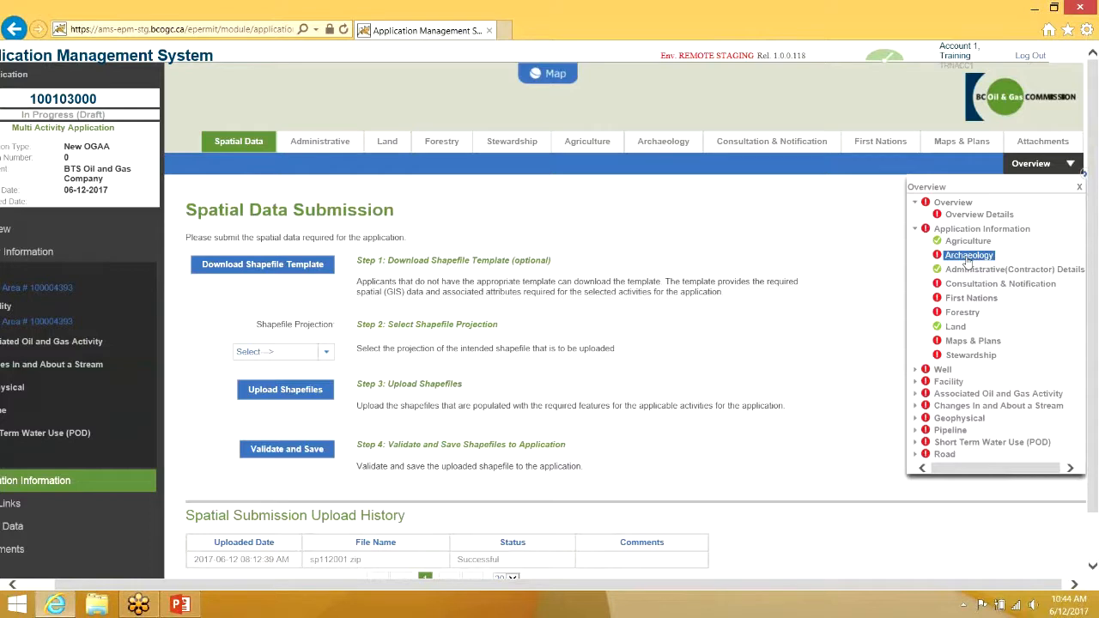
click(855, 253)
drag(952, 588, 814, 558)
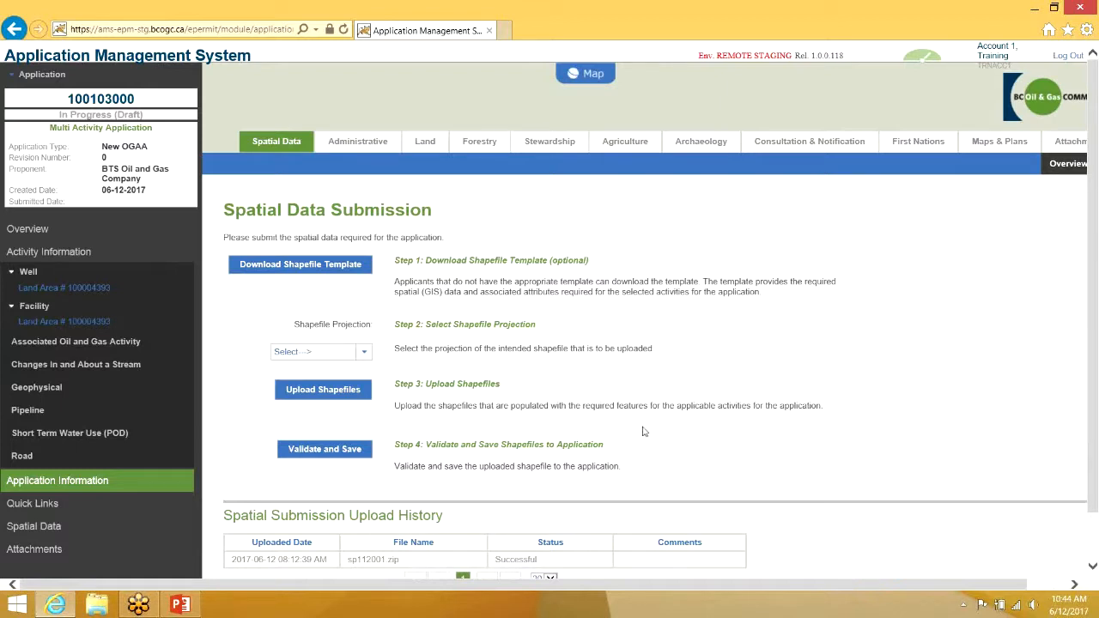
Open the Submit Application page and check the validation and submission stages.
click(42, 74)
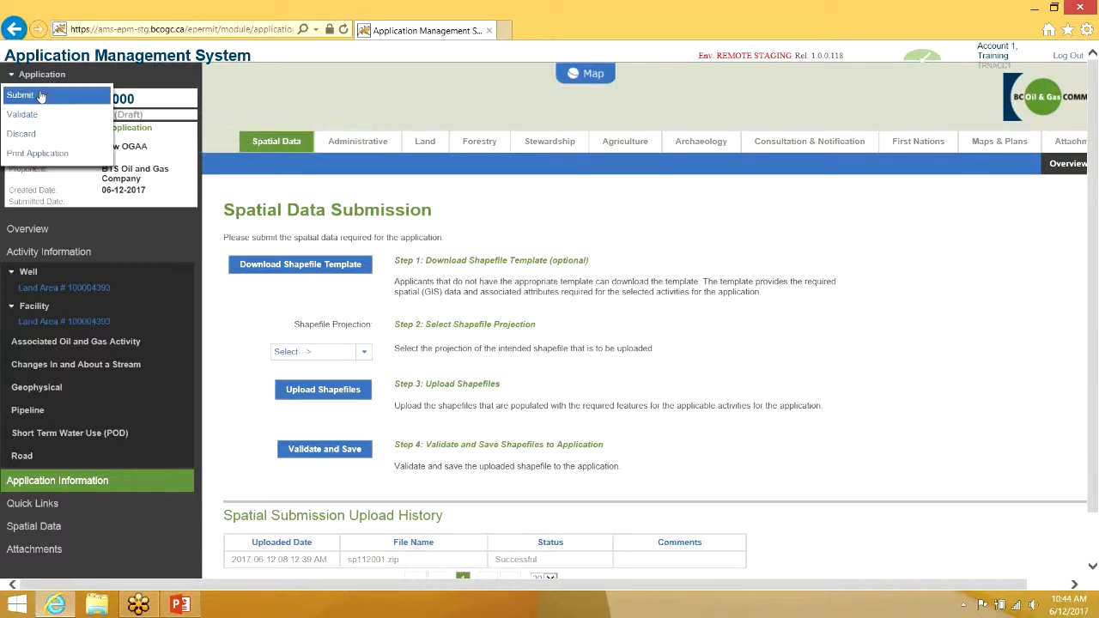
click(39, 95)
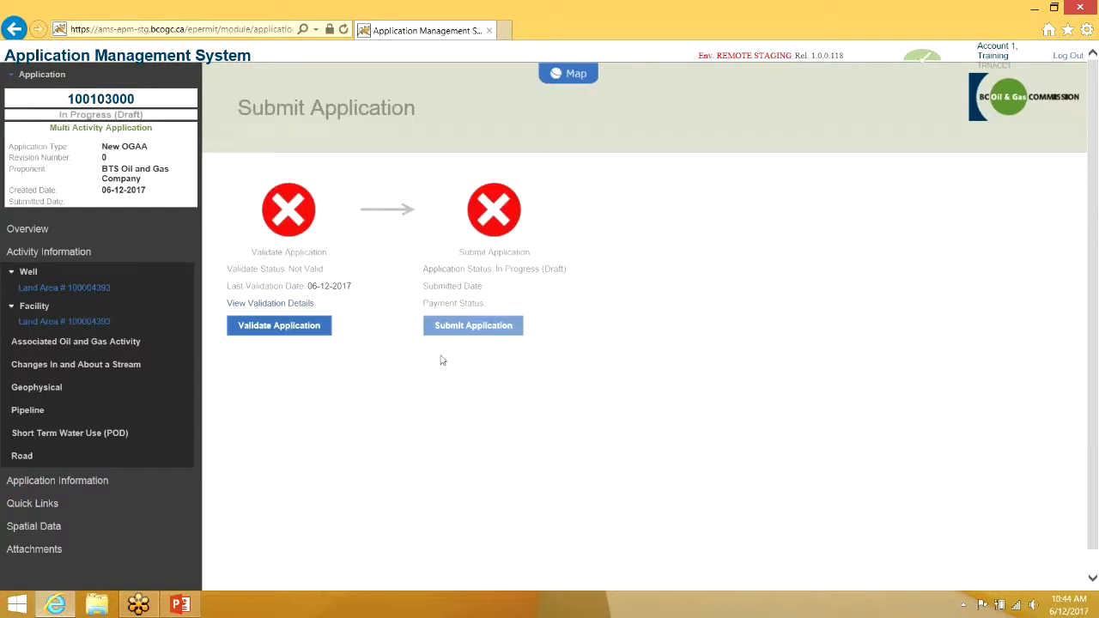
click(41, 75)
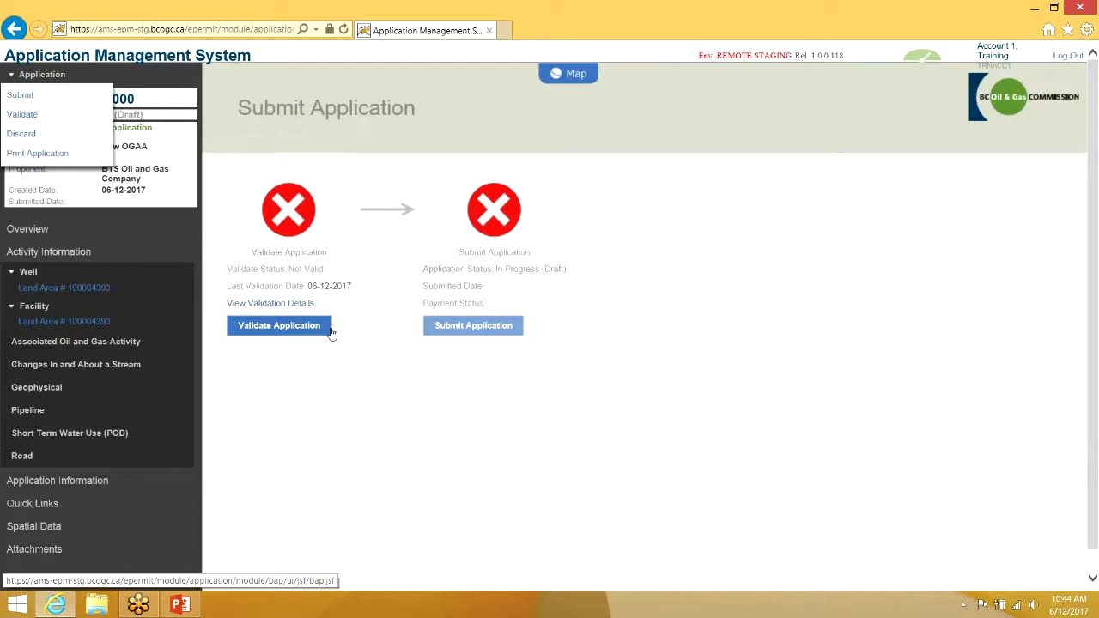
click(500, 326)
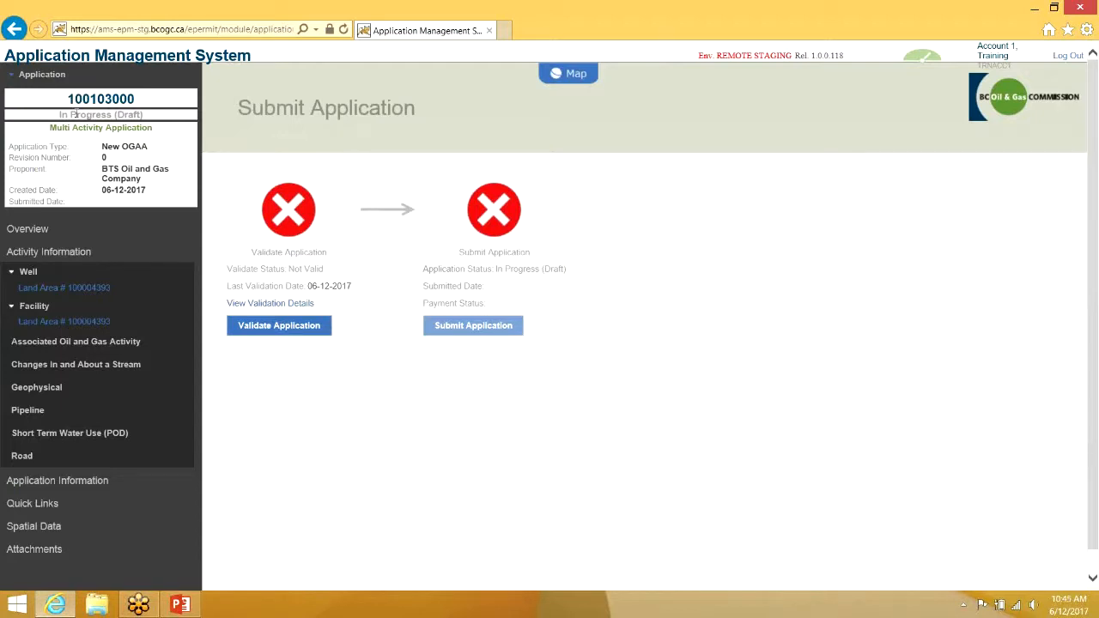
Generate a new printable copy of the application, and download and open the newest report from the print history.
click(45, 77)
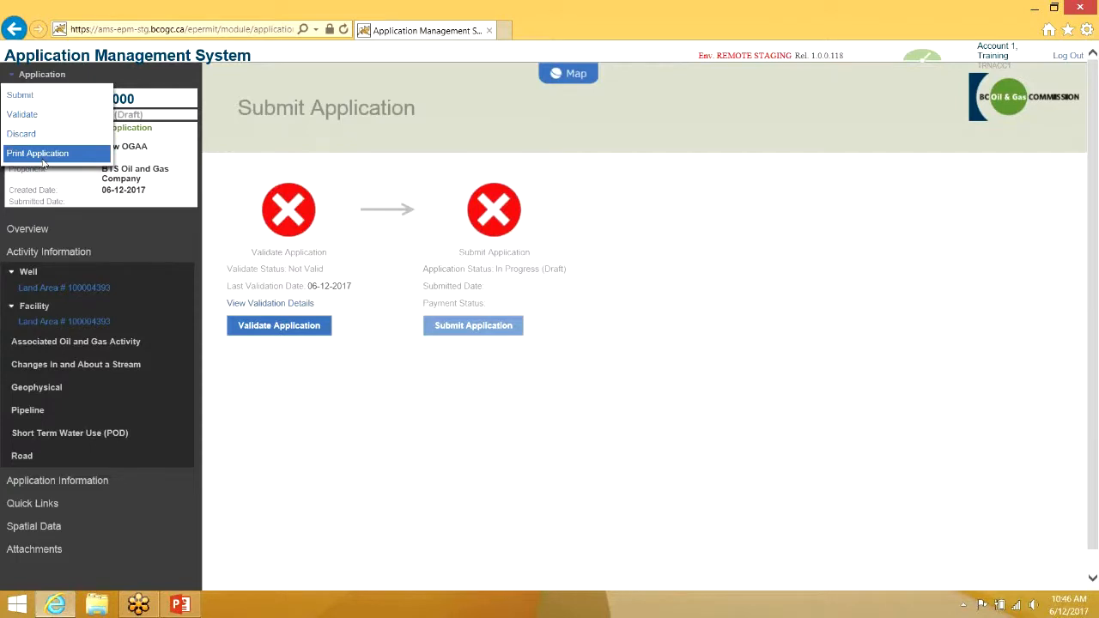
click(42, 162)
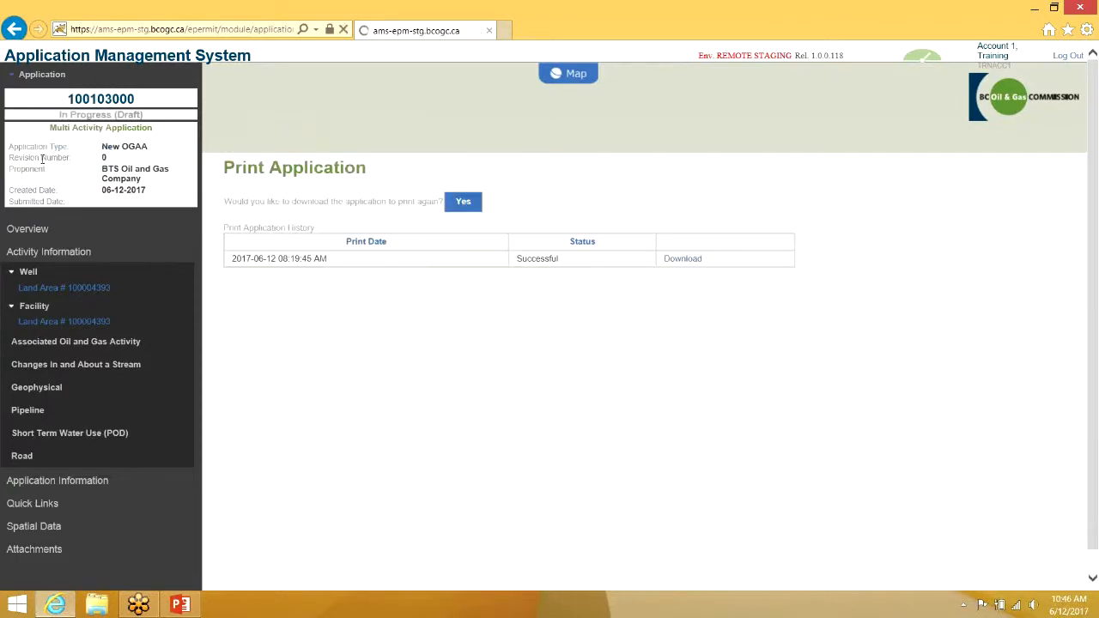
click(473, 211)
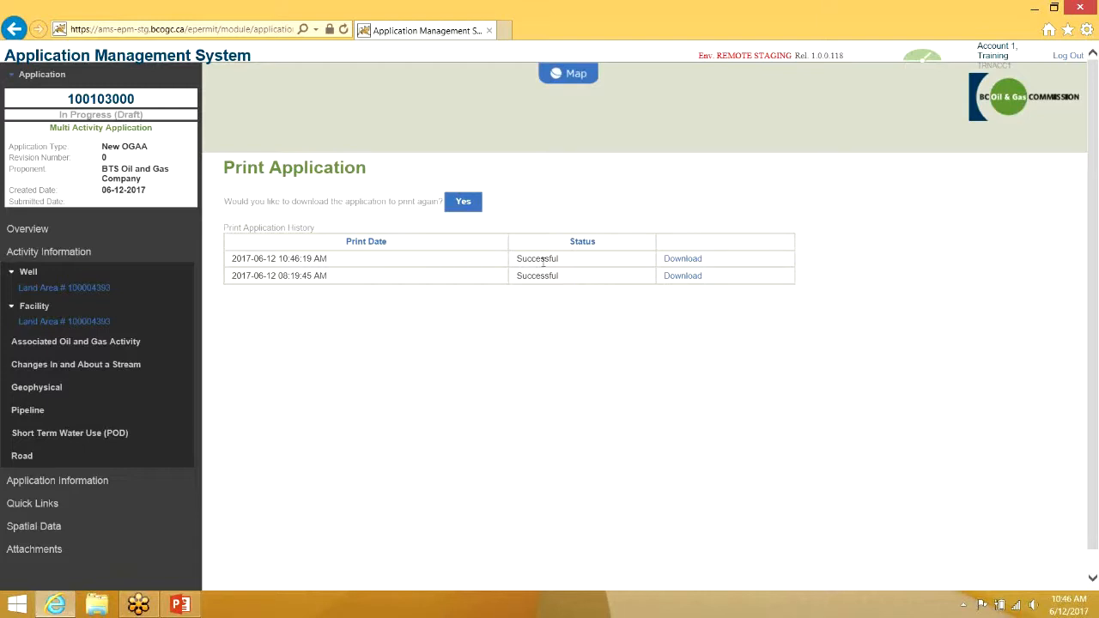
click(683, 259)
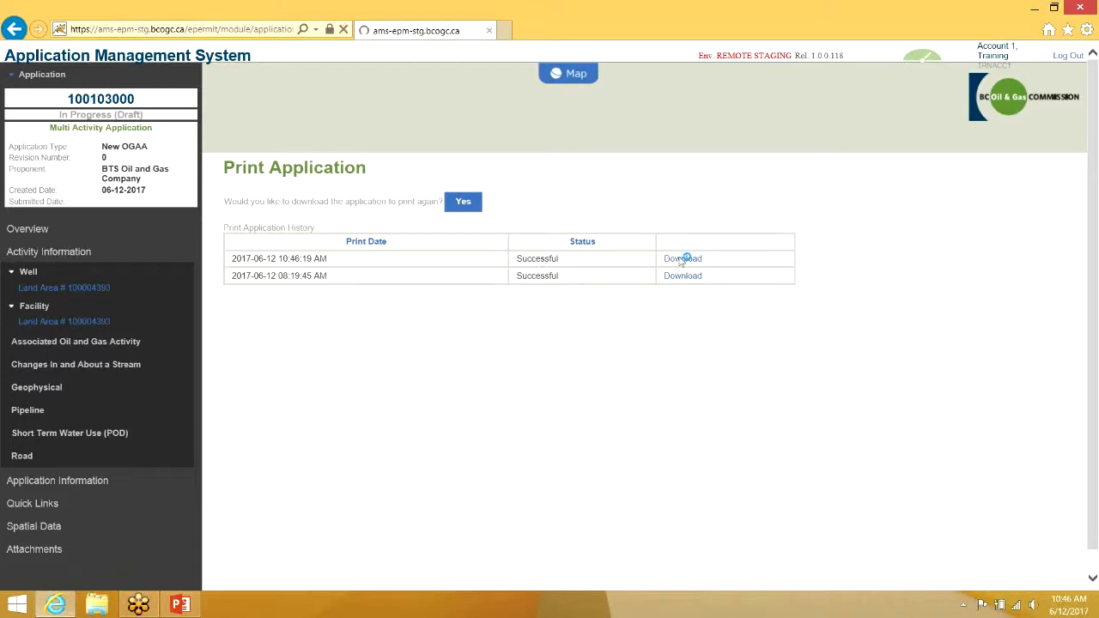
click(717, 577)
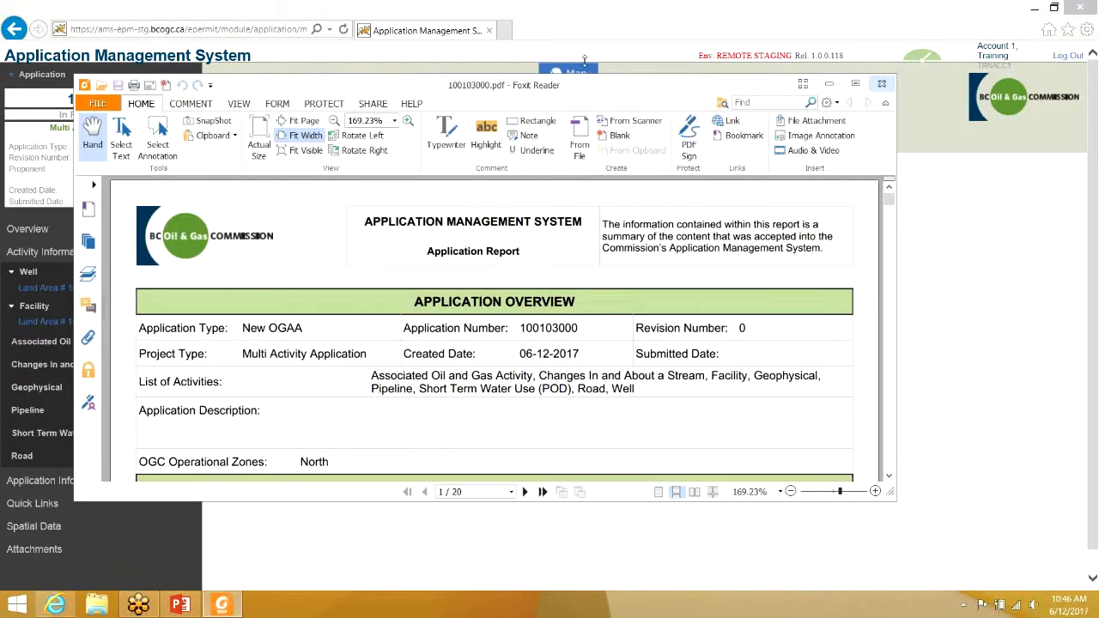
Read through the first pages of the application report PDF in Foxit Reader, and close the document.
drag(577, 18, 578, 1)
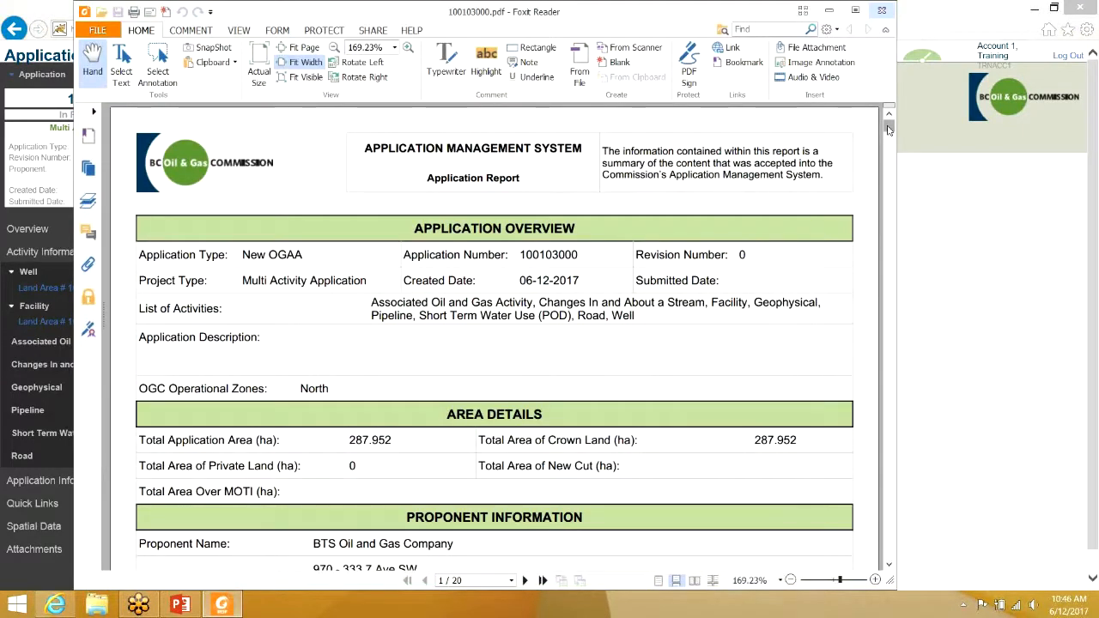
drag(888, 128, 888, 131)
scroll(598, 341, down, 6)
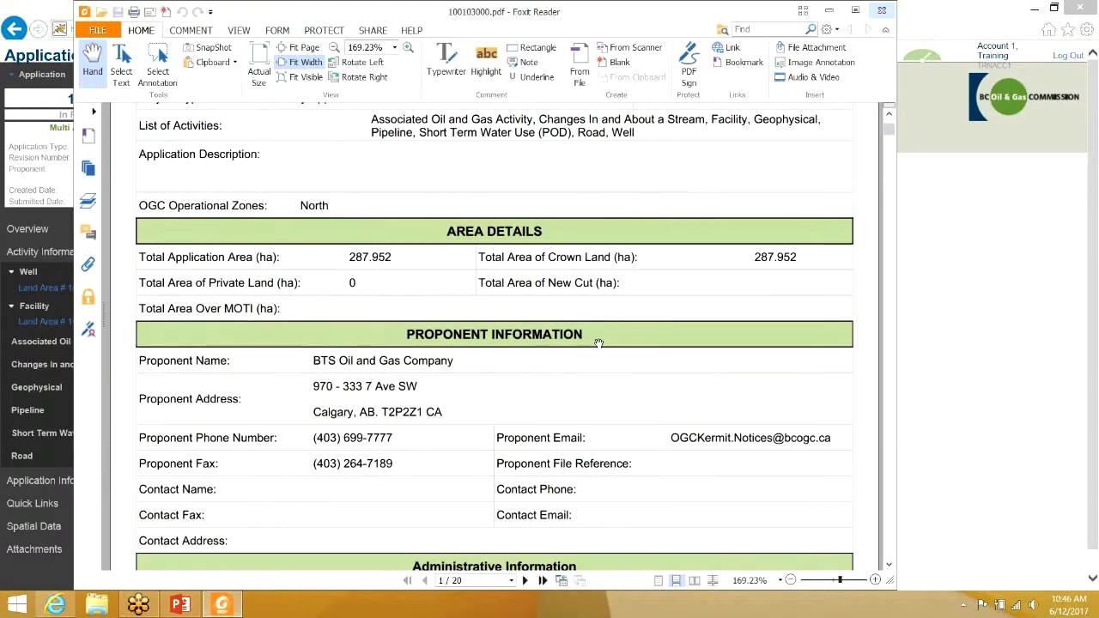
scroll(598, 340, down, 8)
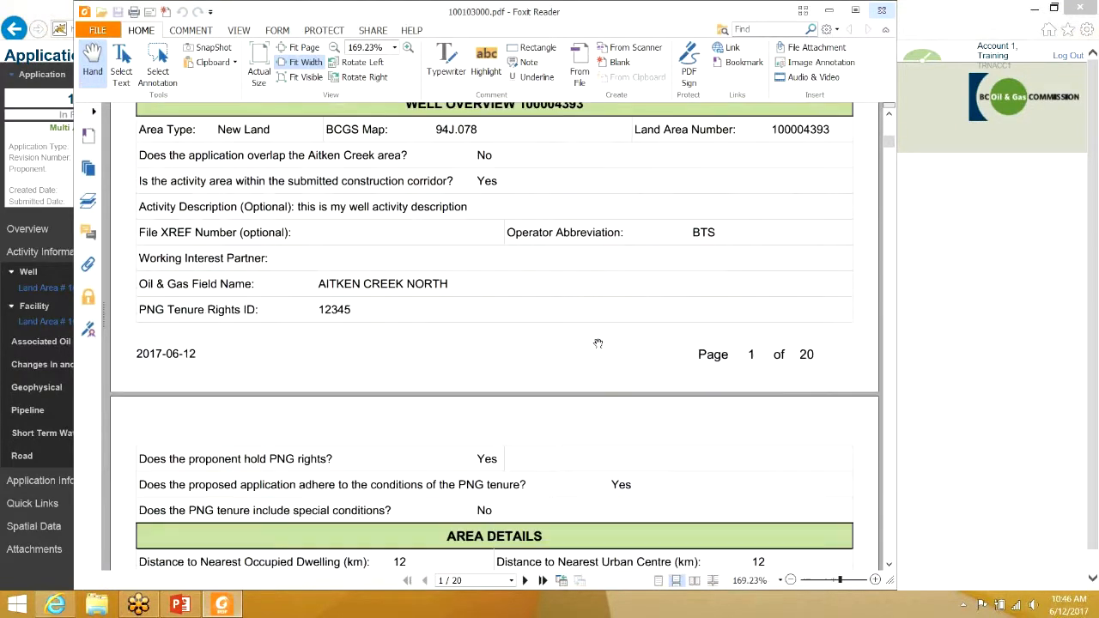
scroll(601, 342, down, 4)
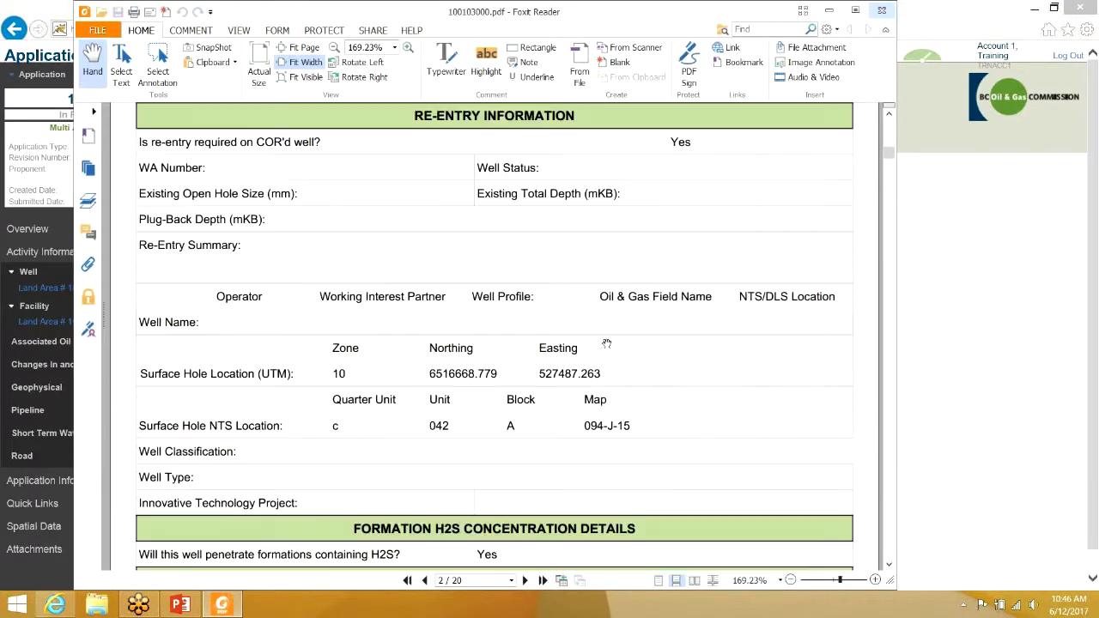
scroll(606, 343, down, 6)
click(881, 10)
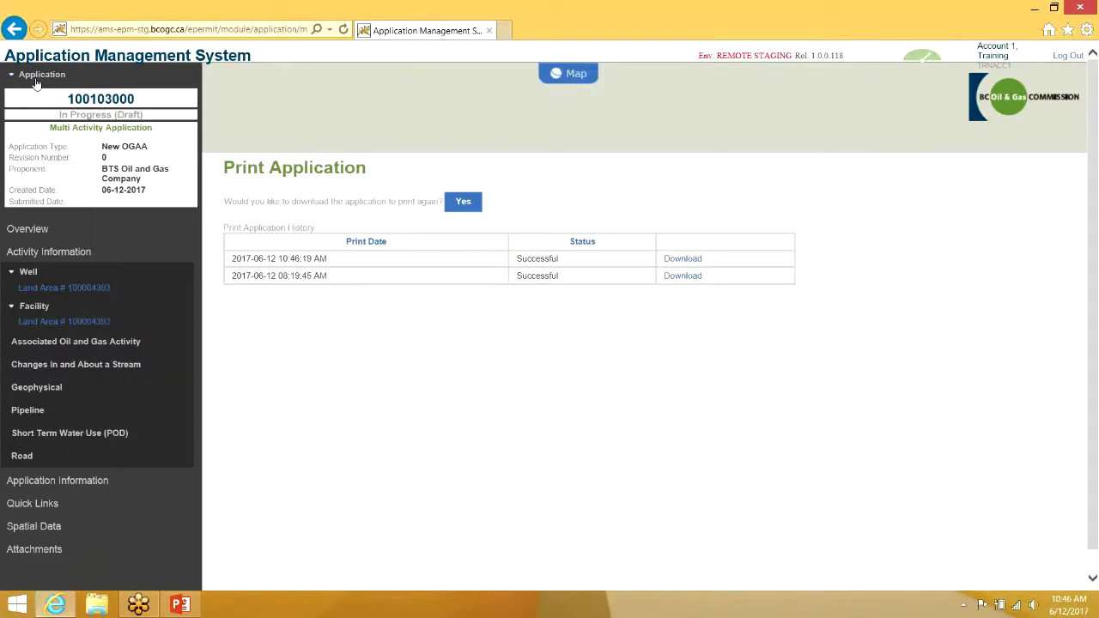
Open the Well Overview page for the well's land area.
click(36, 77)
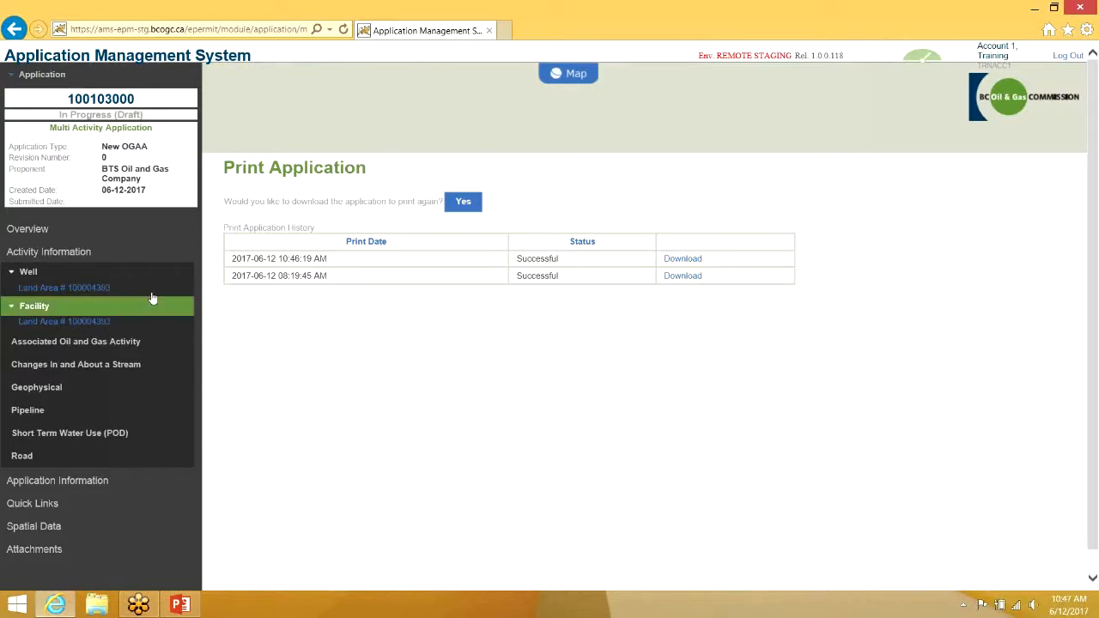
click(127, 294)
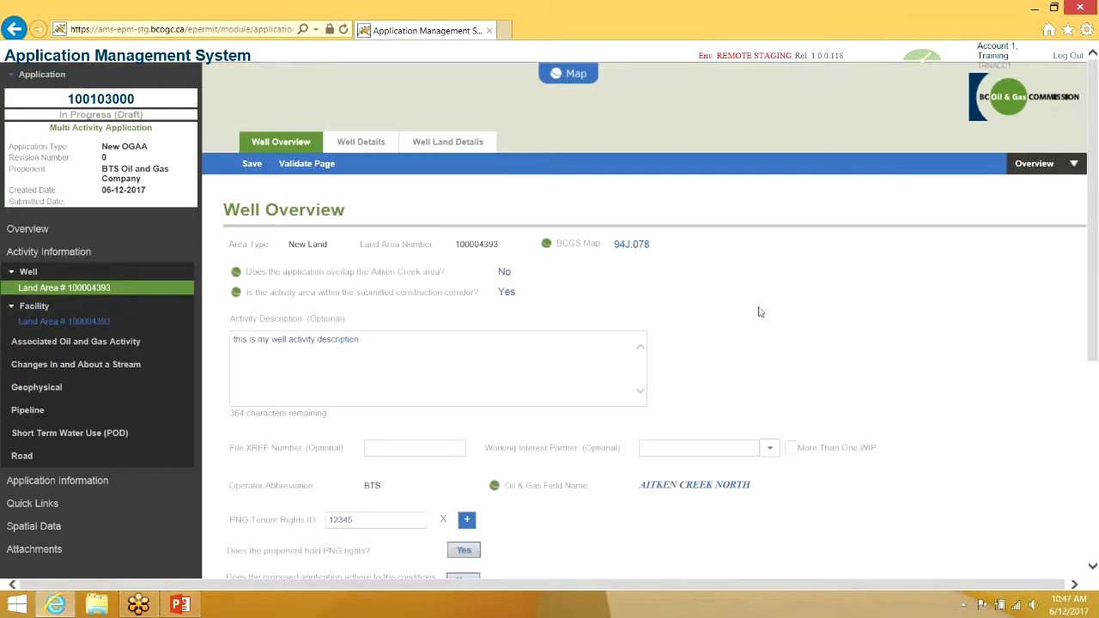
Open the Attachments page under Application Information to view the application's attachment list.
scroll(758, 311, down, 1)
click(144, 401)
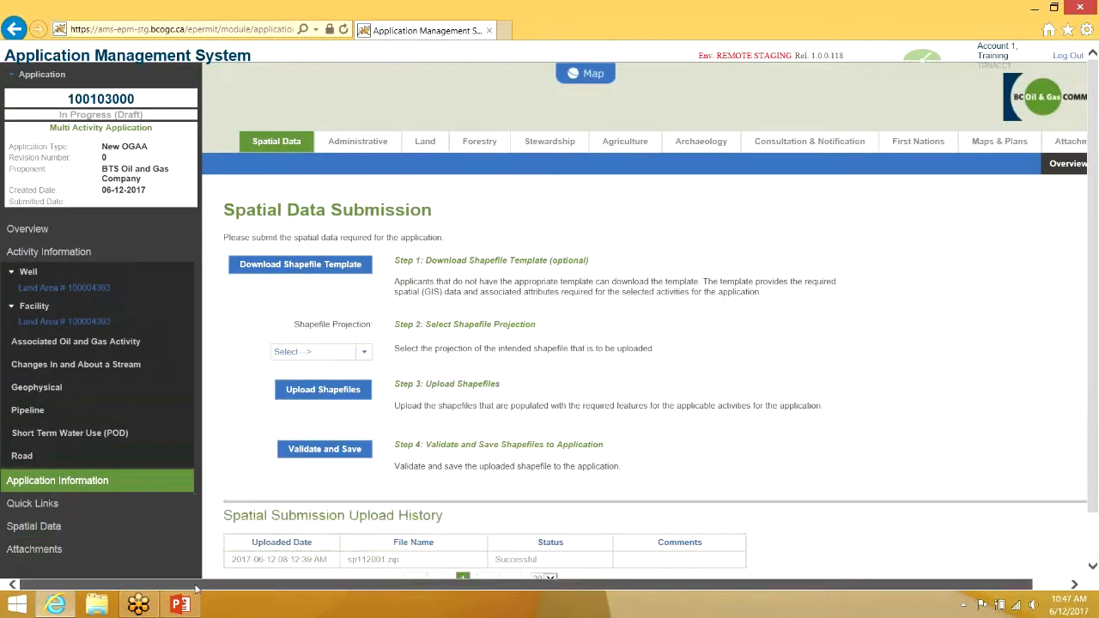
drag(196, 589, 231, 588)
click(1030, 148)
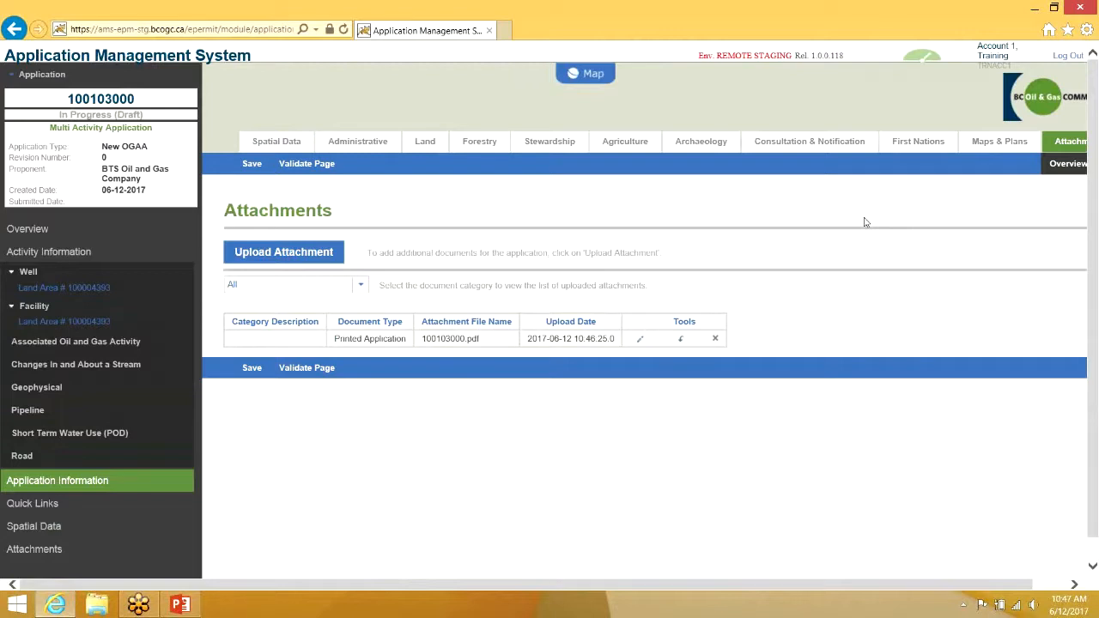
Open the Pipeline Overview page and review the Piping and Instrumentation Diagram and Project Description attachment questions.
click(82, 411)
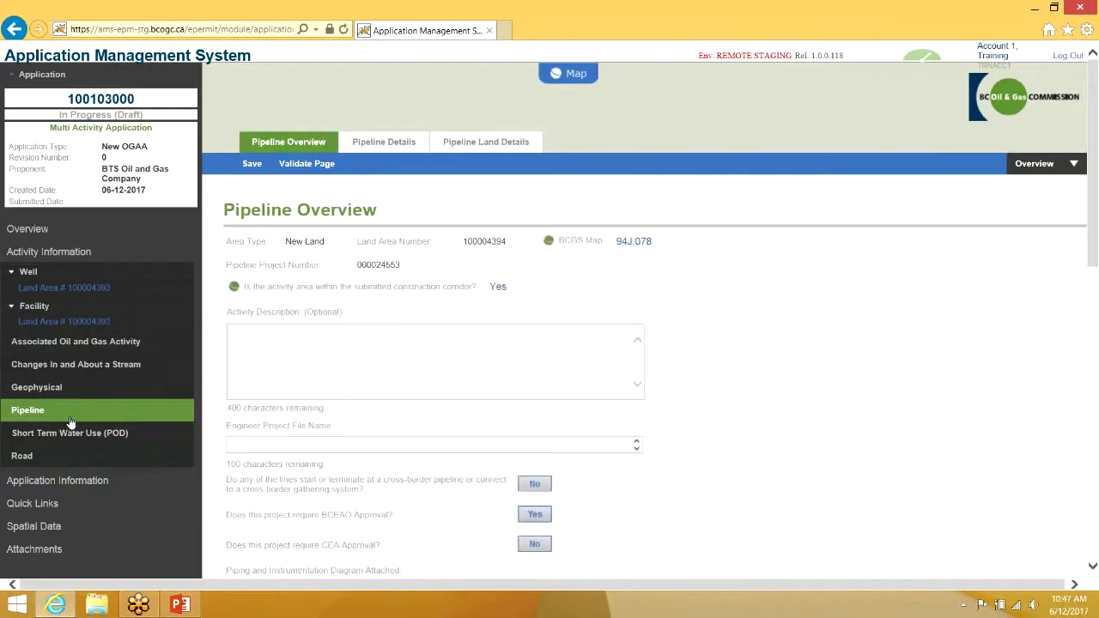
scroll(852, 368, down, 4)
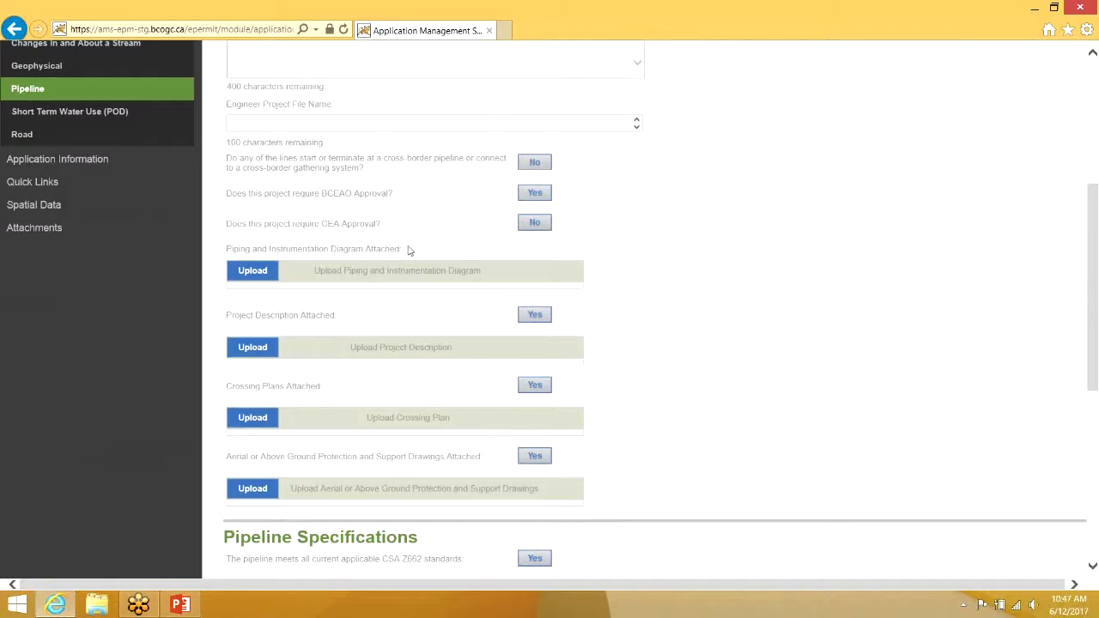
drag(228, 249, 400, 249)
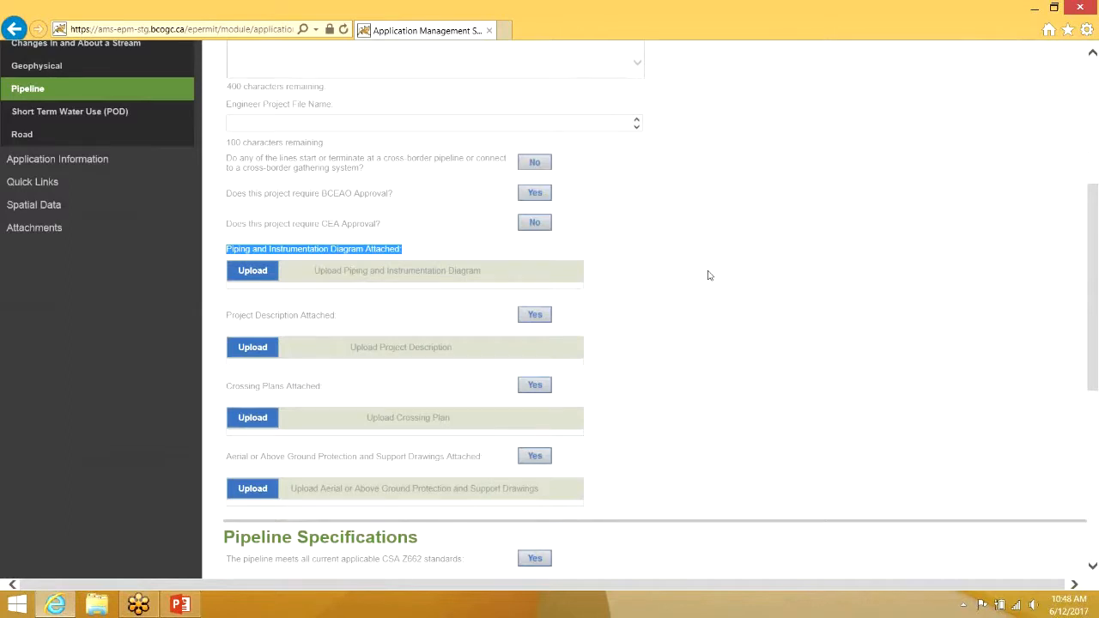
click(232, 324)
drag(232, 324, 331, 316)
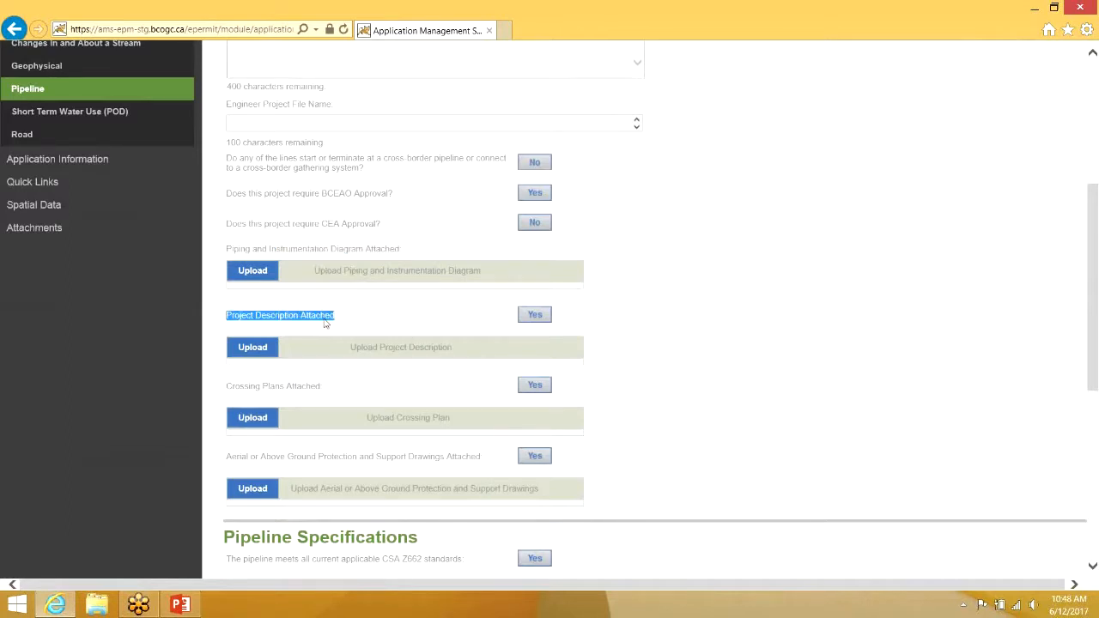
Switch Project Description Attached to No, compare it with the Piping and Instrumentation Diagram question, and switch it back to Yes.
click(535, 322)
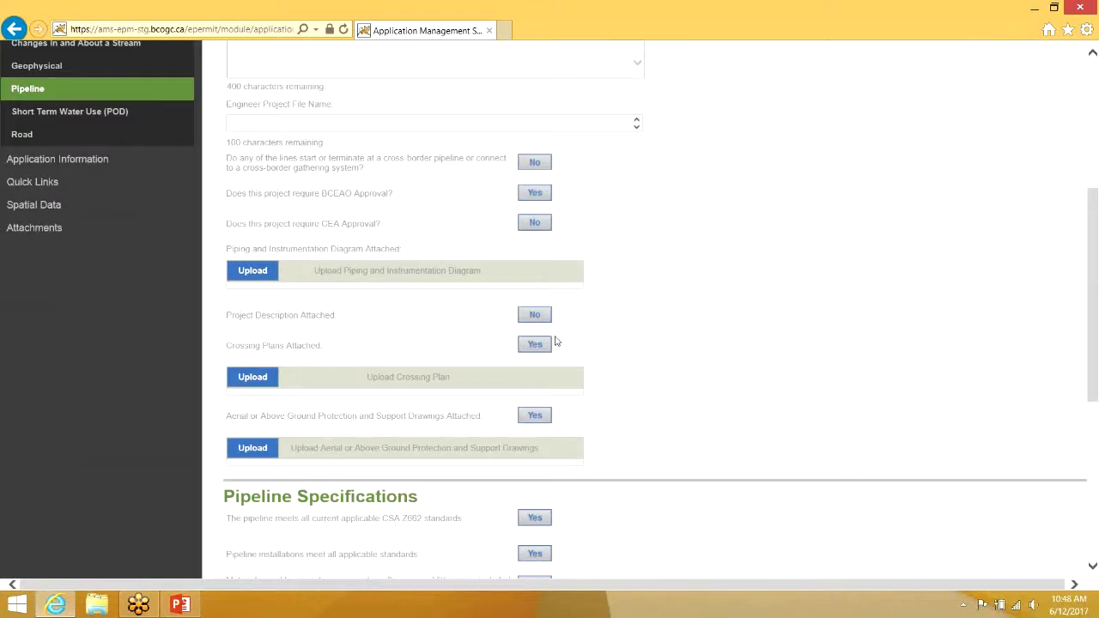
drag(397, 250, 227, 250)
drag(258, 324, 335, 324)
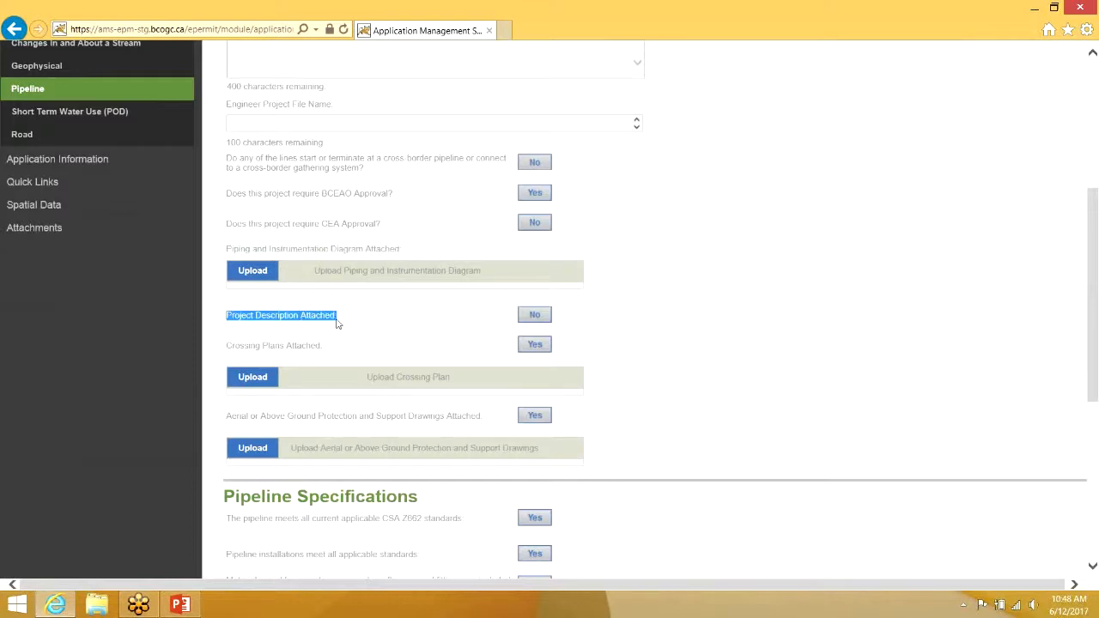
click(338, 327)
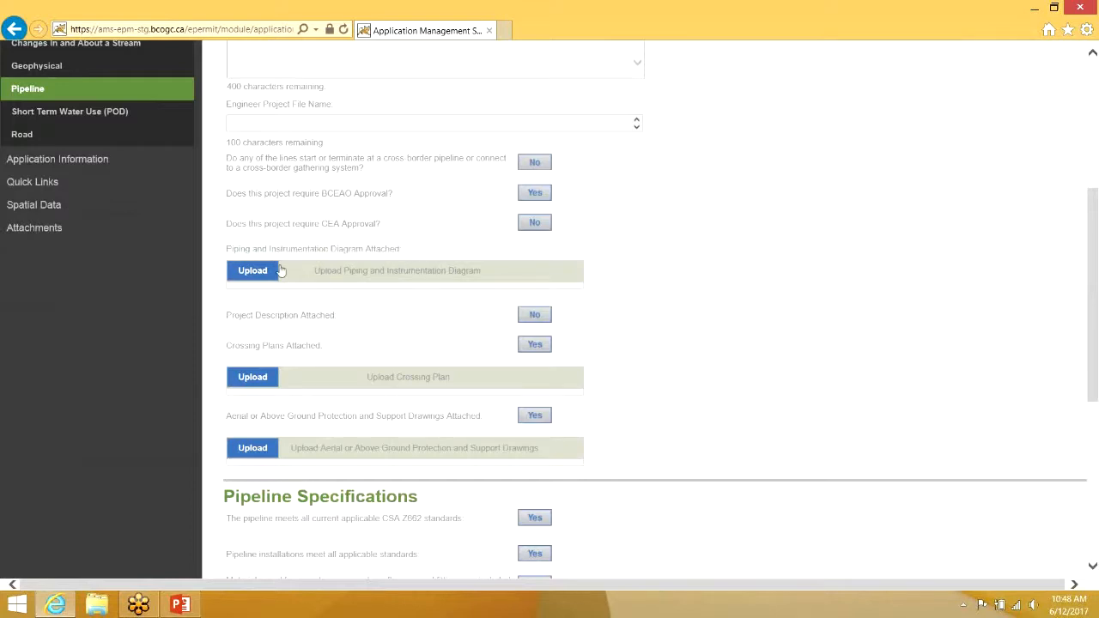
drag(228, 249, 360, 250)
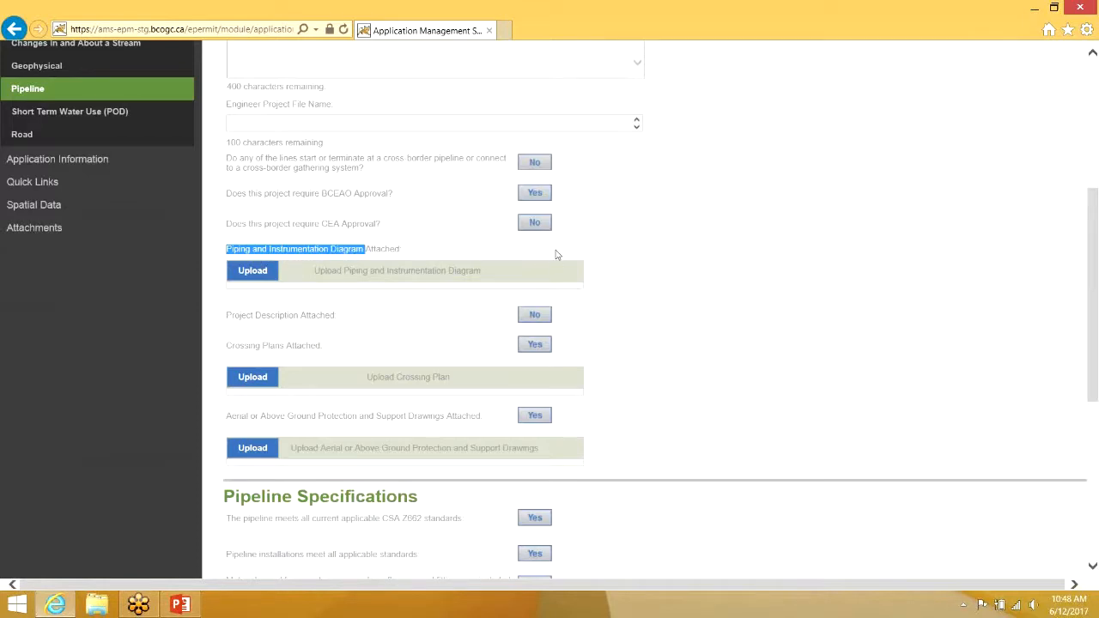
click(509, 251)
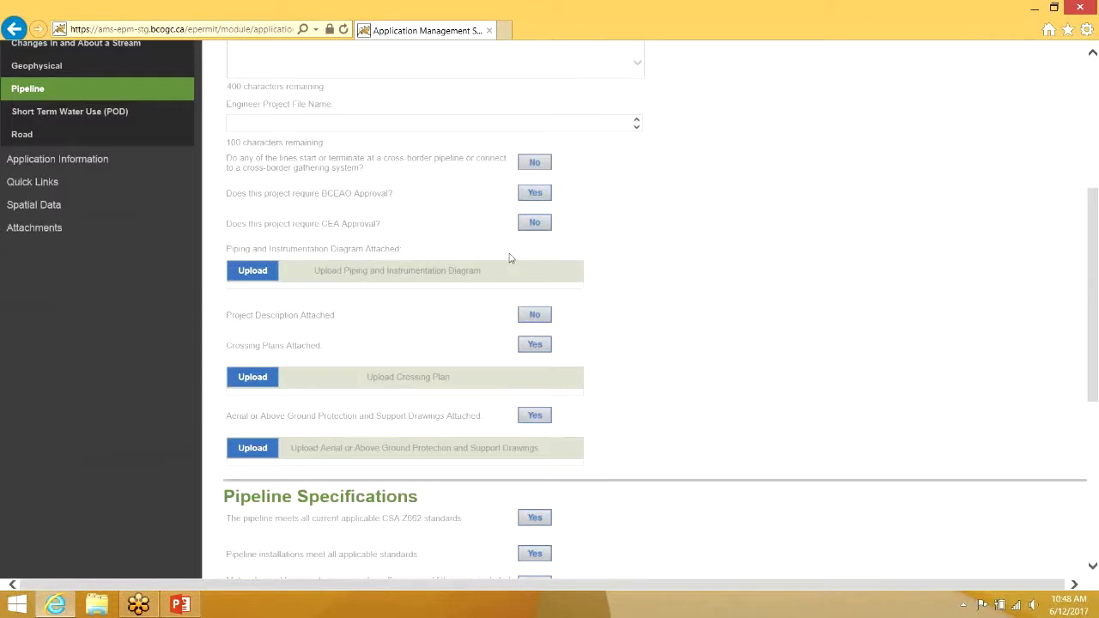
click(541, 317)
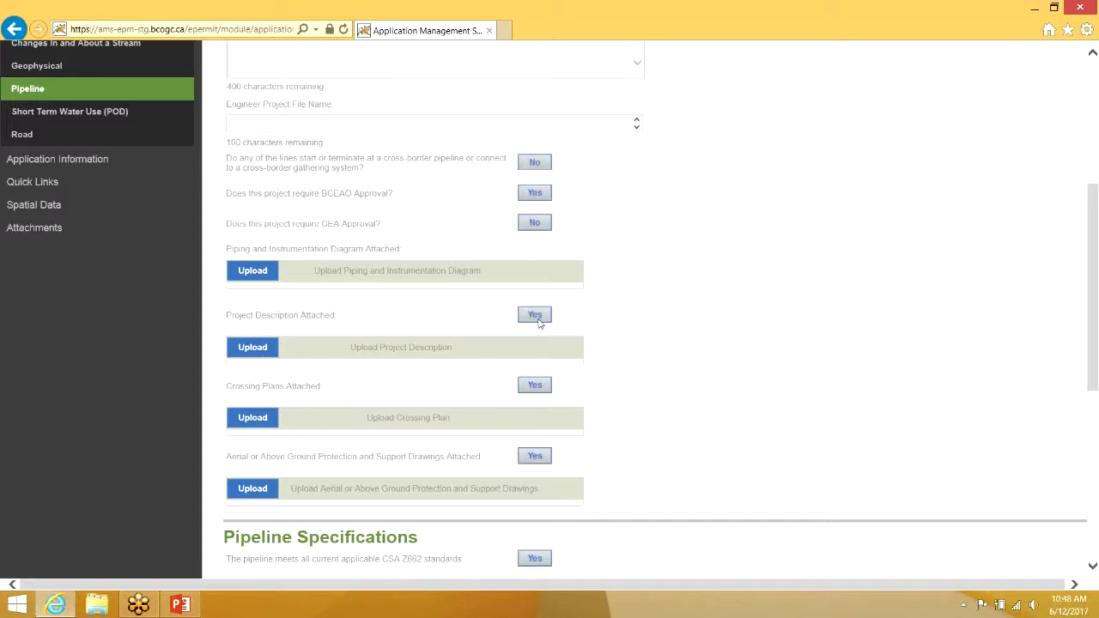
Start a Piping and Instrumentation Diagram upload and browse to the eCon Demo March 18 folder for the file.
click(266, 279)
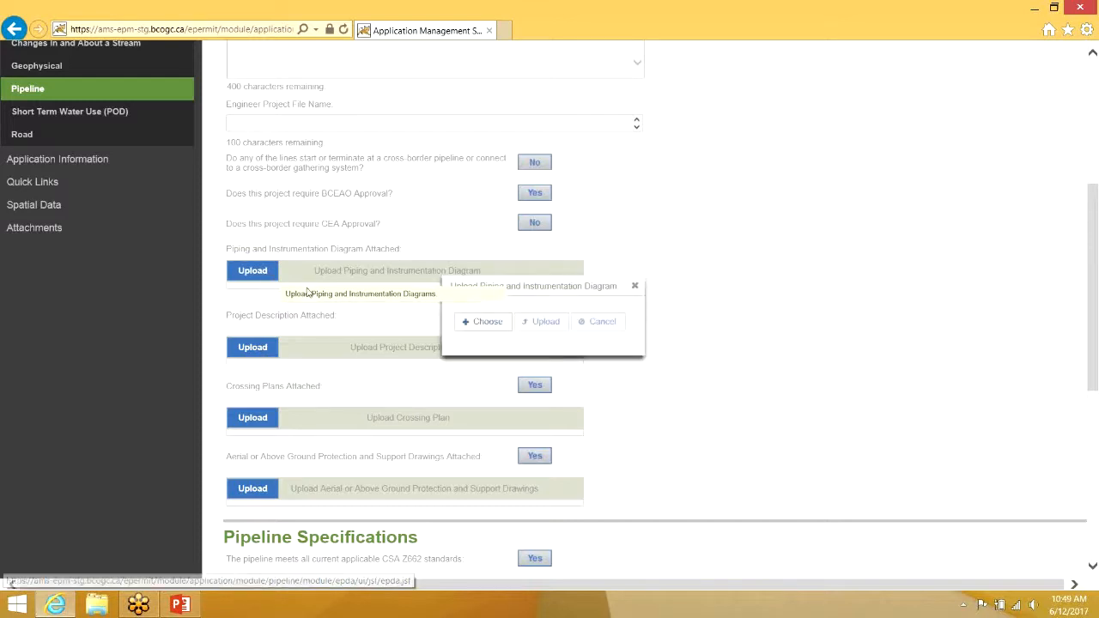
click(496, 329)
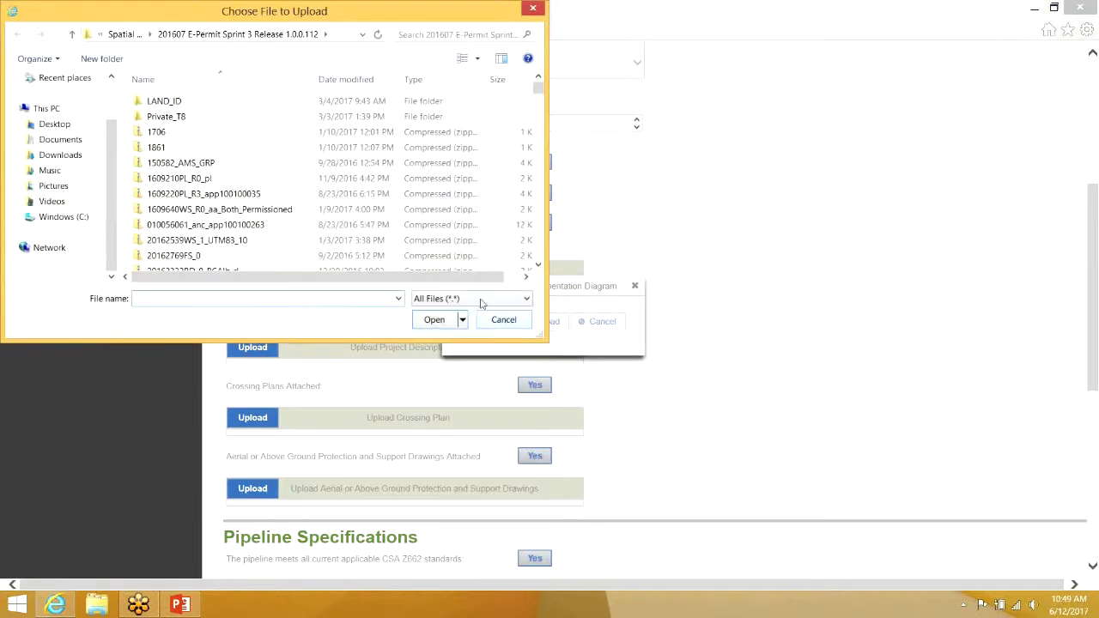
click(102, 38)
click(111, 51)
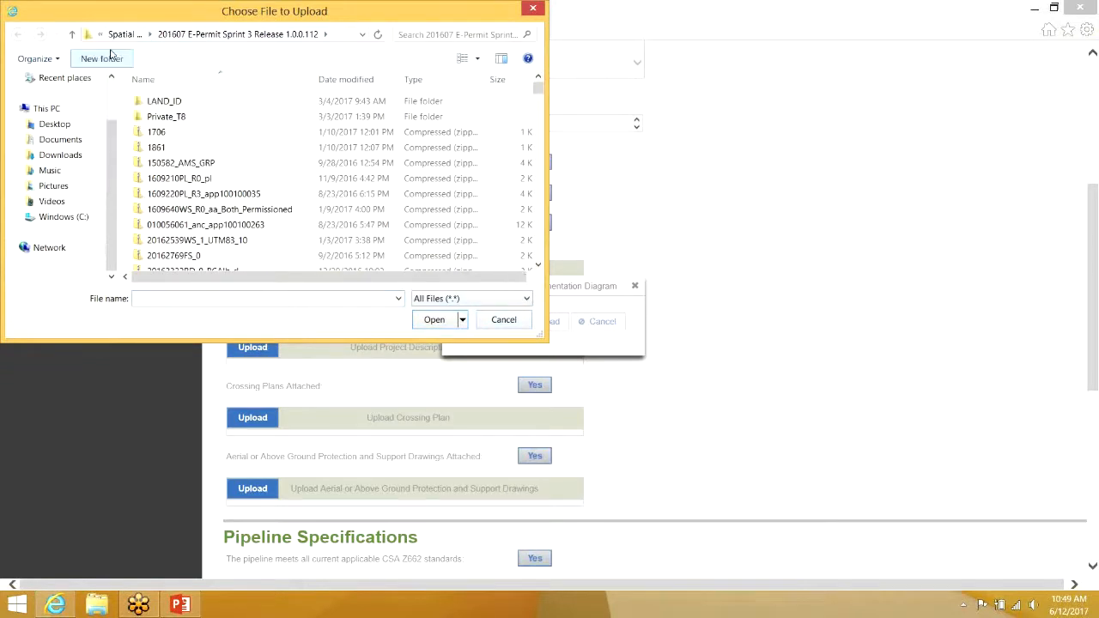
drag(533, 182, 539, 192)
double_click(169, 158)
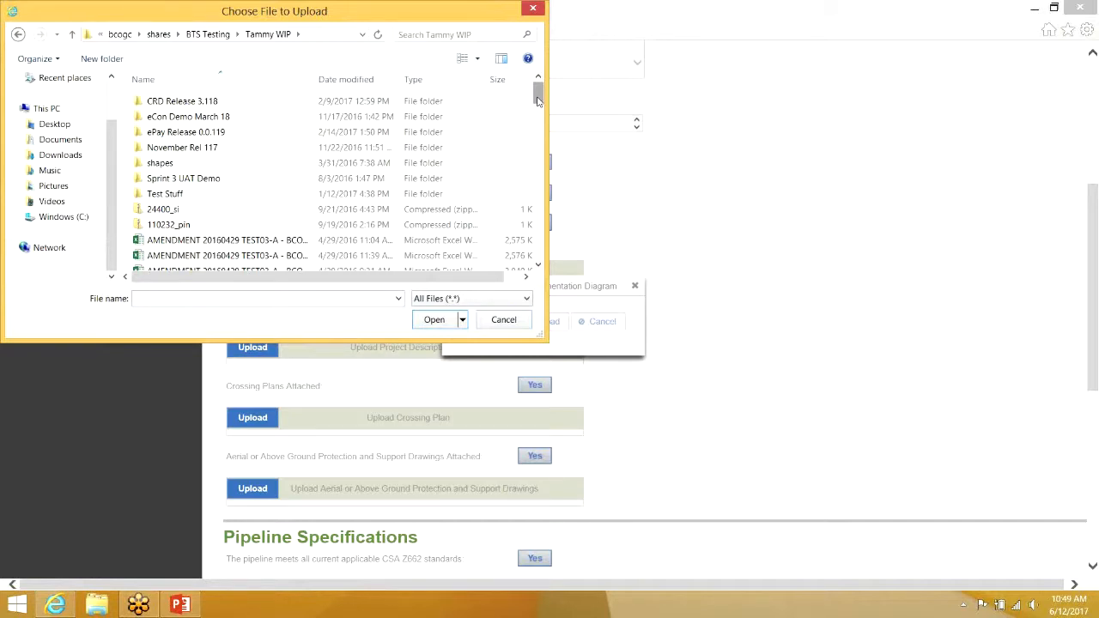
drag(539, 99, 531, 10)
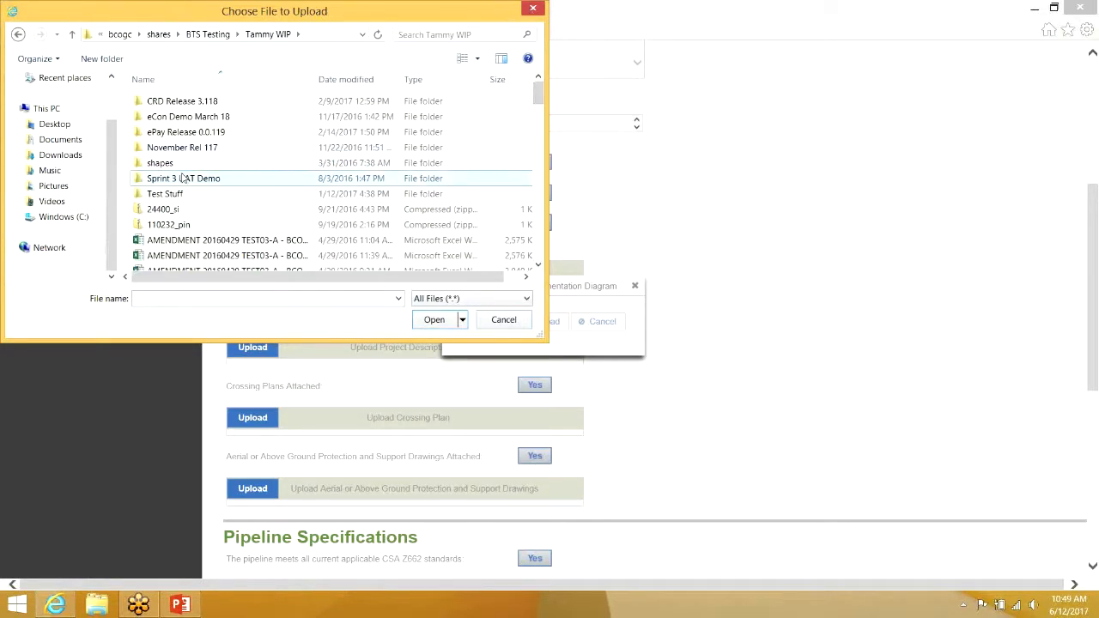
double_click(204, 121)
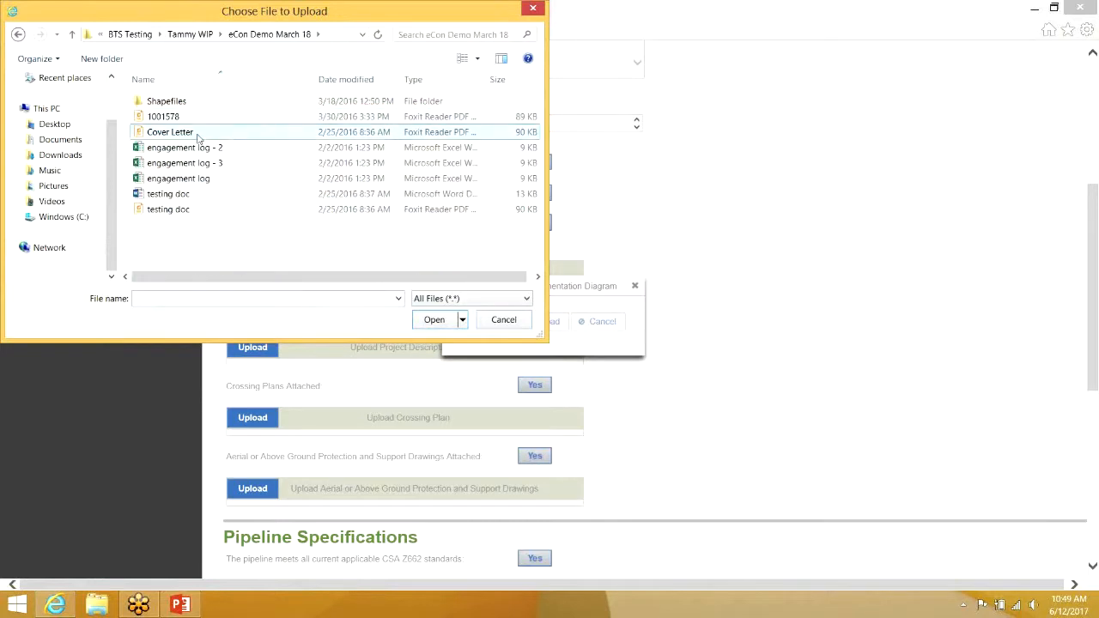
Upload the PDF file testing doc.pdf as a Piping and Instrumentation Diagram and check its entry below the field.
click(187, 216)
double_click(187, 216)
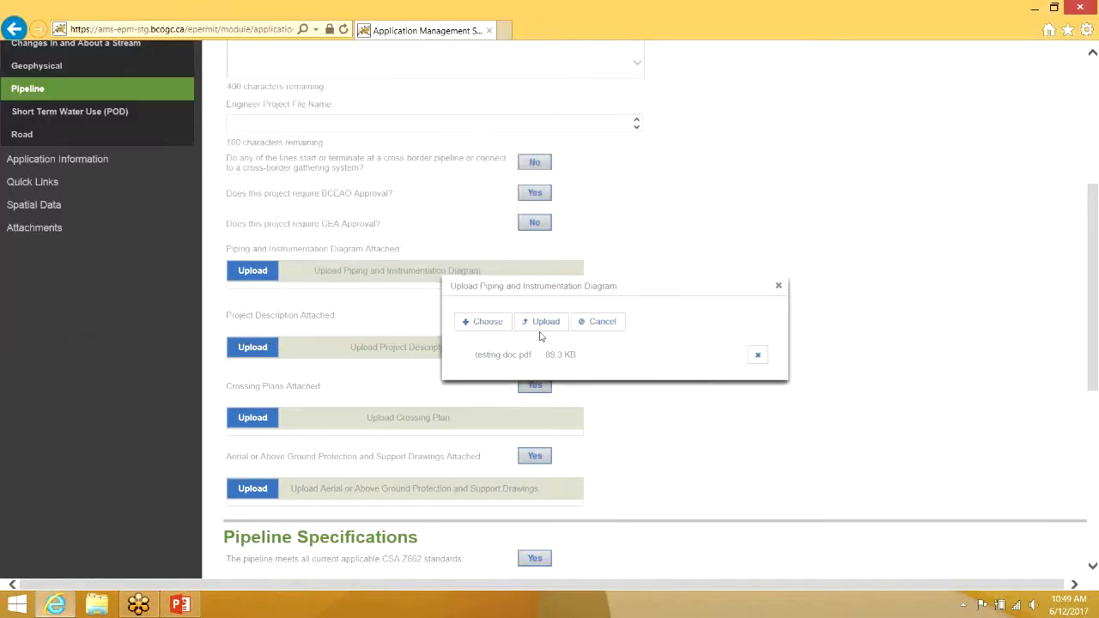
click(541, 327)
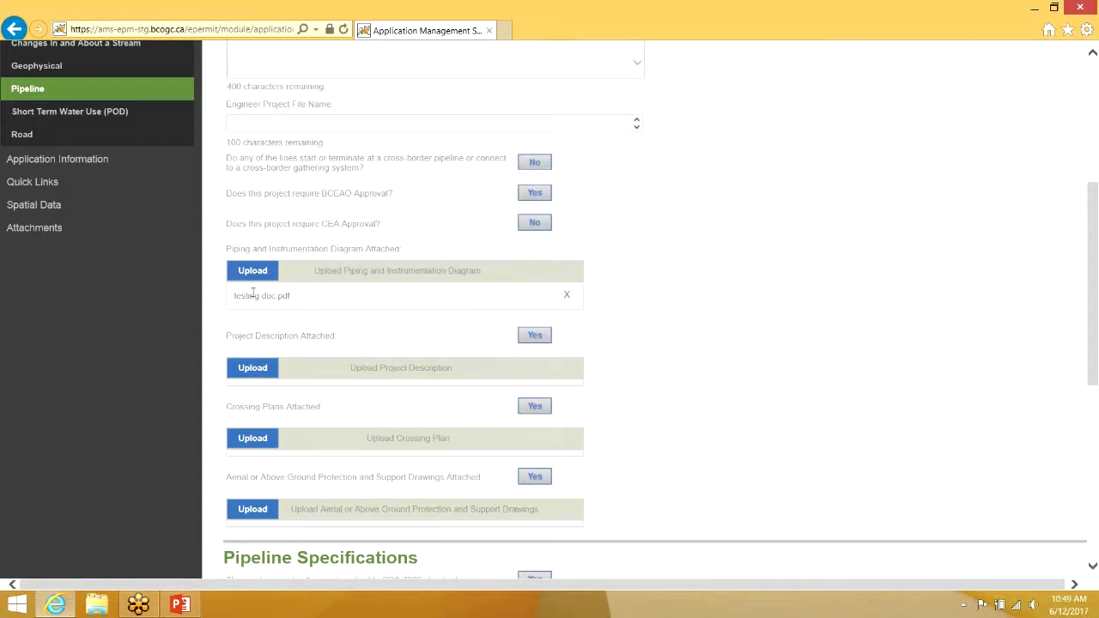
drag(234, 298, 290, 297)
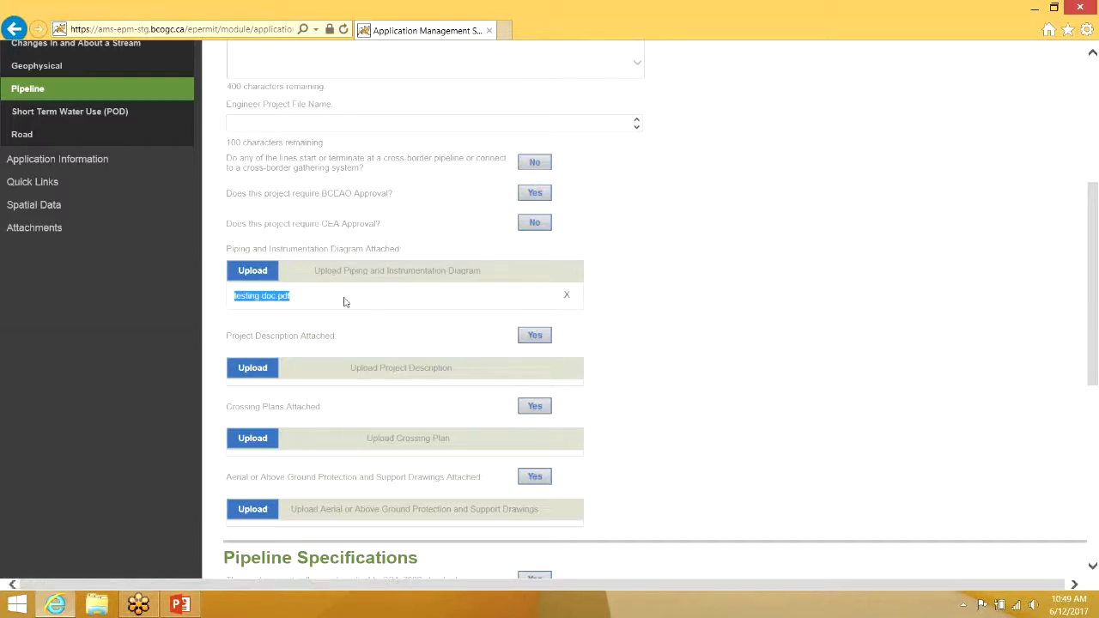
Upload the Word file testing doc.docx as a second Piping and Instrumentation Diagram.
click(261, 276)
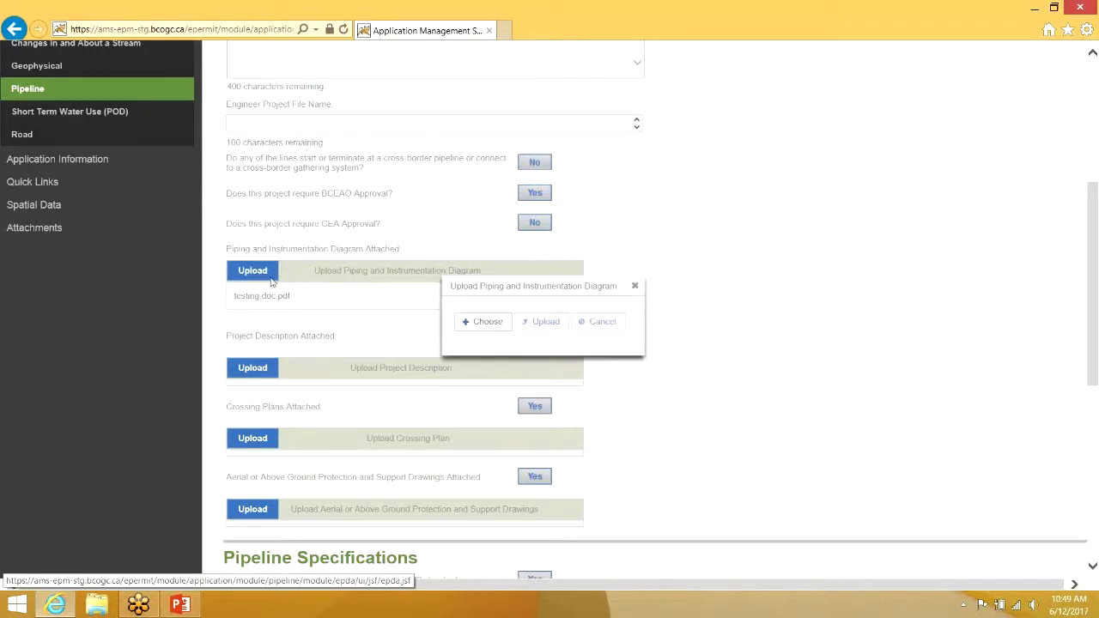
click(494, 320)
click(230, 199)
double_click(230, 194)
click(545, 321)
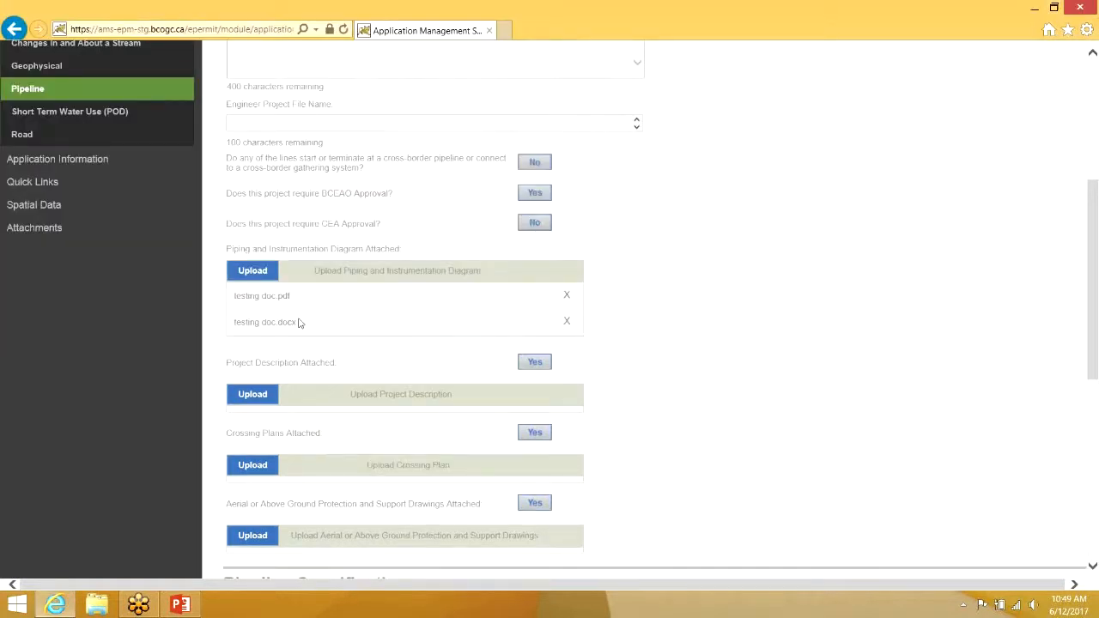
click(263, 277)
click(498, 321)
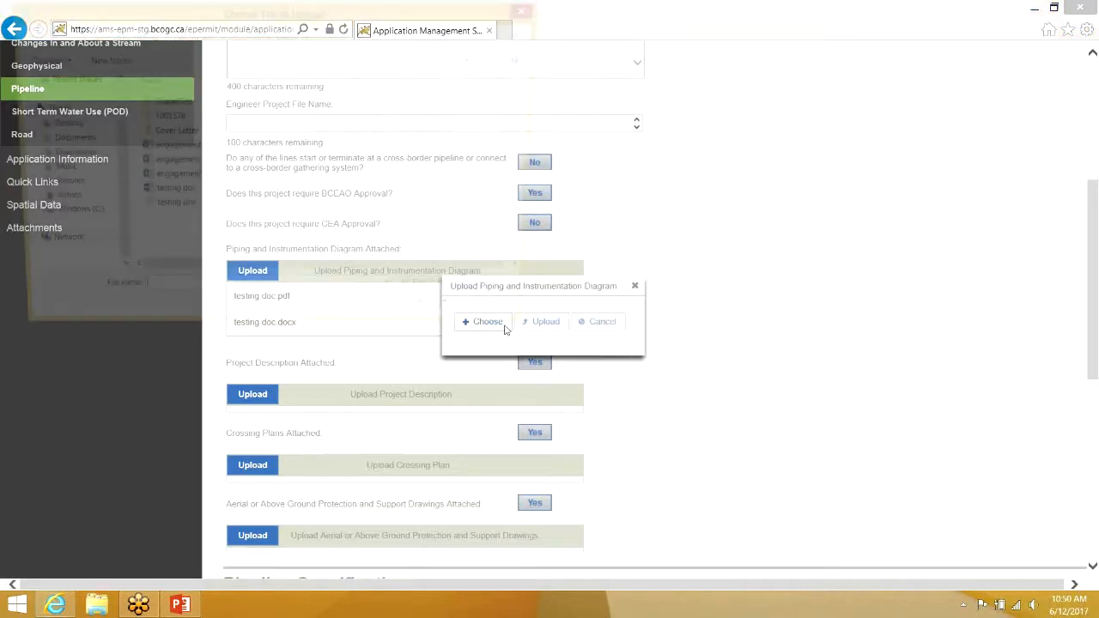
click(224, 210)
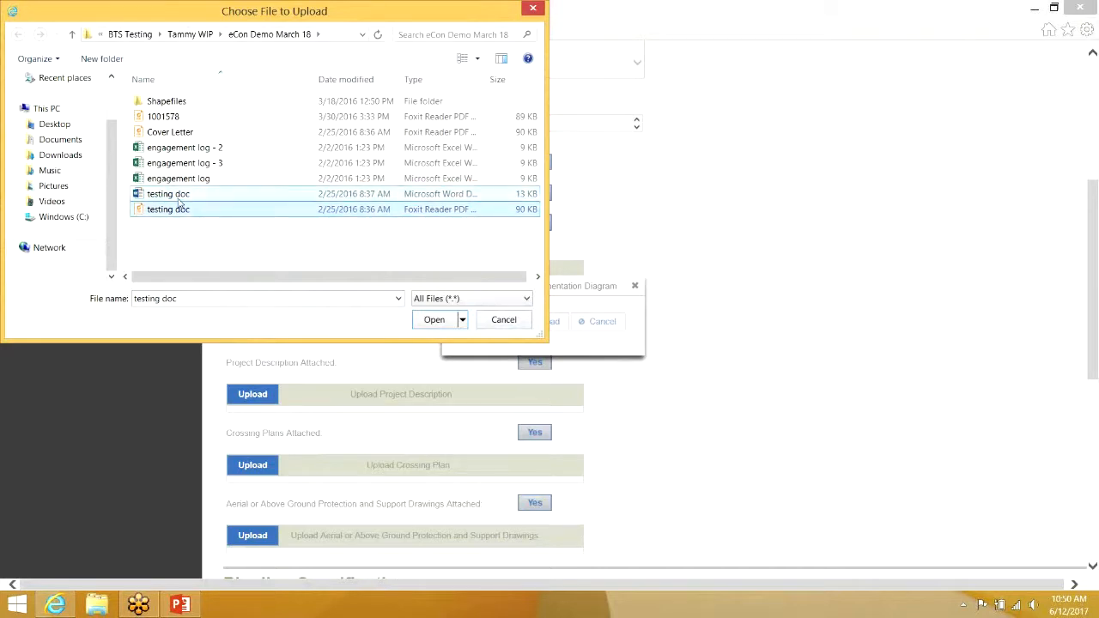
click(185, 199)
click(500, 322)
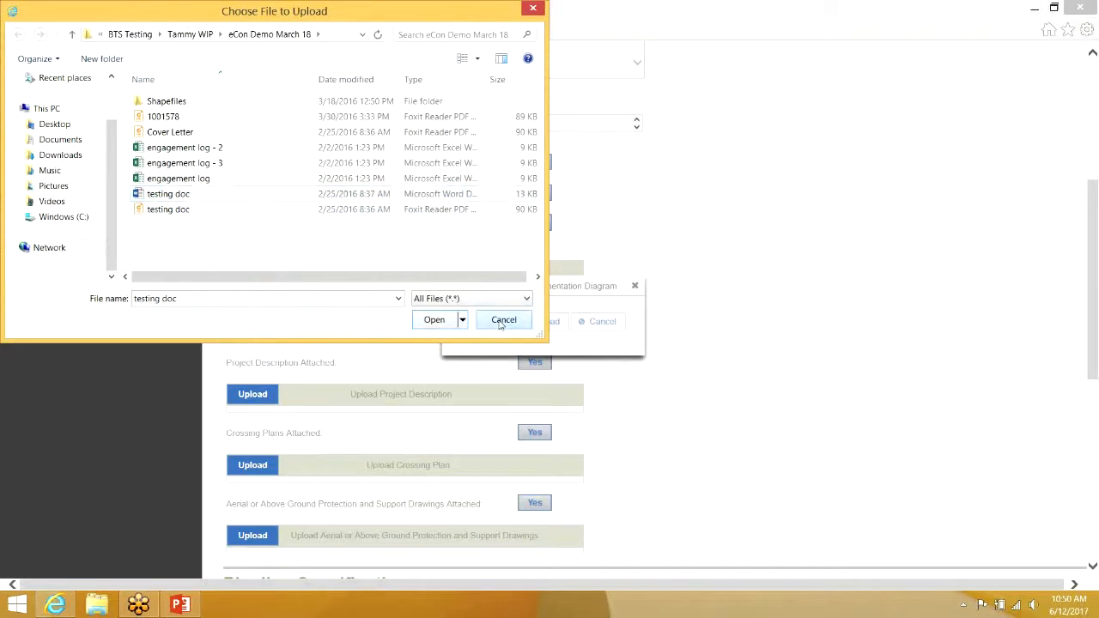
click(634, 286)
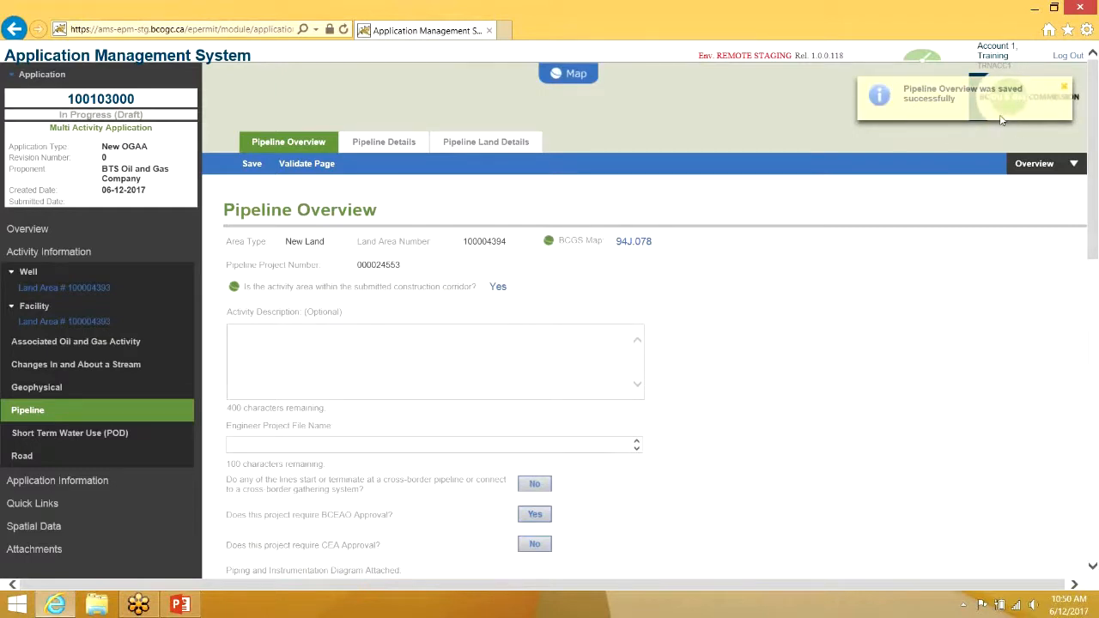
Check the uploaded diagram files on the Pipeline Overview page and return to the Attachments page.
scroll(744, 324, down, 5)
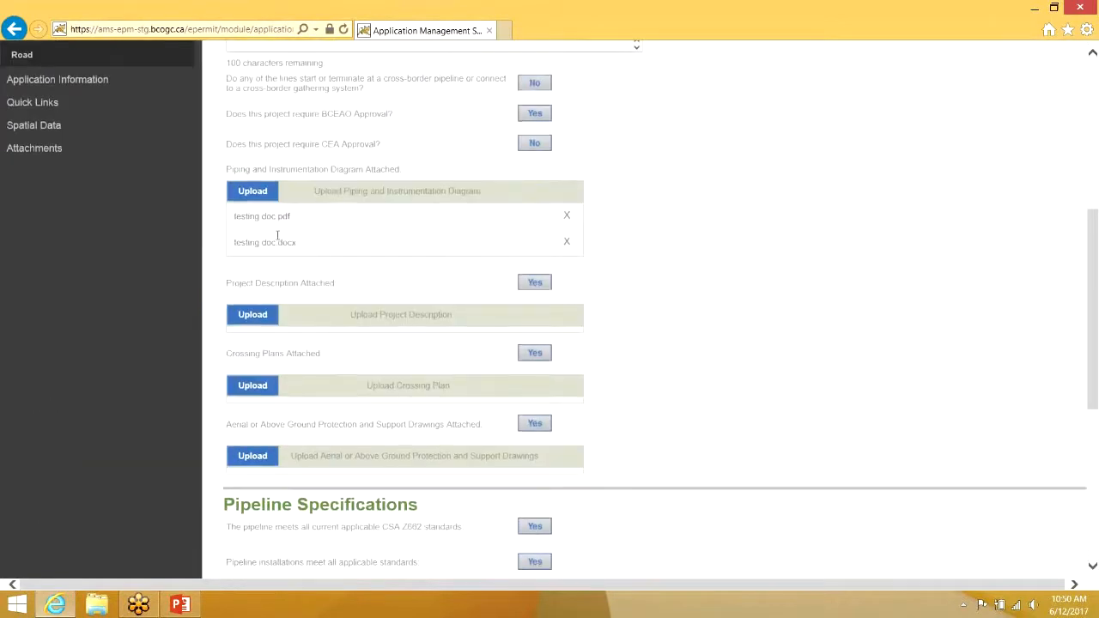
scroll(208, 238, up, 3)
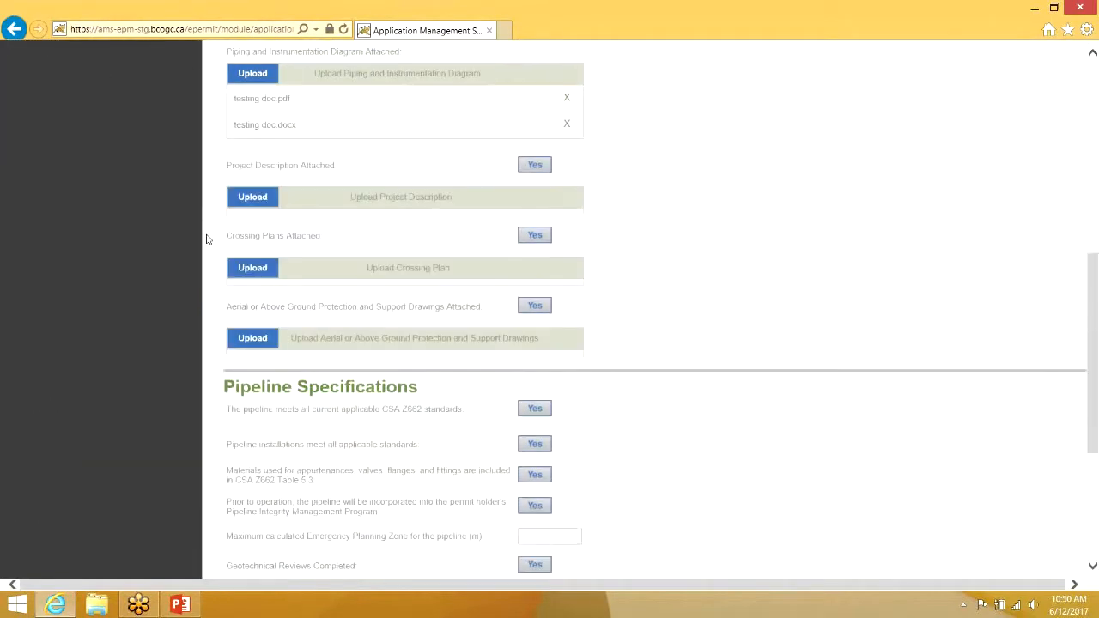
click(121, 240)
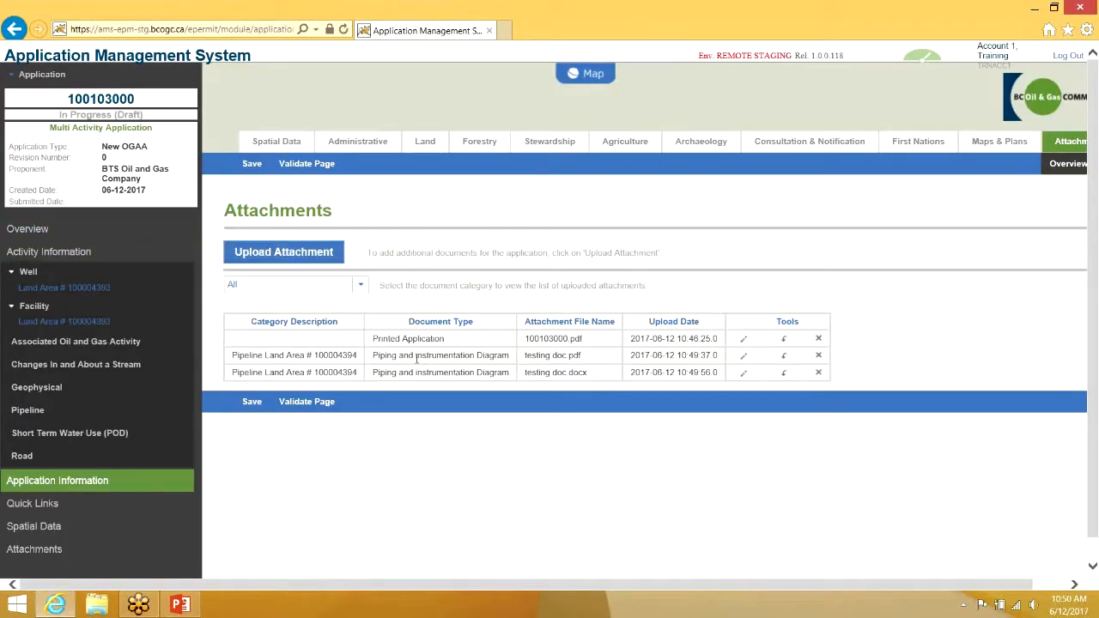
Examine the category, document type and file name of the two pipeline diagram attachments in the list.
drag(417, 357, 543, 377)
click(529, 373)
click(398, 358)
drag(374, 356, 510, 357)
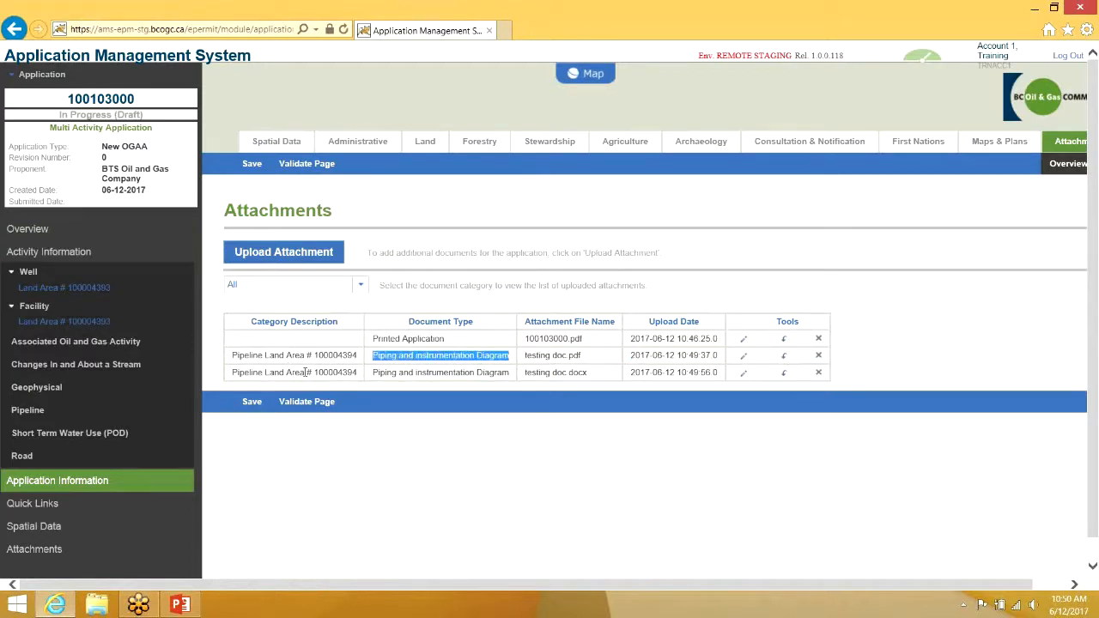
drag(246, 359, 279, 361)
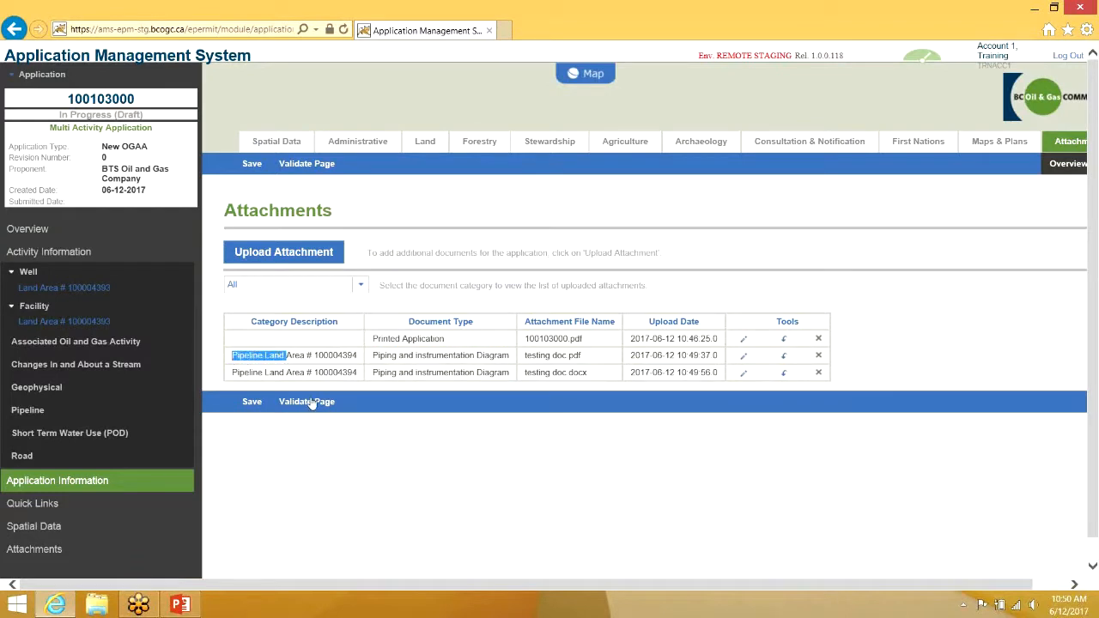
click(603, 367)
drag(596, 364, 526, 359)
click(552, 372)
Rename the testing doc.pdf attachment as P&ID.pdf and save the Attachments page.
click(745, 359)
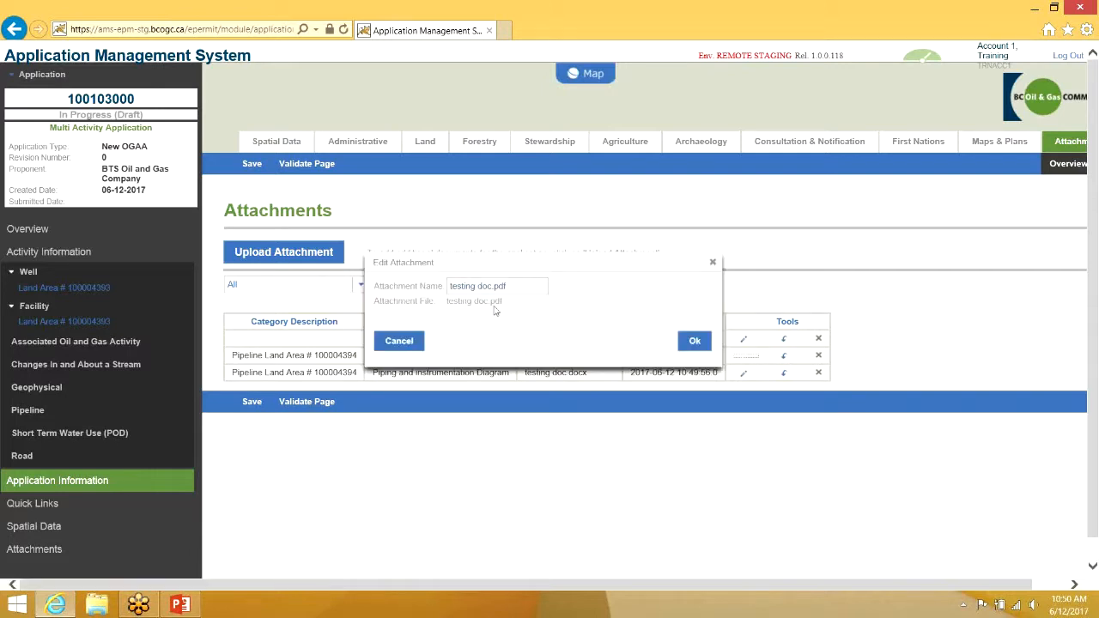
drag(492, 286, 446, 285)
text(P&ID)
click(692, 339)
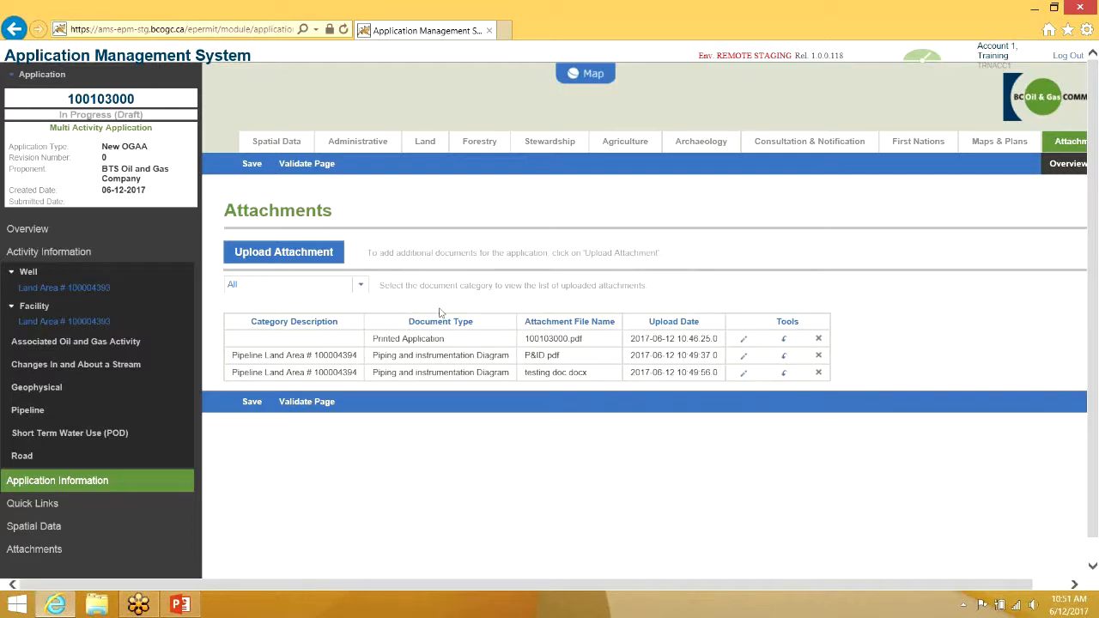
click(249, 166)
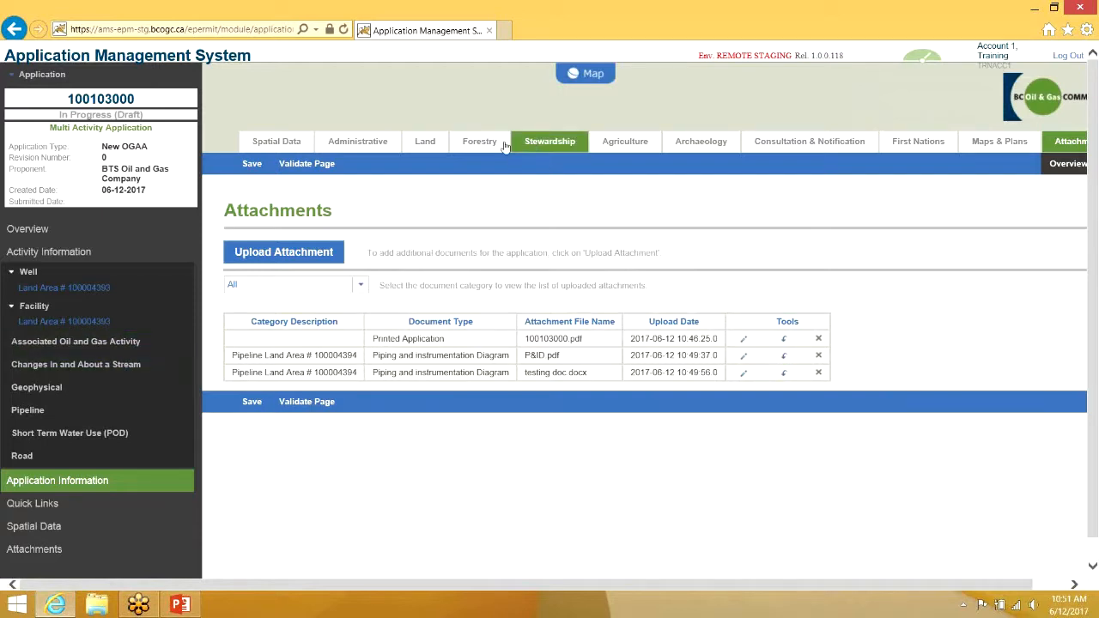
On the Agriculture page, answer Yes to having applied to the ALC for approval and to having received the approval.
click(563, 146)
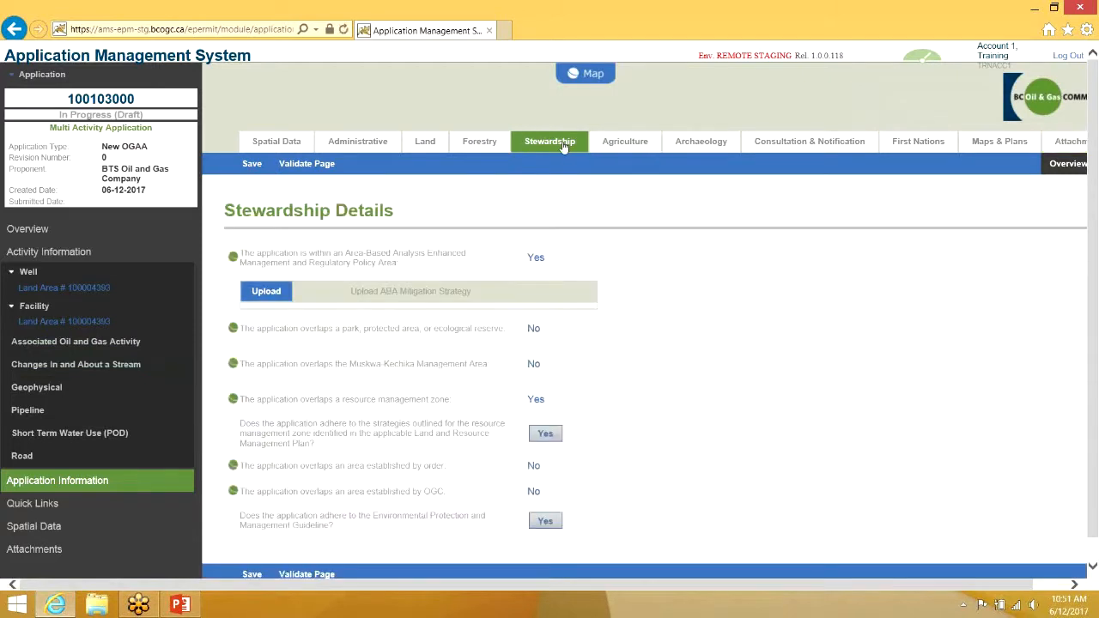
click(637, 151)
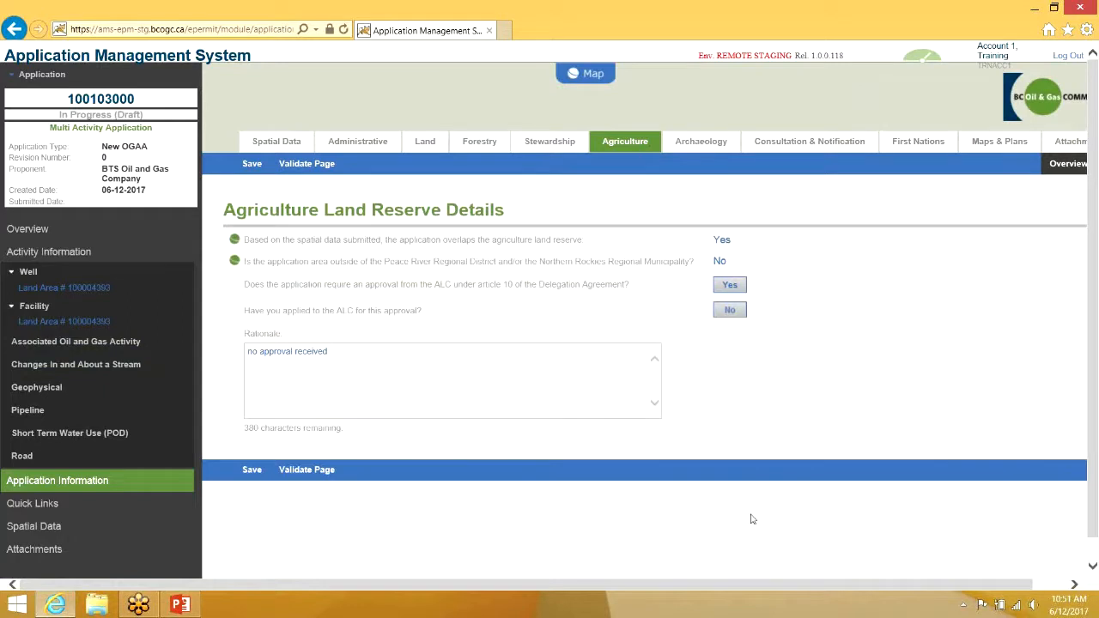
click(739, 312)
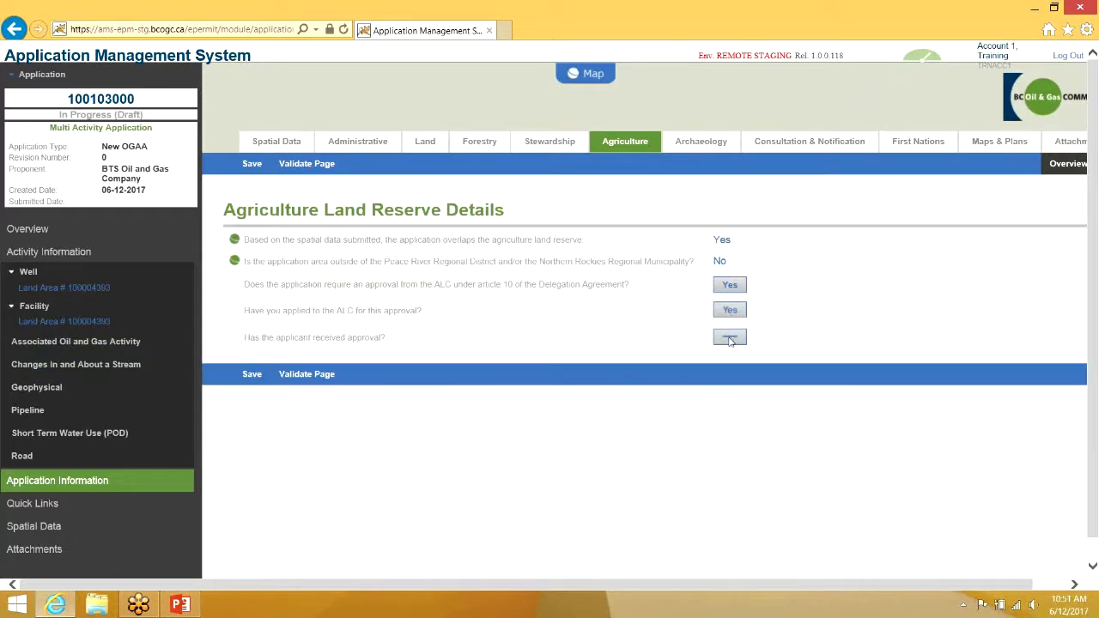
click(730, 338)
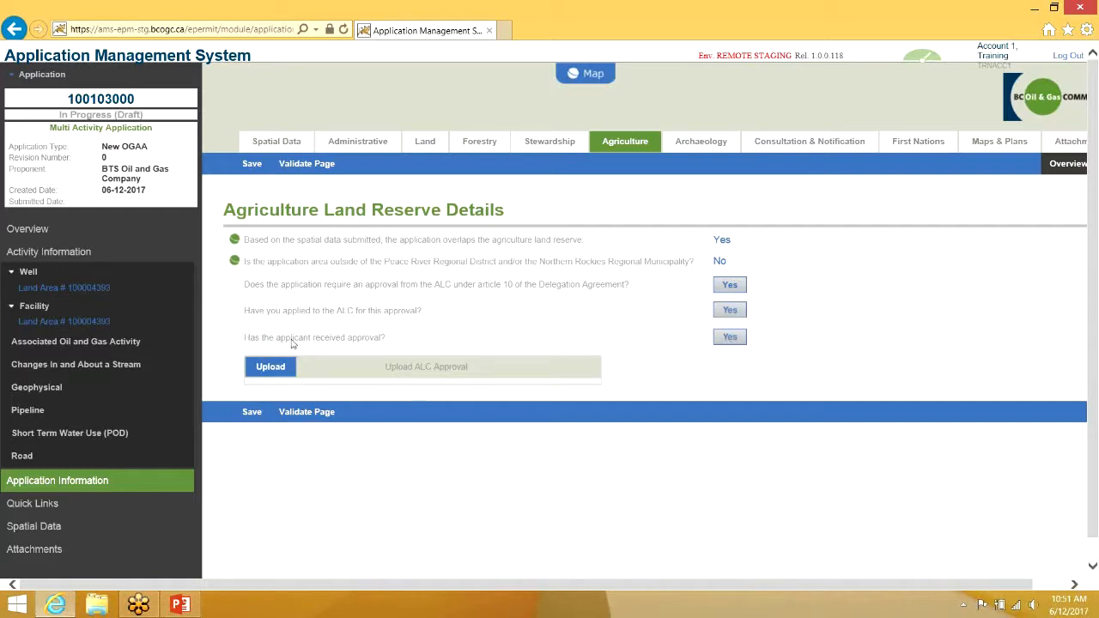
drag(291, 343, 381, 339)
click(361, 343)
drag(277, 339, 686, 344)
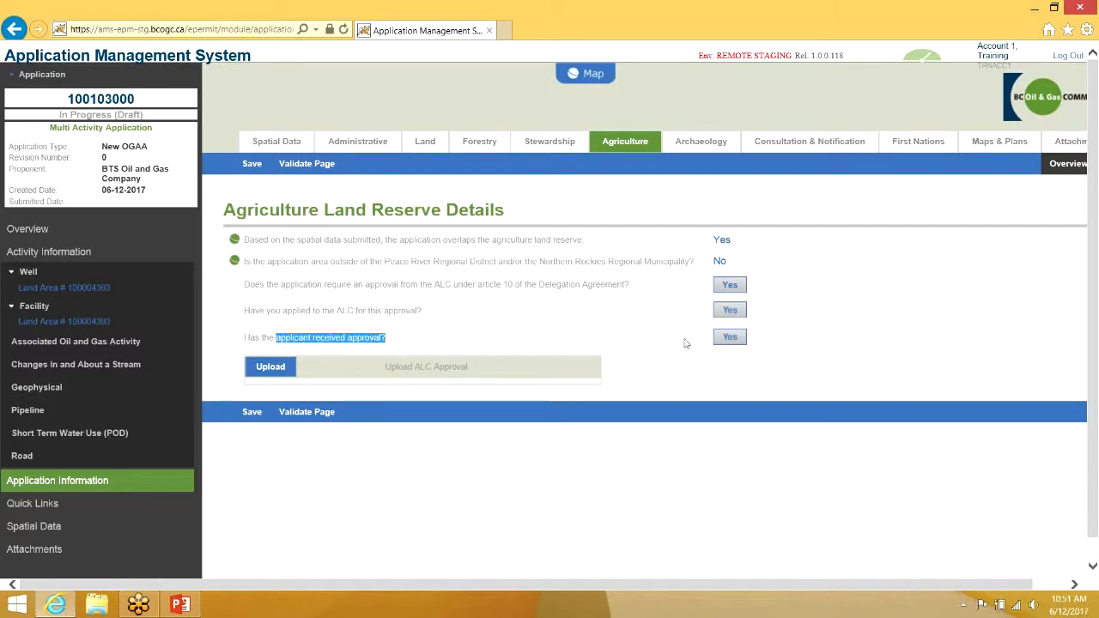
Upload testing doc.pdf as the ALC Approval and save the Agriculture page.
click(269, 367)
click(491, 315)
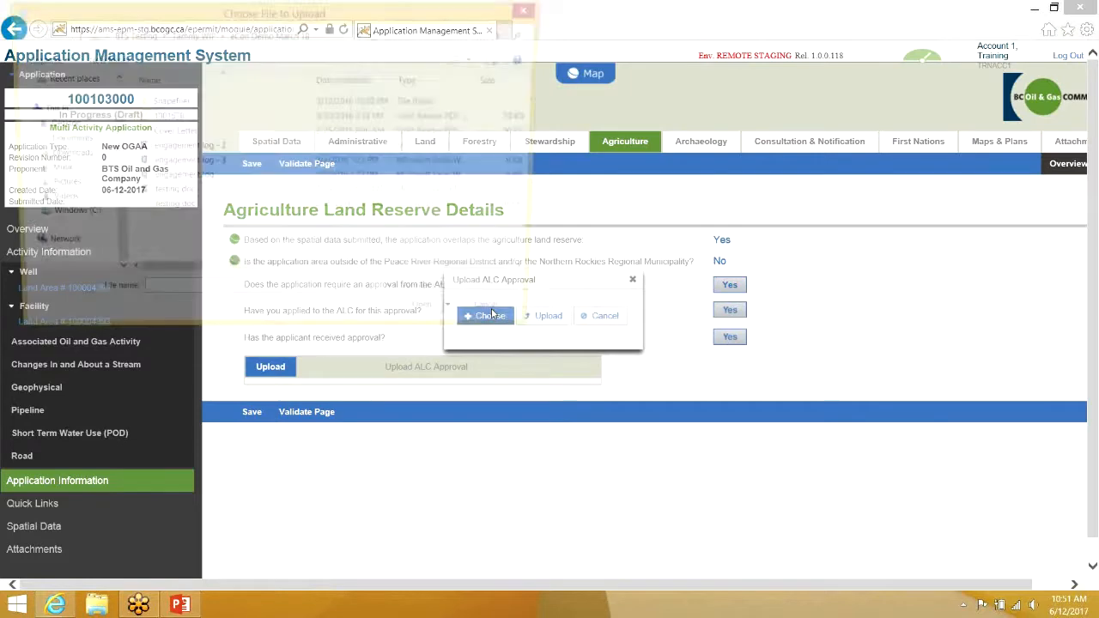
double_click(190, 211)
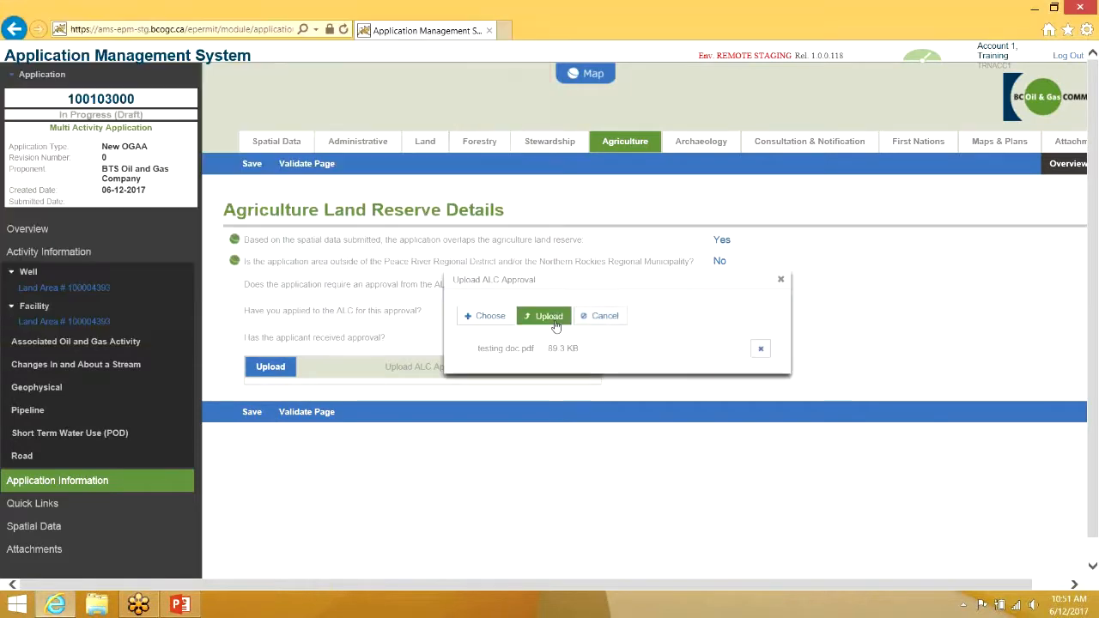
click(561, 324)
click(247, 434)
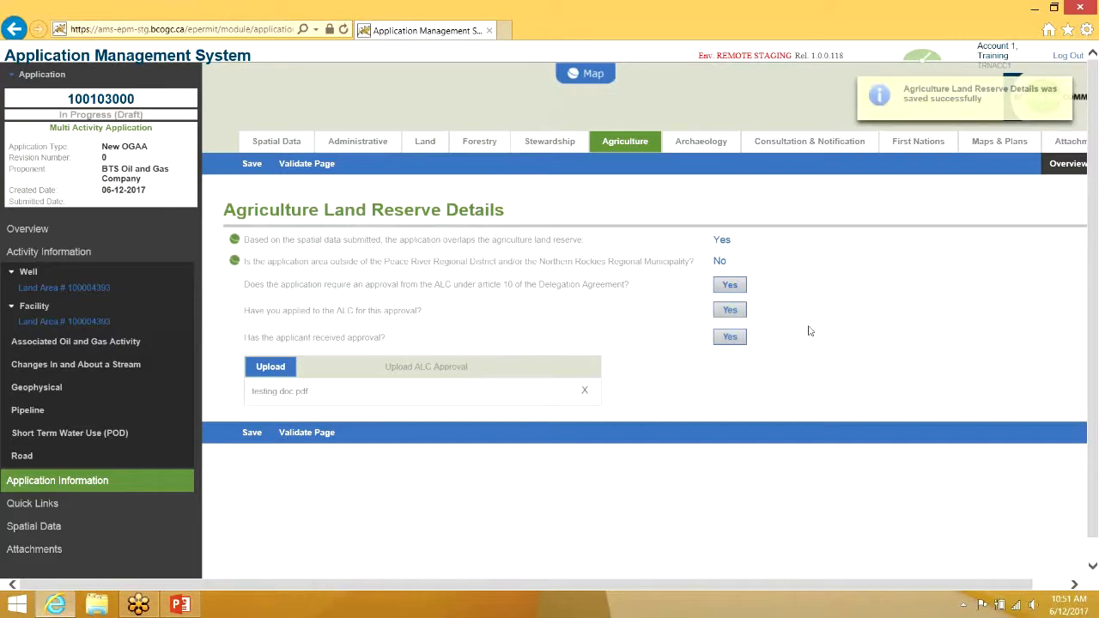
Answer No to requiring ALC approval under article 10 and to Schedule A required, and save the Agriculture page.
click(729, 287)
click(729, 292)
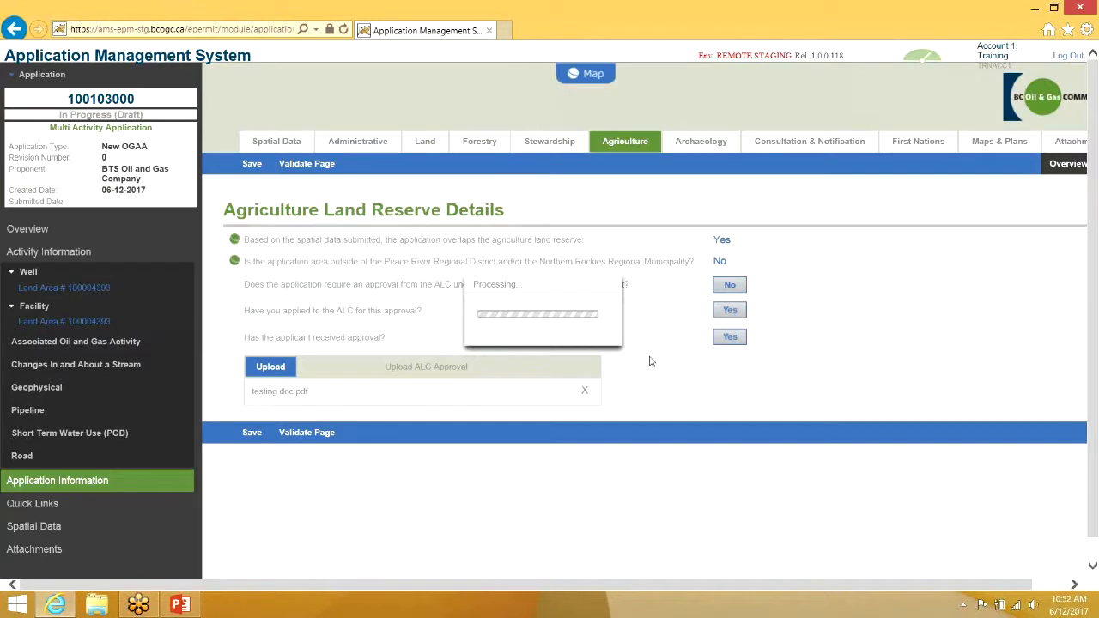
scroll(662, 368, down, 1)
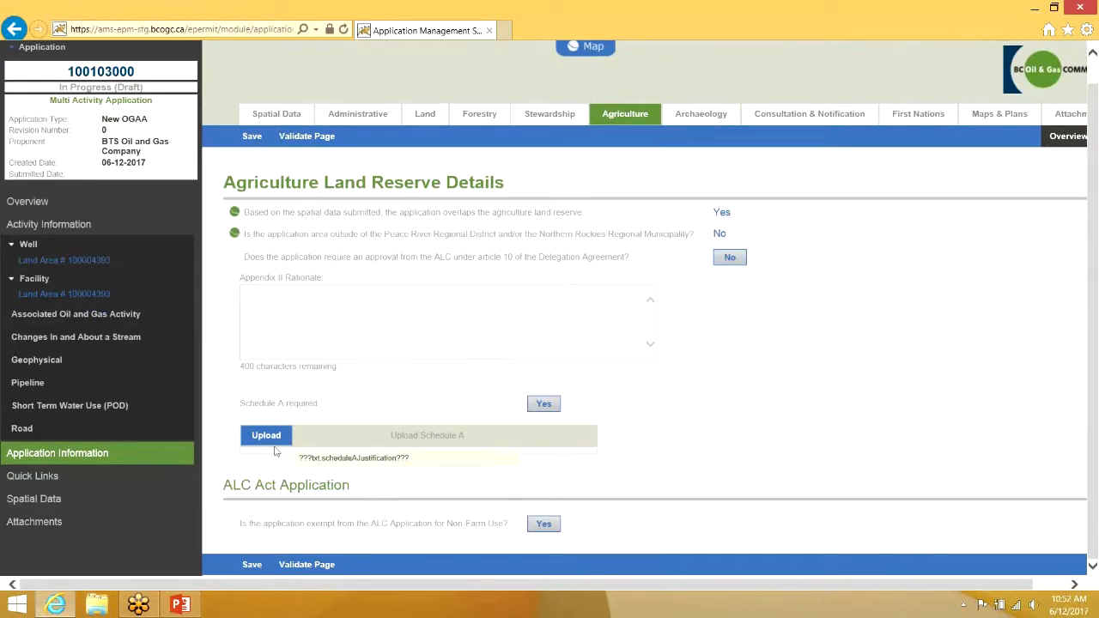
click(543, 415)
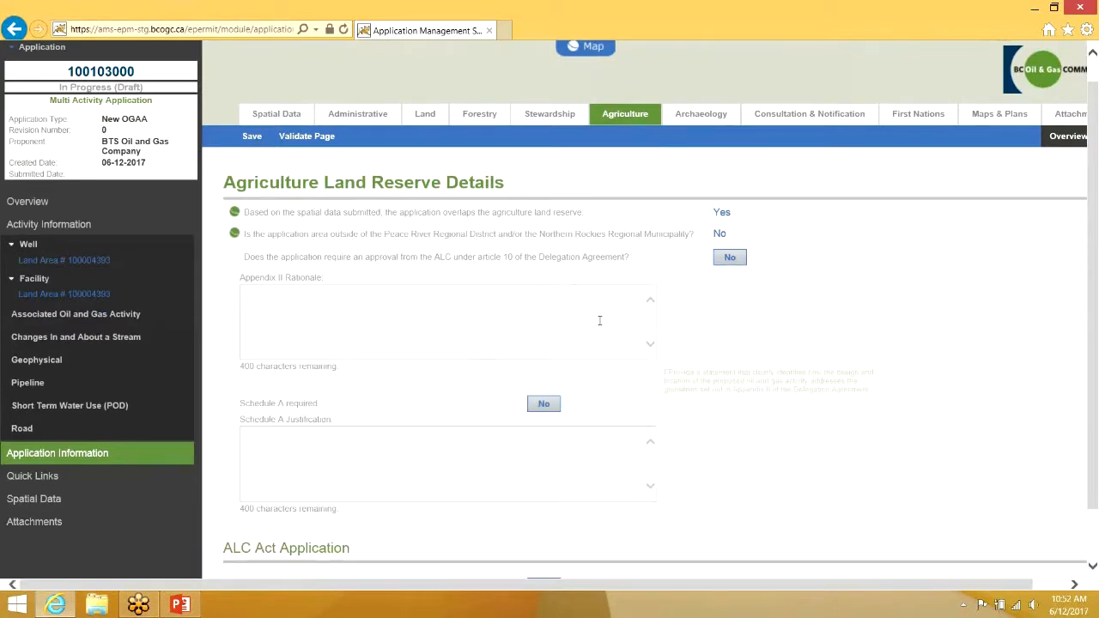
scroll(254, 163, up, 2)
click(253, 163)
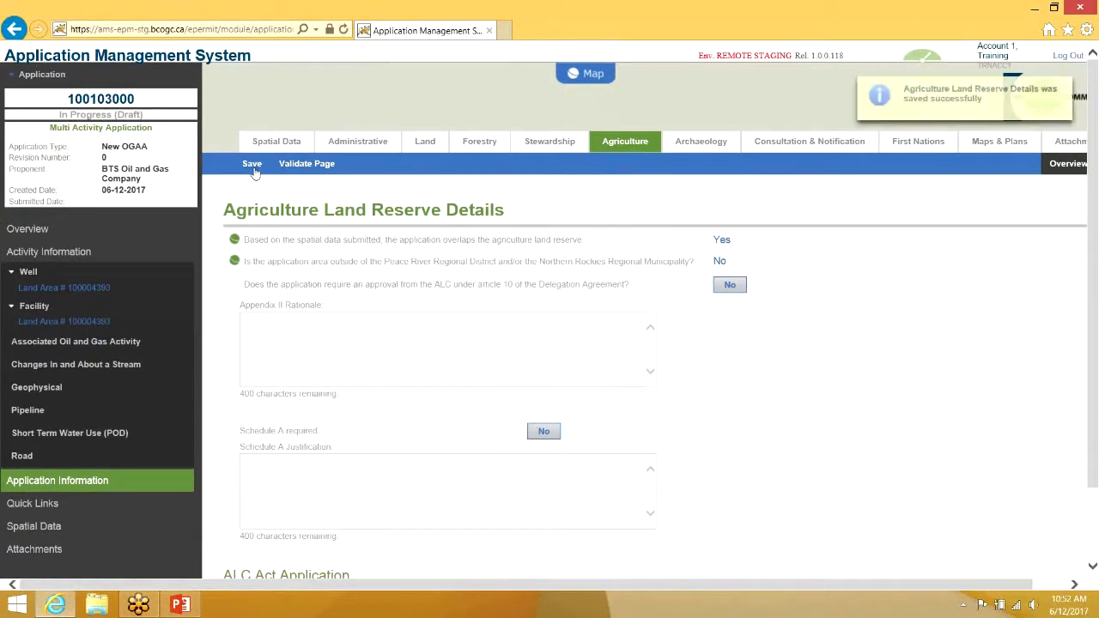
Validate the Agriculture page and check which rationale and justification fields are flagged as required.
click(331, 169)
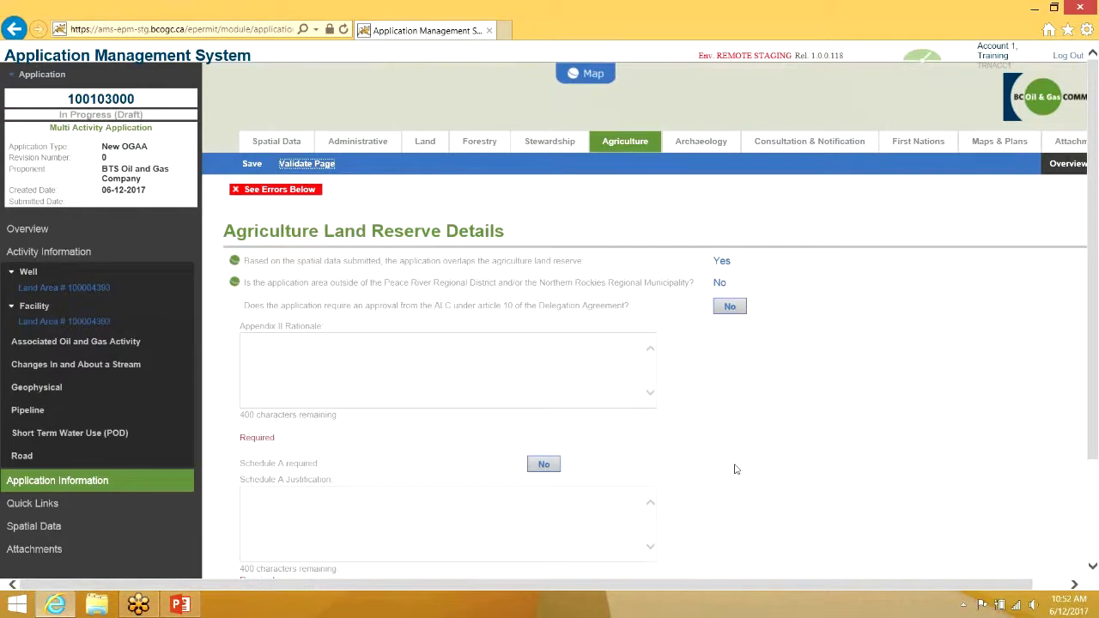
scroll(735, 468, down, 2)
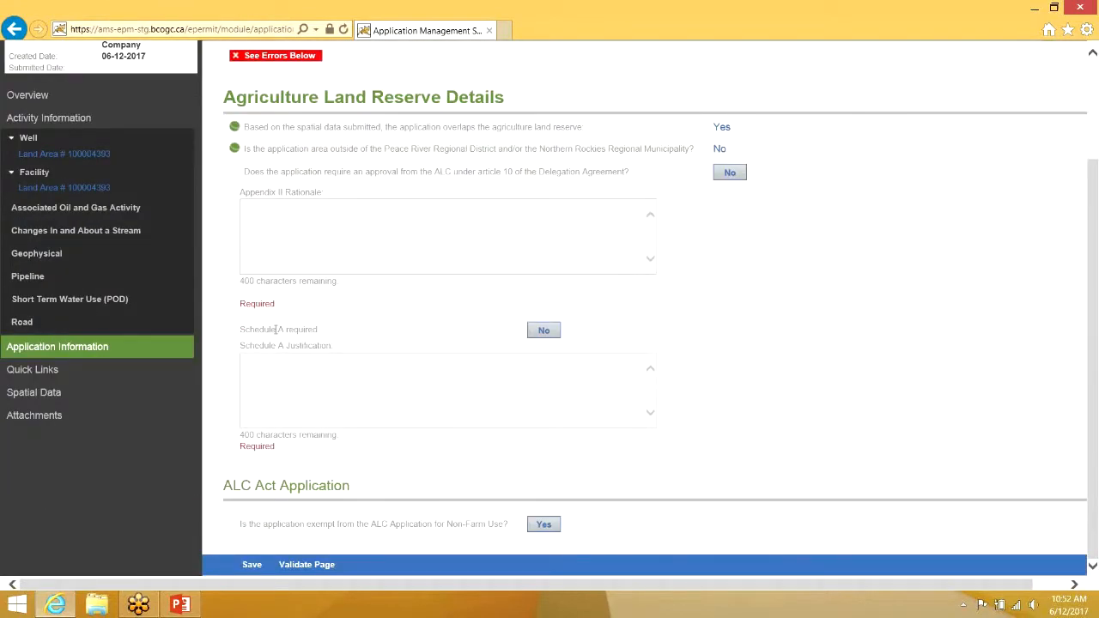
drag(298, 587, 497, 593)
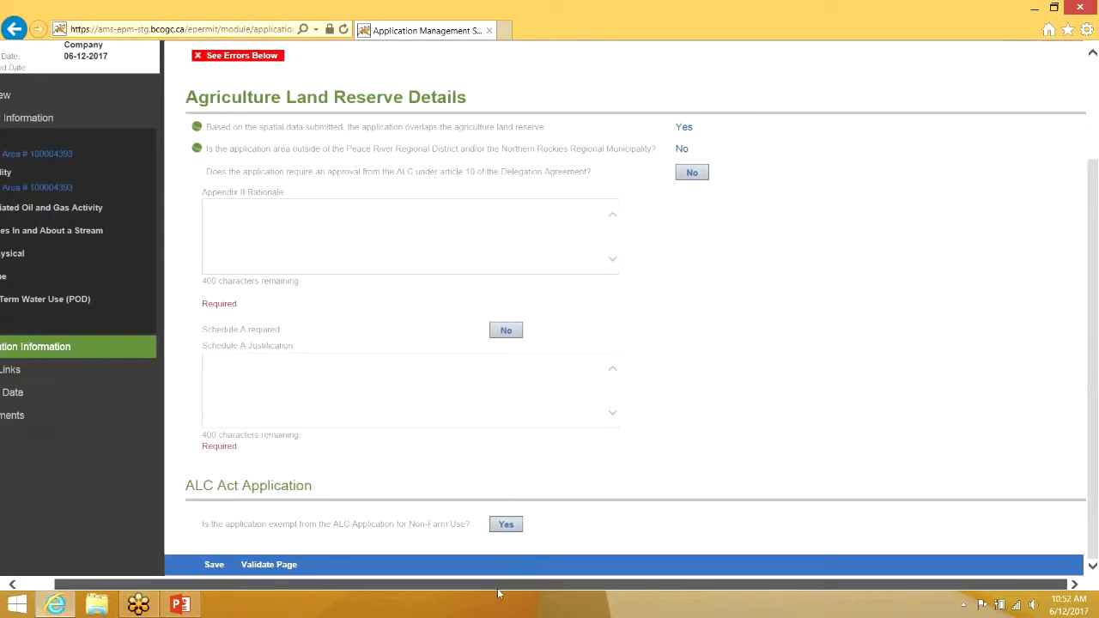
Examine the ALC Approval entry in the Attachments list and validate the Attachments page.
scroll(746, 369, up, 2)
click(1035, 145)
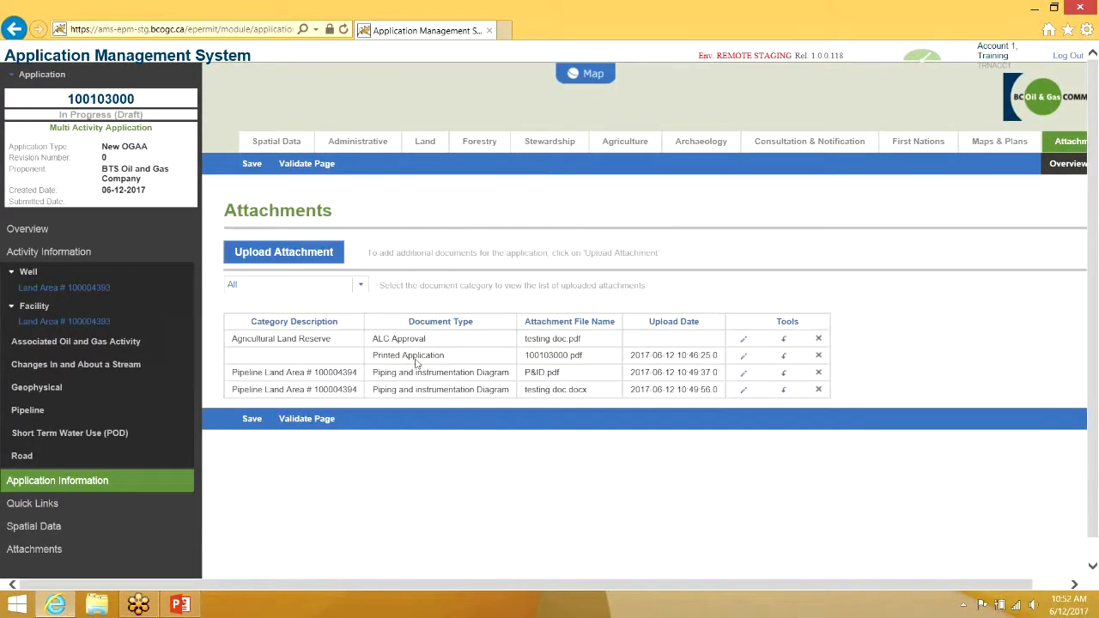
drag(277, 339, 580, 339)
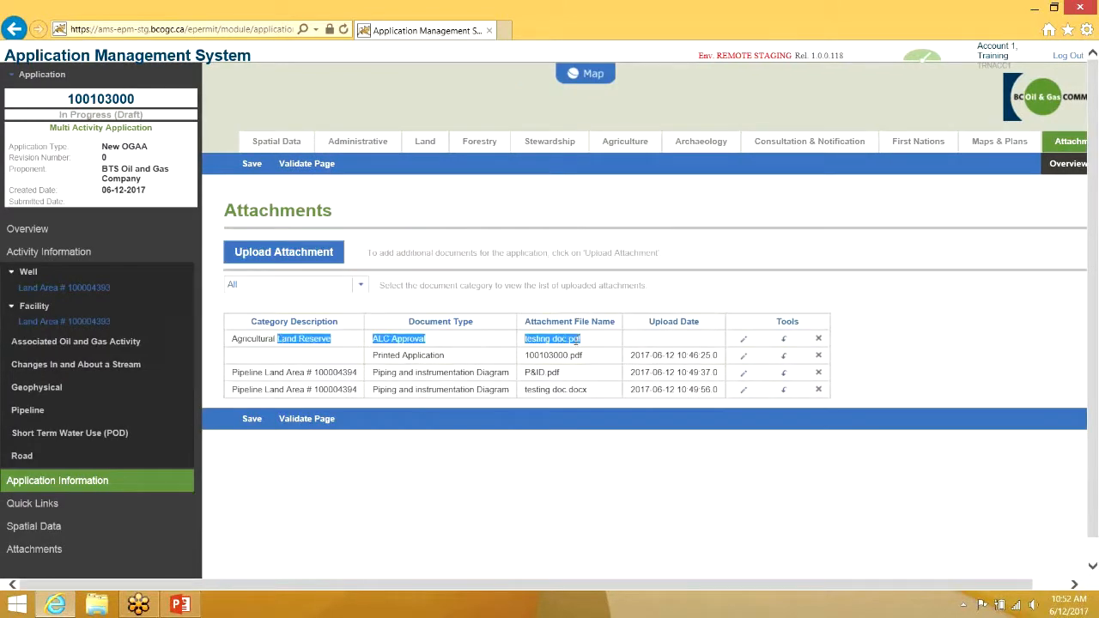
click(295, 168)
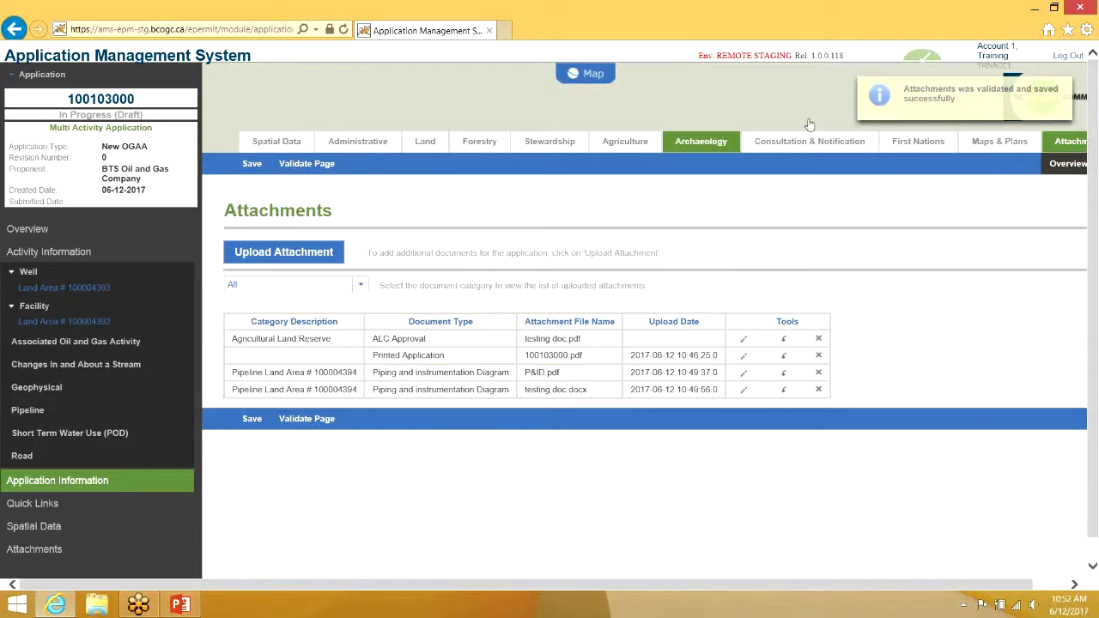
Return to the Agriculture page and run the validation of the whole application again.
click(633, 148)
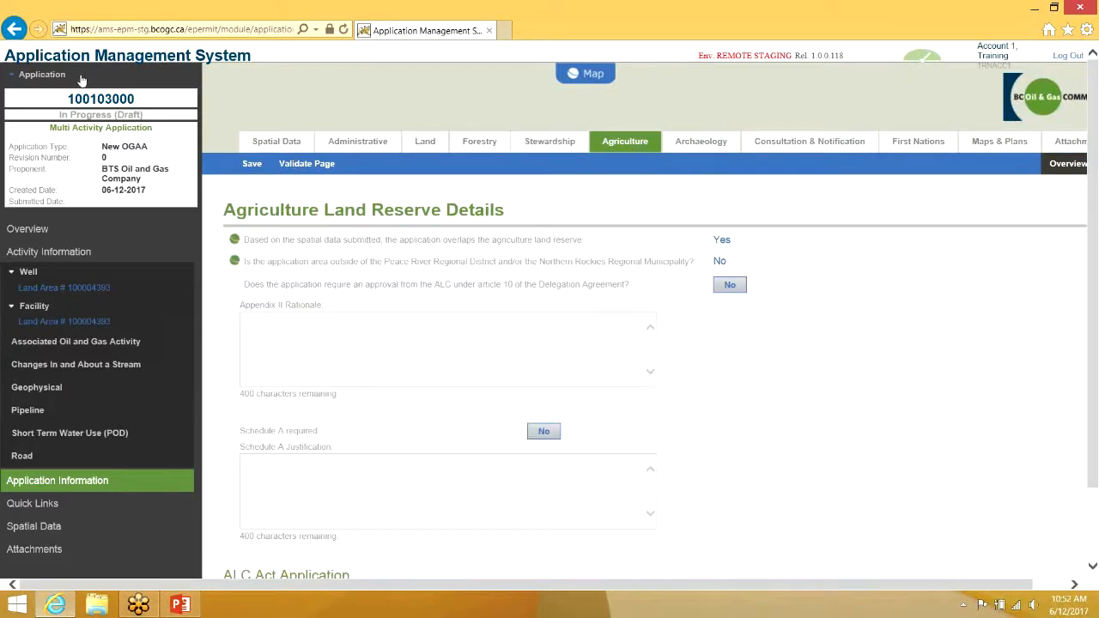
click(51, 76)
click(37, 114)
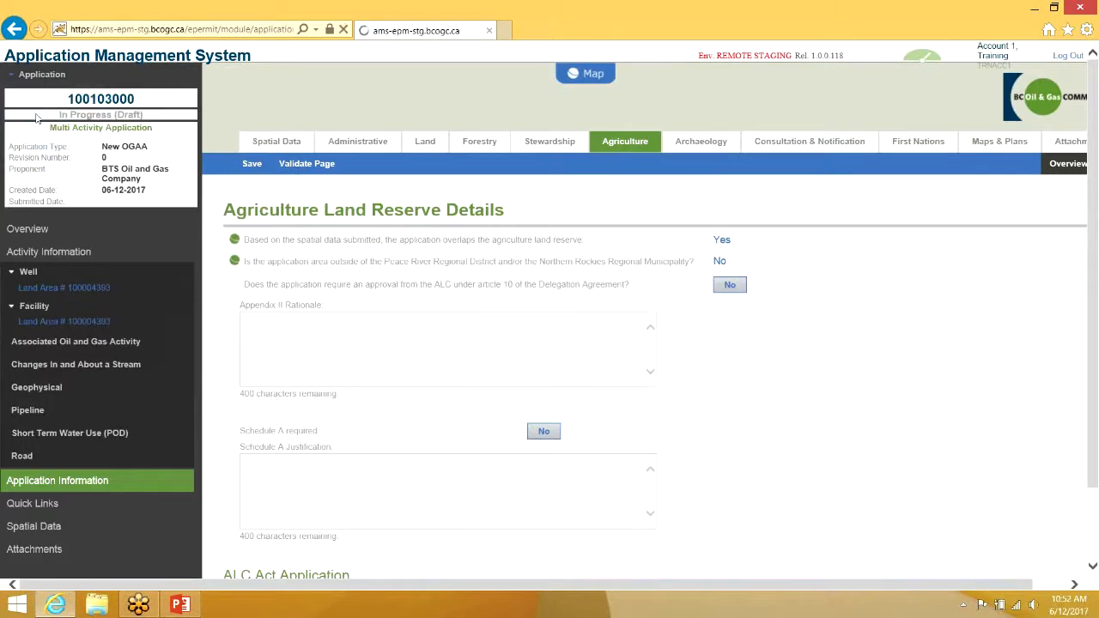
click(770, 205)
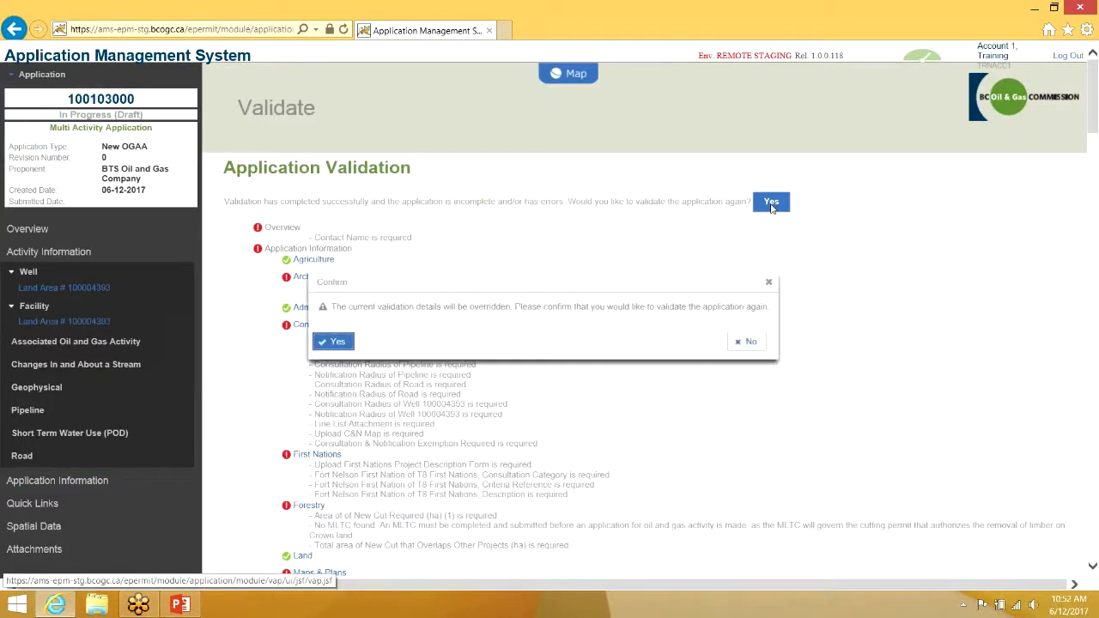
click(332, 341)
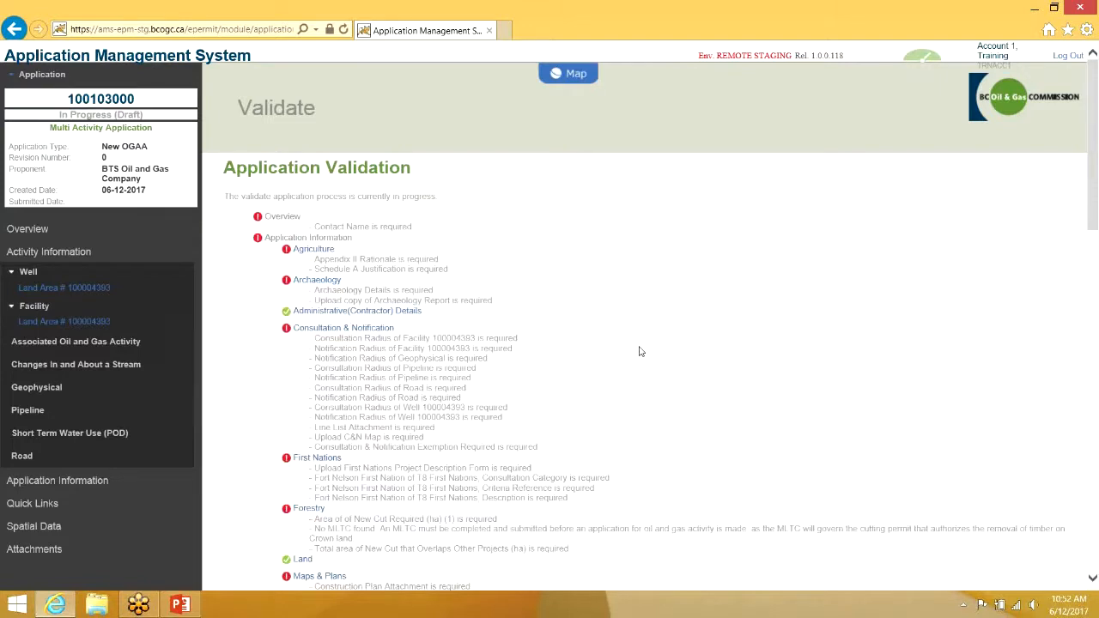
Review the Agriculture errors in the application validation results and check the flagged fields on the Agriculture page.
scroll(638, 351, down, 1)
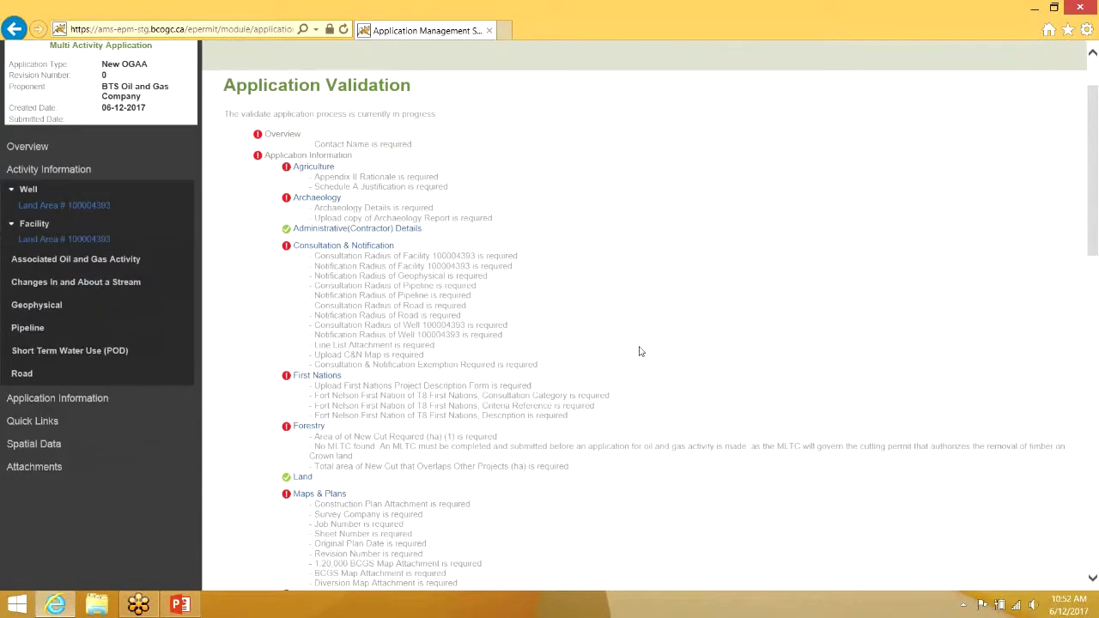
drag(461, 200, 331, 198)
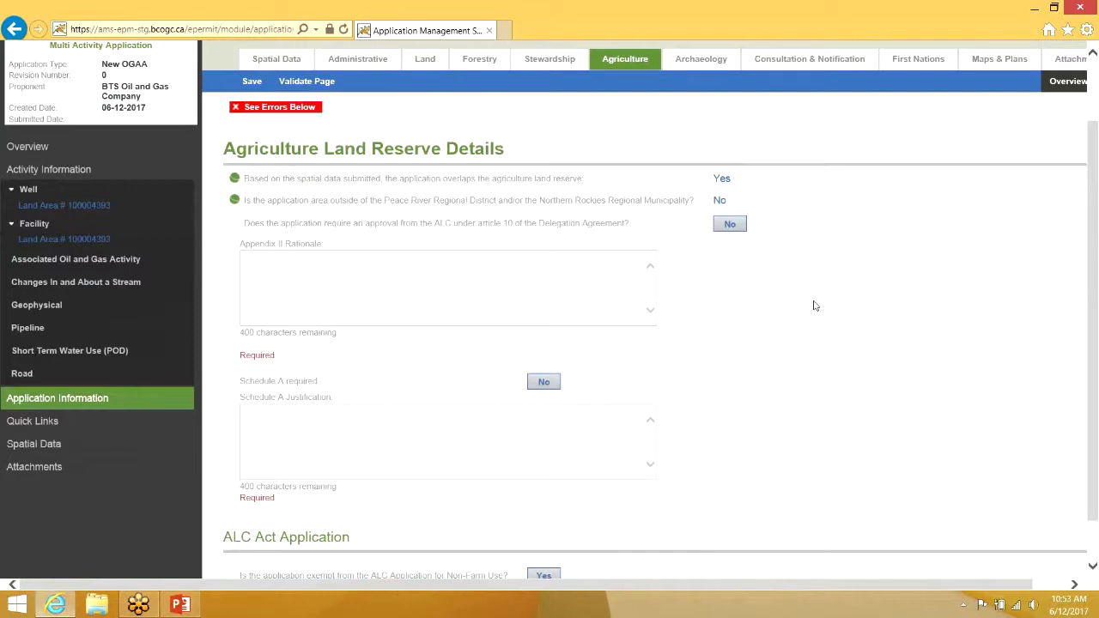
scroll(807, 306, down, 1)
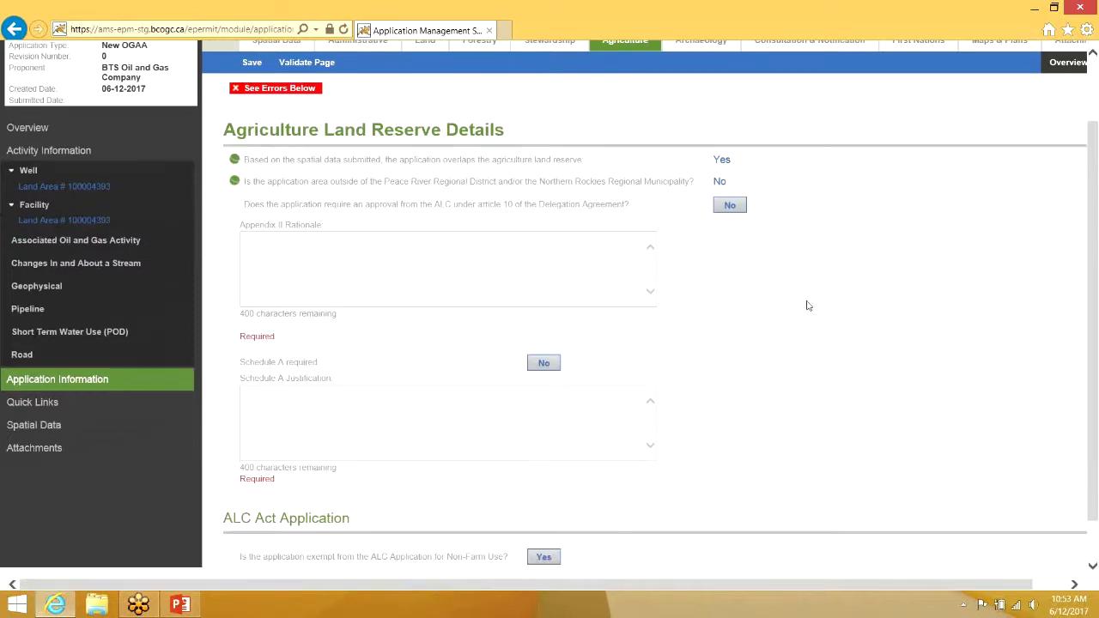
scroll(805, 305, up, 2)
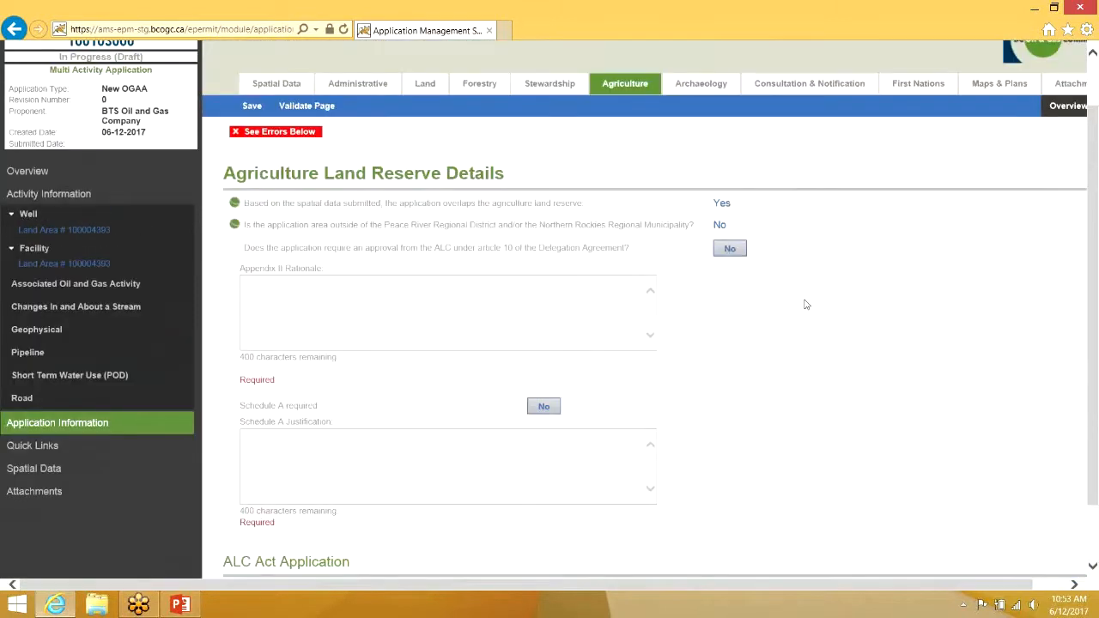
Switch the article 10 approval answer to Yes to check the uploaded ALC Approval, and set it back to No.
click(729, 253)
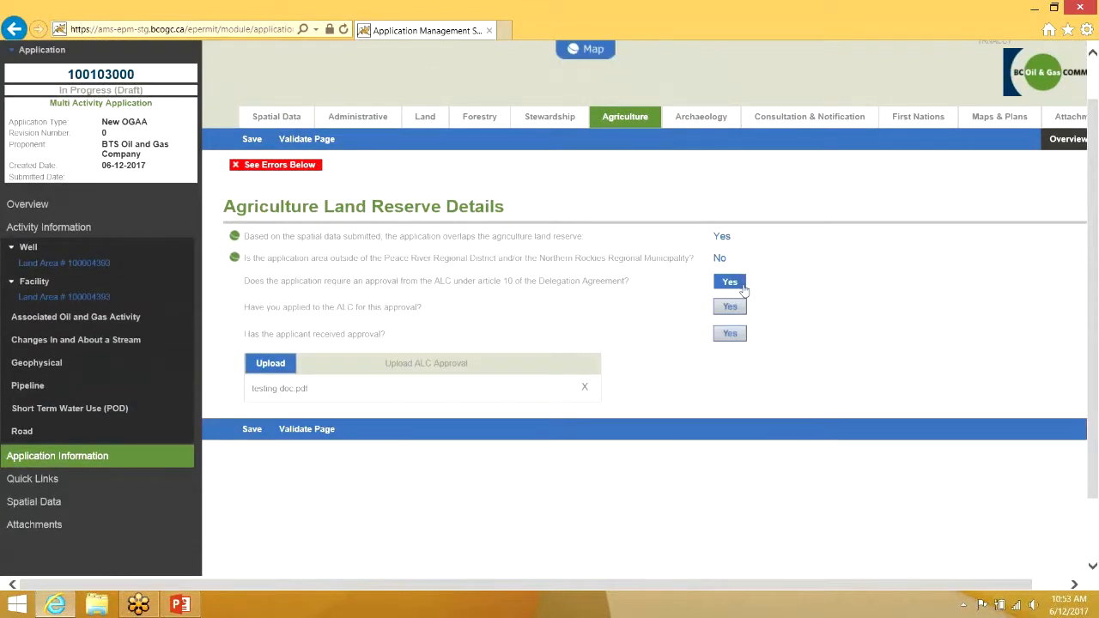
click(743, 290)
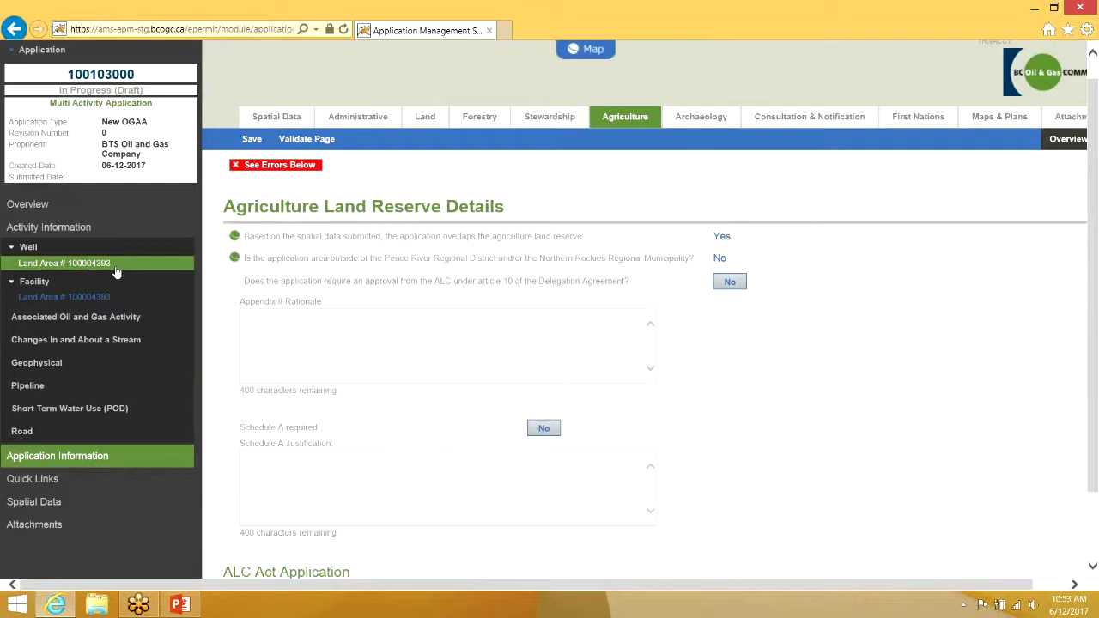
Upload testing doc.pdf as the Project Description on the Pipeline Overview page and save the page.
click(101, 387)
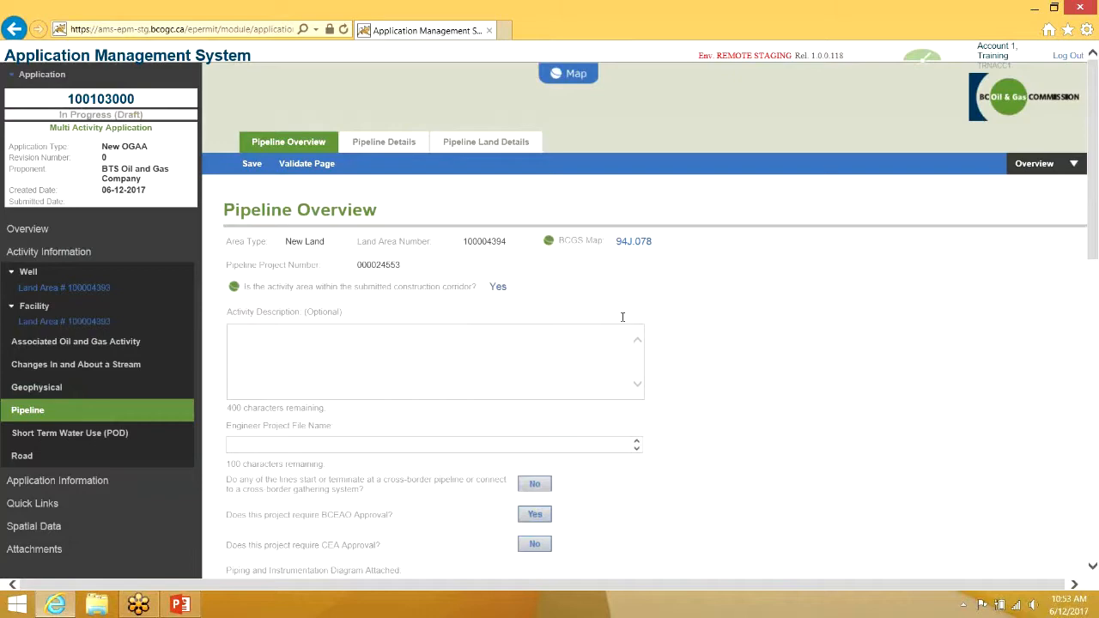
scroll(622, 316, down, 3)
scroll(630, 321, down, 2)
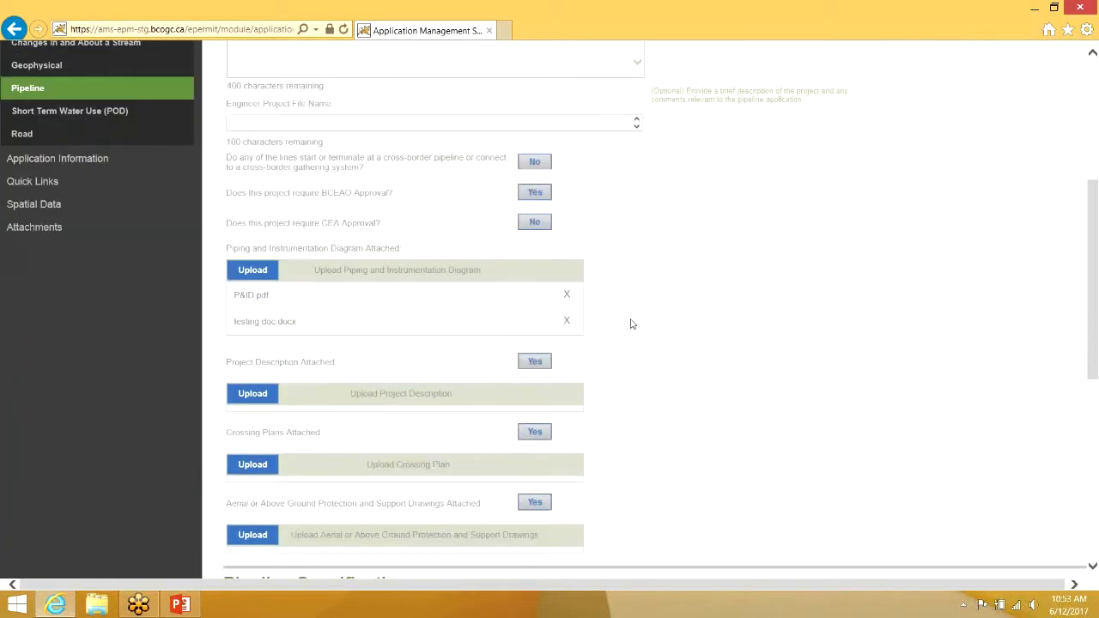
click(254, 394)
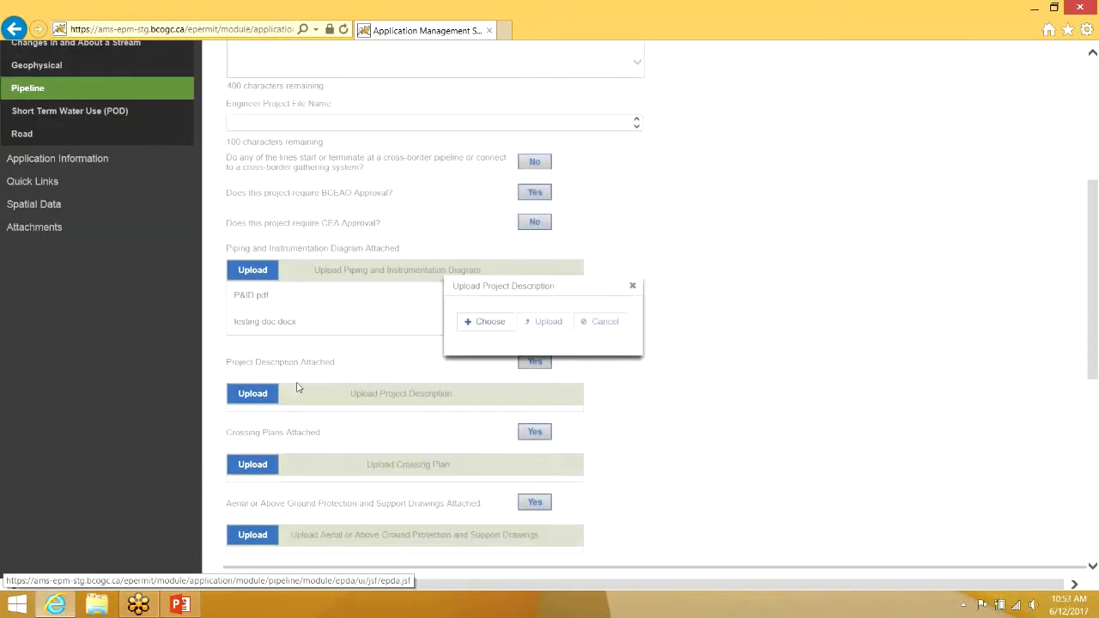
click(491, 322)
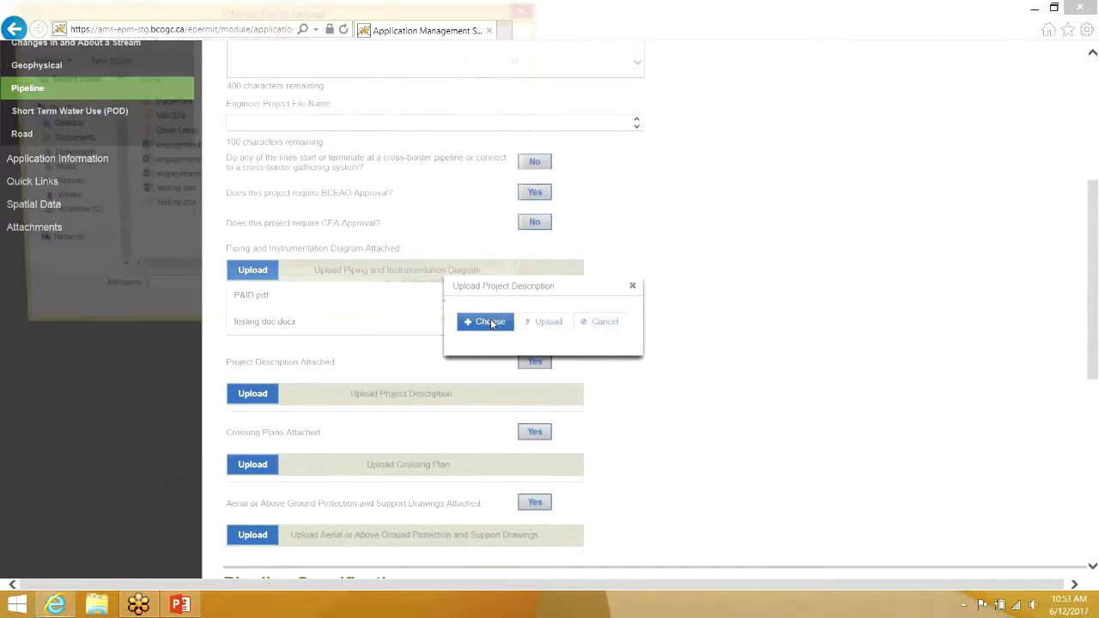
double_click(220, 209)
click(543, 321)
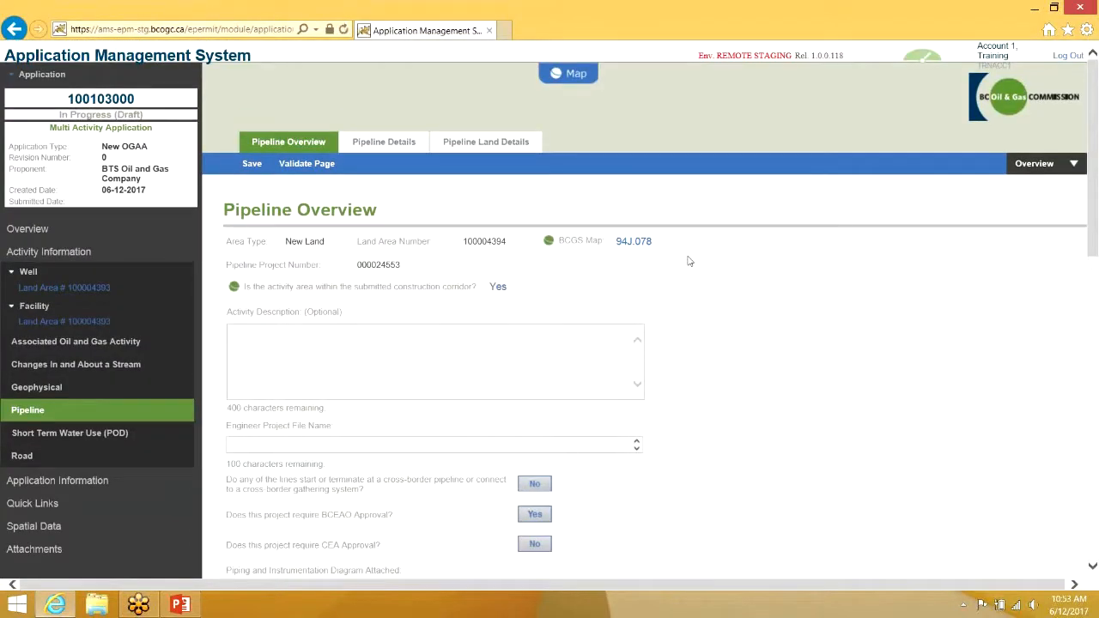
Set Project Description Attached to No on the Pipeline Overview page, validate the page, and read the message about the uploaded attachment.
scroll(689, 259, down, 4)
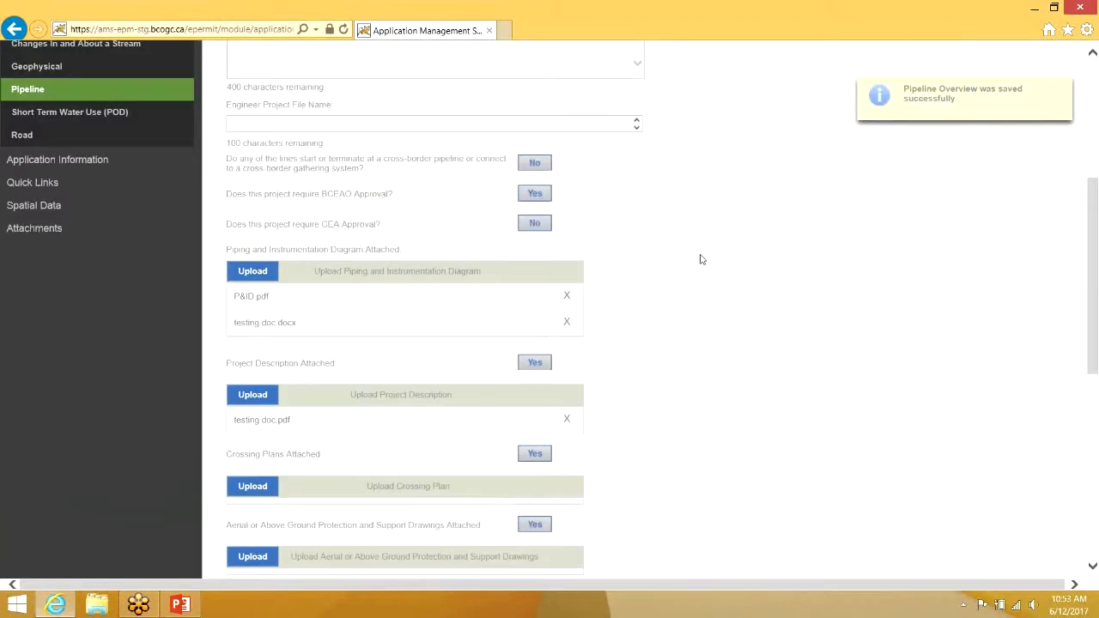
click(542, 366)
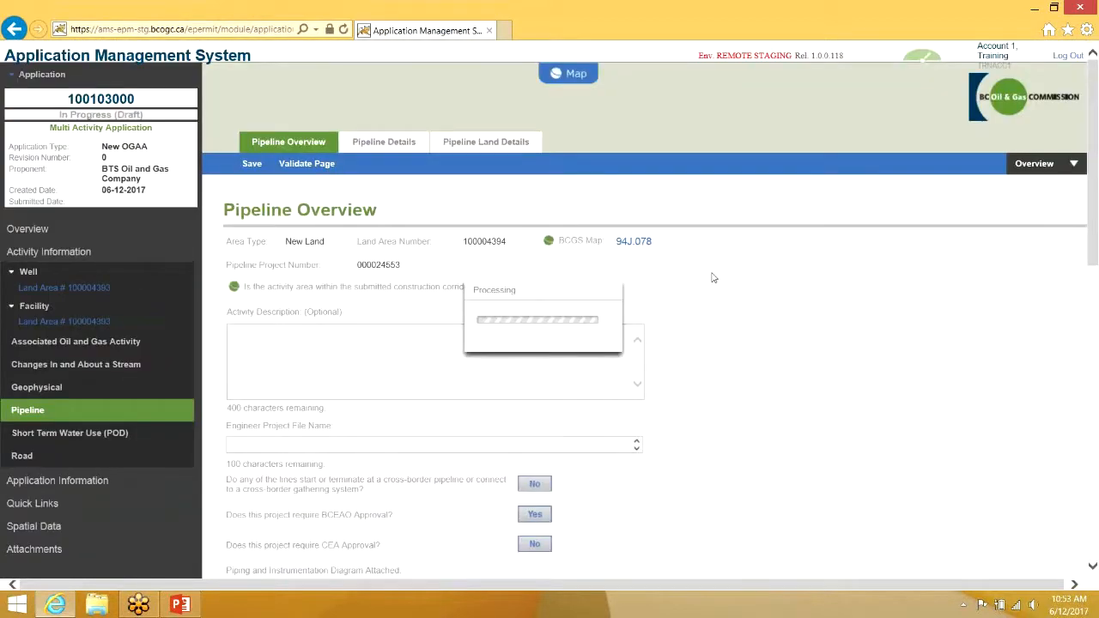
scroll(713, 276, down, 5)
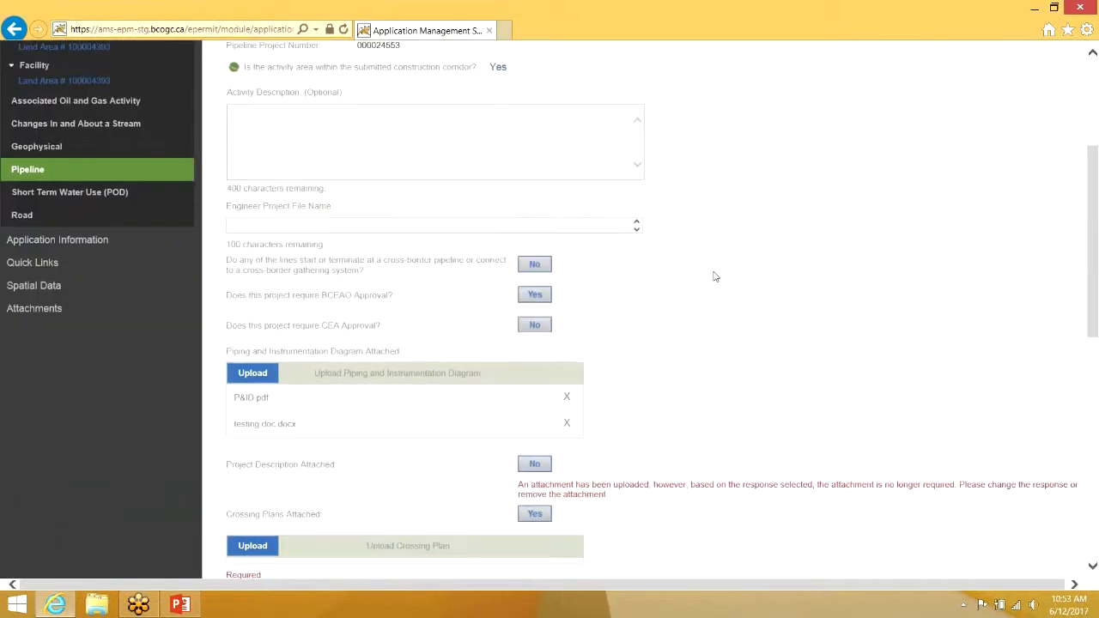
drag(519, 324, 1069, 335)
click(594, 336)
click(585, 338)
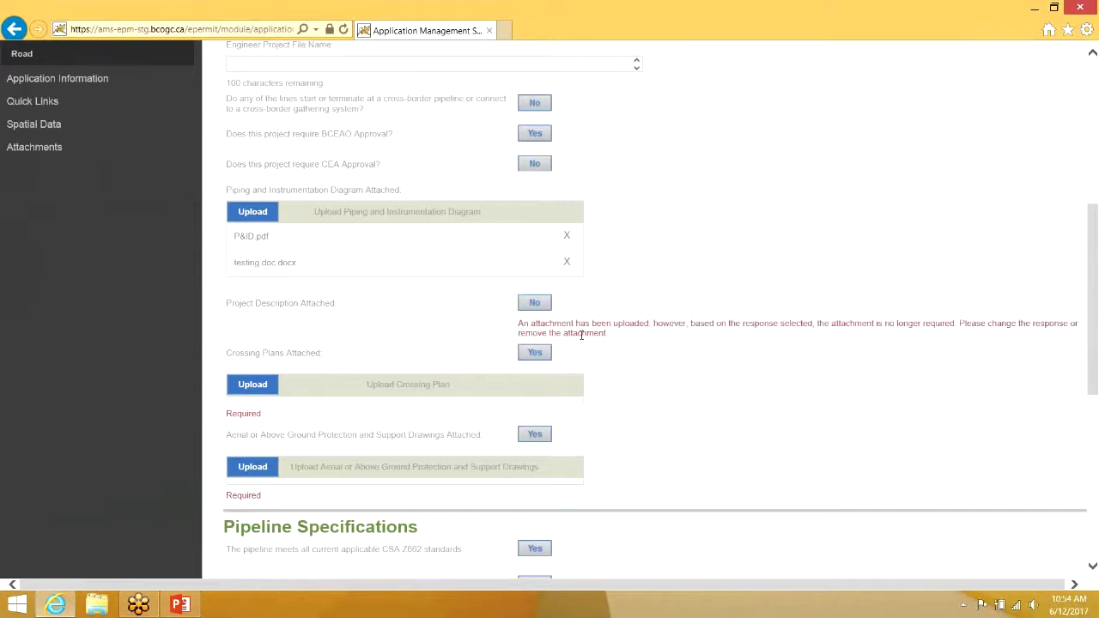
Set Project Description Attached back to Yes to remove the uploaded testing doc.pdf, and switch the answer to No.
click(534, 302)
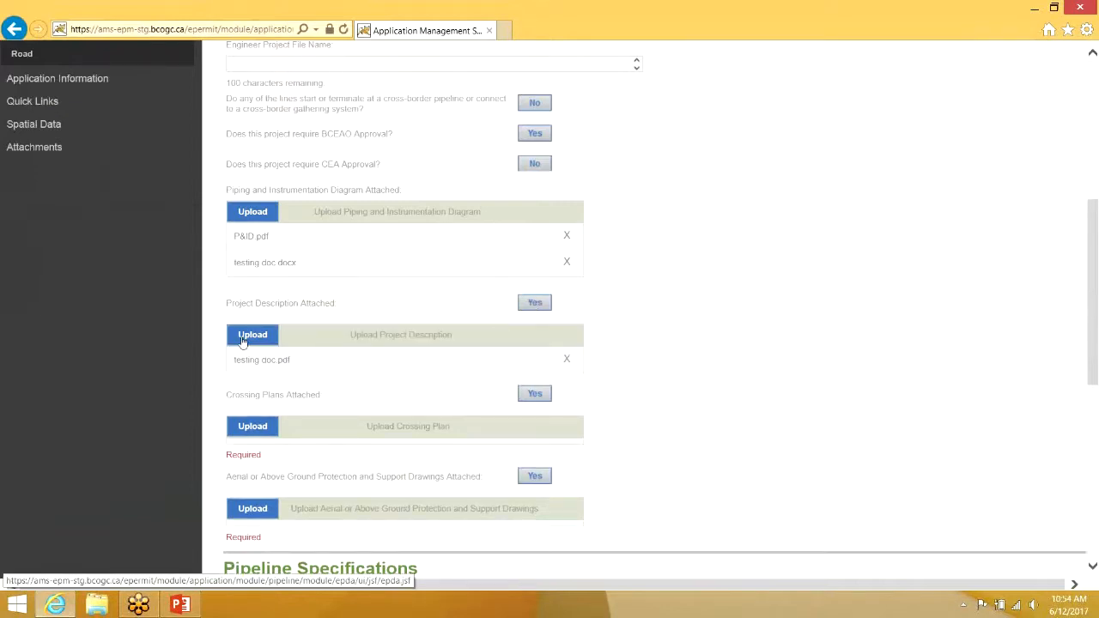
click(565, 358)
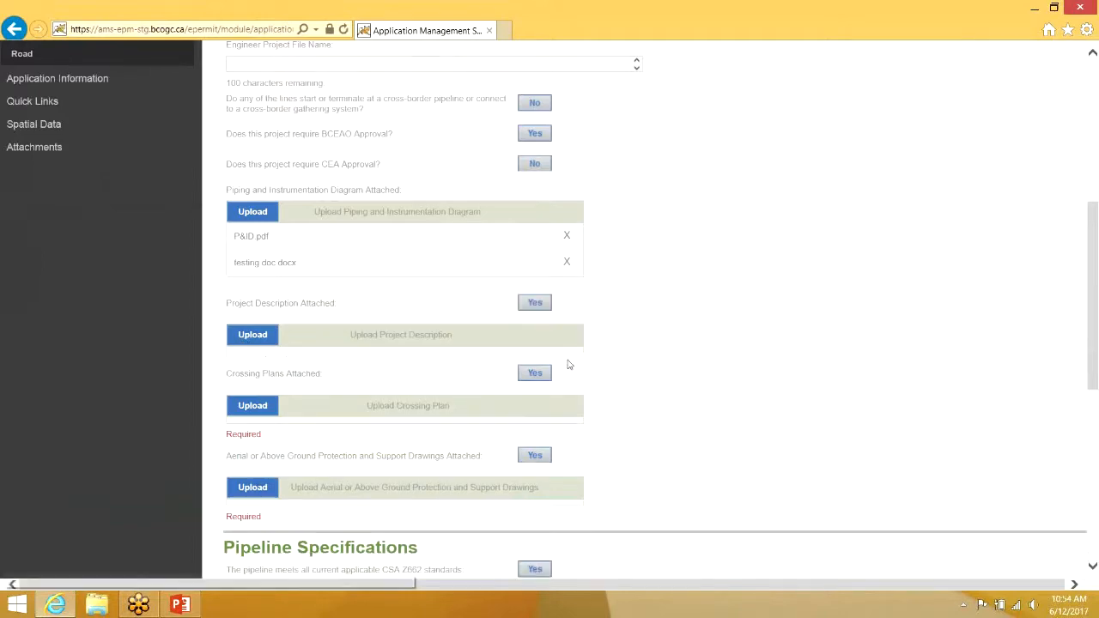
click(546, 307)
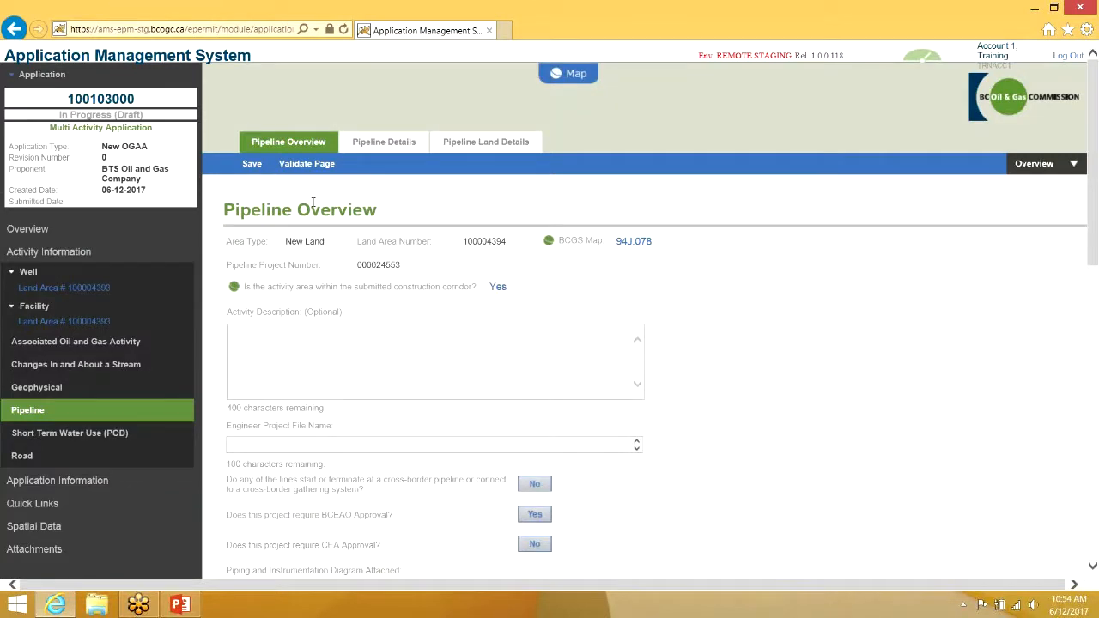
View the application's attachments list, and return to the dashboard to check the status of the first listed Well application.
click(39, 549)
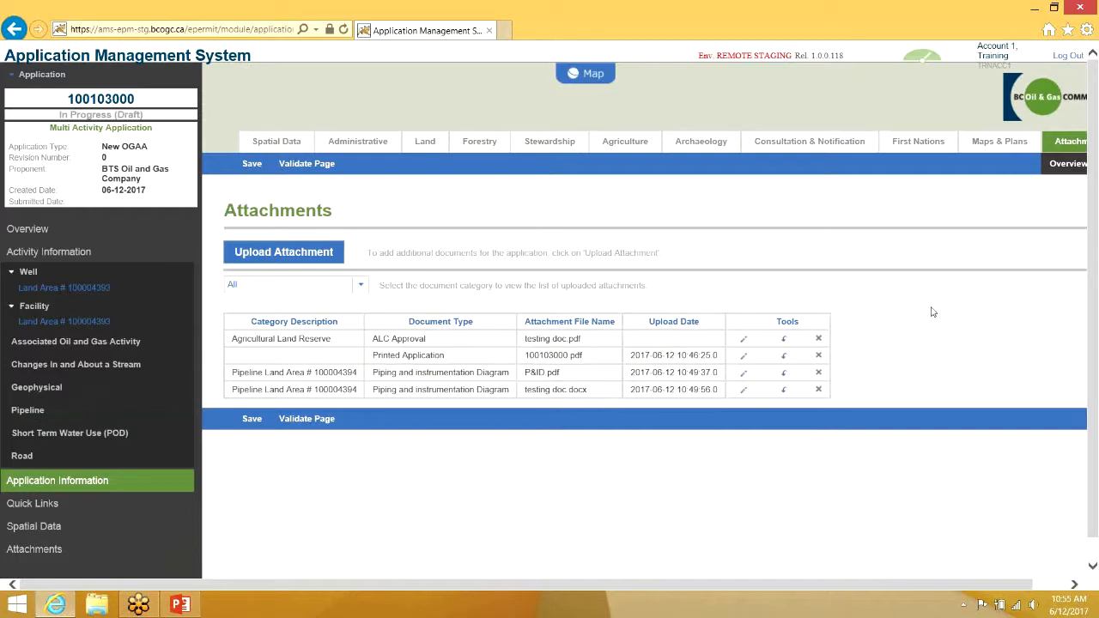
click(920, 62)
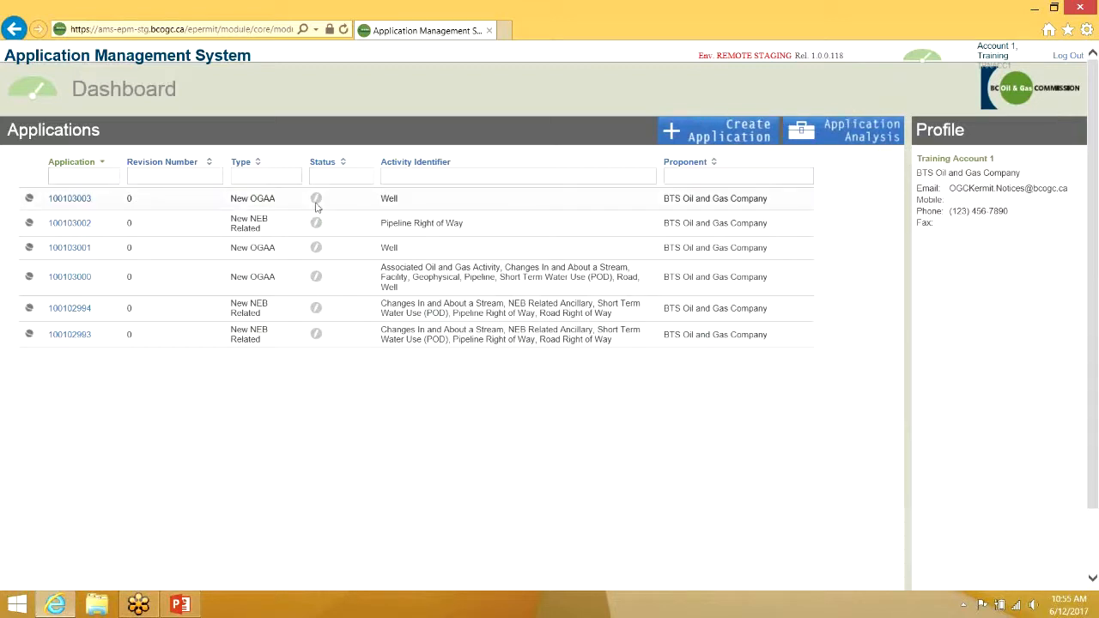
mouse_move(316, 206)
Open the Well Overview page of the first listed Well application and highlight the application status in its summary.
click(74, 200)
click(83, 290)
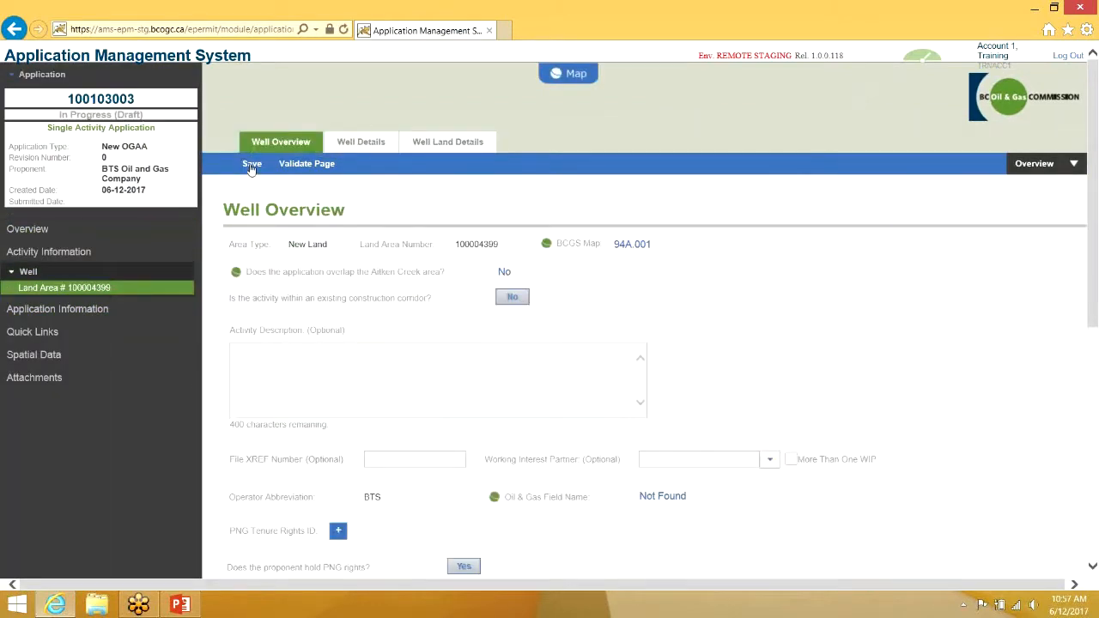
drag(151, 120, 62, 127)
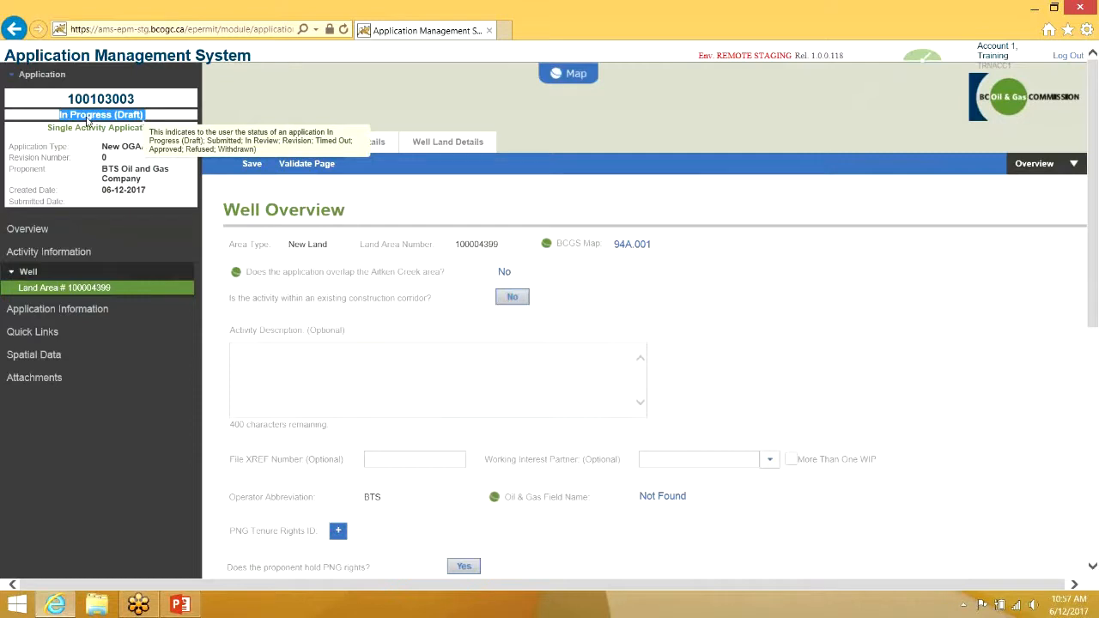
Return to the dashboard and check the status indicators of the first two listed applications.
click(908, 57)
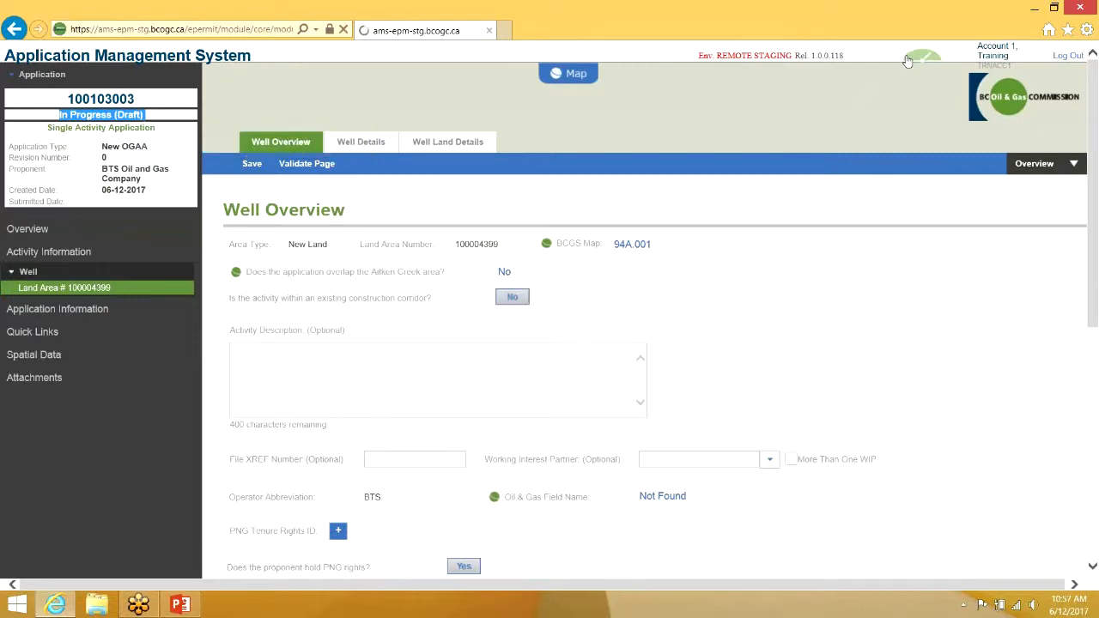
mouse_move(317, 200)
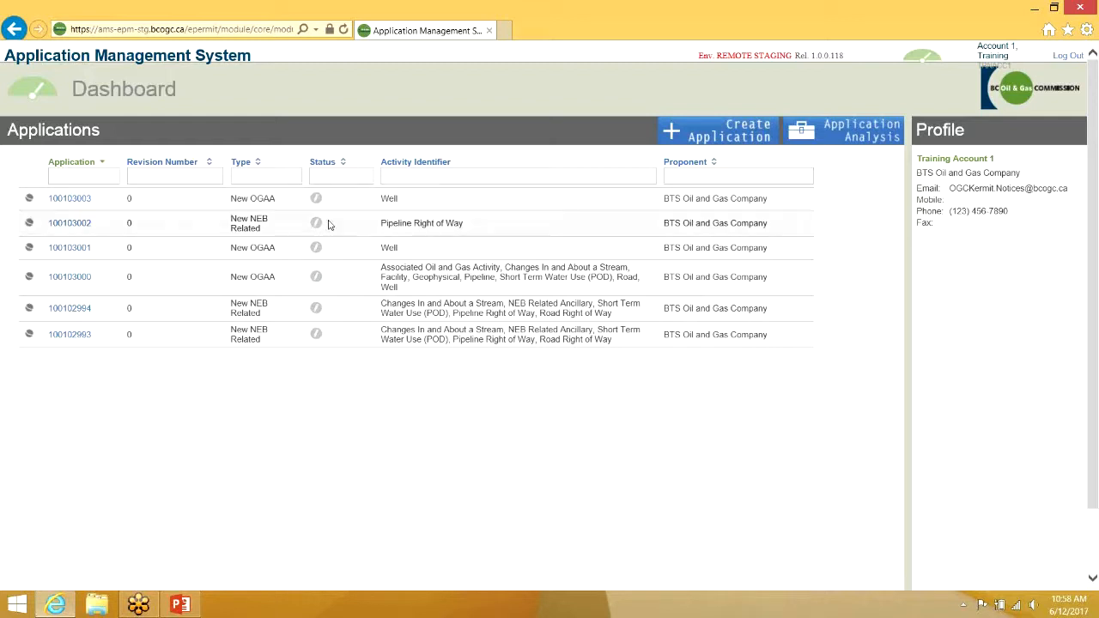
mouse_move(316, 226)
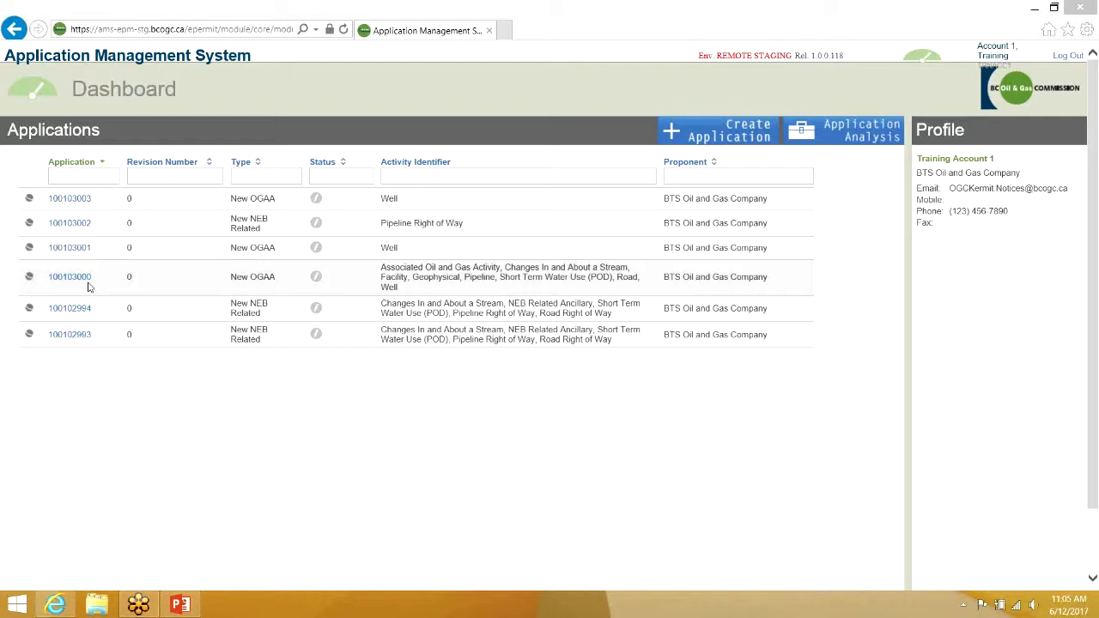
Reopen the first listed Well application to view its summary and Application Information, and check the Pipeline Right of Way application's status on the dashboard.
click(77, 199)
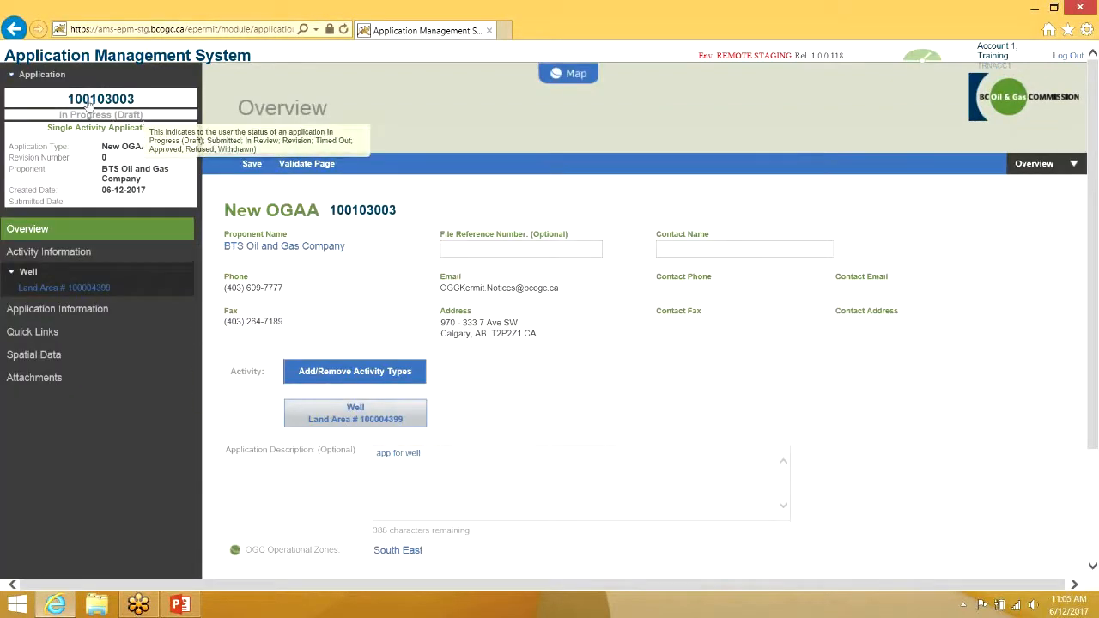
click(45, 75)
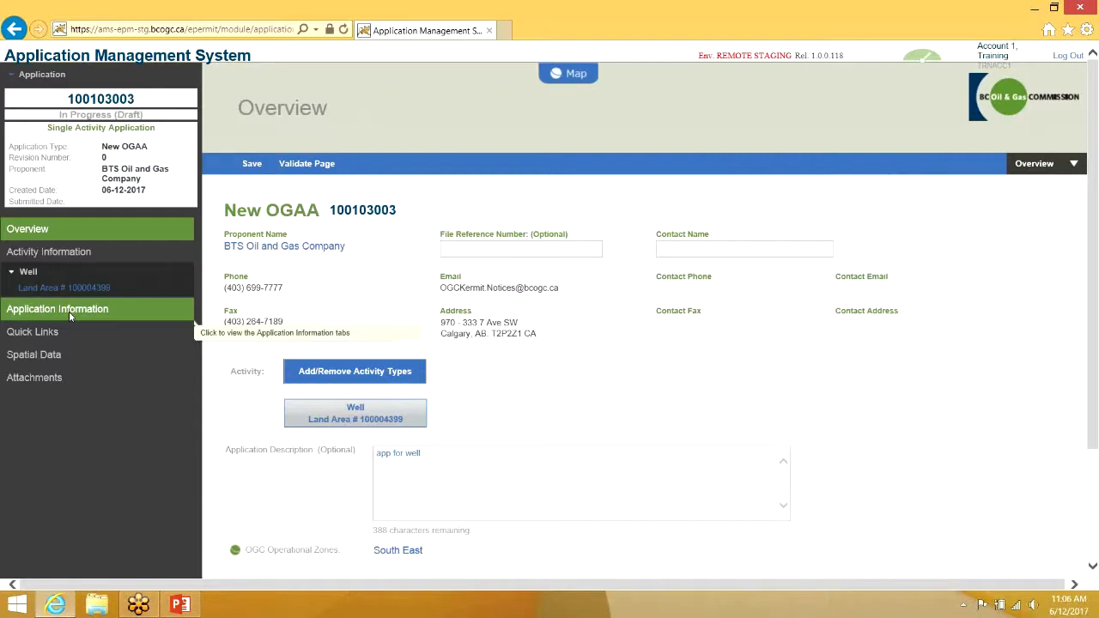
click(68, 311)
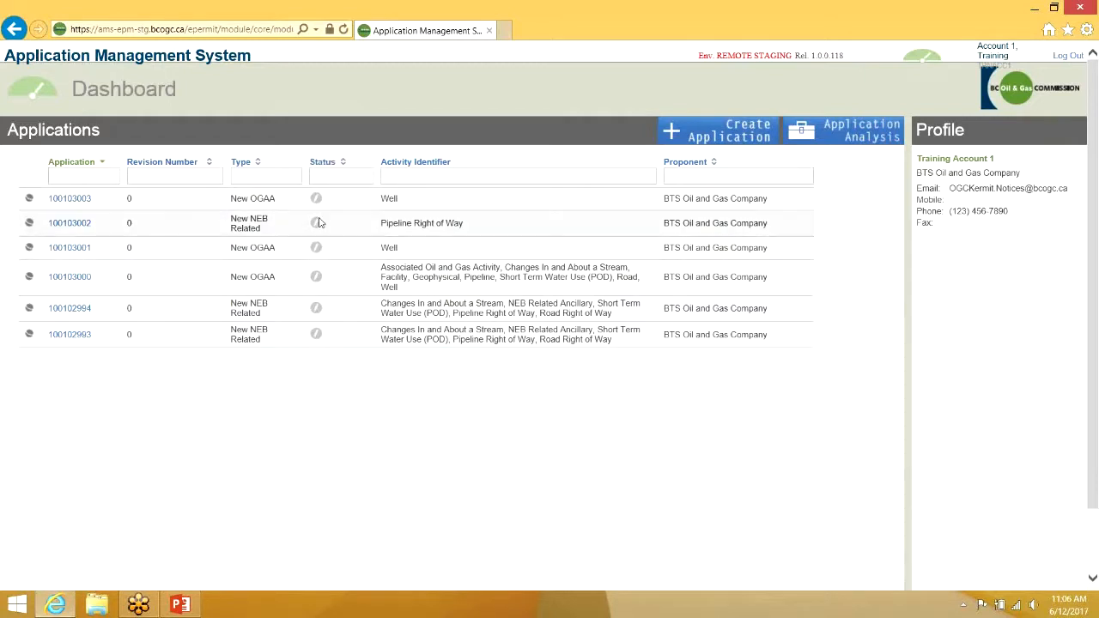
mouse_move(316, 232)
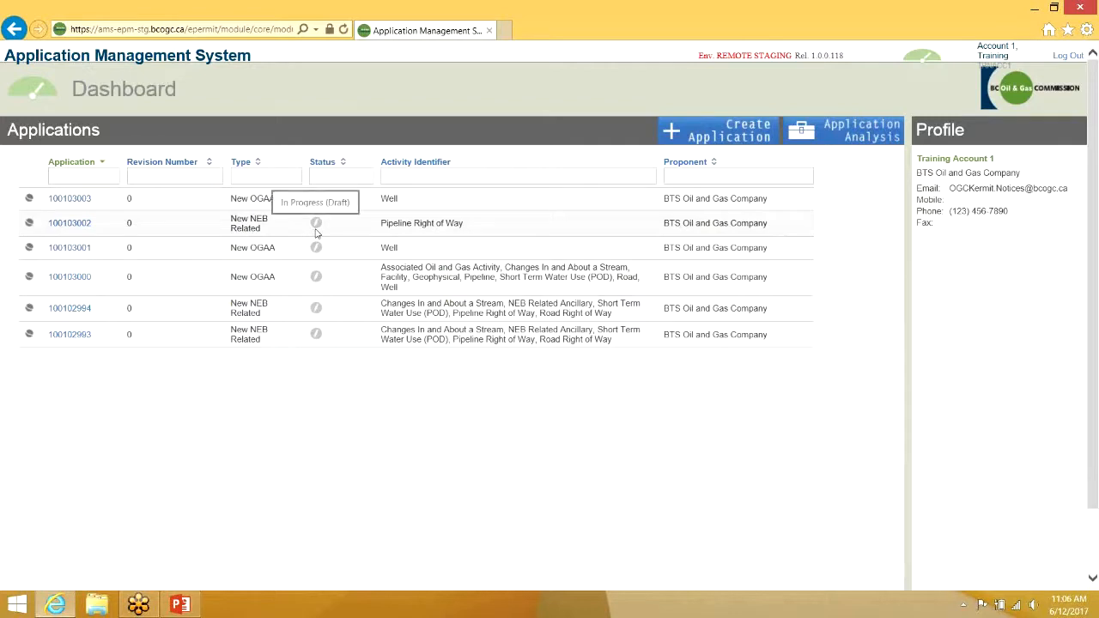